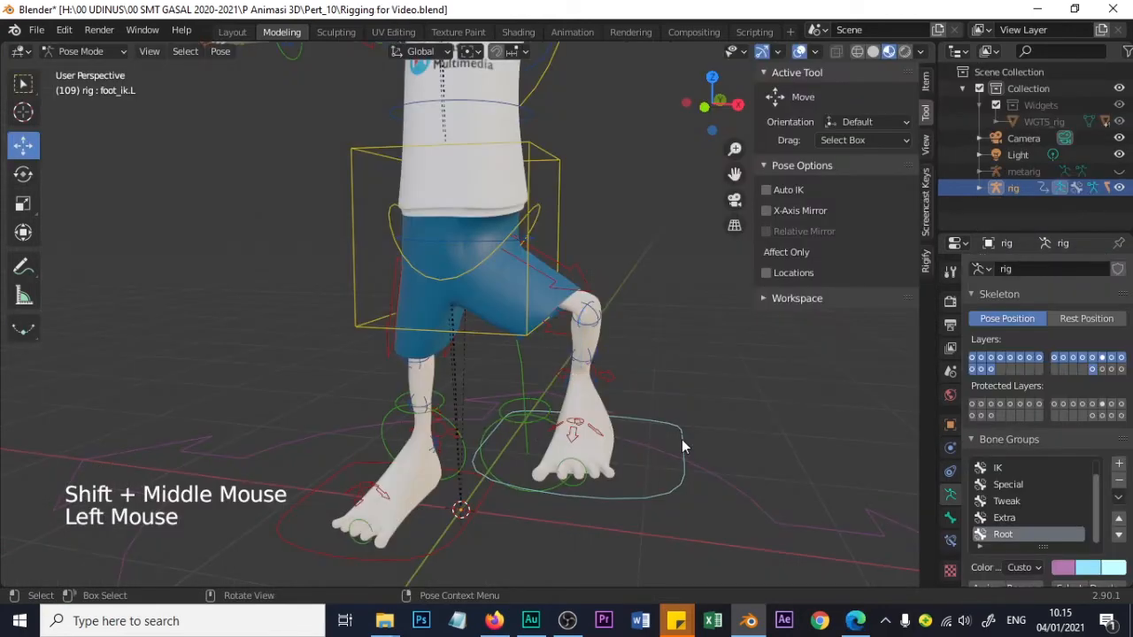
left_click(682, 443)
mouse_move(620, 364)
left_mouse_down()
mouse_move(557, 416)
mouse_move(625, 376)
mouse_move(600, 434)
mouse_move(585, 429)
mouse_move(623, 349)
mouse_move(614, 362)
left_mouse_up()
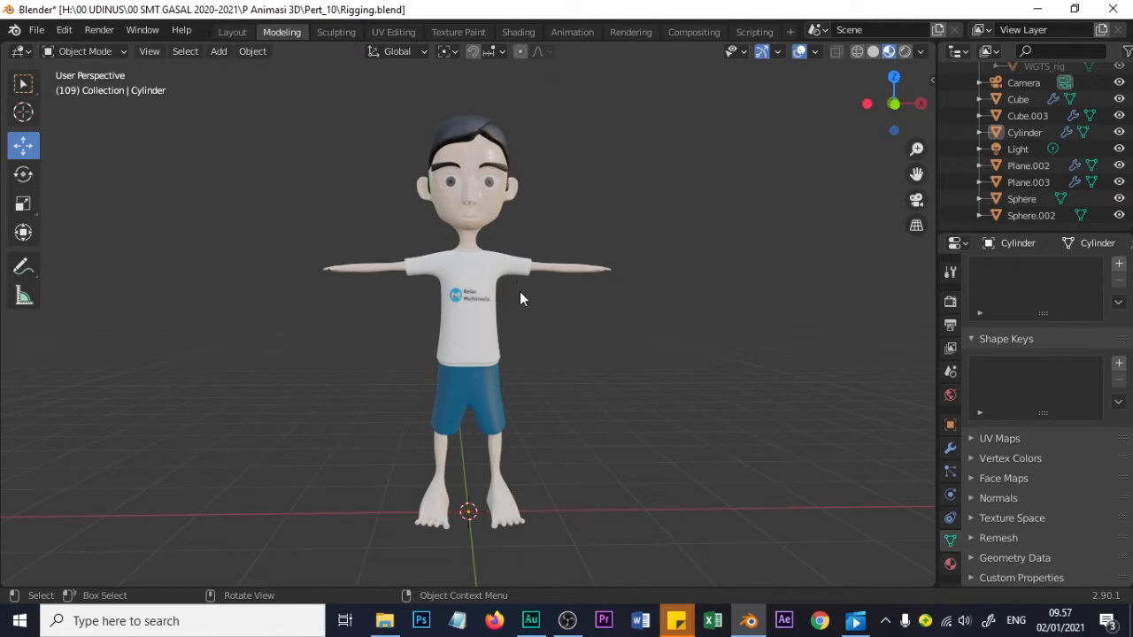
Examine the T-posed character model from the front and from the side
middle_click_drag(471, 299, 612, 316)
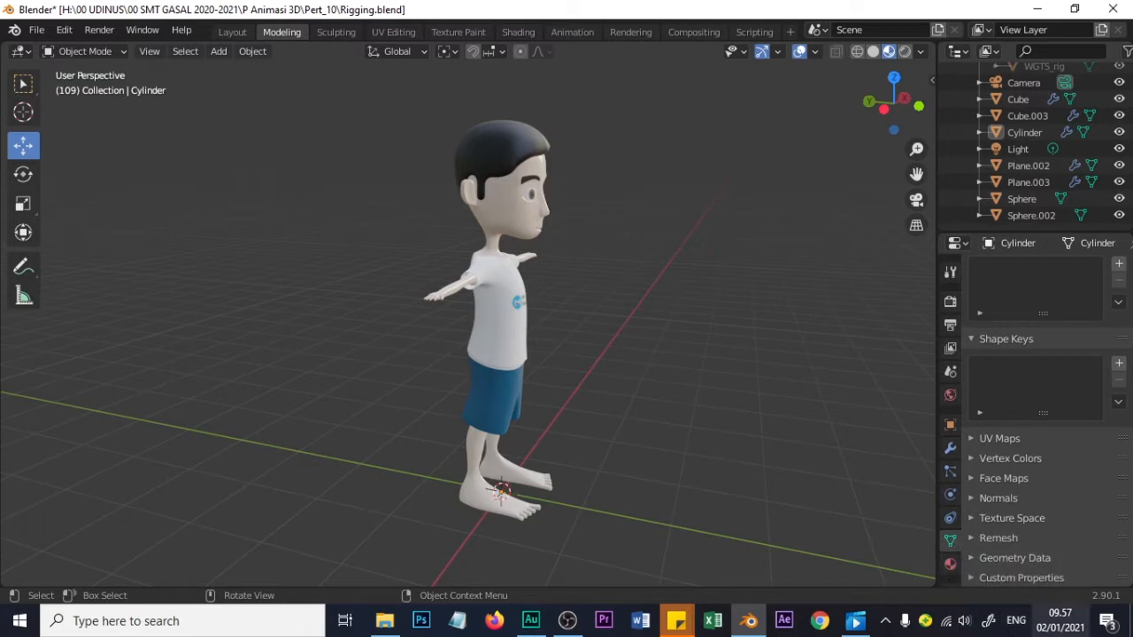
middle_click_drag(668, 362, 461, 346)
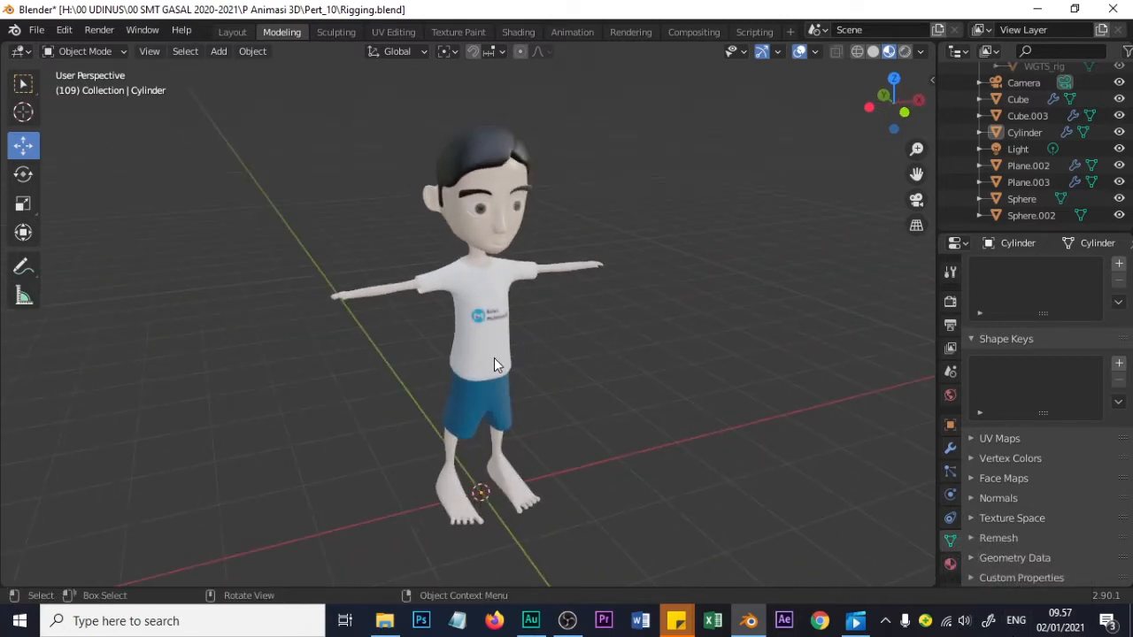
middle_click_drag(494, 357, 534, 332)
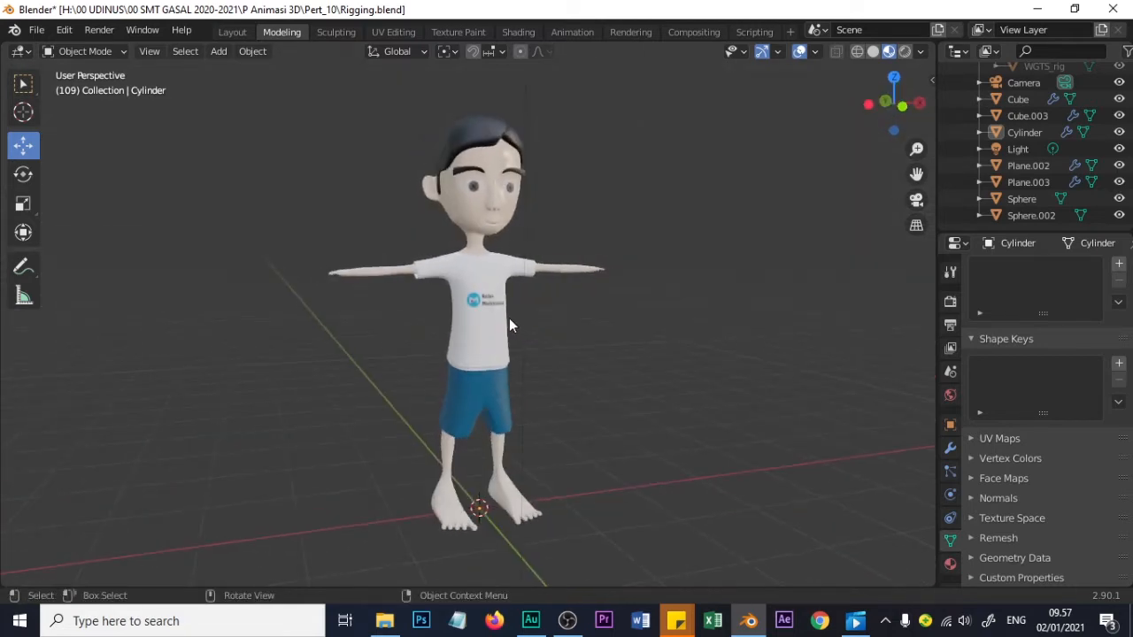
middle_click_drag(533, 311, 483, 325)
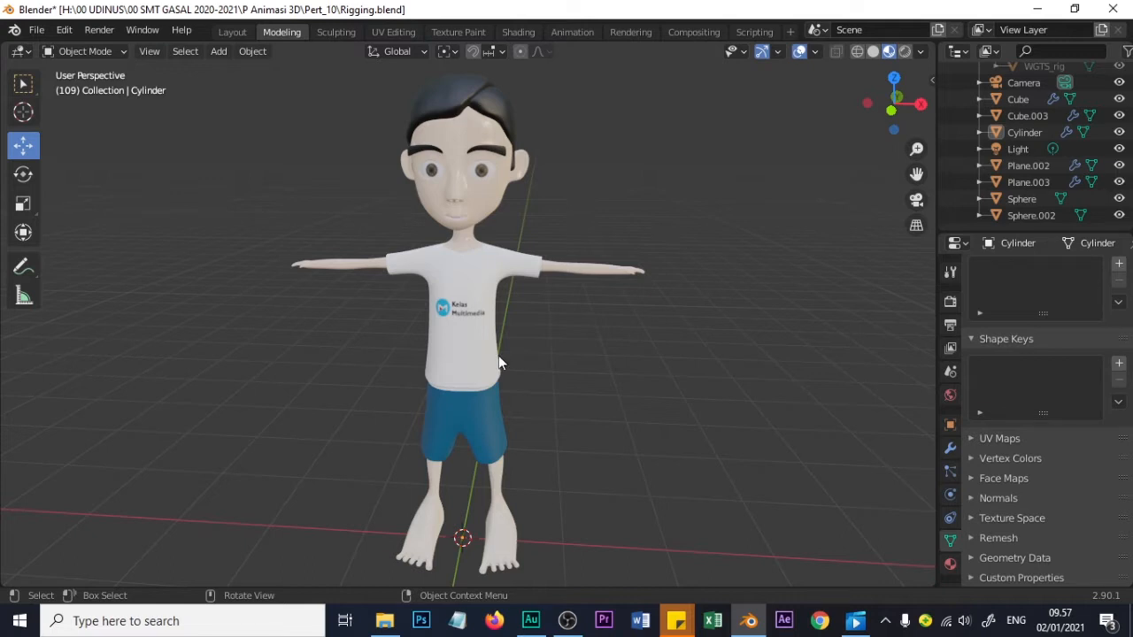
middle_click_drag(475, 367, 494, 334)
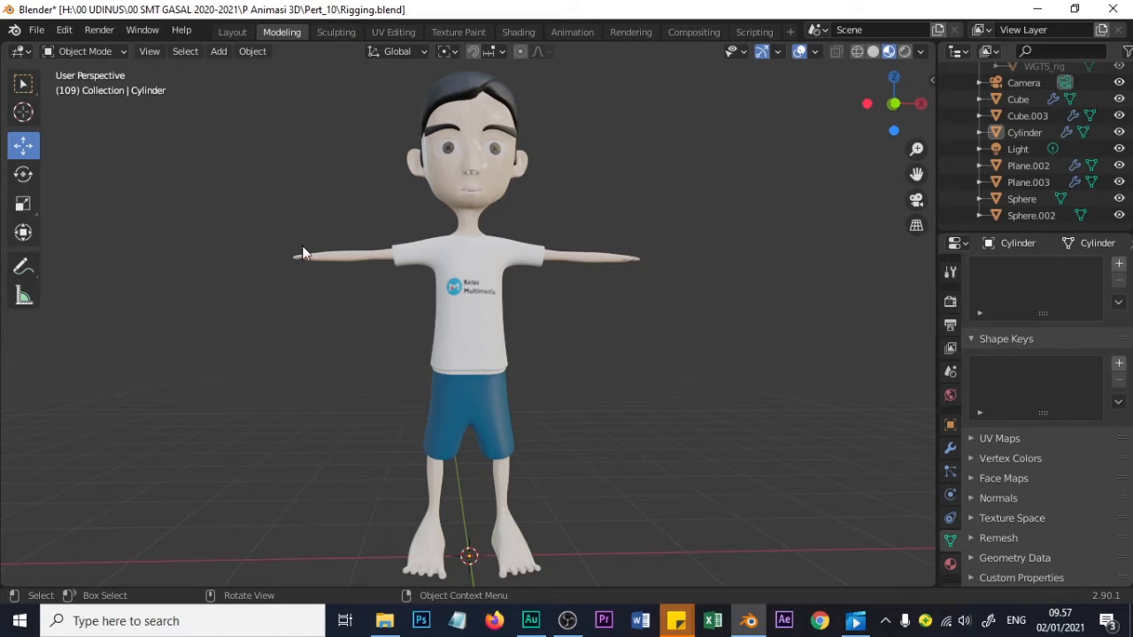
Search the add-on preferences for Rigify, check that the add-on is enabled, and close the preferences
left_click(65, 33)
mouse_move(51, 31)
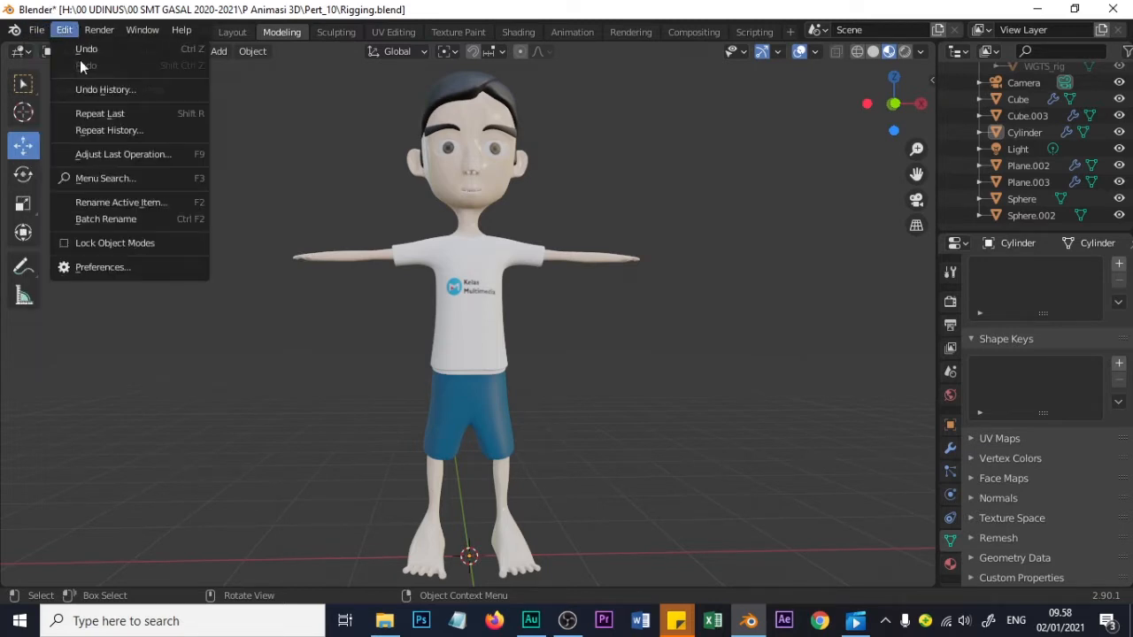
left_click(111, 266)
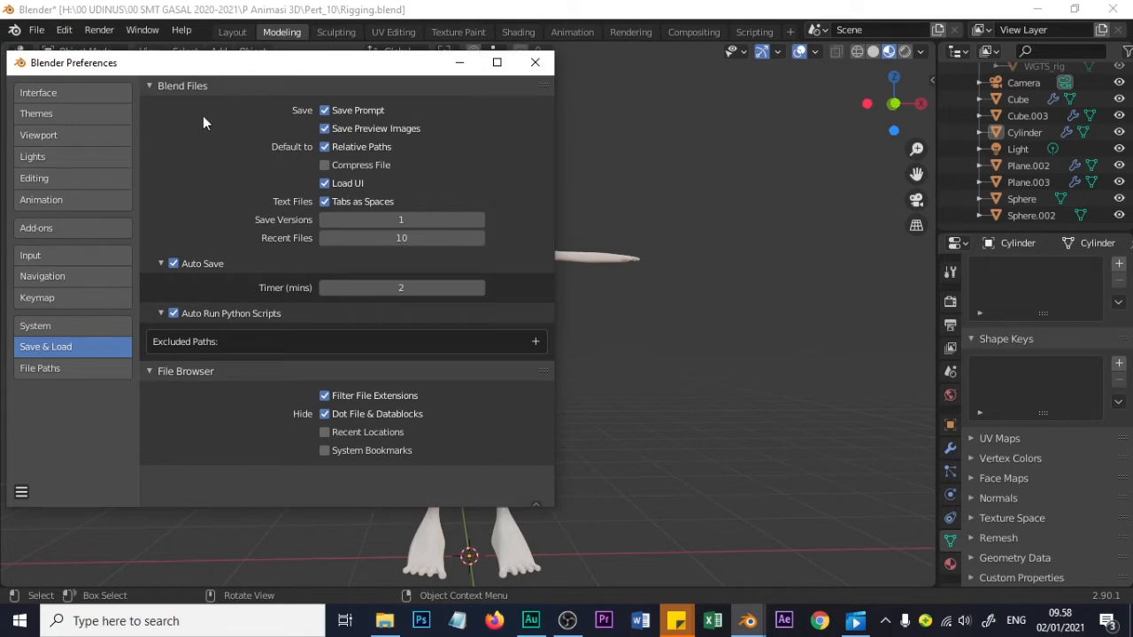
left_click(75, 229)
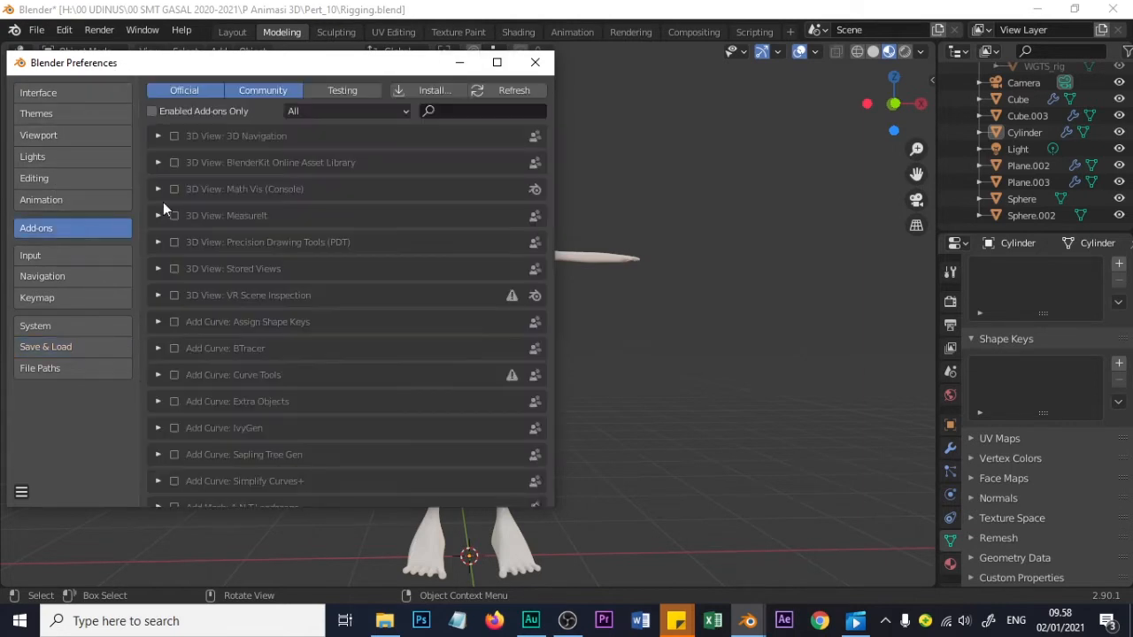
left_click(461, 110)
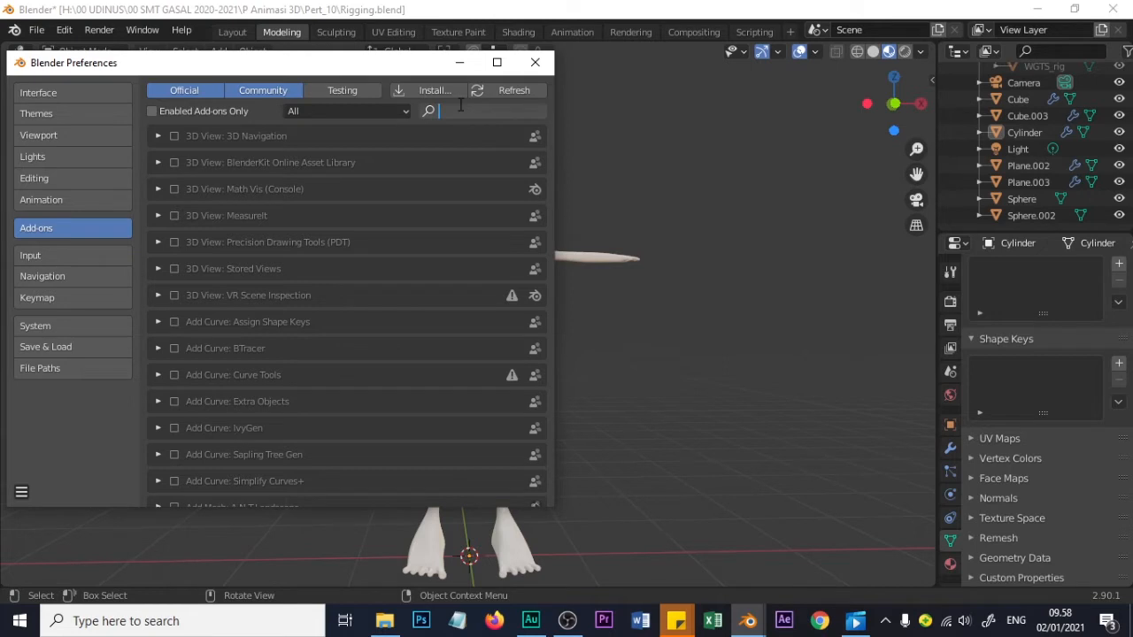
type("rig")
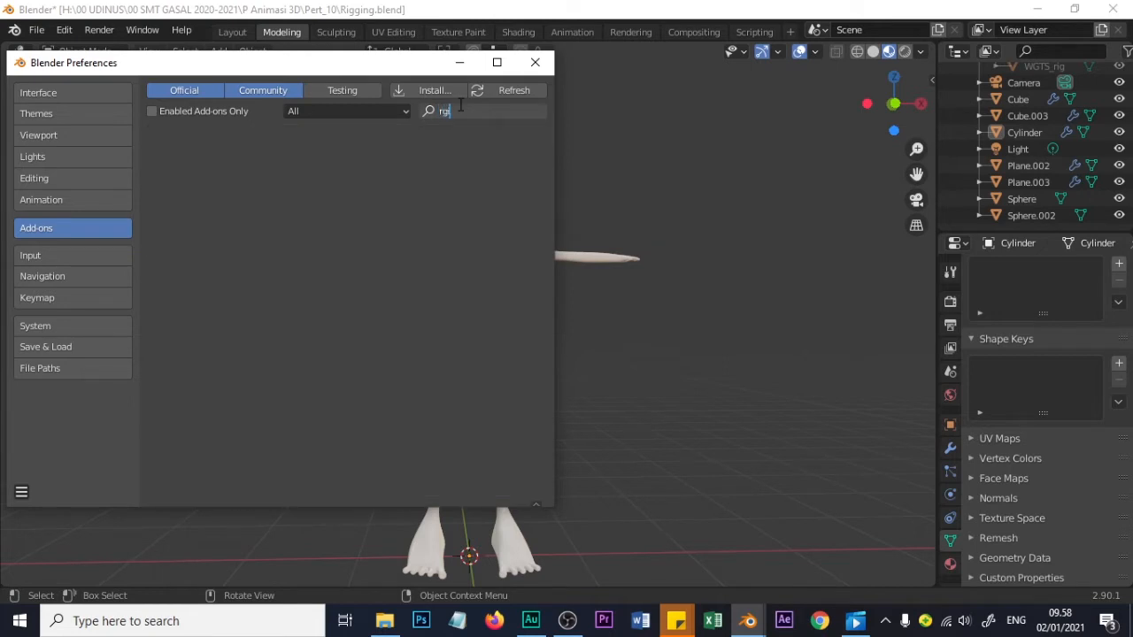
key("BackSpace")
key("BackSpace")
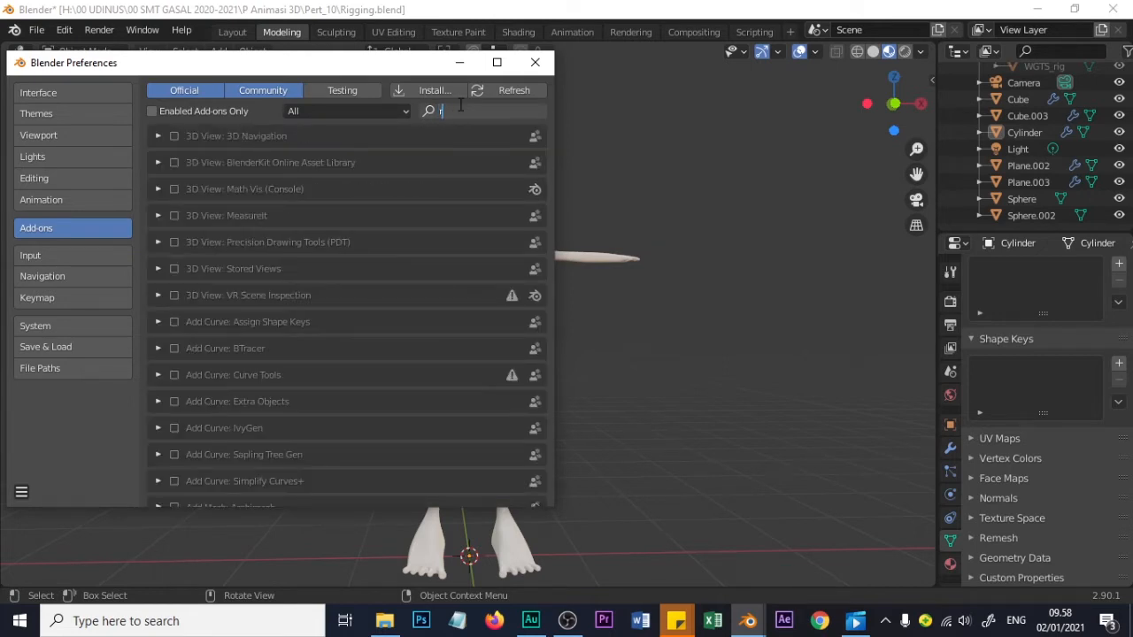
type("ig")
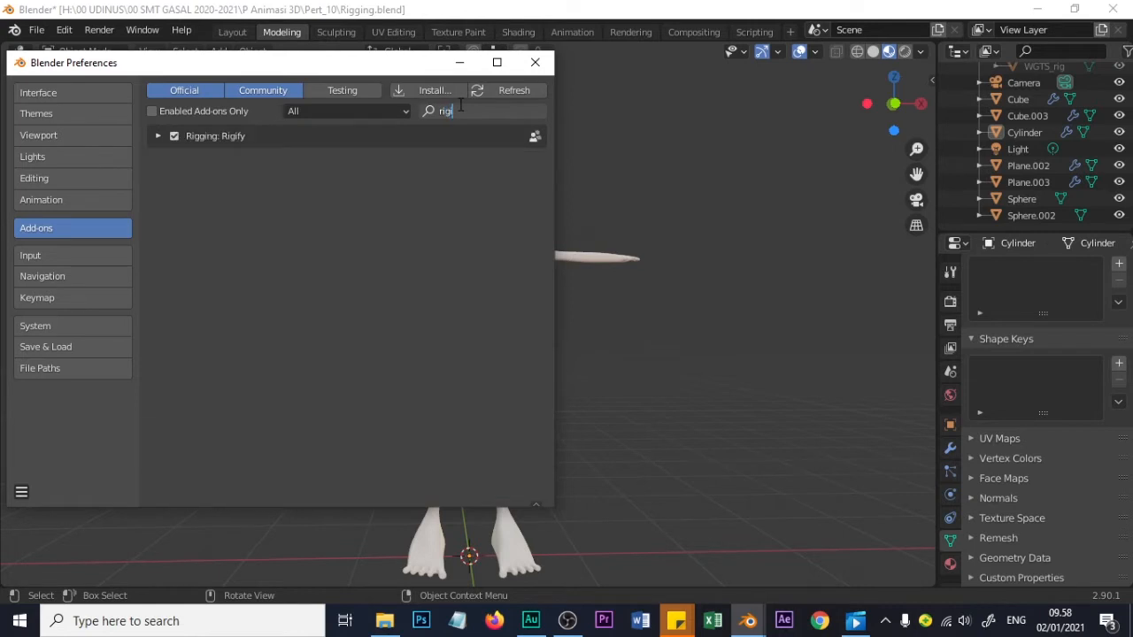
type("if")
left_click(536, 63)
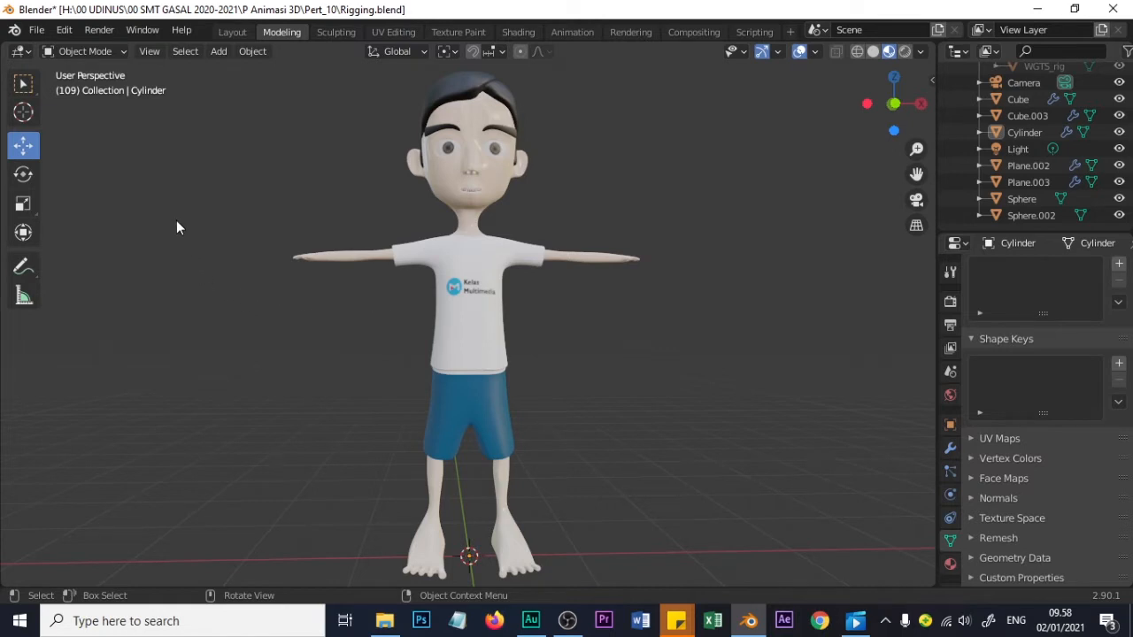
key("shift+a")
mouse_move(176, 222)
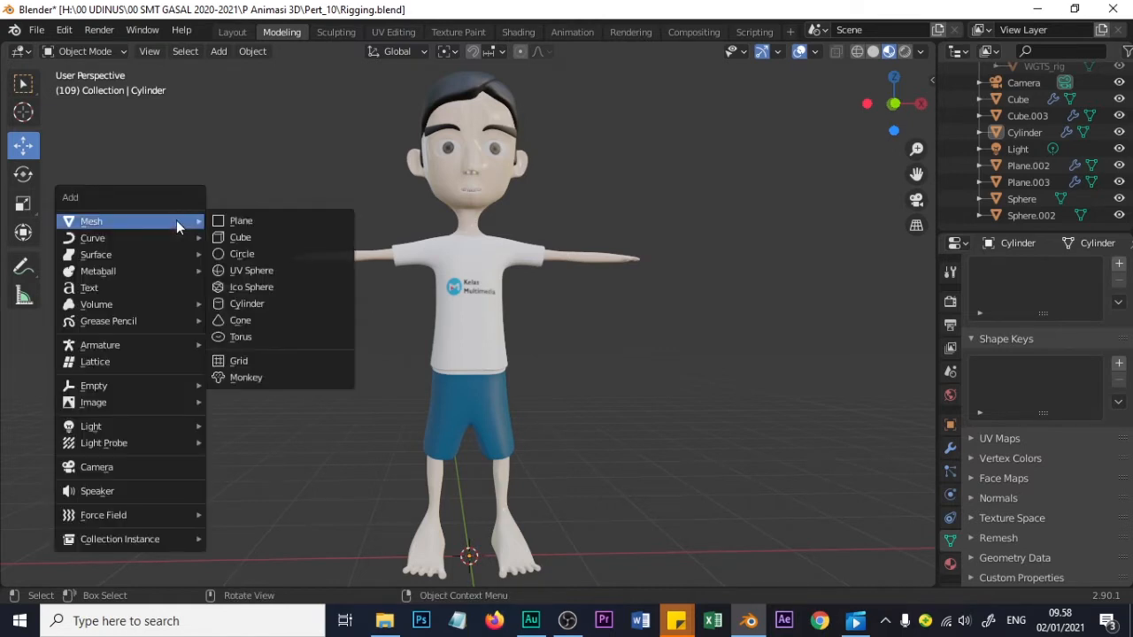
mouse_move(154, 343)
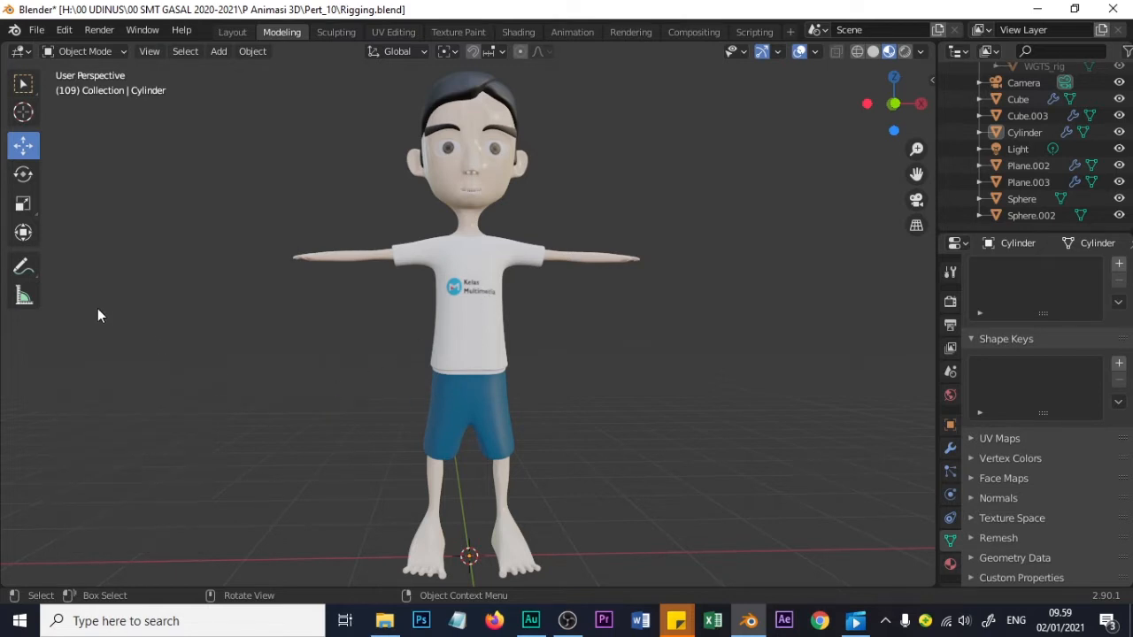
key("shift+a")
mouse_move(212, 351)
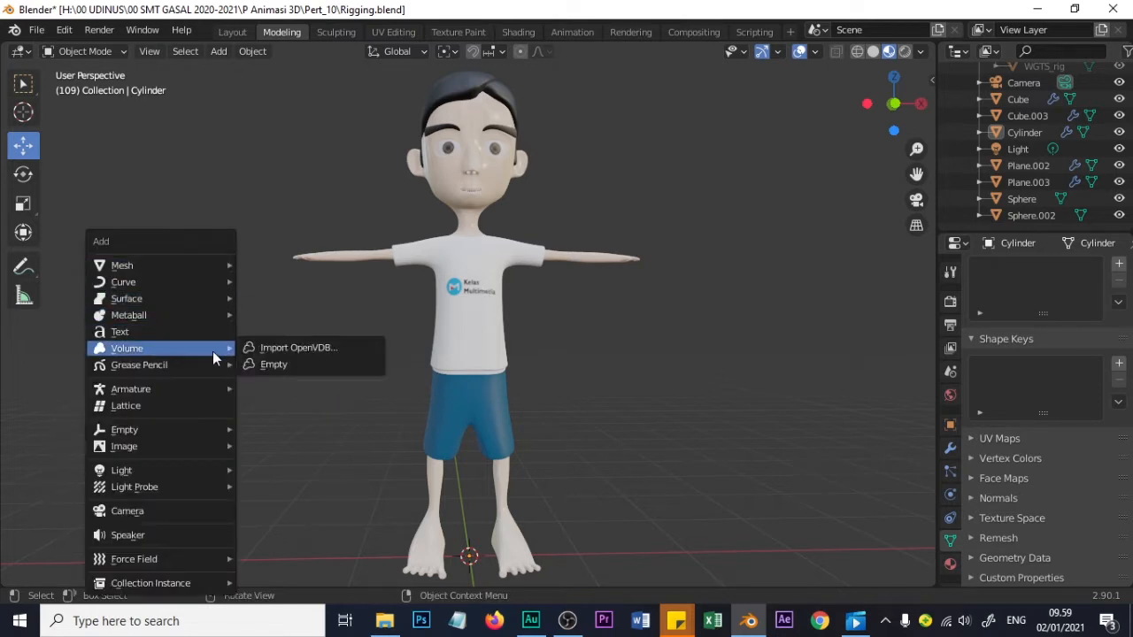
mouse_move(213, 389)
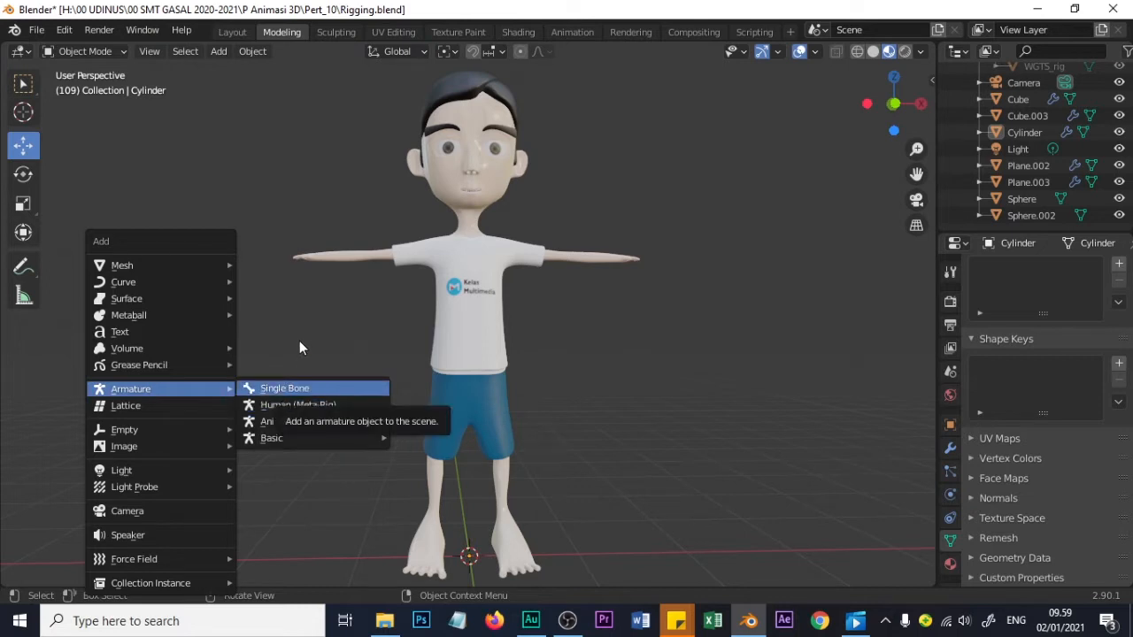
key("Escape")
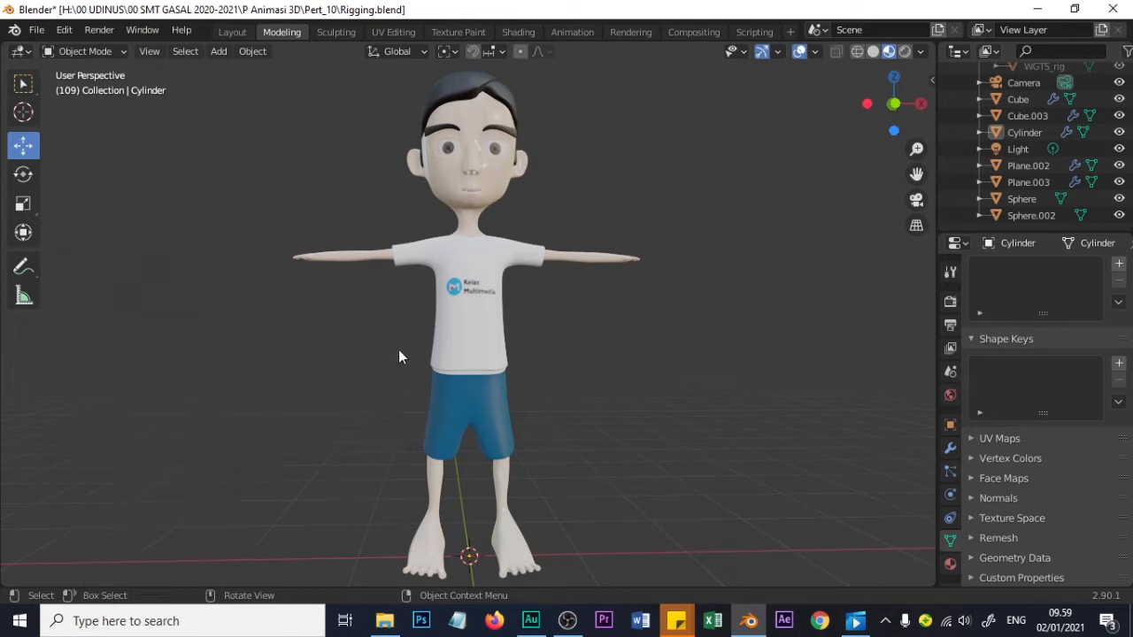
Try moving the character body sideways along the X axis, and undo the move
left_click(484, 344)
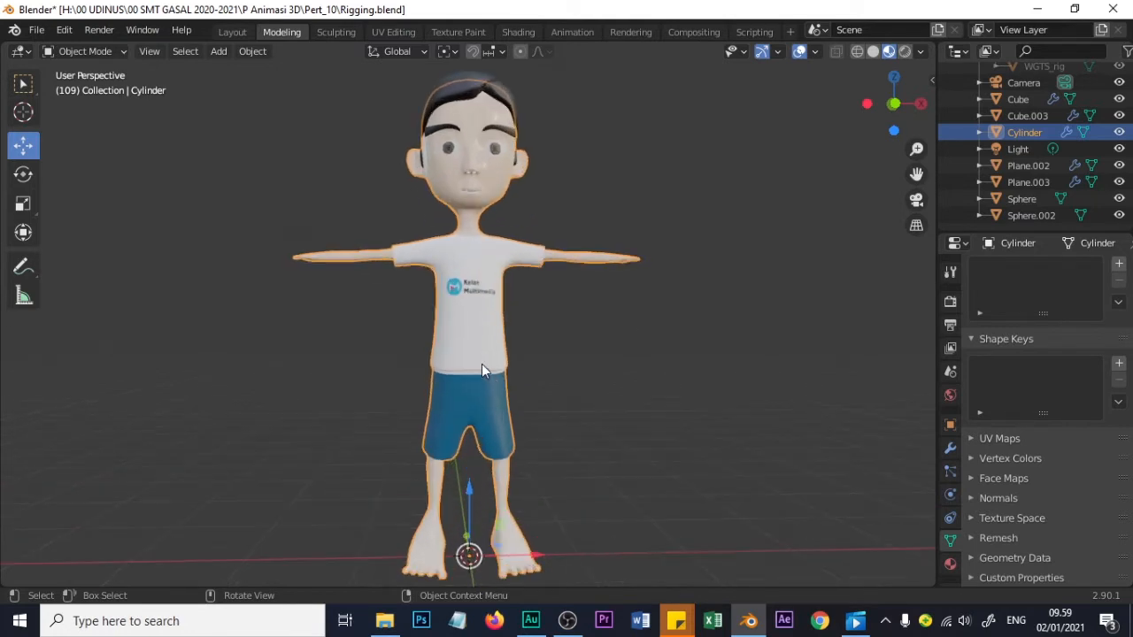
left_click_drag(528, 552, 847, 553)
key("ctrl+z")
key("ctrl+z")
left_click(472, 564)
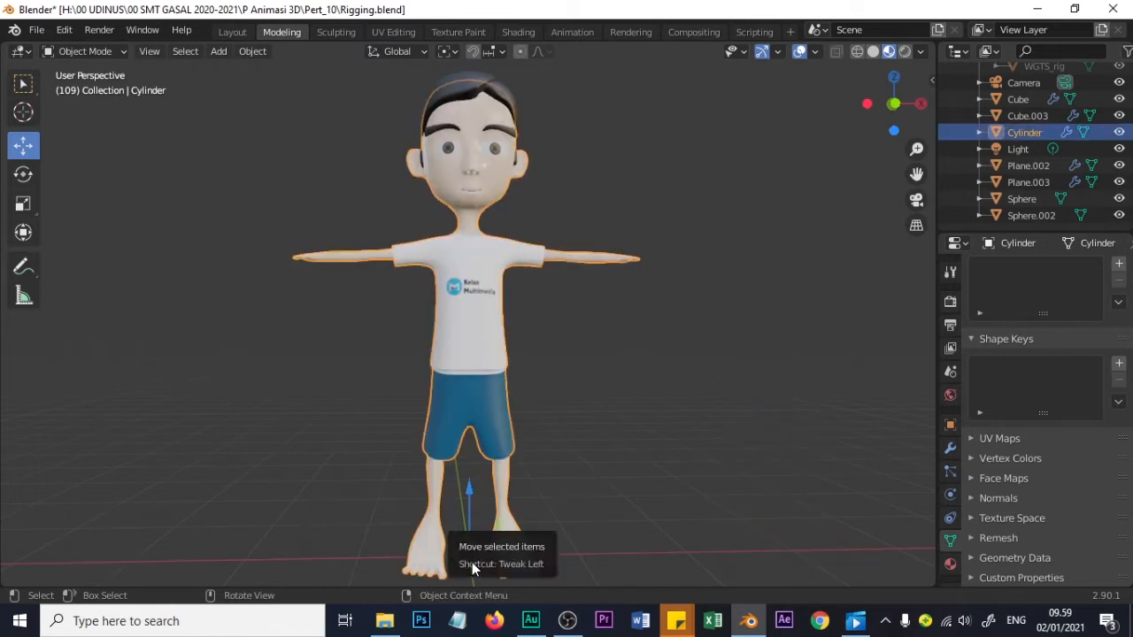
Examine the character's feet and origin point relative to the world centre, and deselect the body
middle_click_drag(587, 468, 490, 385)
scroll(489, 385, "up", 2)
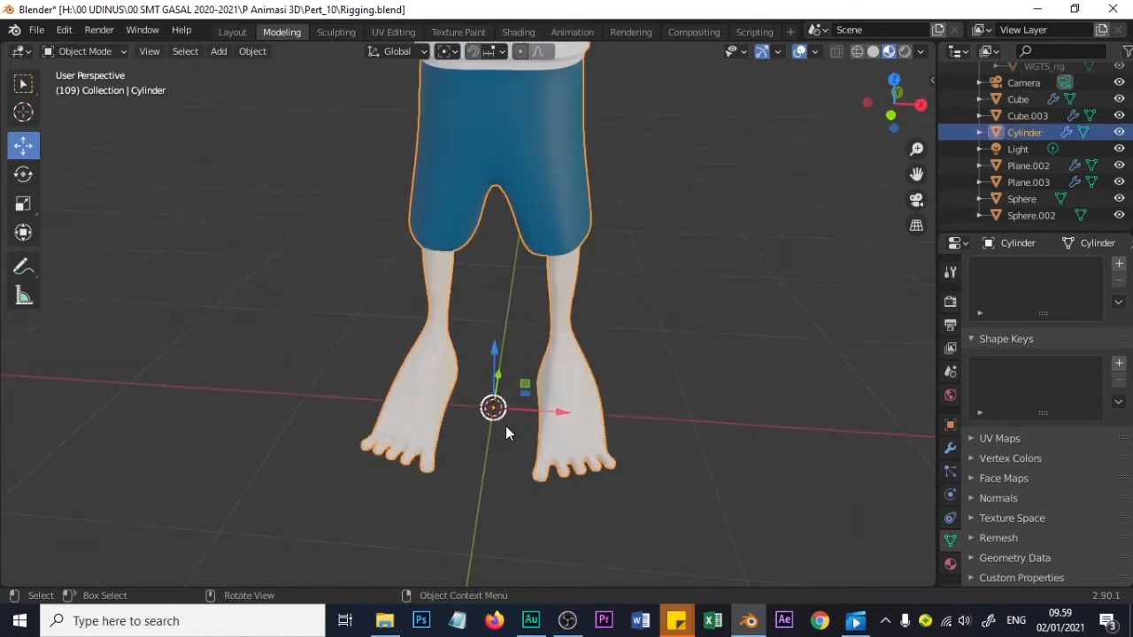
scroll(541, 426, "down", 4)
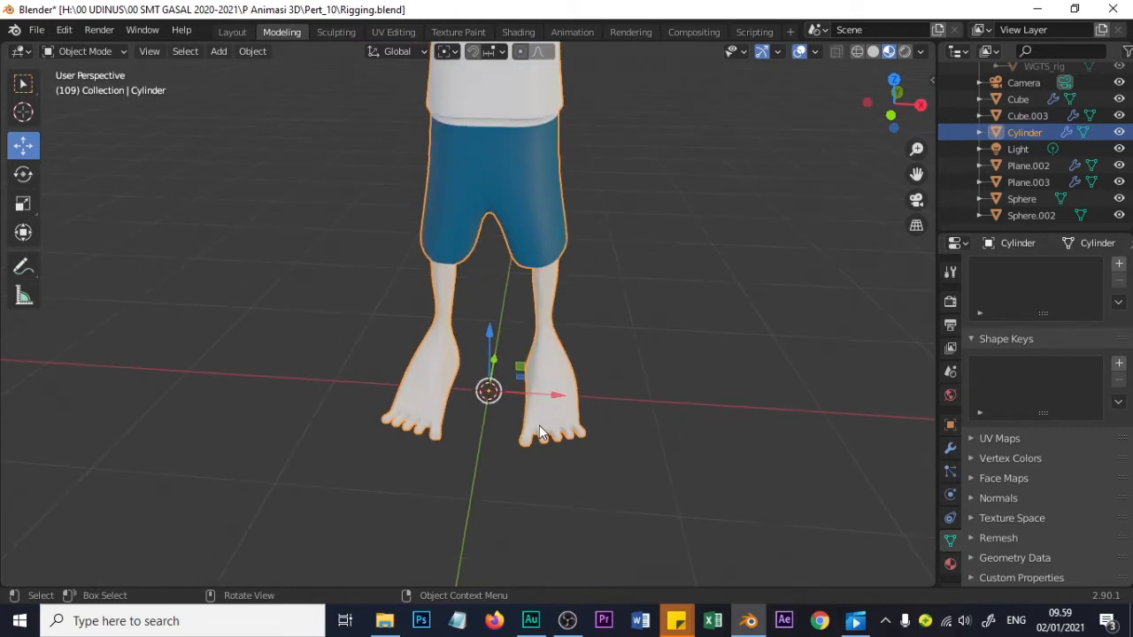
middle_click_drag(663, 466, 578, 337)
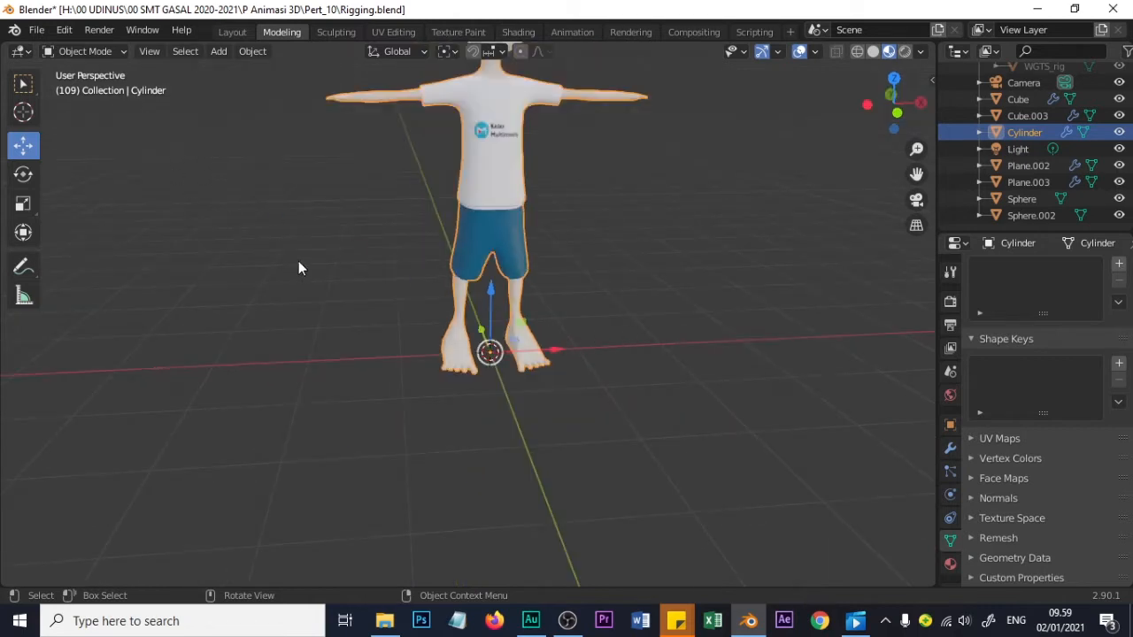
scroll(455, 315, "down", 2)
scroll(456, 314, "up", 4)
mouse_move(456, 316)
middle_mouse_down()
mouse_move(441, 318)
mouse_move(478, 317)
middle_mouse_up()
scroll(496, 258, "down", 2)
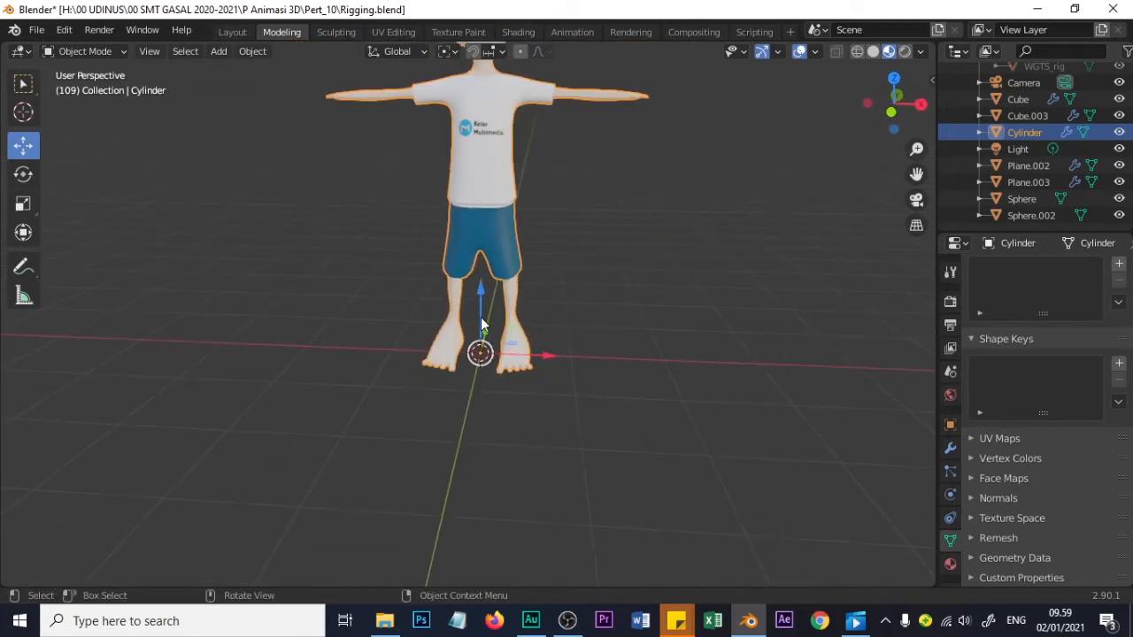
scroll(475, 230, "down", 2)
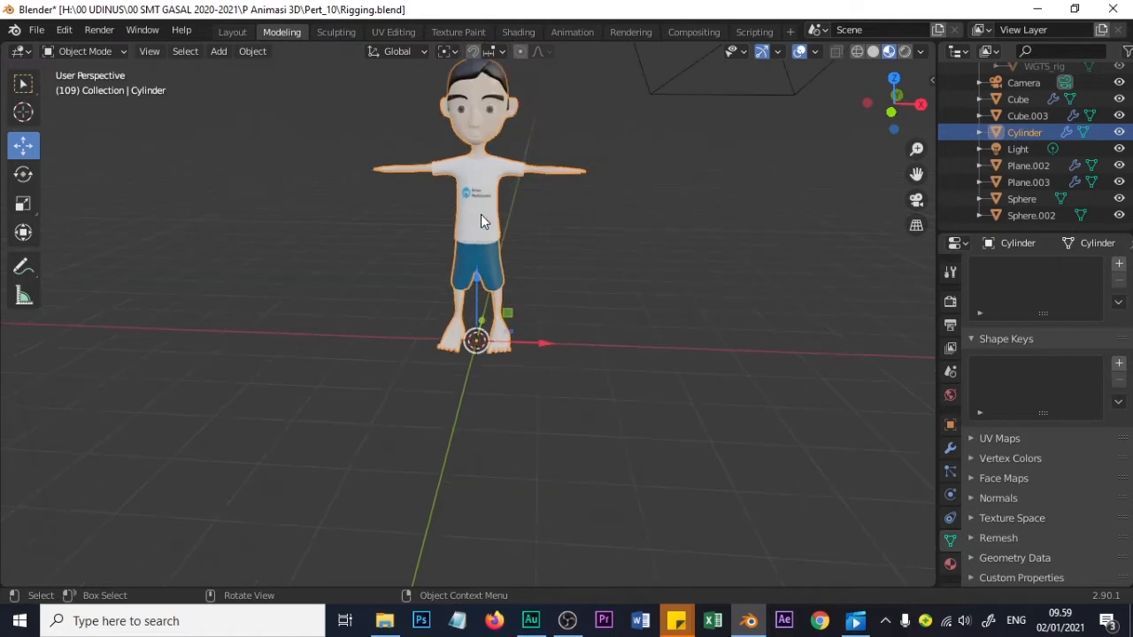
middle_click_drag(494, 197, 494, 151)
middle_click_drag(483, 257, 478, 273)
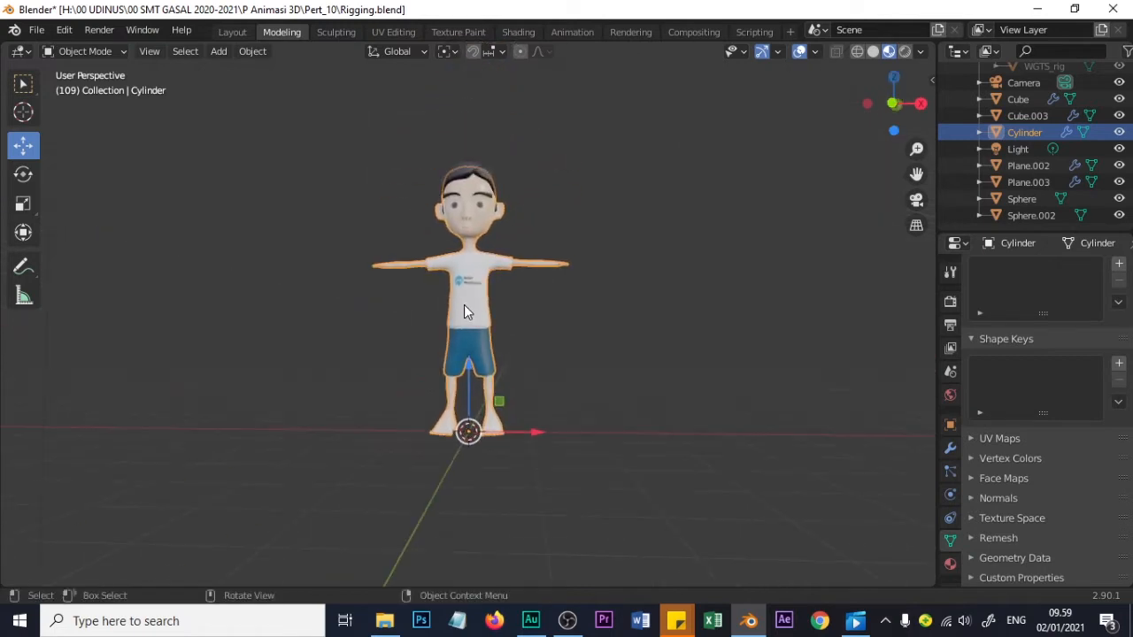
scroll(469, 478, "up", 2)
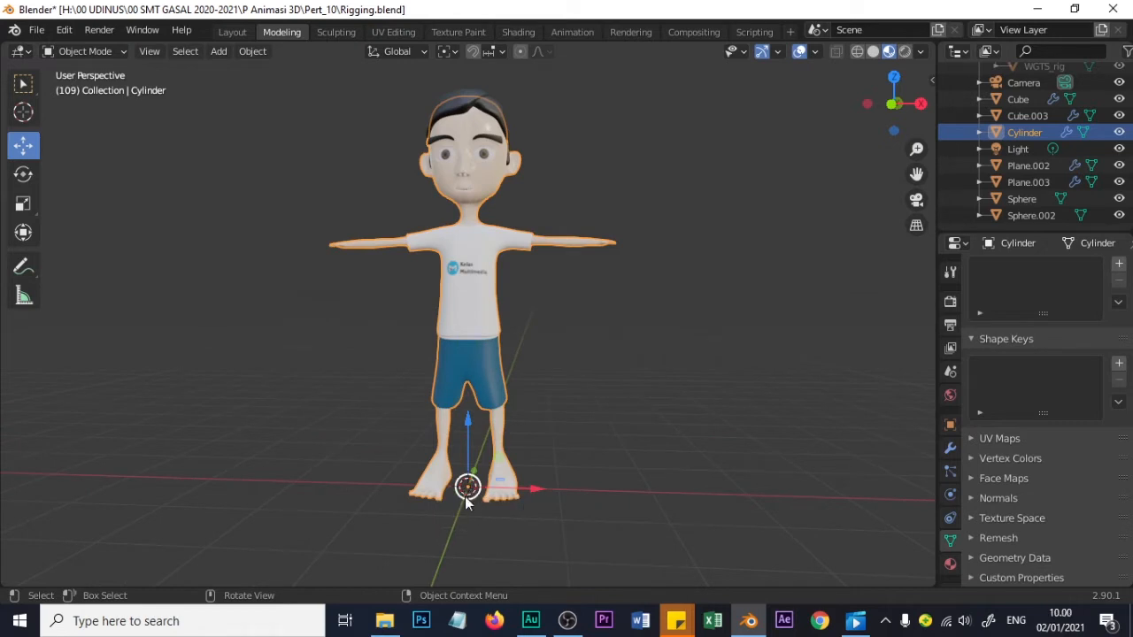
left_click(564, 525)
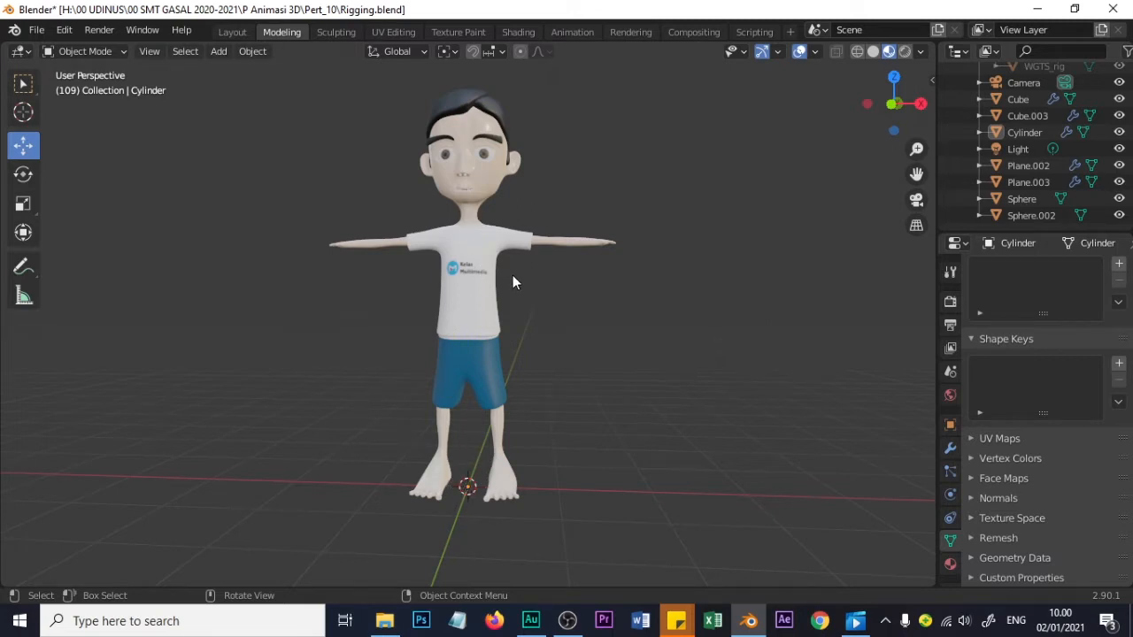
Add a Human (Meta-Rig) armature at the world centre, seen in the front orthographic view
middle_click_drag(513, 275, 514, 355)
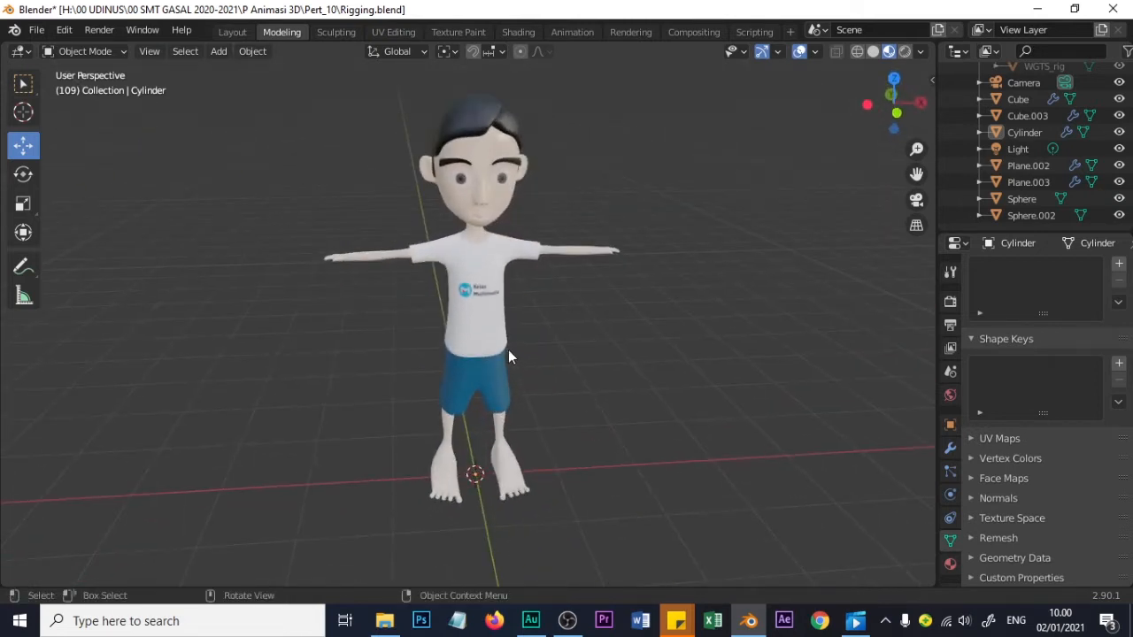
key("KP_1")
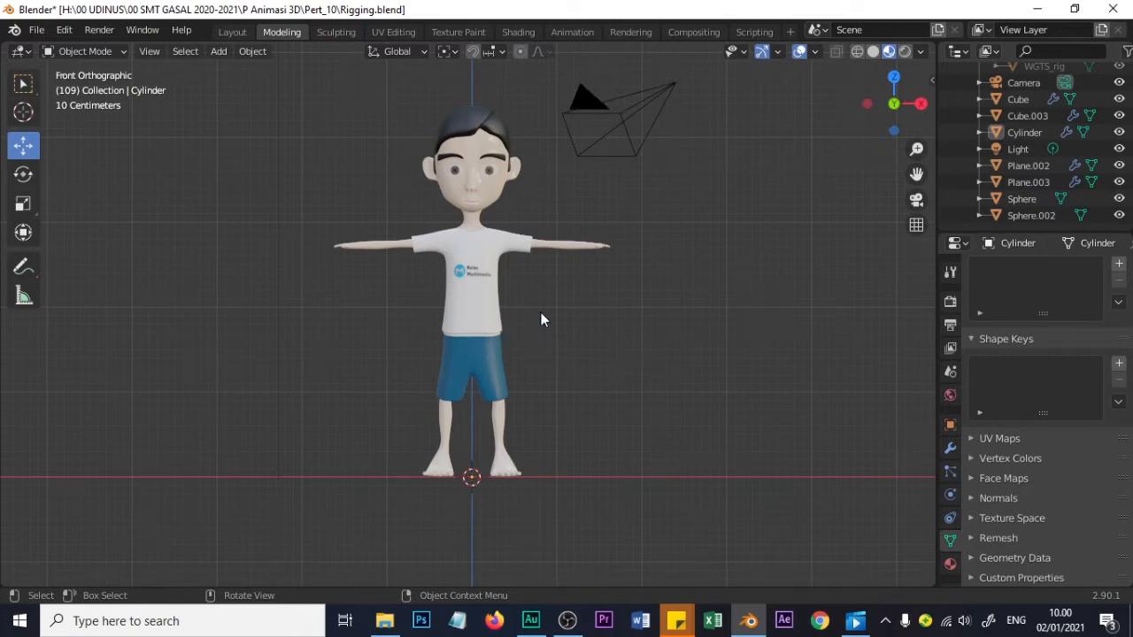
double_click(569, 332)
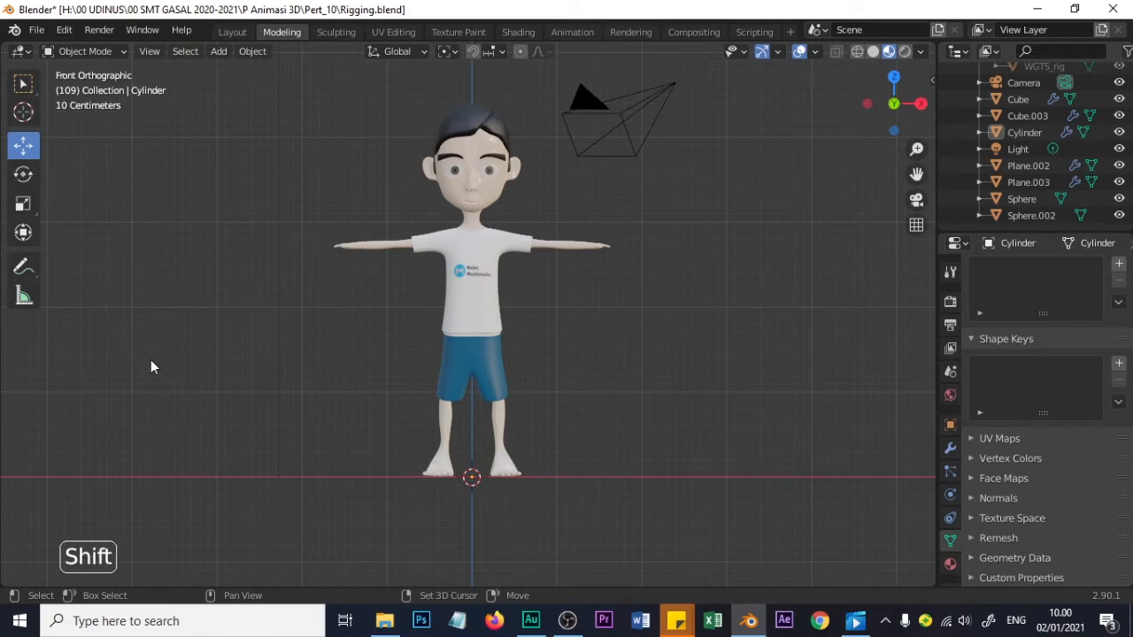
key("shift+a")
mouse_move(151, 366)
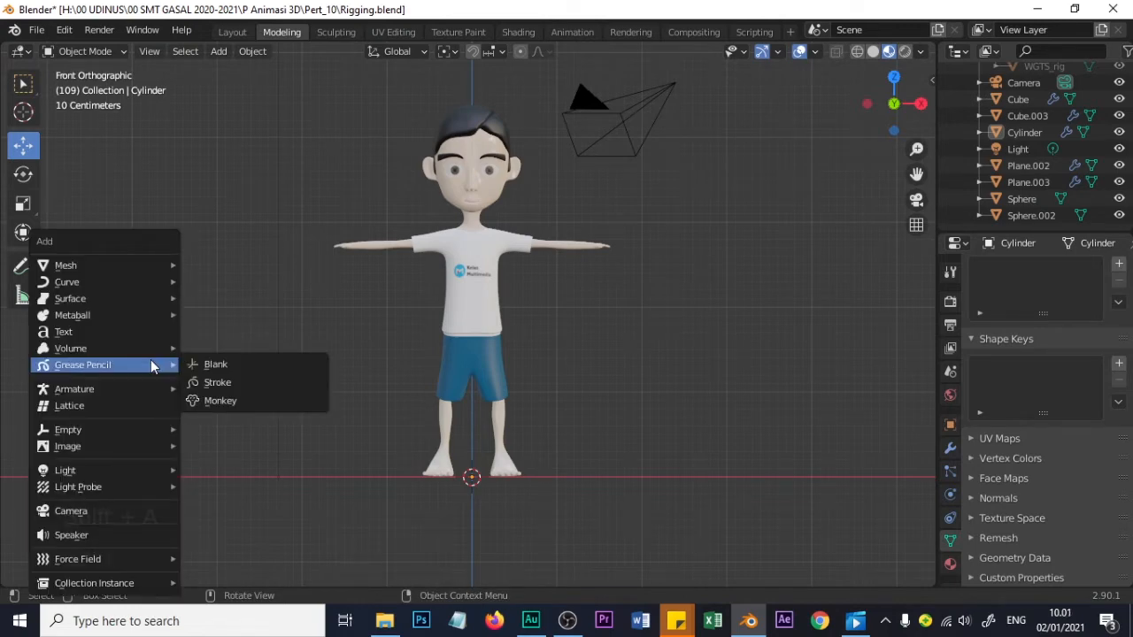
mouse_move(163, 390)
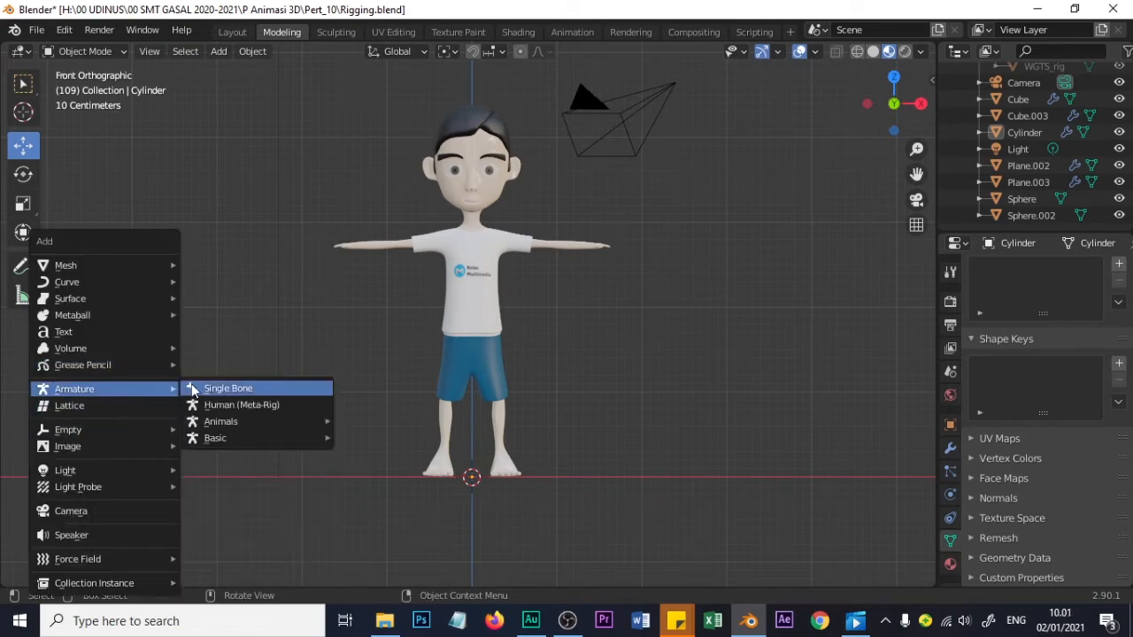
left_click(235, 410)
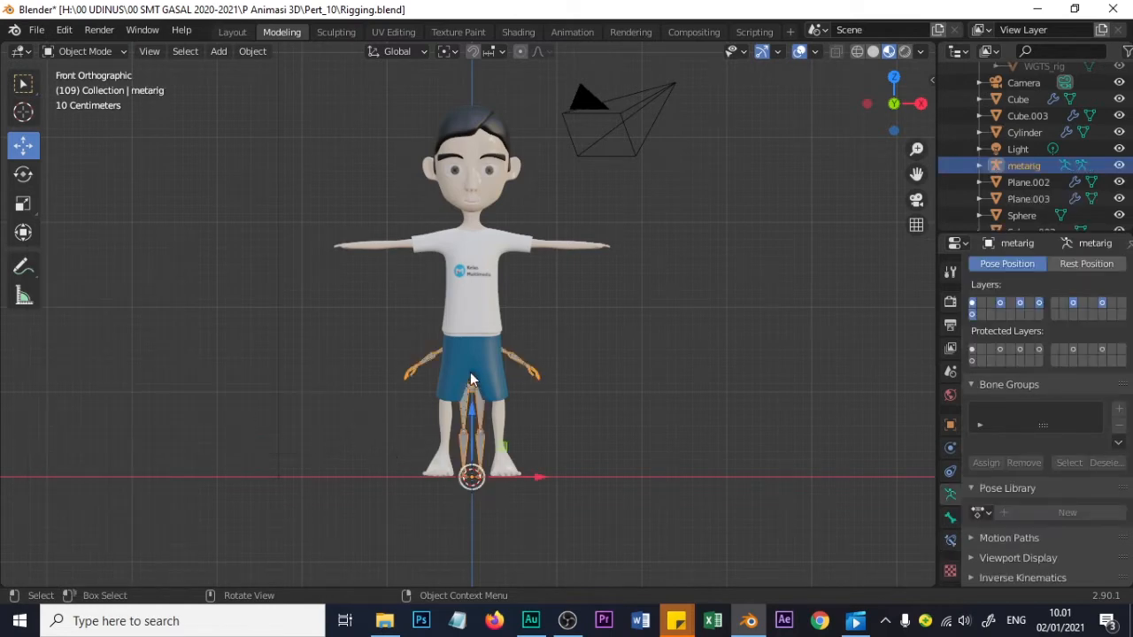
Make the metarig display in front of the character mesh through its viewport display settings
middle_click_drag(575, 389, 510, 355)
scroll(510, 355, "up", 1)
key("KP_1")
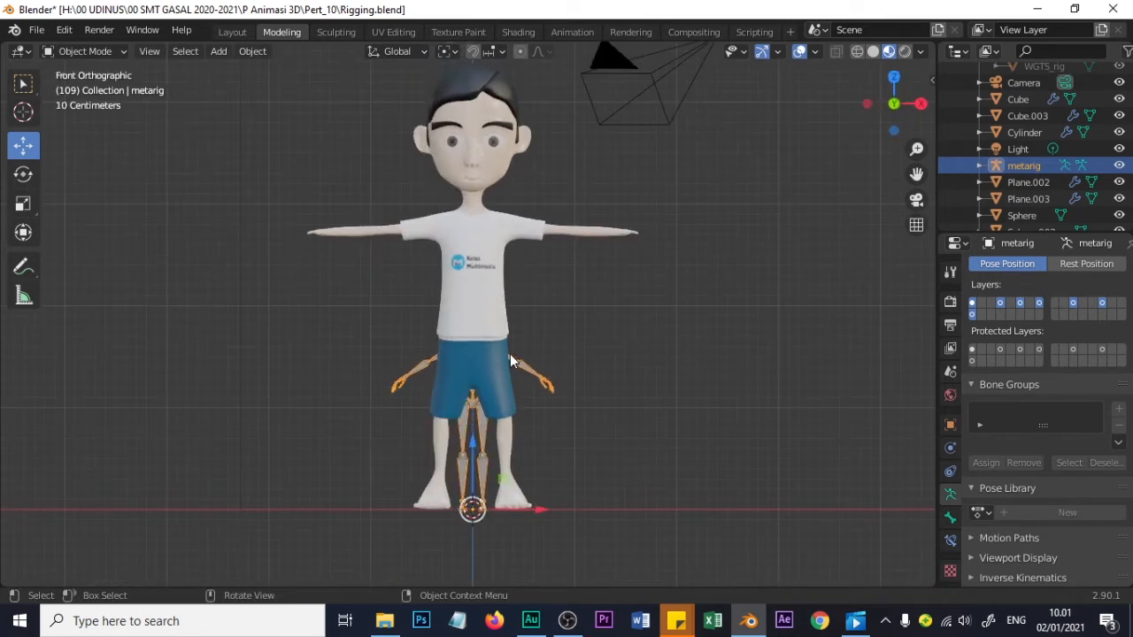
mouse_move(510, 356)
middle_mouse_down("shift")
mouse_move(513, 345)
mouse_move(525, 395)
mouse_move(516, 352)
mouse_move(517, 365)
middle_mouse_up("shift")
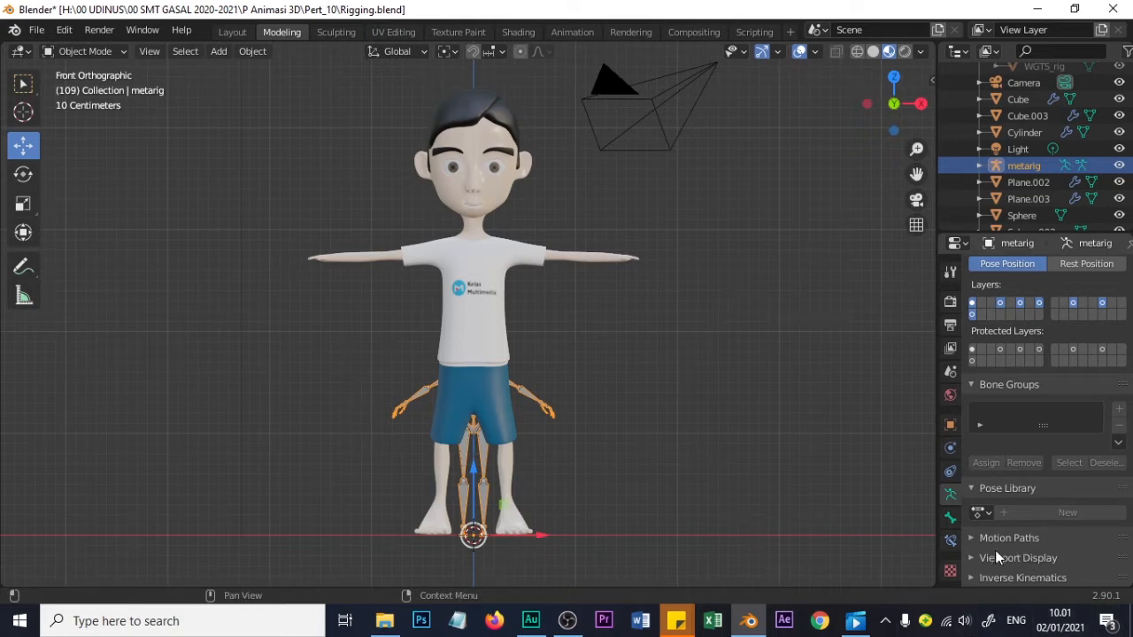
scroll(965, 564, "down", 3)
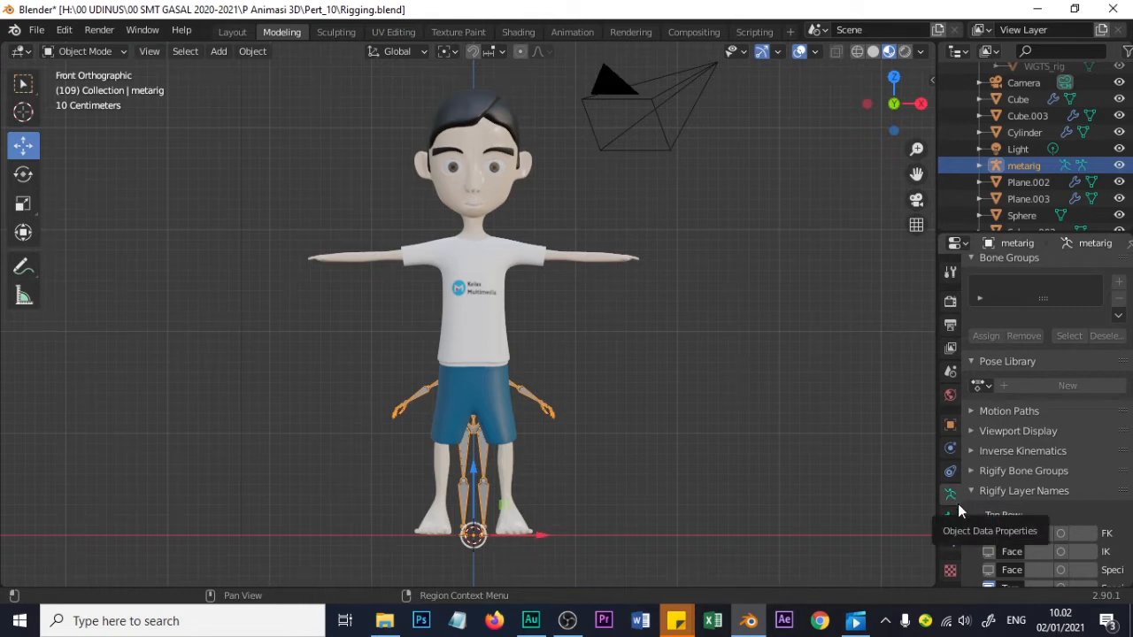
left_click(979, 432)
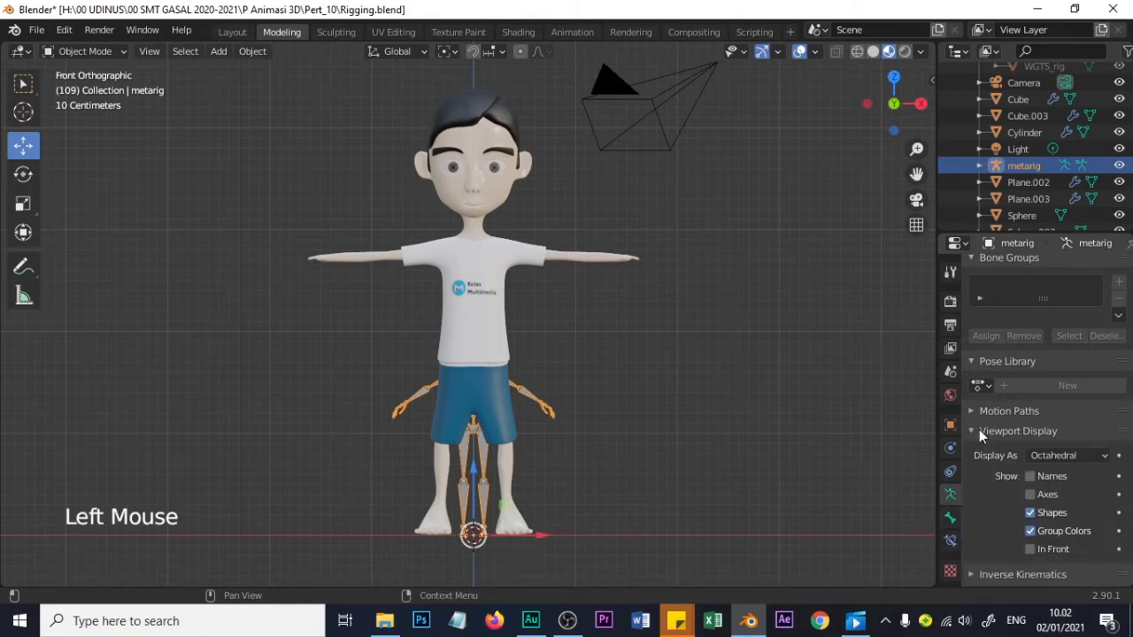
left_click(1032, 550)
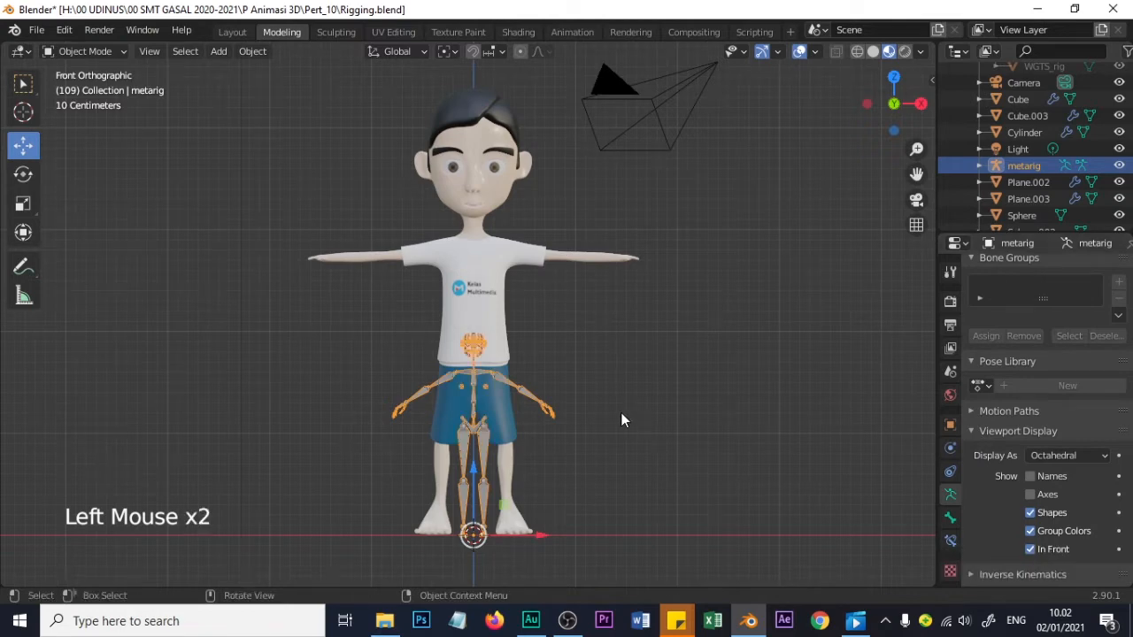
Examine how the metarig's face, spine, arm and leg bones compare in size and position with the character's body
scroll(431, 389, "up", 6)
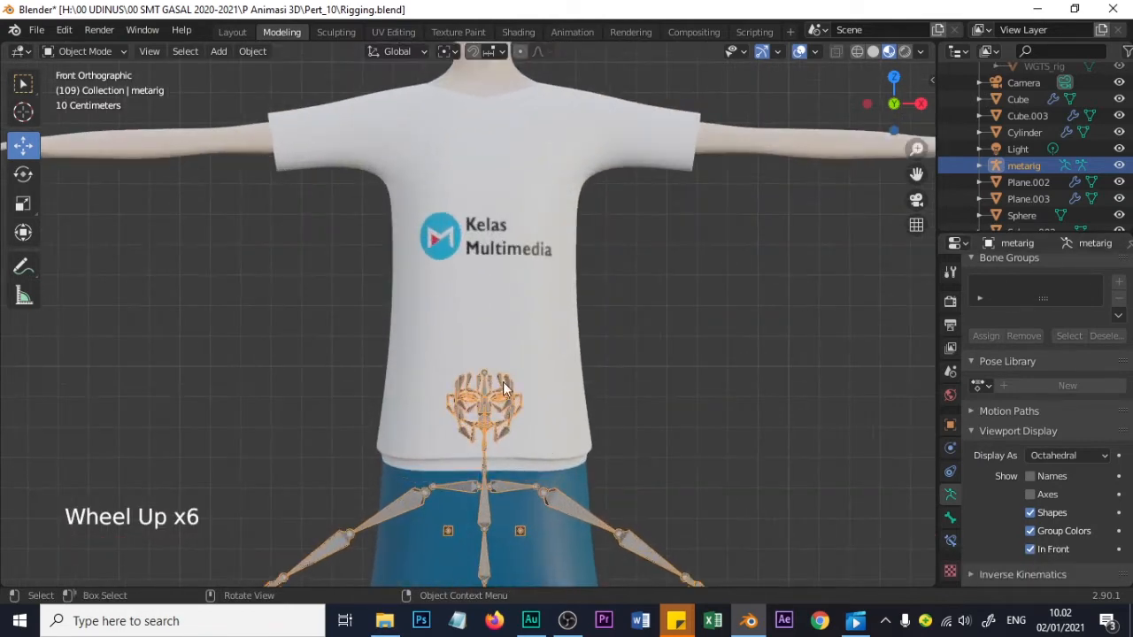
middle_click_drag(553, 525, 631, 171, "shift")
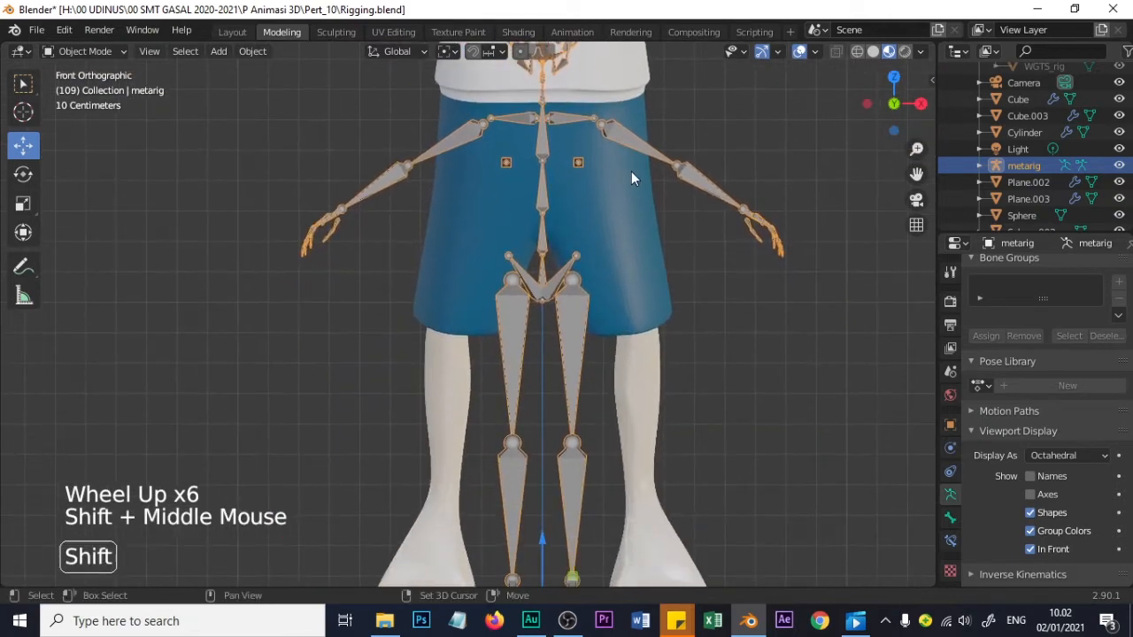
scroll(634, 201, "down", 3)
scroll(625, 211, "up", 2)
scroll(611, 208, "down", 2)
scroll(597, 207, "up", 1)
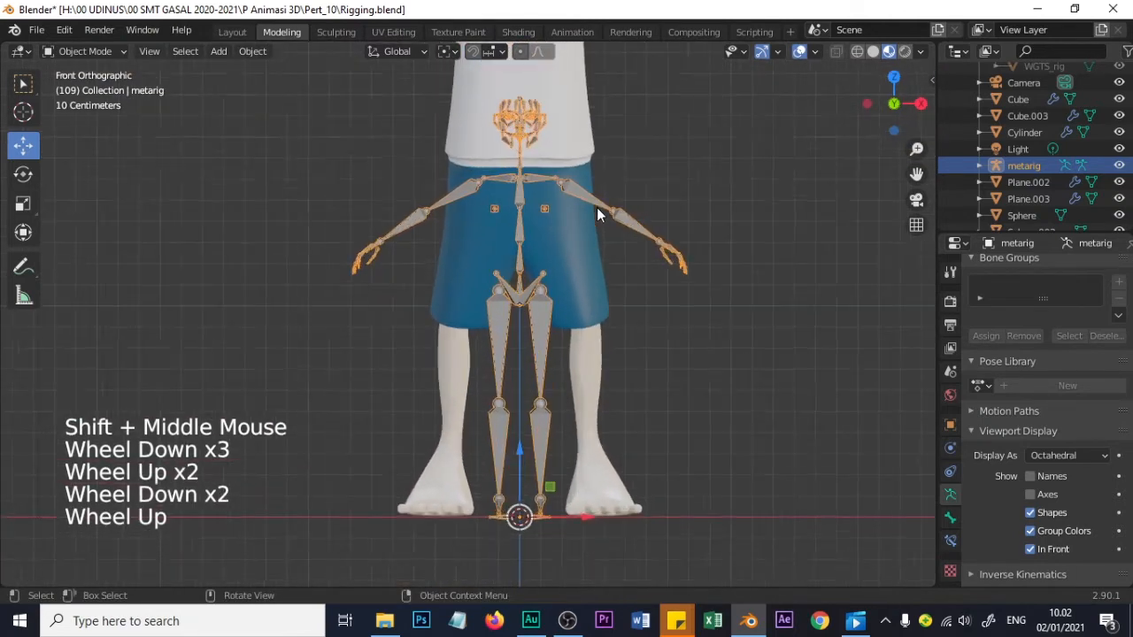
left_click(665, 184)
left_click(537, 317)
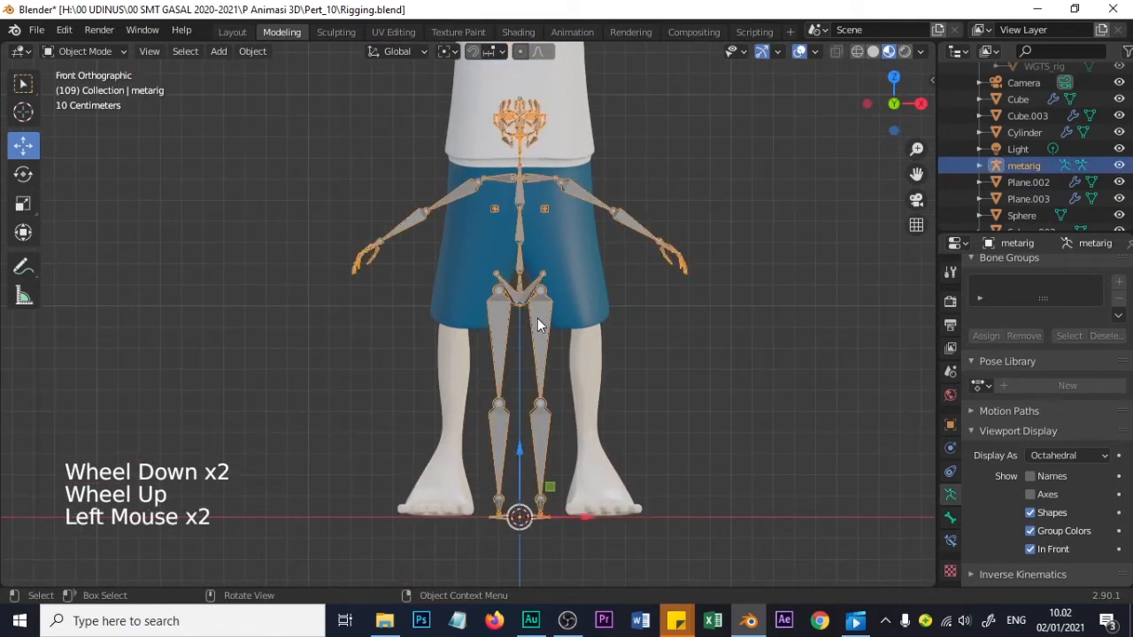
scroll(515, 301, "down", 2)
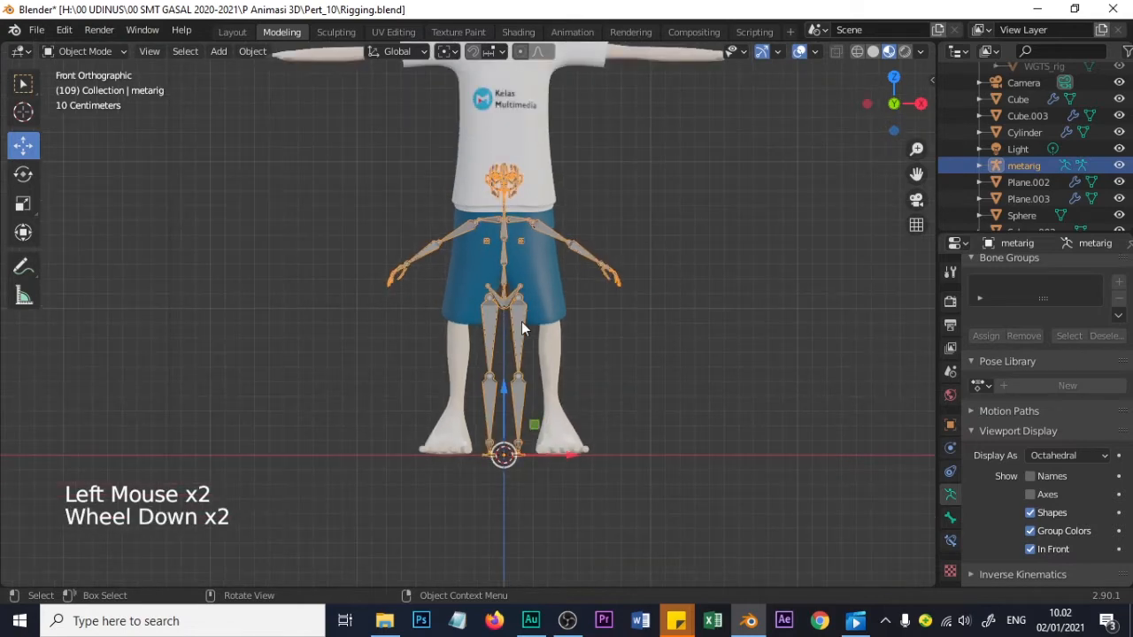
scroll(516, 325, "down", 2)
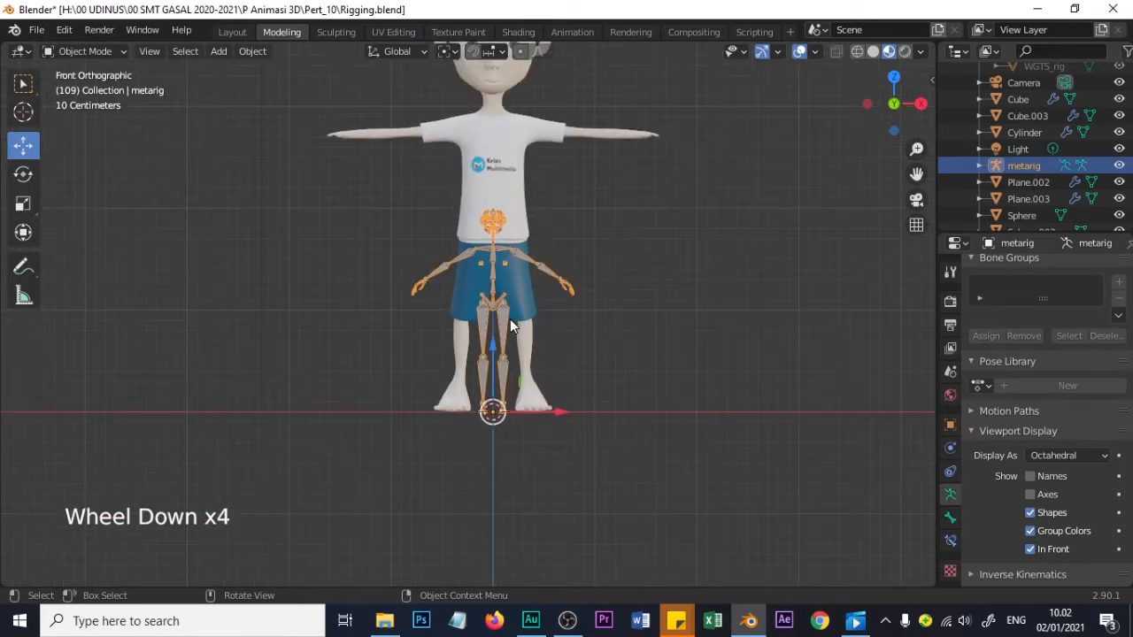
scroll(549, 275, "up", 4)
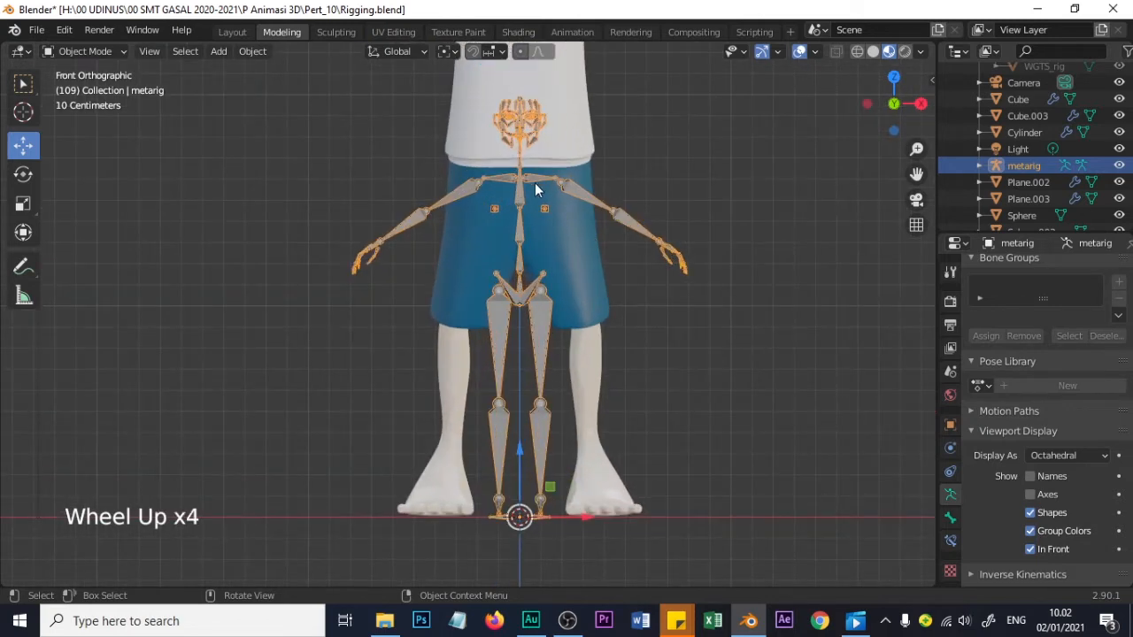
scroll(583, 221, "down", 1)
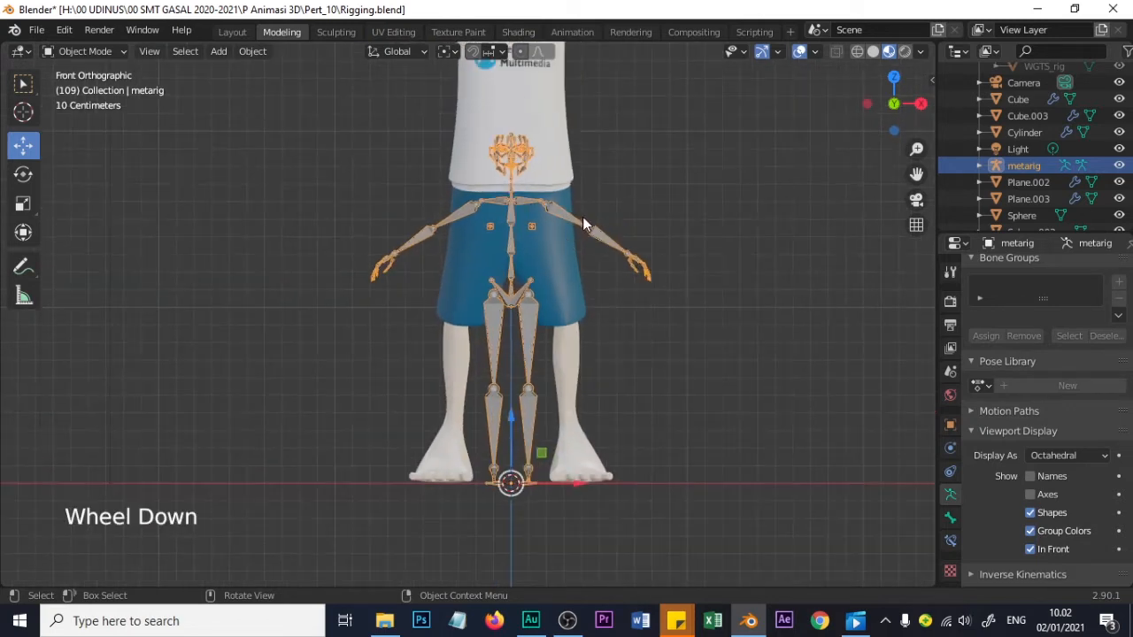
scroll(578, 222, "up", 1)
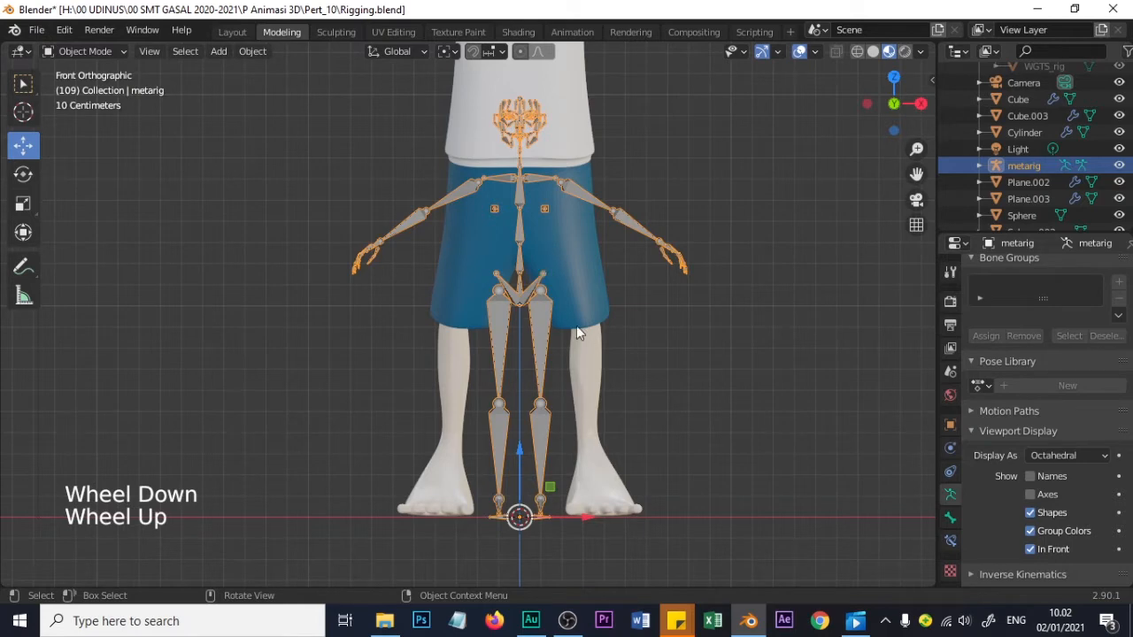
scroll(575, 334, "up", 1)
scroll(574, 334, "down", 2)
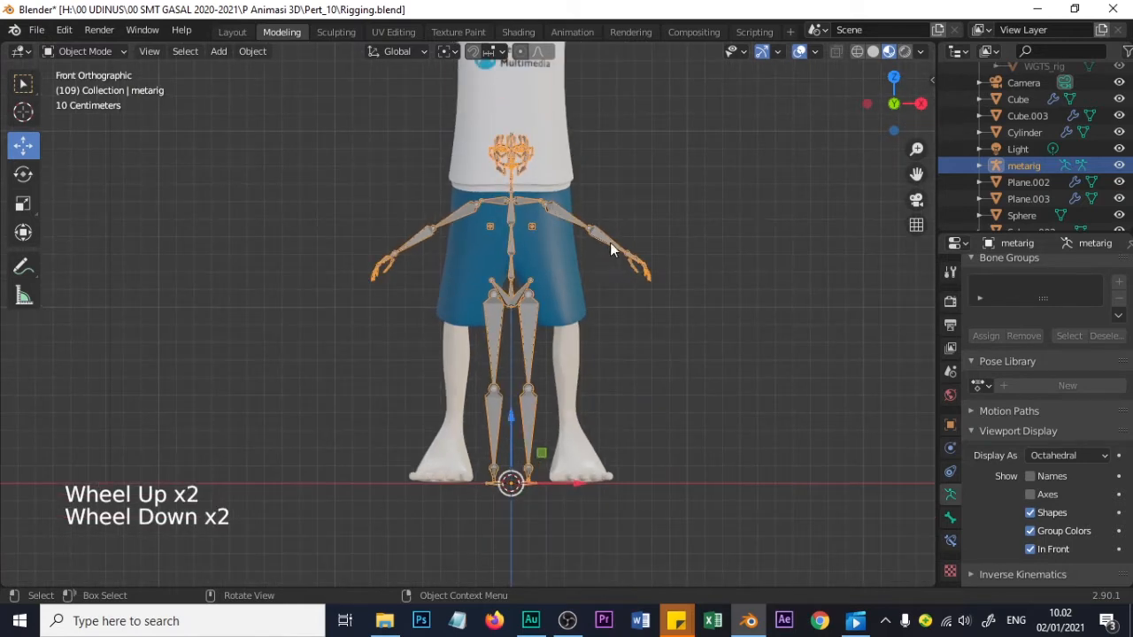
scroll(610, 249, "down", 2)
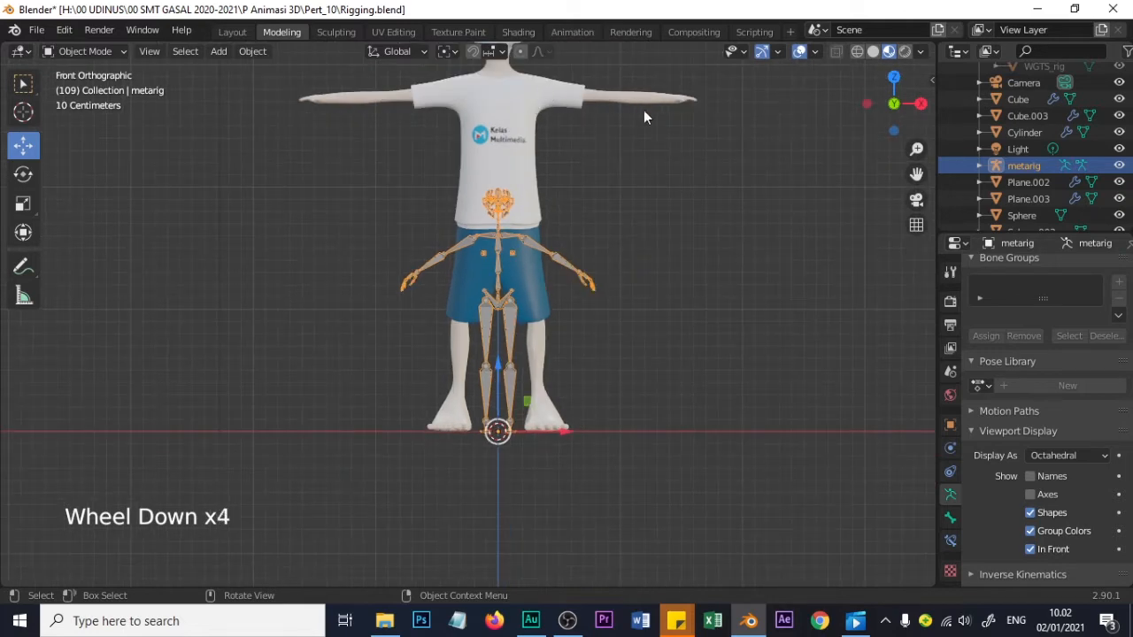
scroll(511, 356, "up", 2)
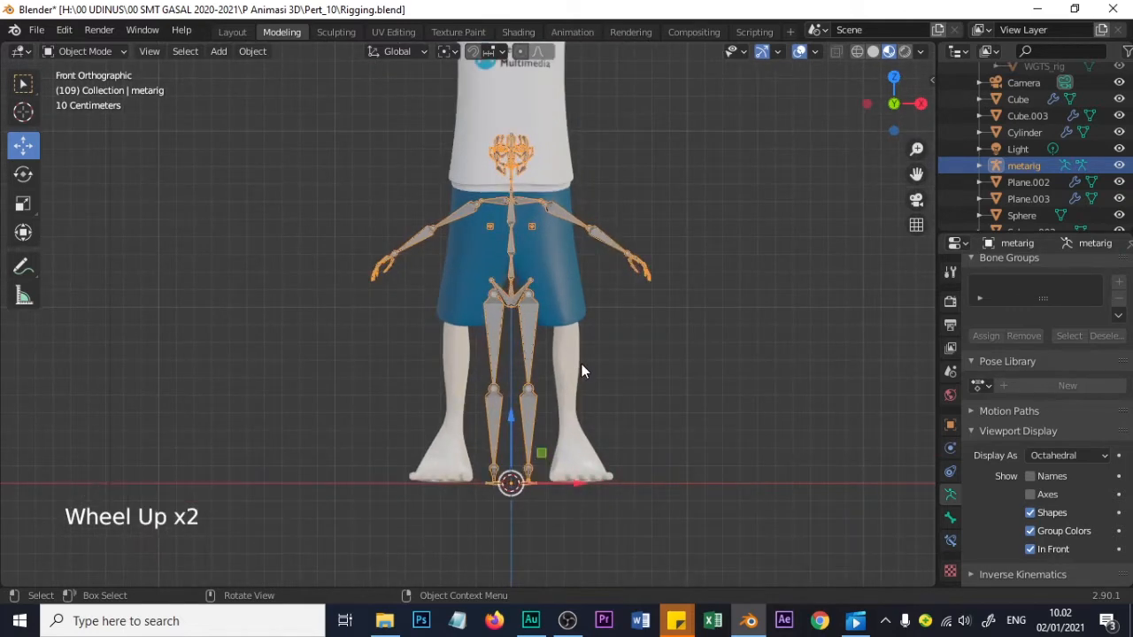
scroll(582, 366, "down", 2)
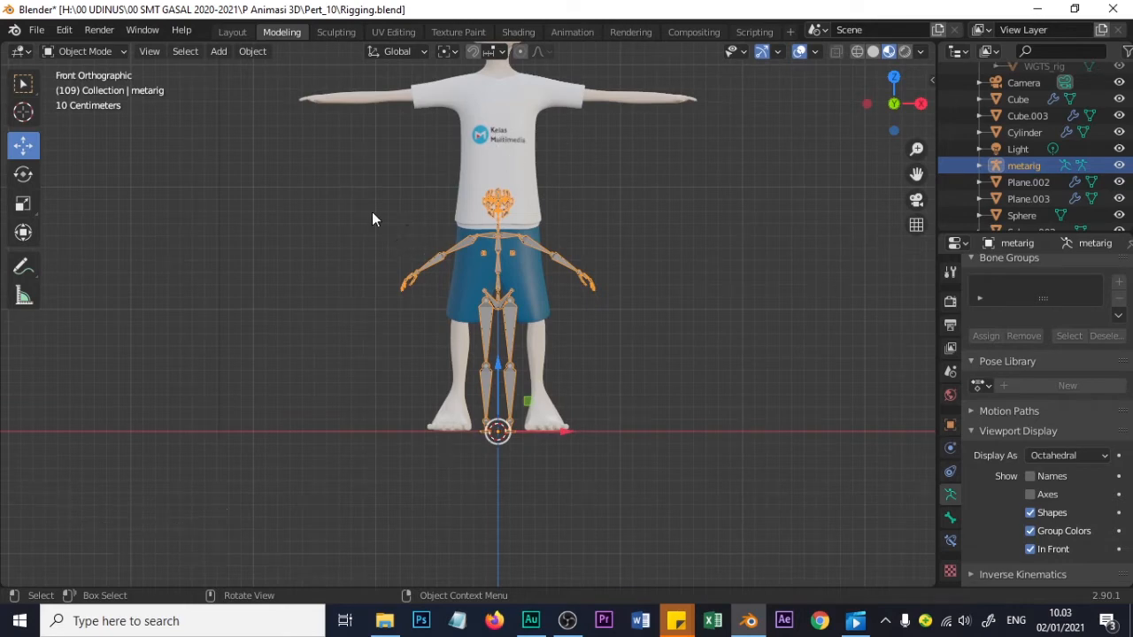
Switch the metarig to Edit Mode and try scaling all its bones up around the bounding box centre
left_click(84, 52)
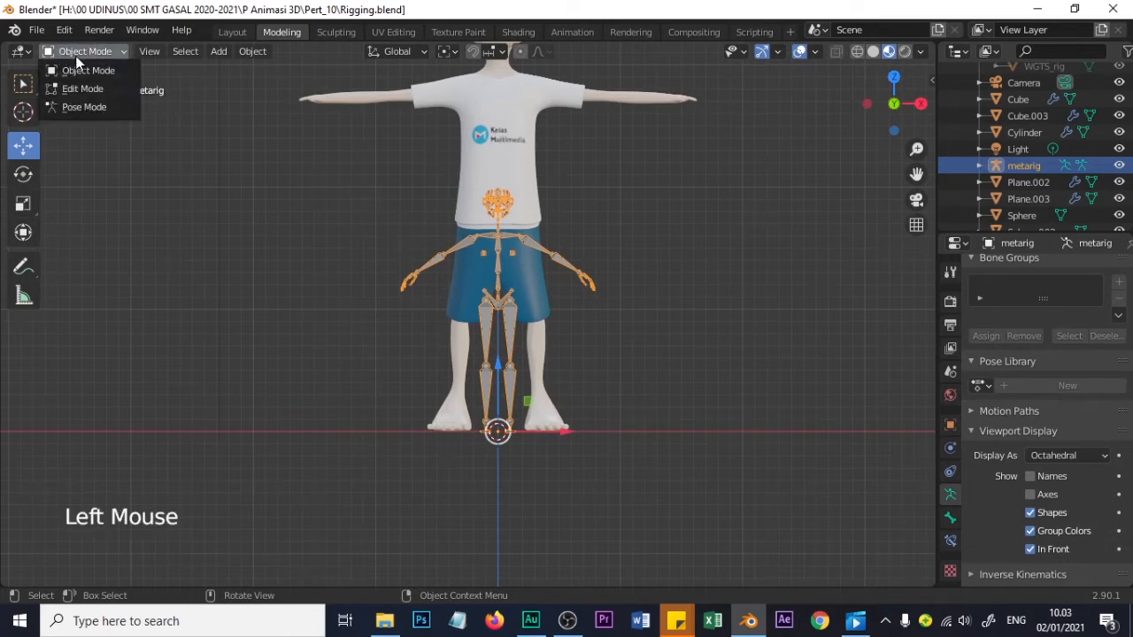
left_click(79, 89)
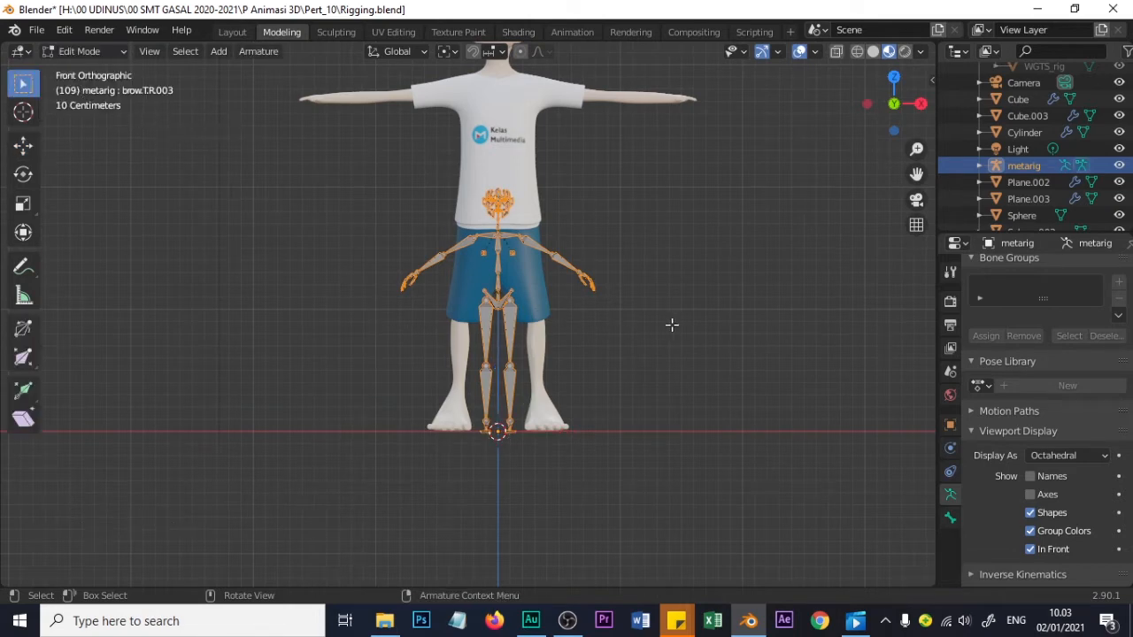
middle_click_drag(659, 309, 558, 420, "shift")
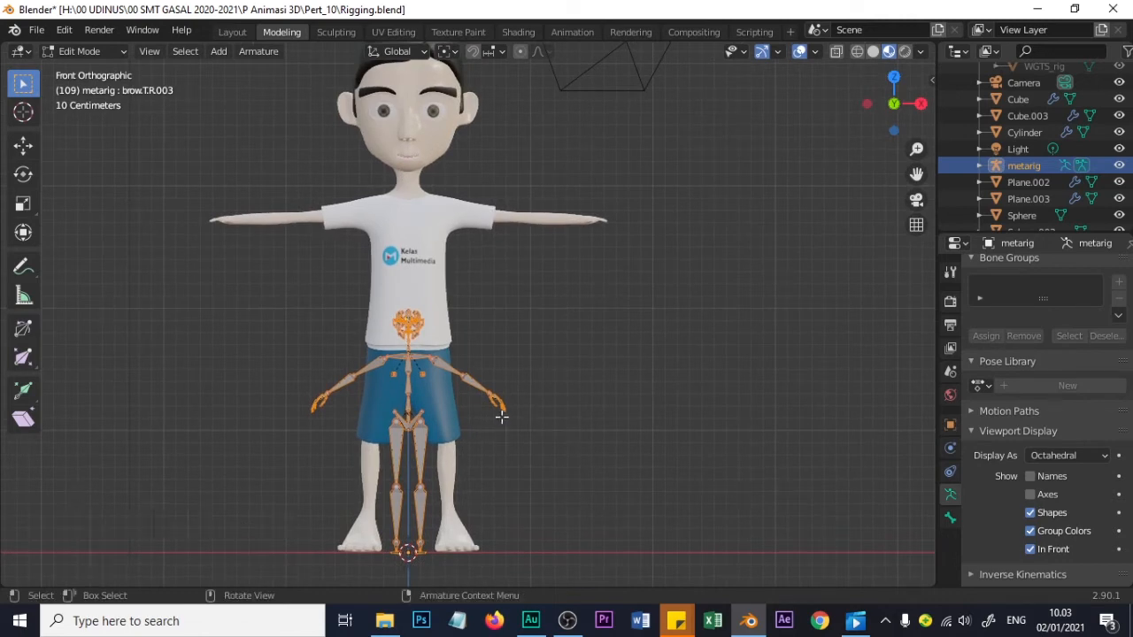
key("s")
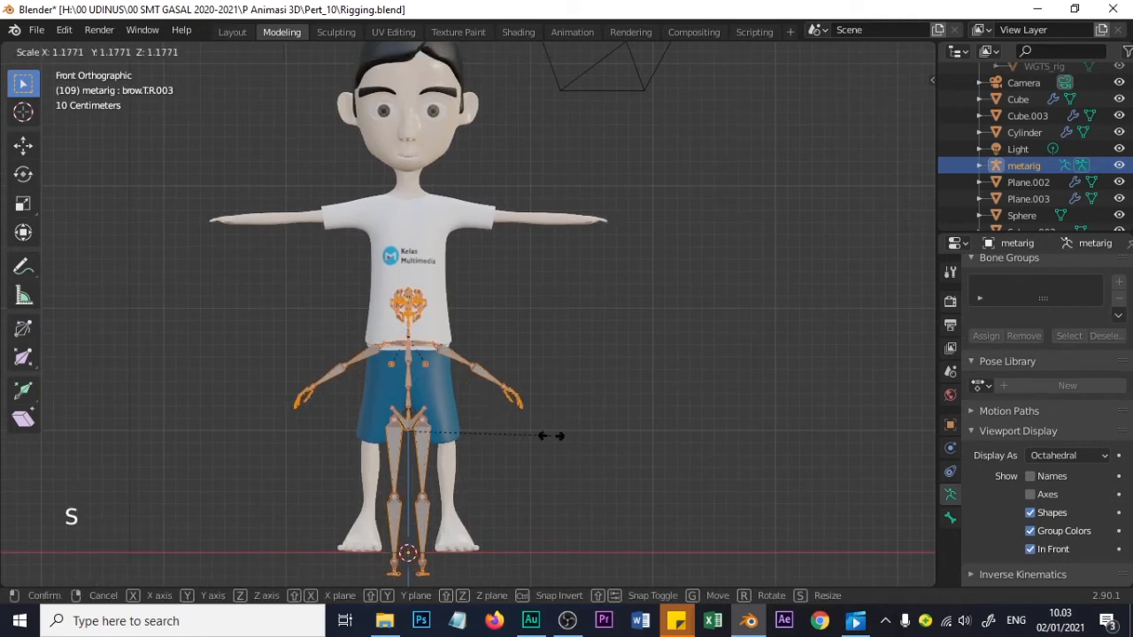
right_click(551, 435)
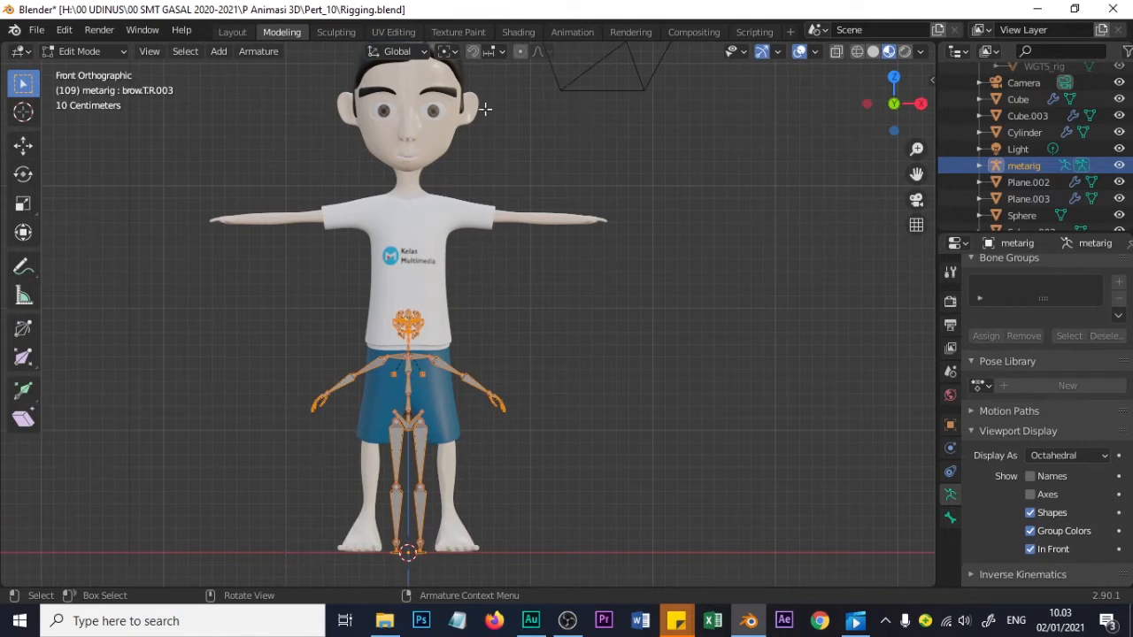
Set the transform pivot point to 3D Cursor and try scaling the metarig bones up from the ground
left_click(457, 50)
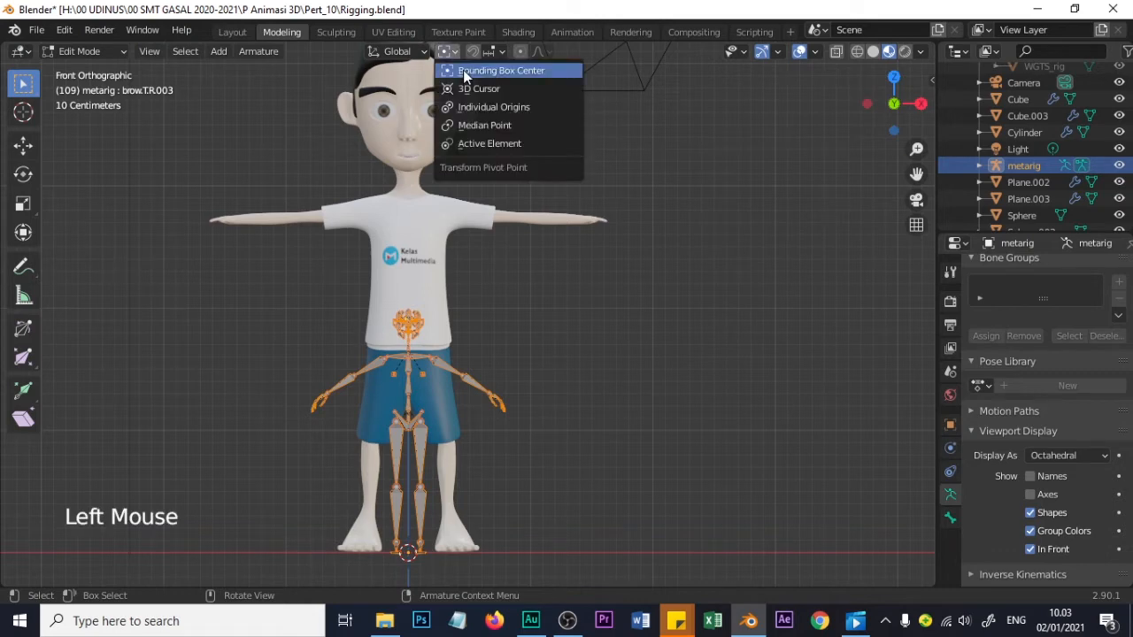
left_click(469, 87)
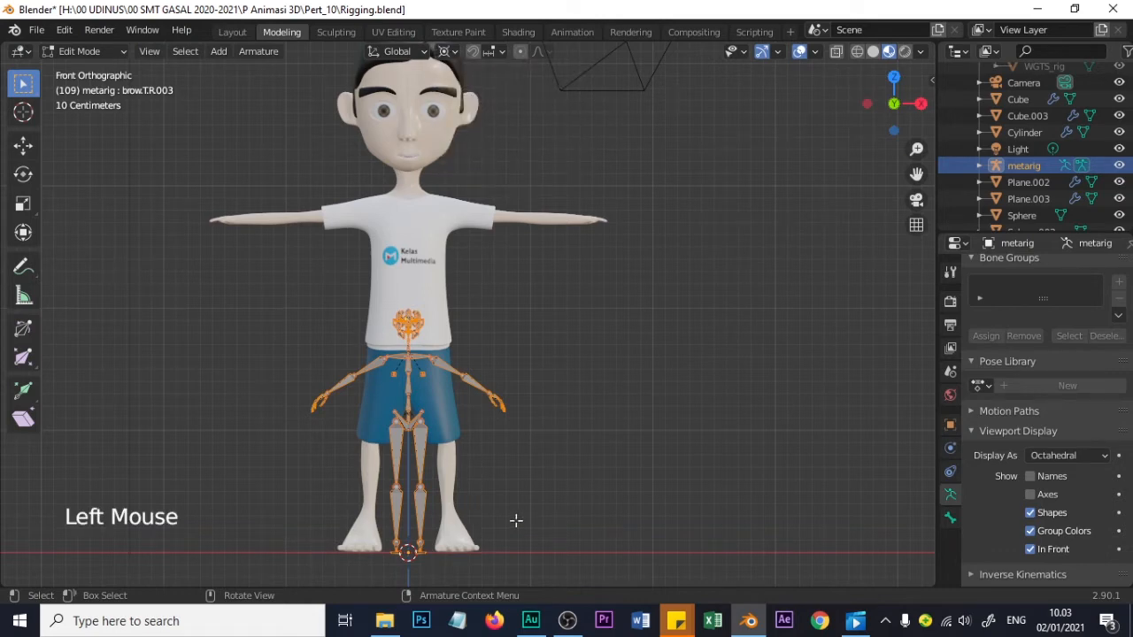
key("s")
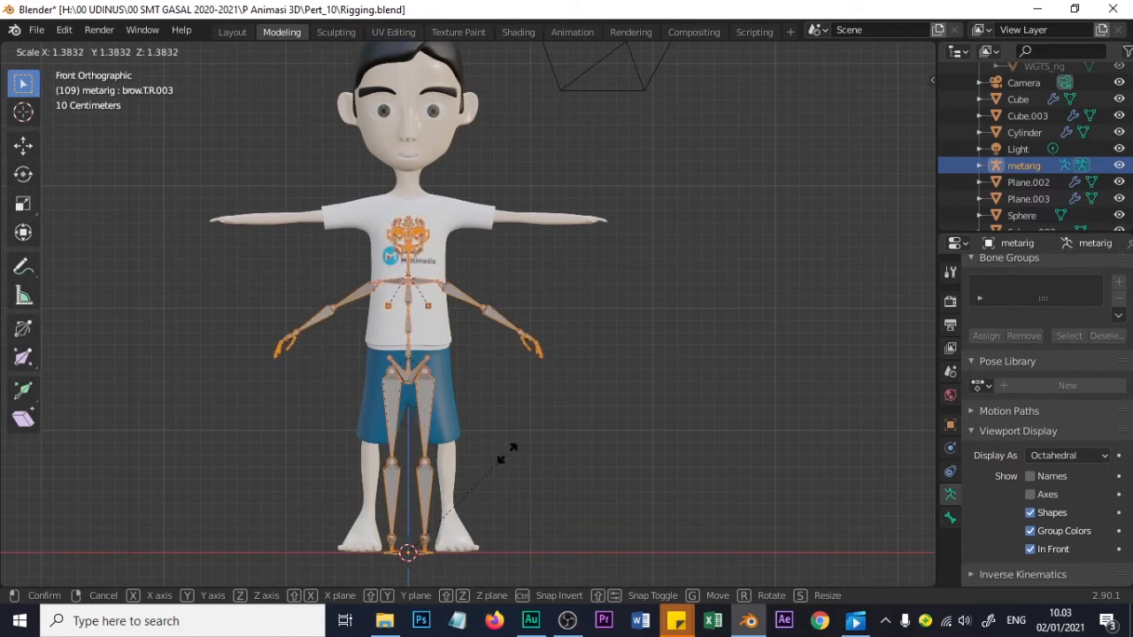
left_click(467, 467)
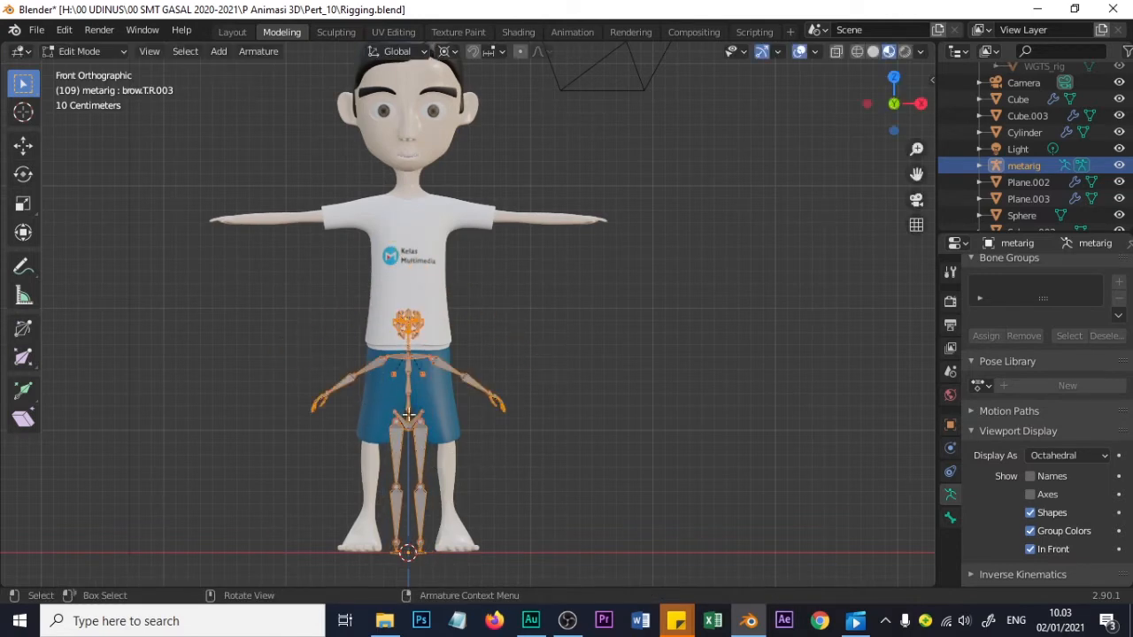
Scale all metarig bones up by a factor of about 1.34 around the 3D cursor
scroll(411, 441, "up", 3)
middle_click_drag(395, 492, 428, 319, "shift")
scroll(456, 426, "down", 4)
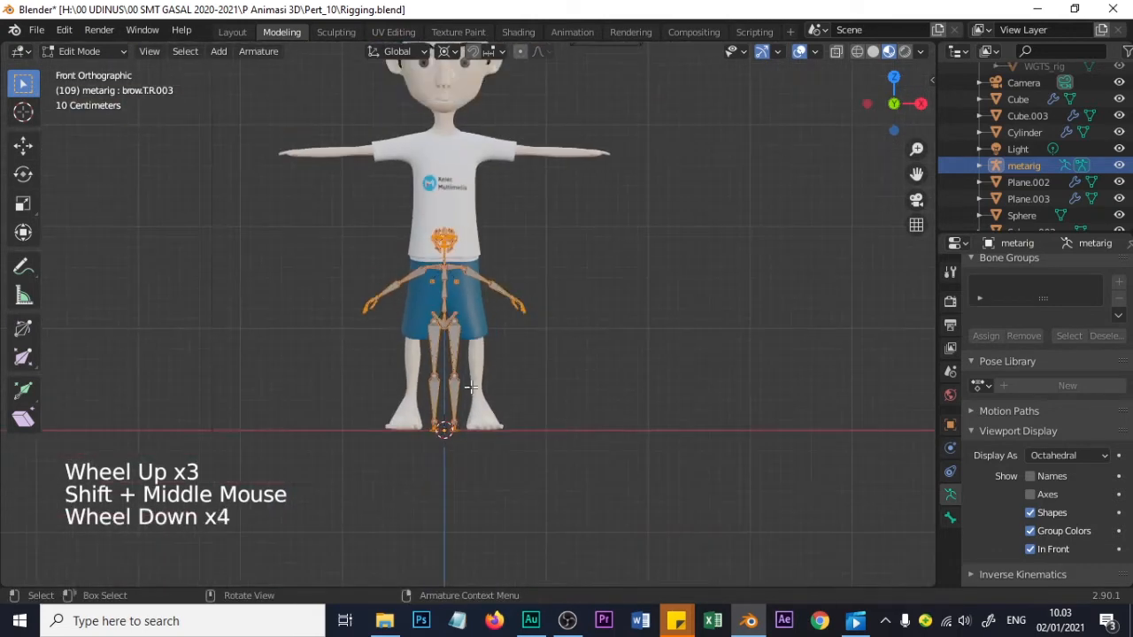
middle_click_drag(456, 427, 502, 486, "shift")
key("s")
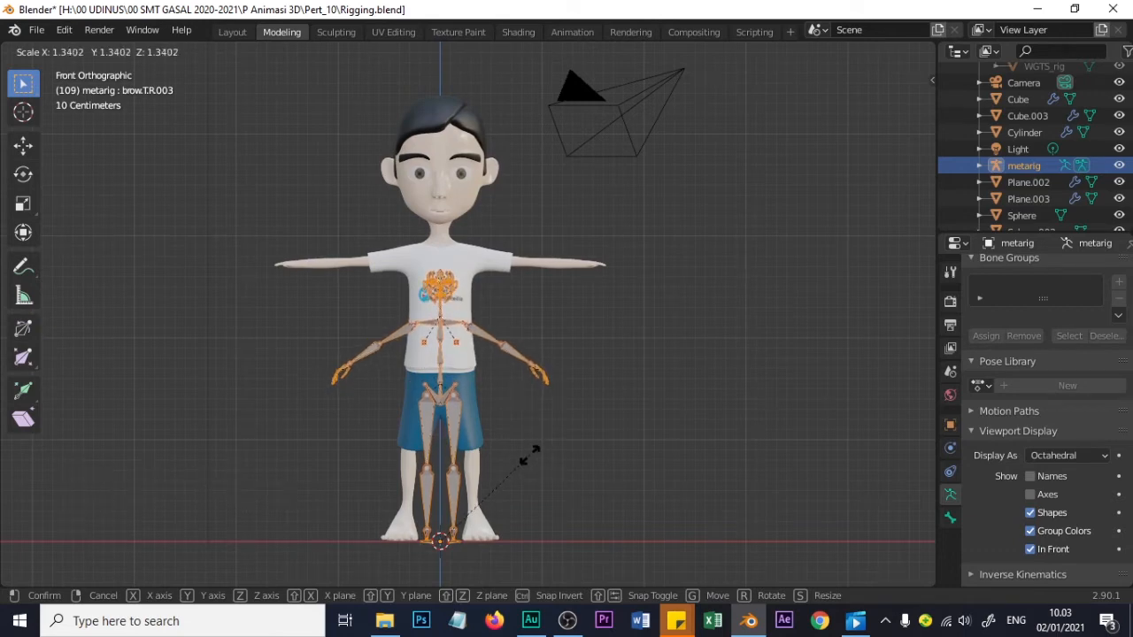
left_click(529, 455)
Inspect the enlarged metarig's face, shoulder and arm bones against the character's torso and head
scroll(432, 412, "up", 1)
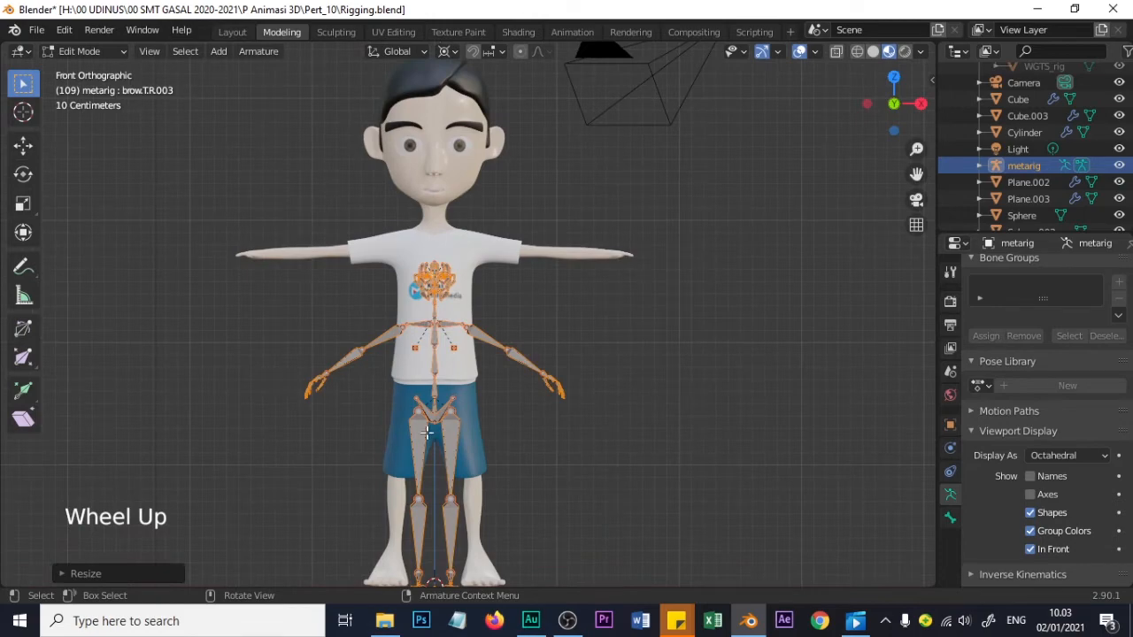
scroll(427, 433, "down", 2)
scroll(427, 433, "up", 2)
scroll(427, 433, "down", 1)
scroll(412, 274, "up", 4)
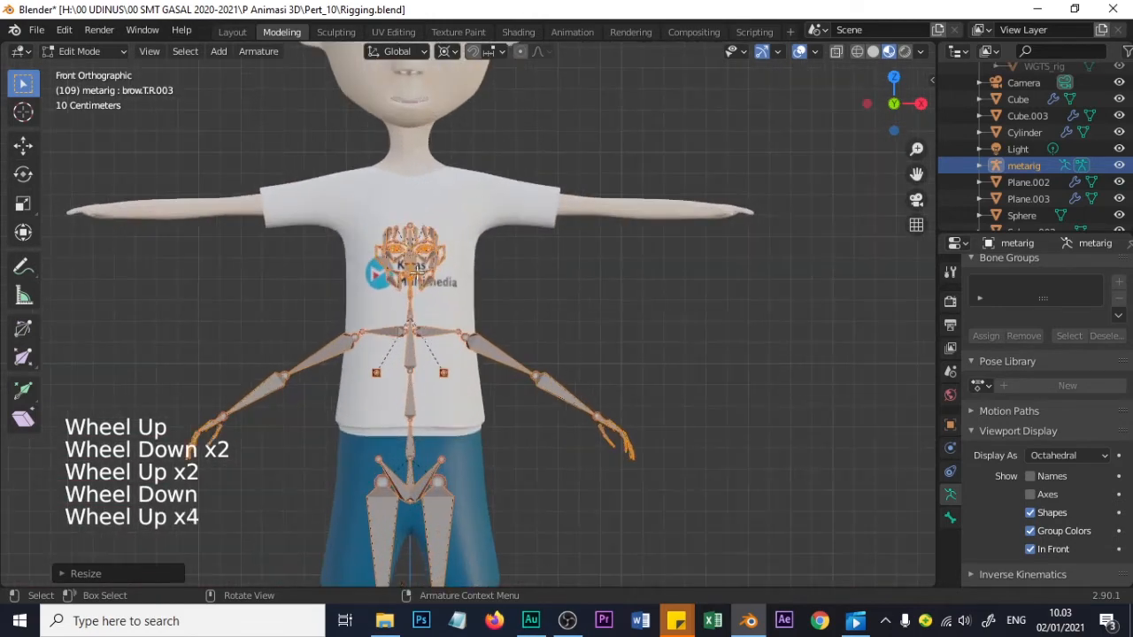
scroll(390, 331, "up", 4)
scroll(390, 331, "down", 1)
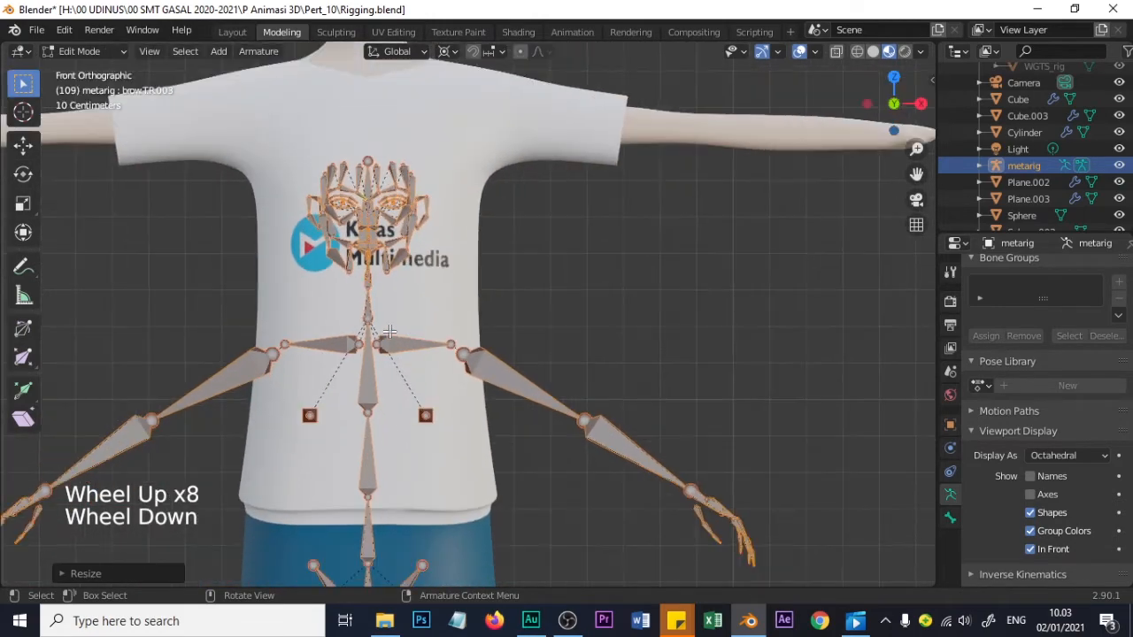
scroll(390, 331, "down", 3)
scroll(397, 334, "down", 1)
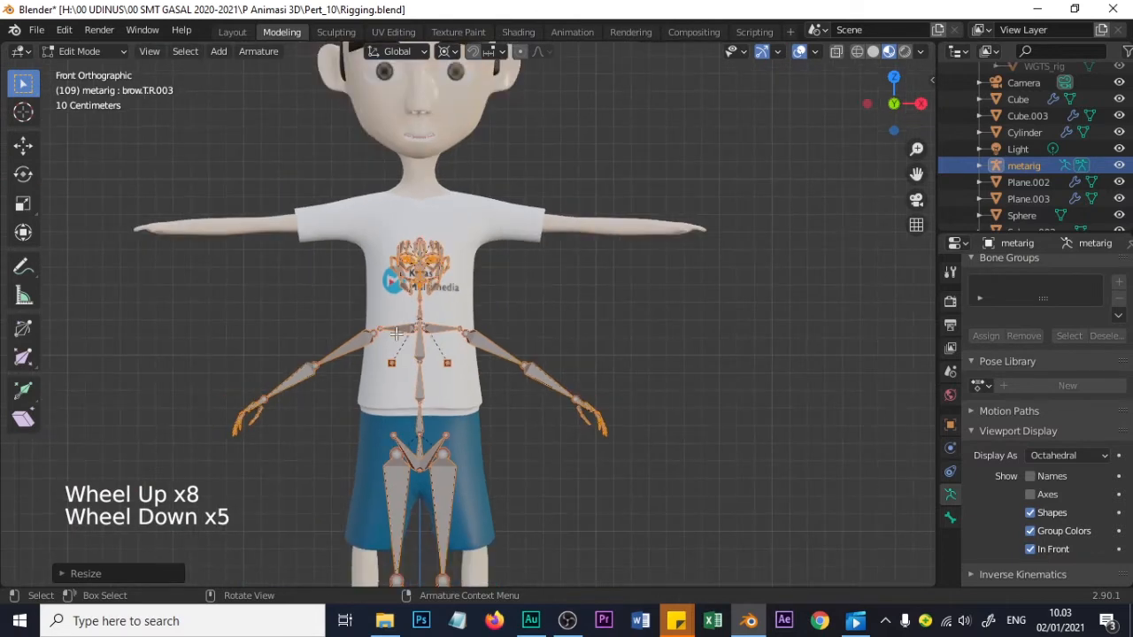
Select the metarig's face and neck bones together with the left arm, hand and shoulder bones
scroll(396, 334, "down", 2)
scroll(397, 333, "up", 1)
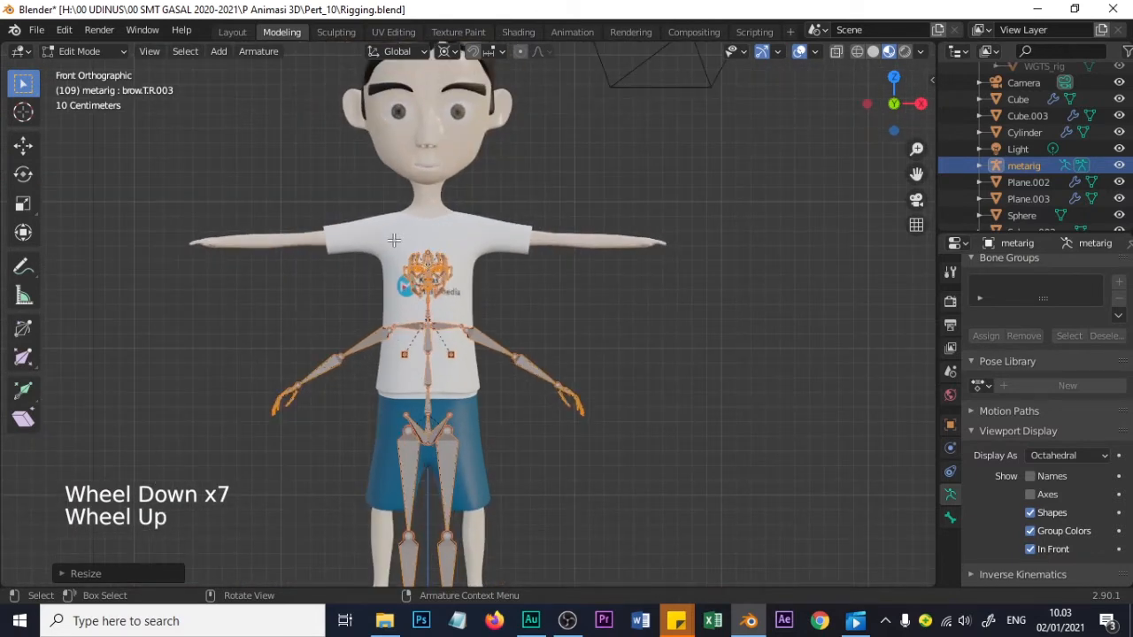
left_click_drag(394, 240, 499, 314)
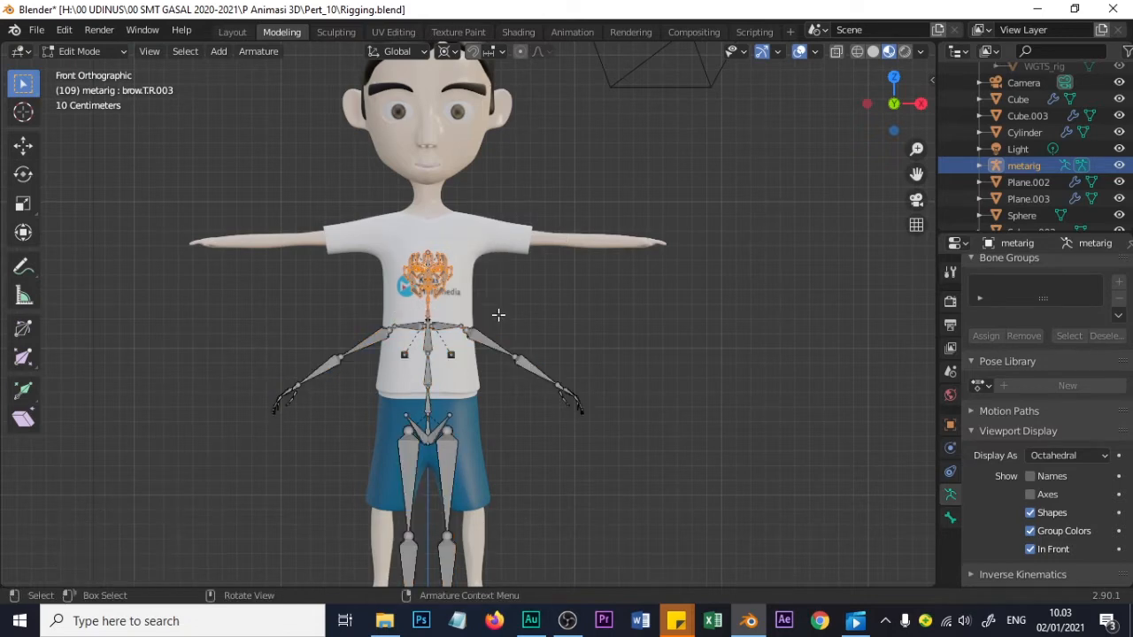
key("shift")
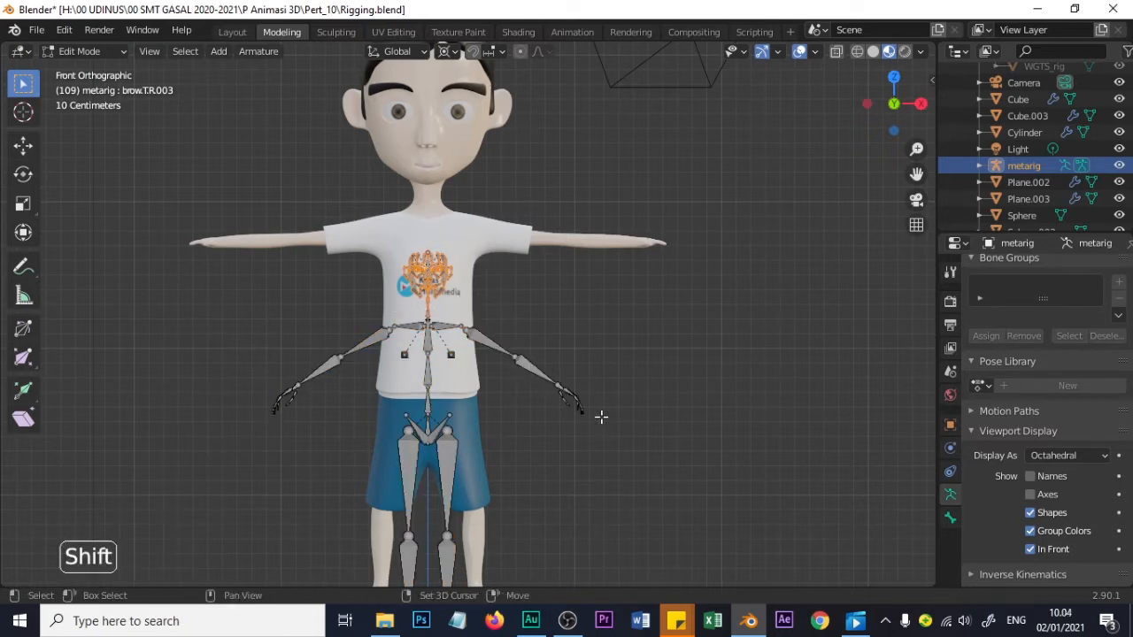
left_click_drag(624, 311, 473, 403, "shift")
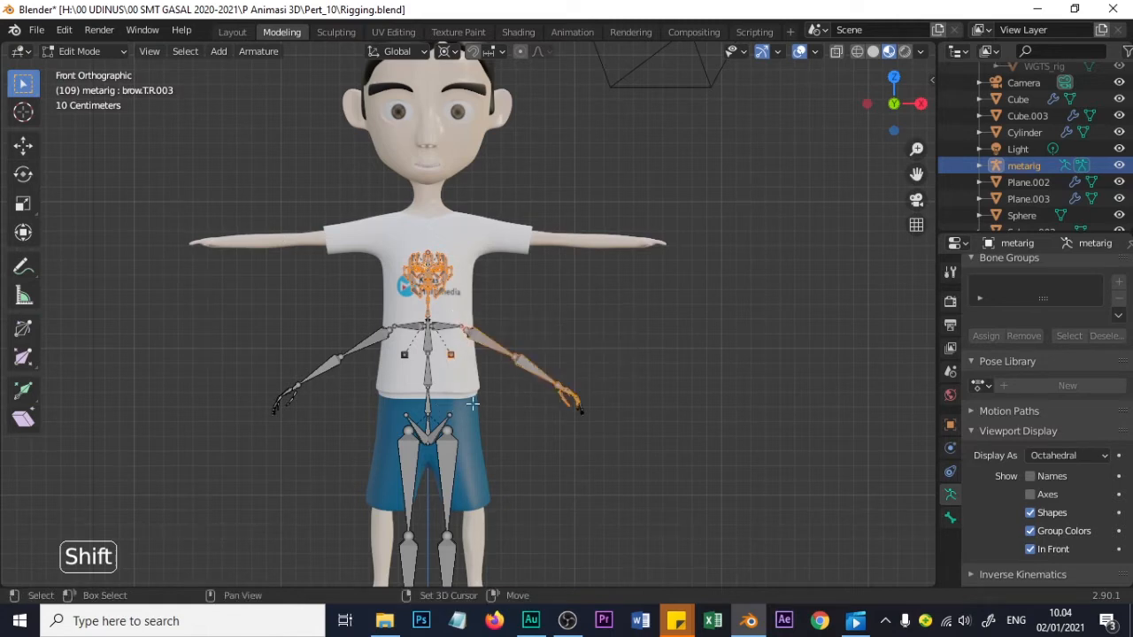
left_click(580, 410, "shift")
left_click(443, 327, "shift")
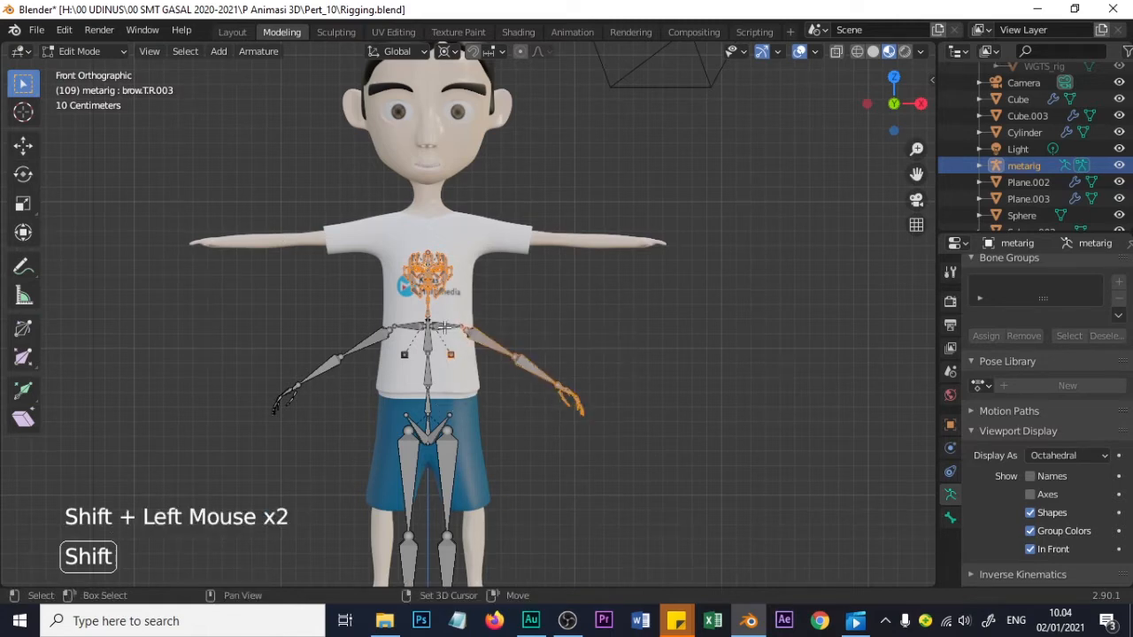
Try to move the selected head and left arm bones up along the Z axis
scroll(433, 320, "up", 6)
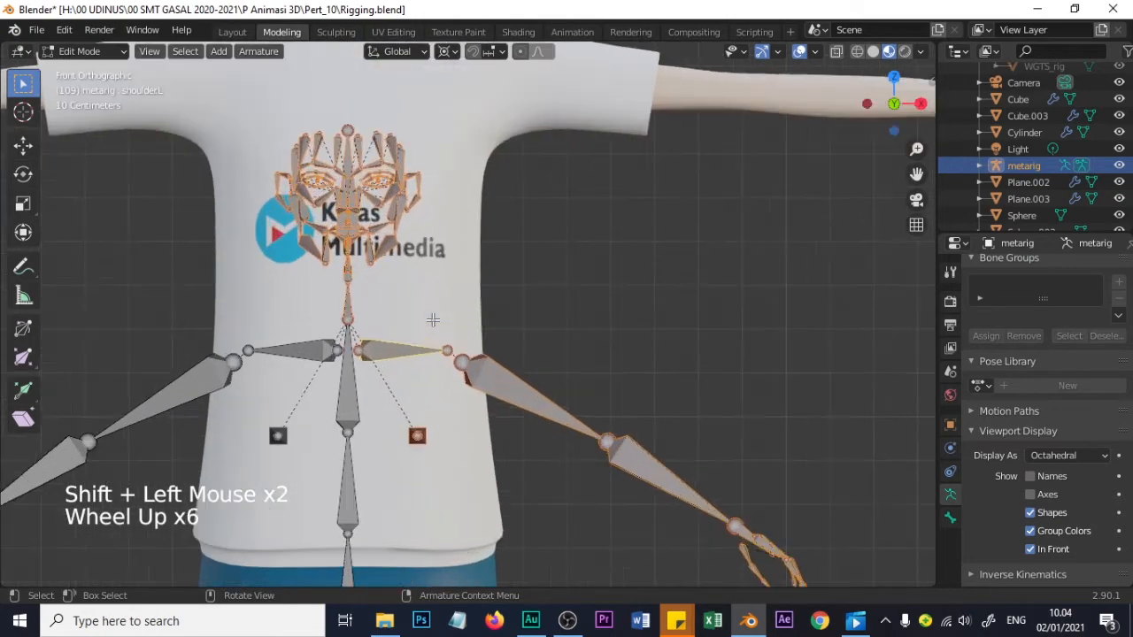
scroll(433, 319, "up", 1)
scroll(433, 319, "down", 3)
scroll(433, 320, "up", 1)
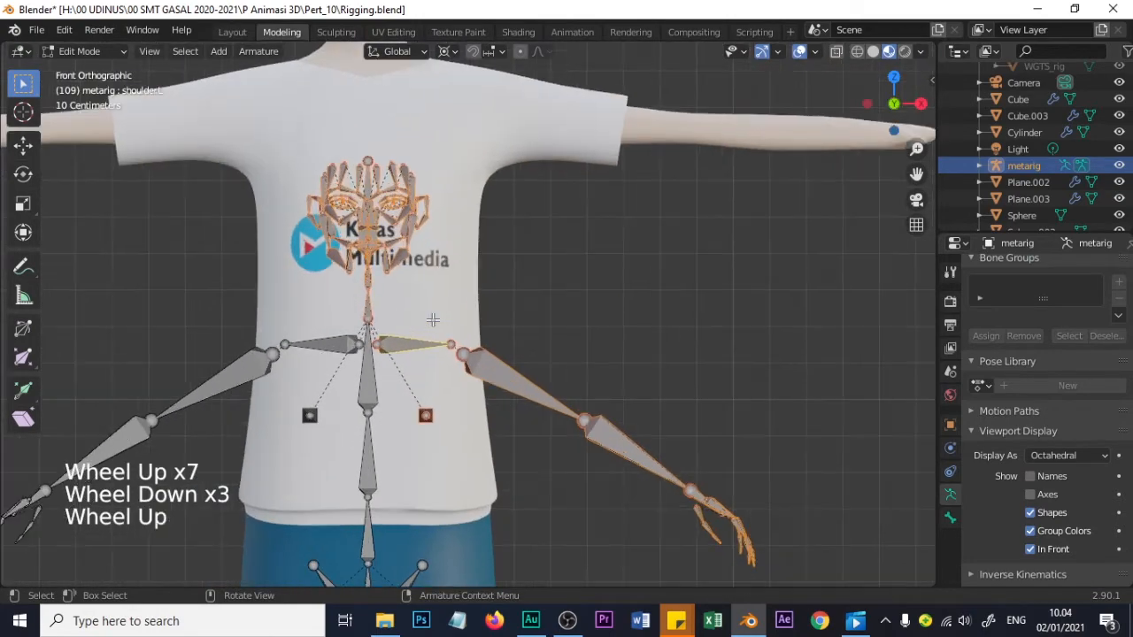
scroll(433, 320, "down", 2)
scroll(433, 319, "up", 1)
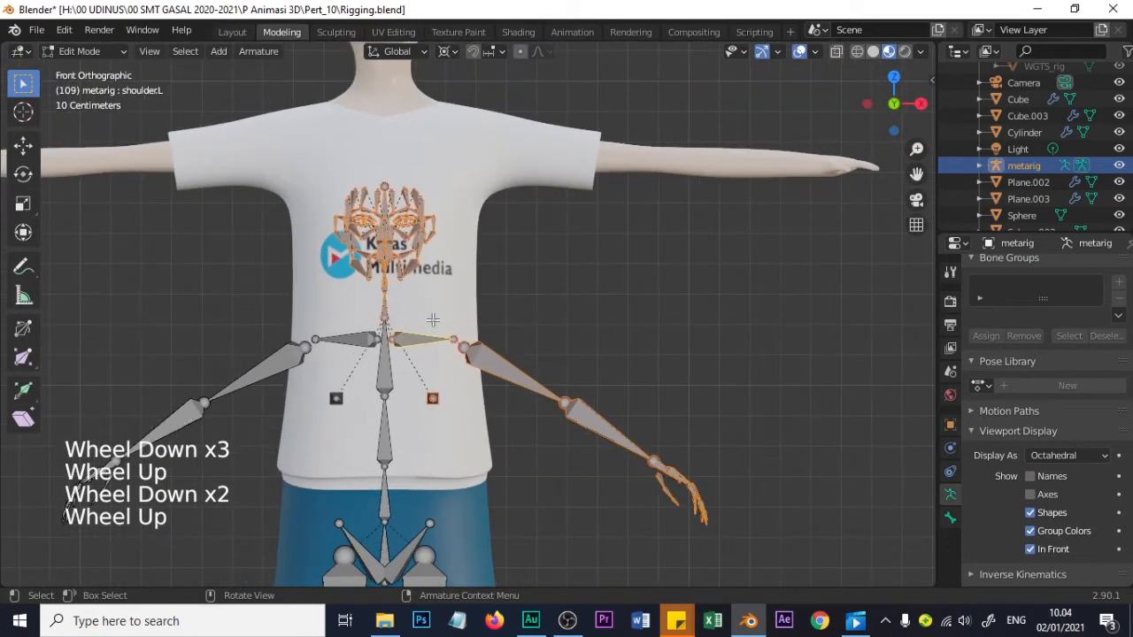
scroll(480, 300, "down", 2)
key("g")
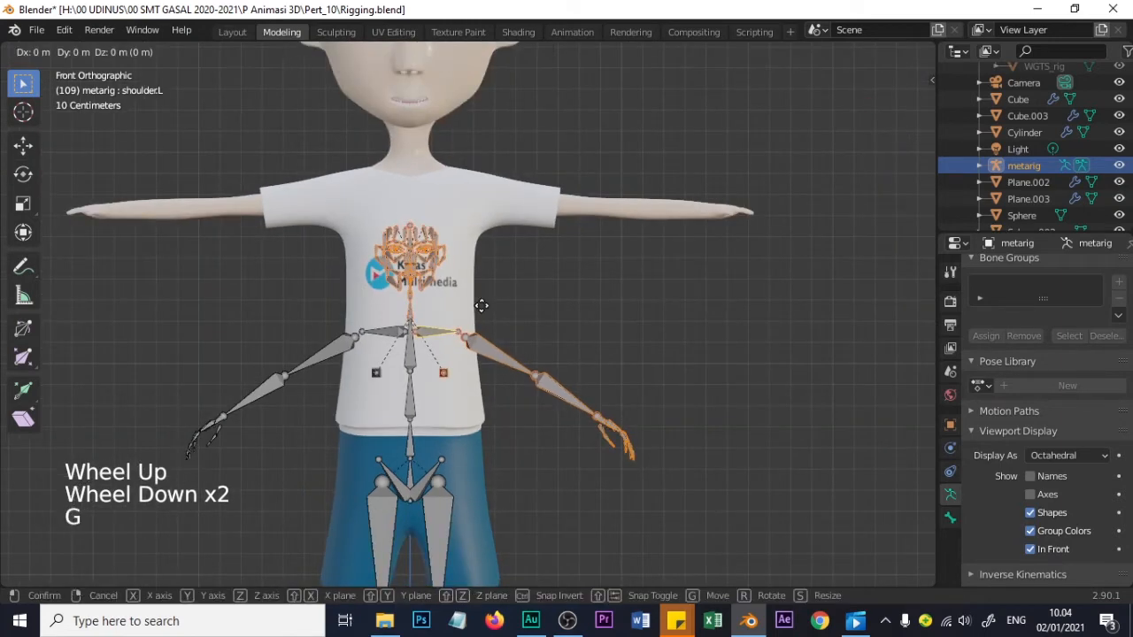
key("z")
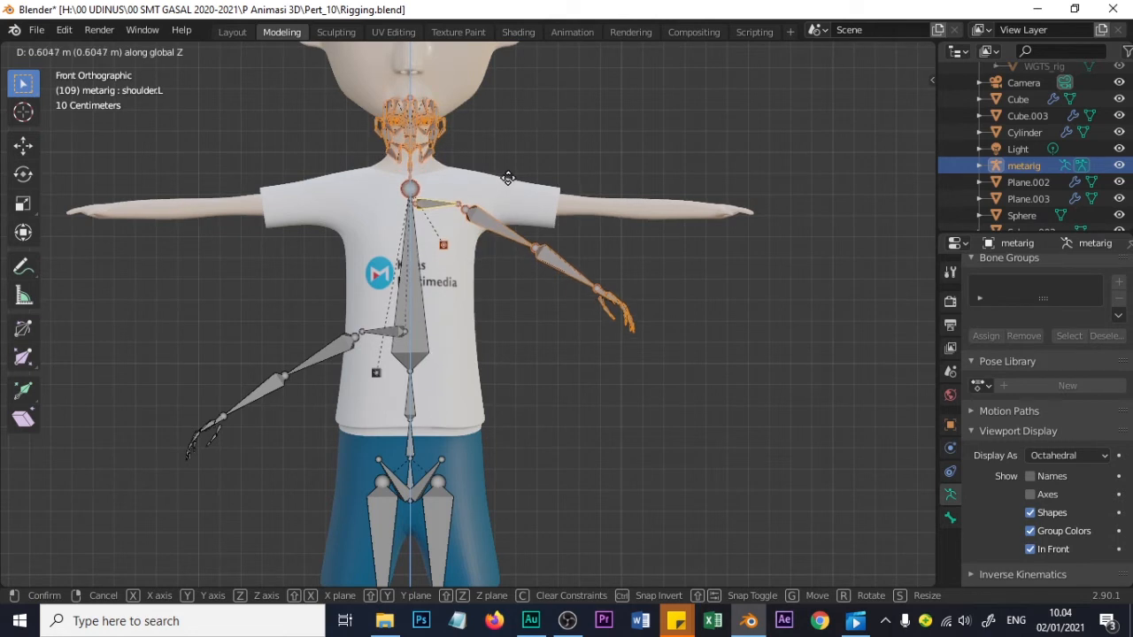
right_click(508, 178)
Enable the X-Axis Mirror option for editing the metarig's bones
scroll(546, 331, "down", 1)
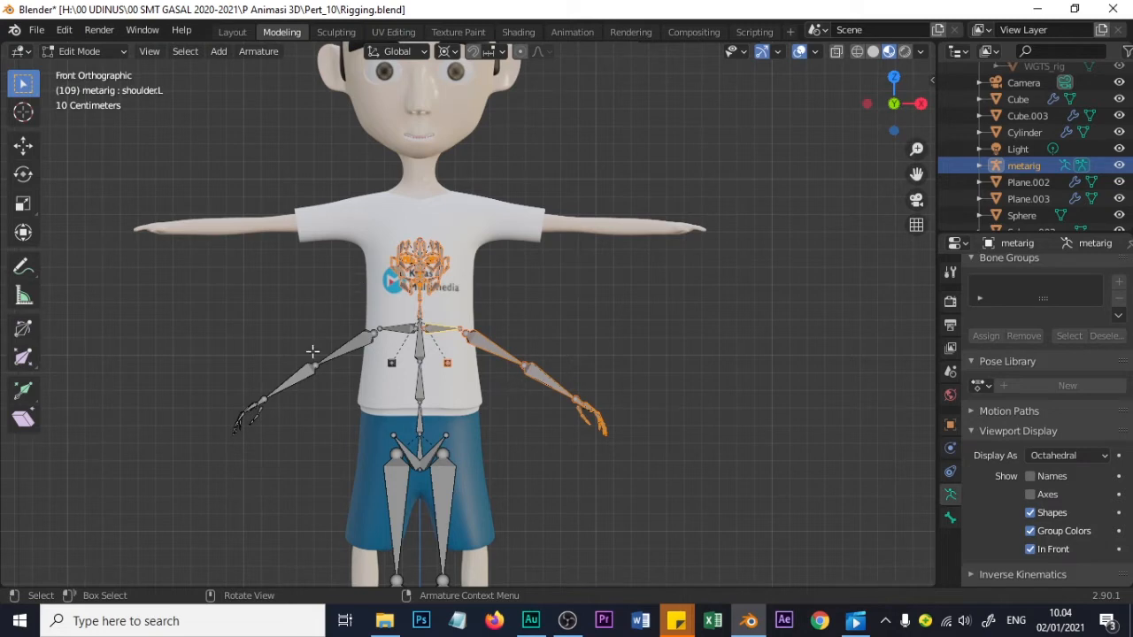
scroll(887, 380, "up", 3)
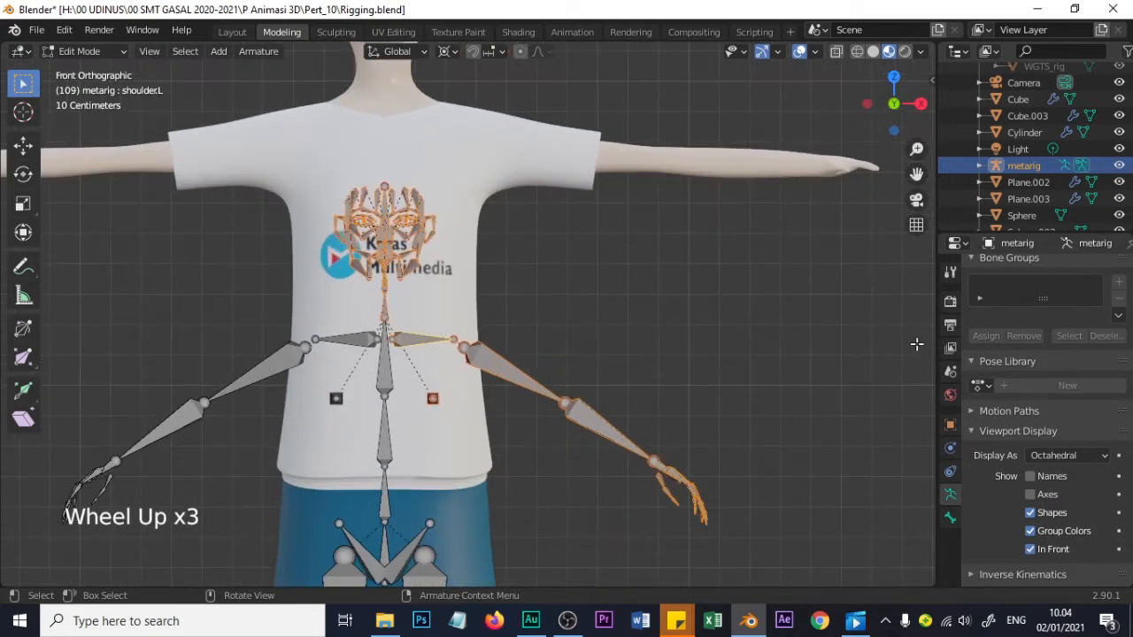
scroll(706, 385, "down", 3)
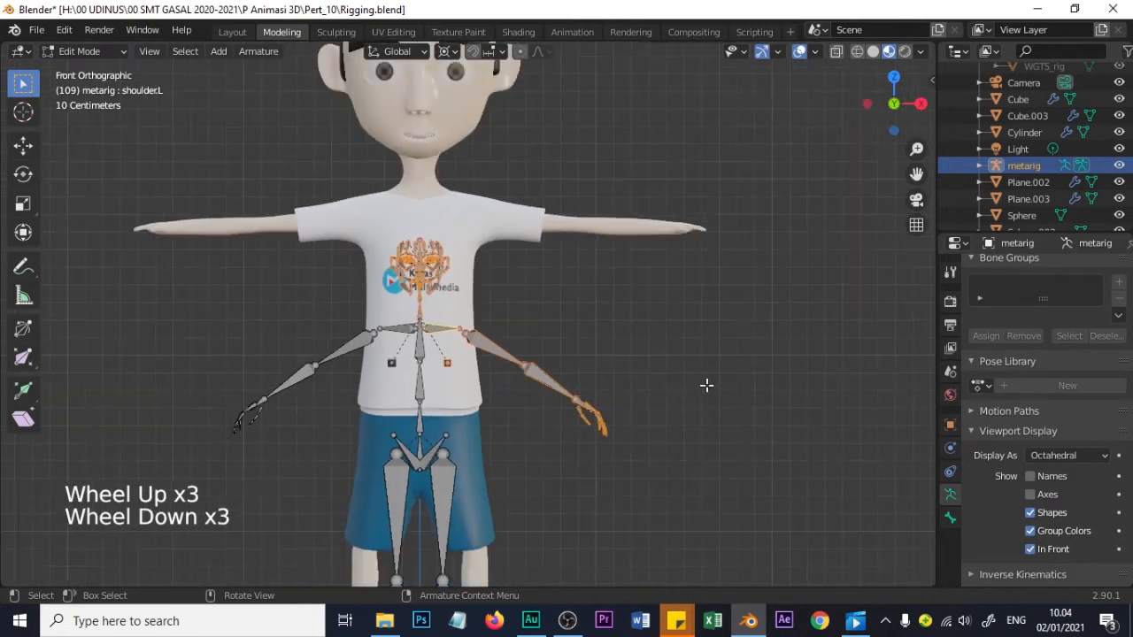
left_click(950, 272)
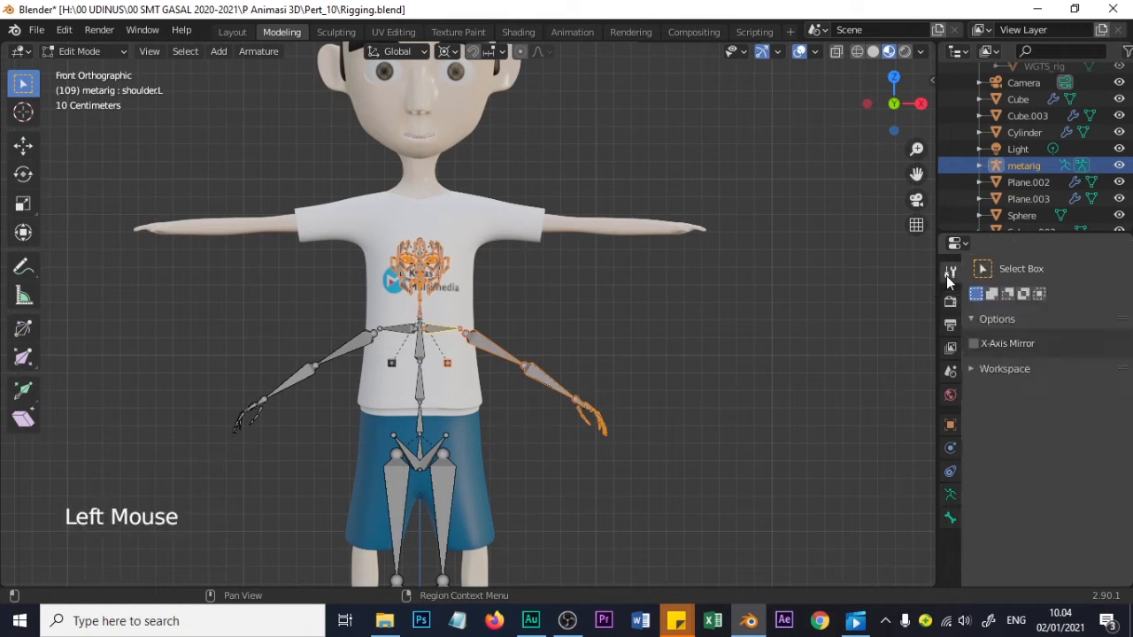
left_click(974, 321)
left_click(979, 319)
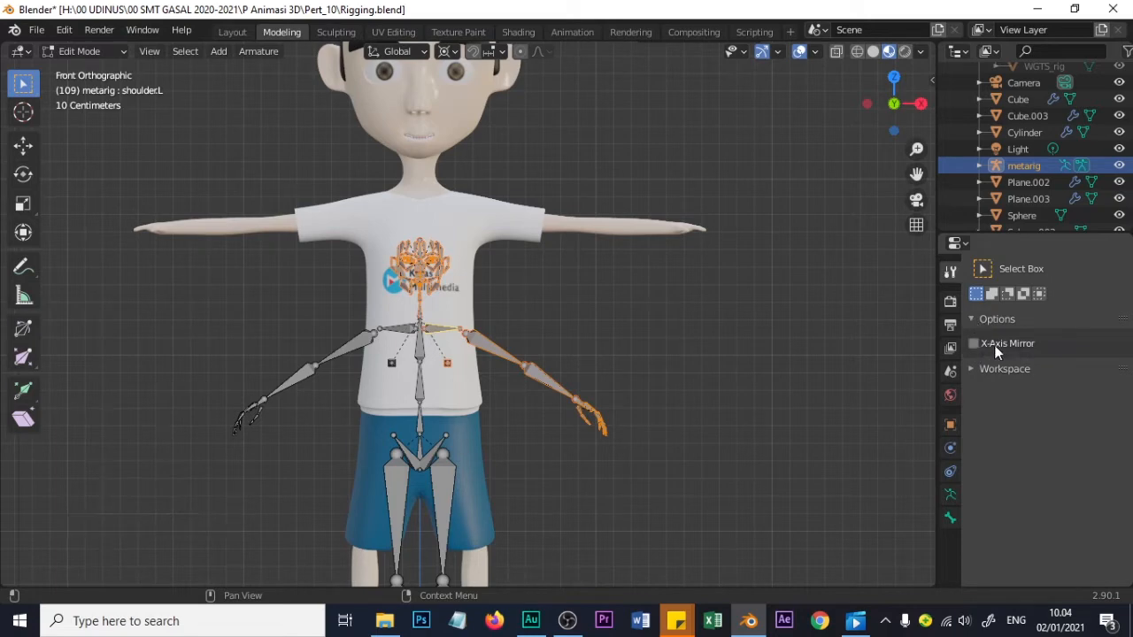
left_click(975, 343)
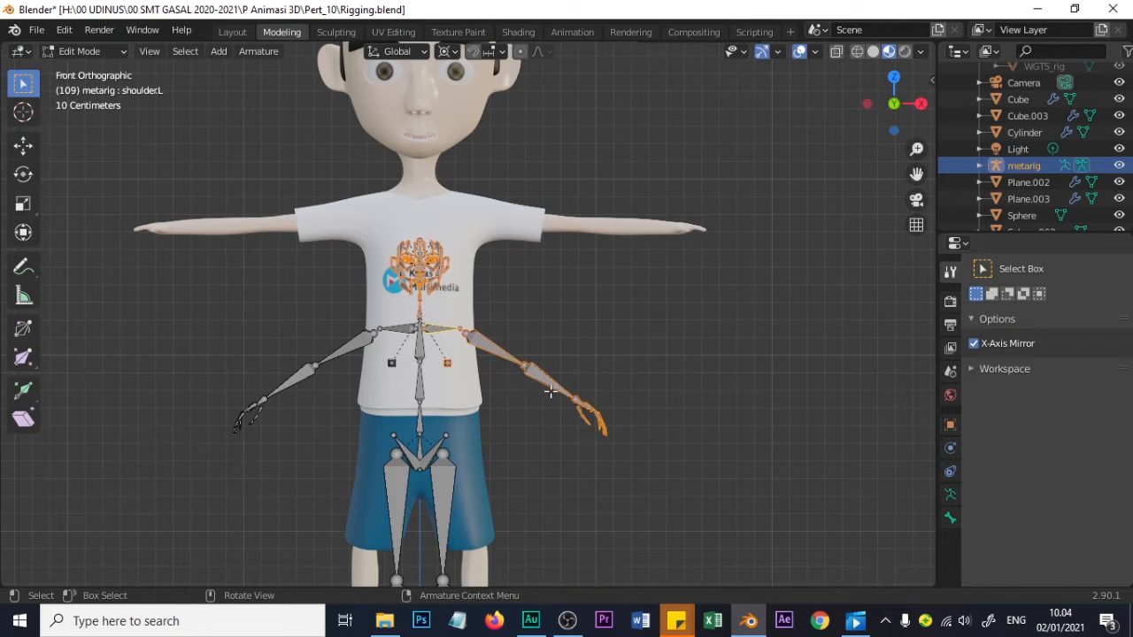
Move the selected head, shoulder and arm bones up along Z by about 0.64 m to the character's shoulder height
key("g")
key("z")
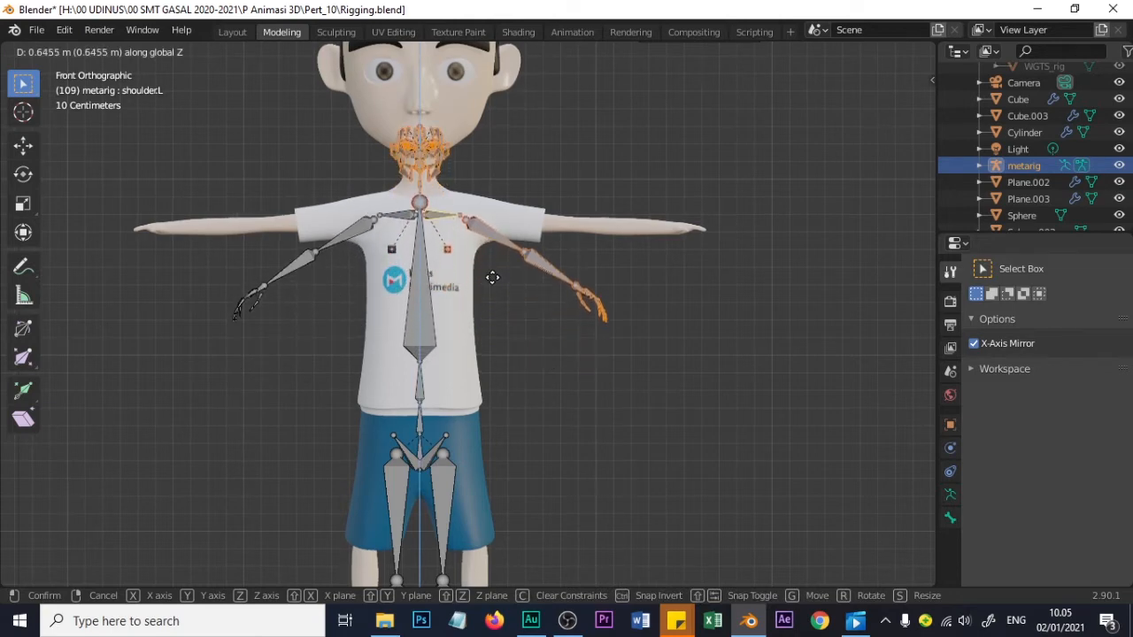
left_click(493, 278)
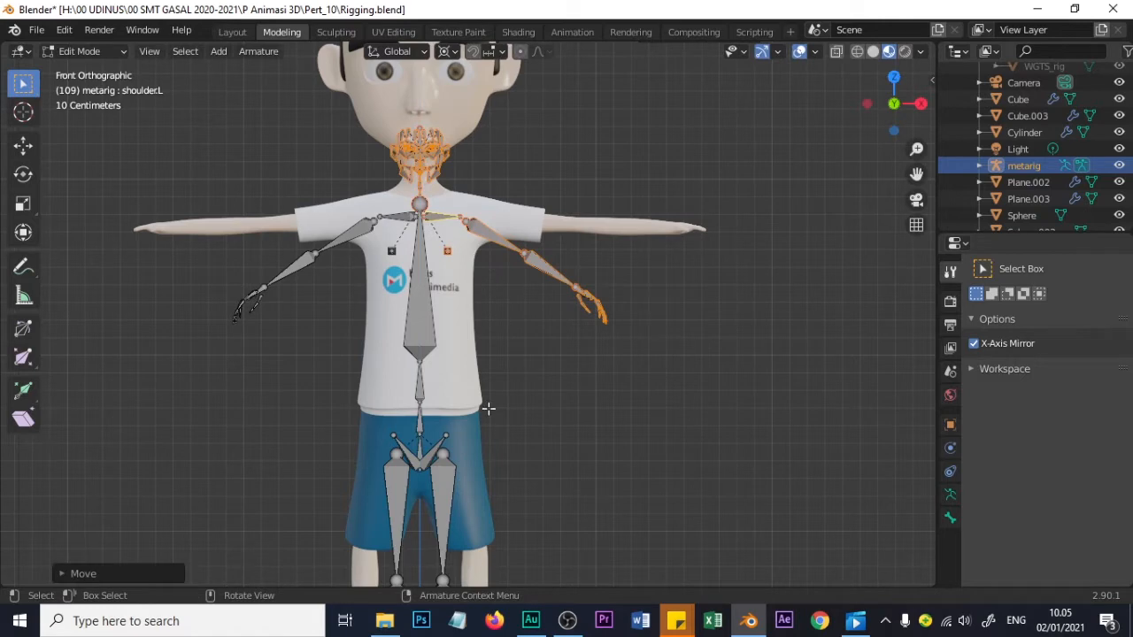
Move the joint at the upper end of spine.002 up along Z to the shirt's logo
left_click(420, 365)
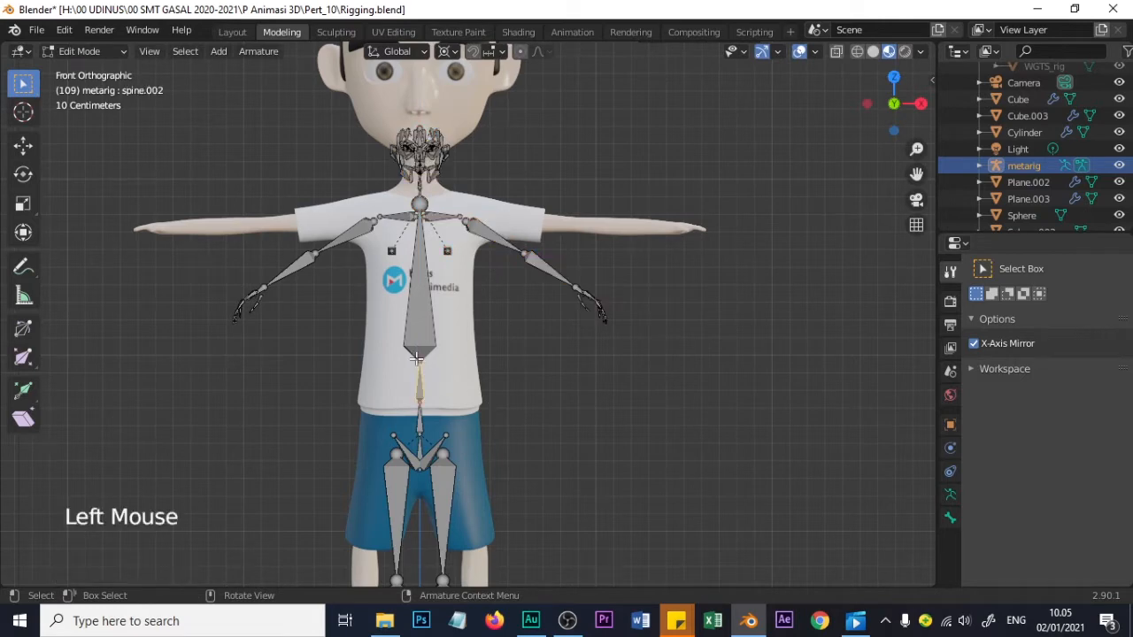
left_click(421, 359)
key("g")
key("z")
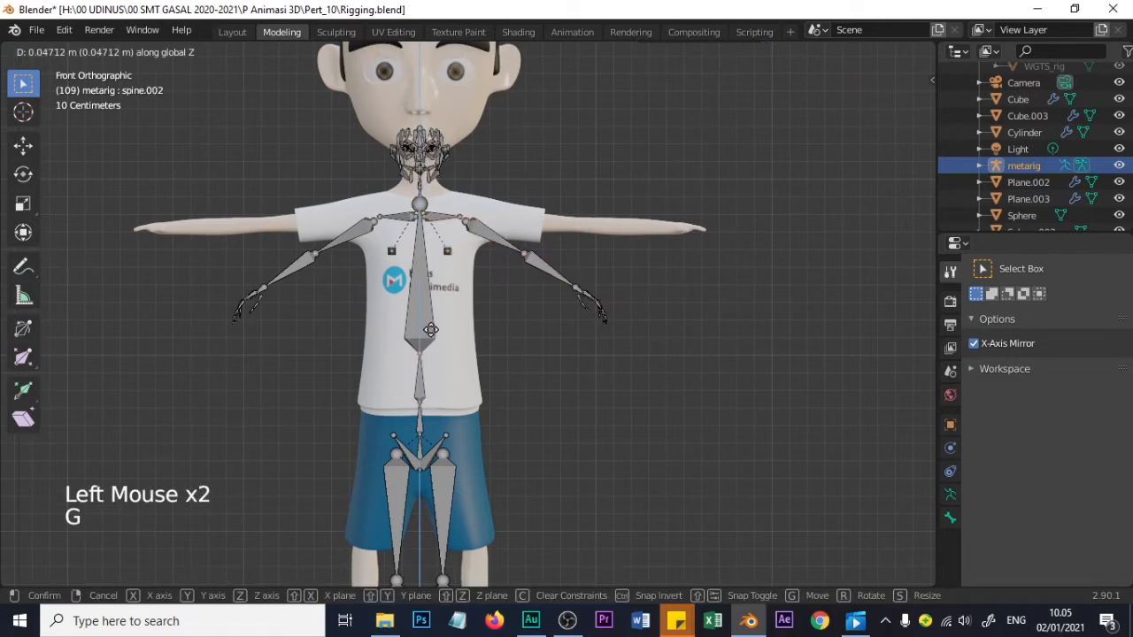
left_click(430, 284)
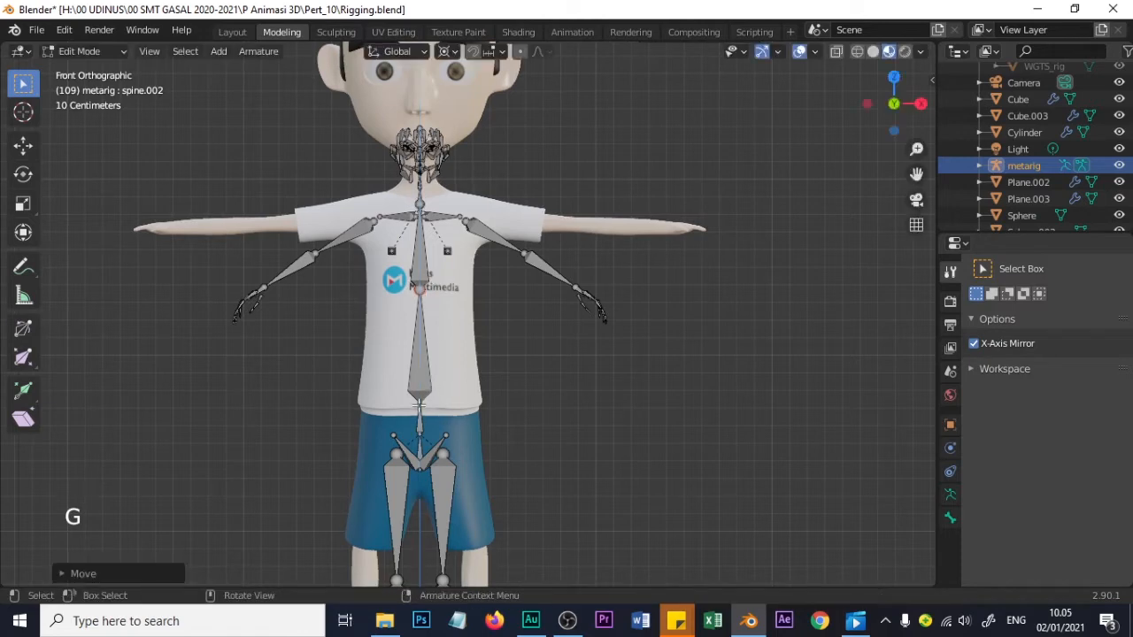
Raise the upper joint of spine.001 along Z to mid-torso and the upper joint of spine about 0.13 m to the shirt's hem
left_click(420, 404)
key("g")
key("z")
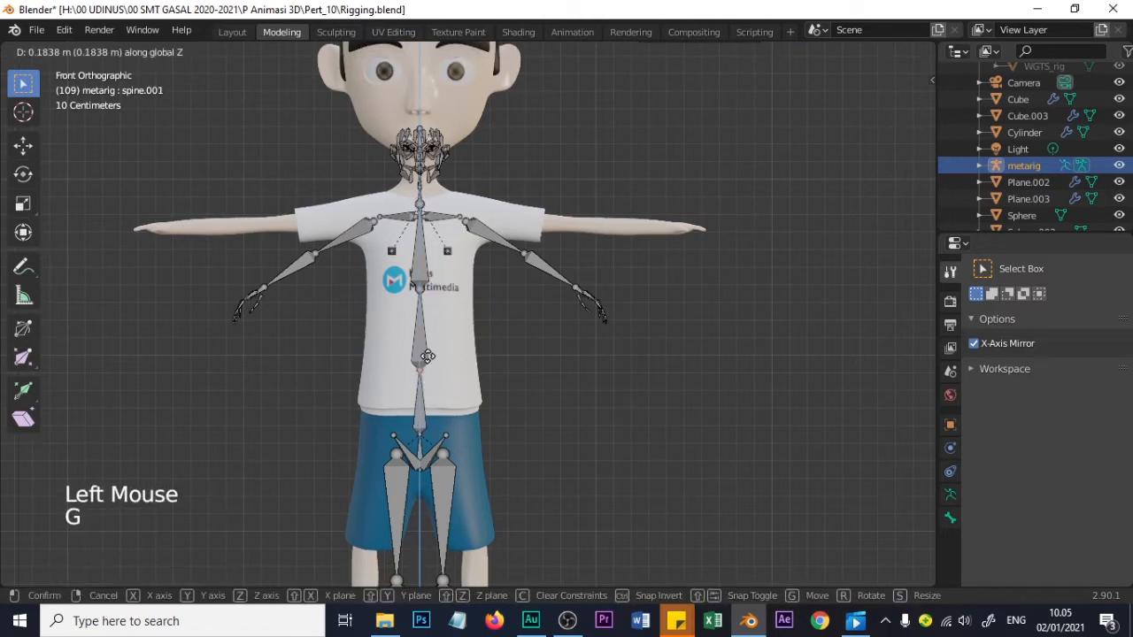
left_click(426, 347)
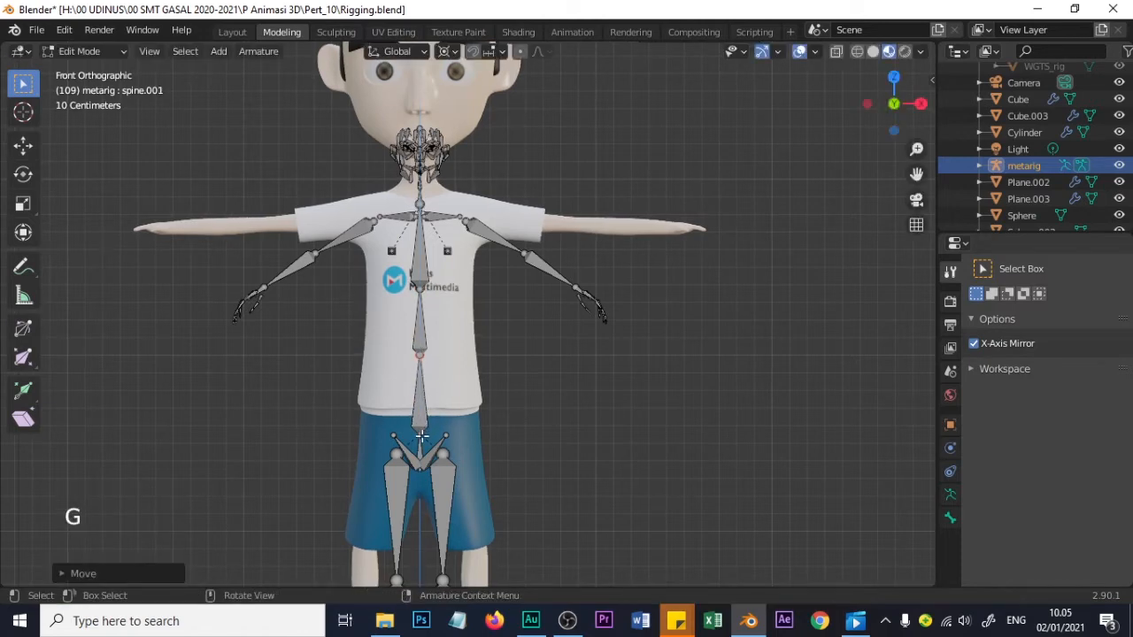
left_click(431, 434)
key("g")
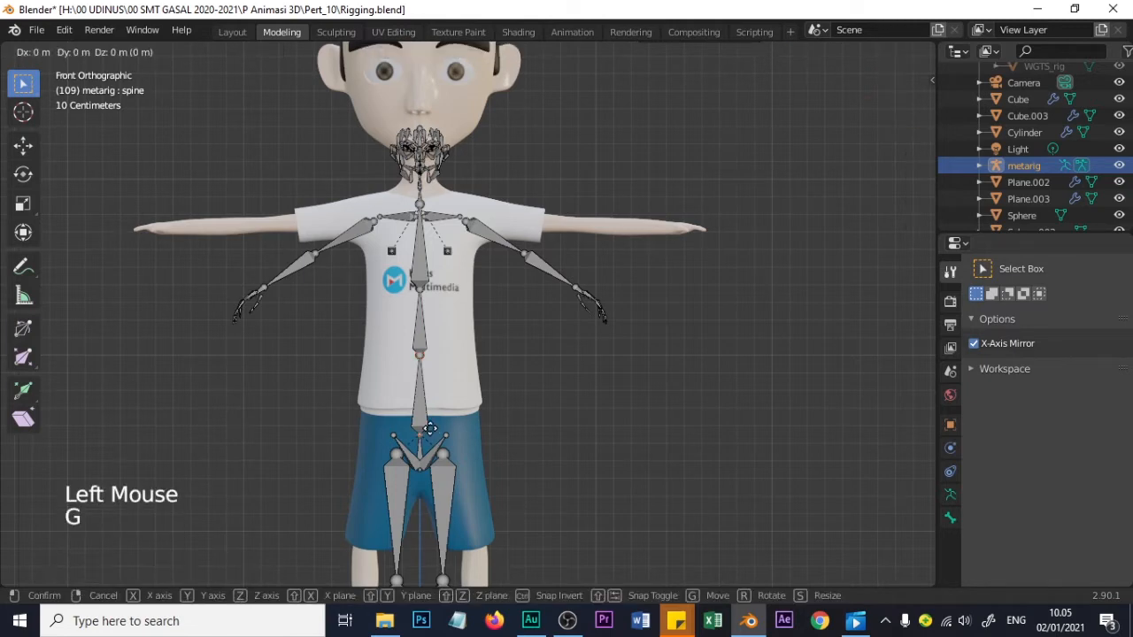
key("z")
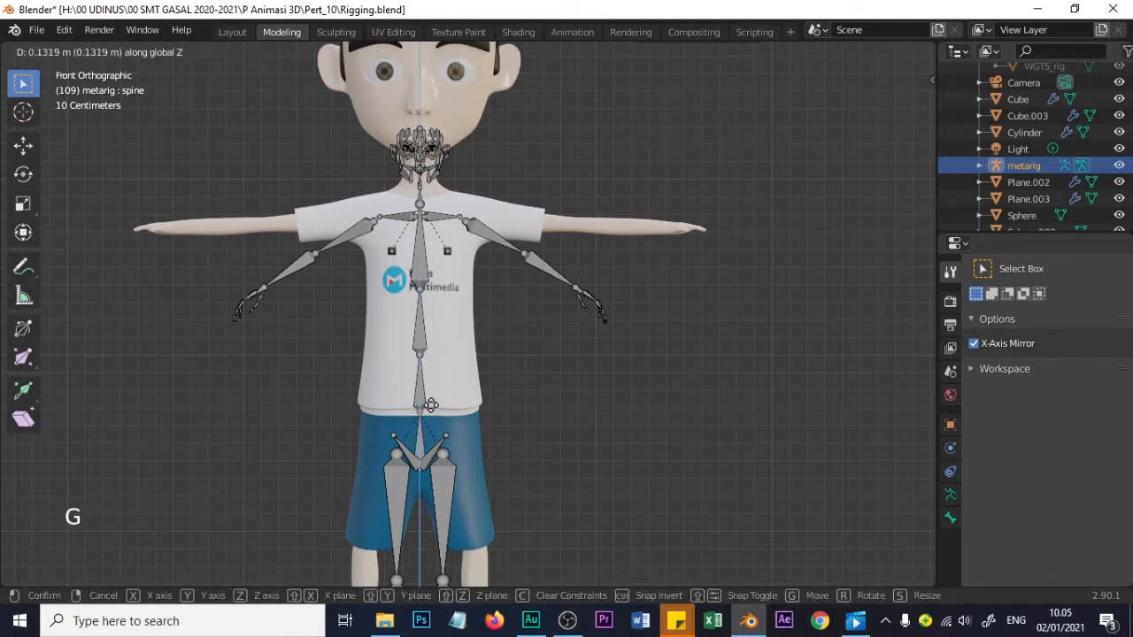
left_click(431, 406)
Box-select the left foot and ankle bones and move them sideways into the character's left foot
scroll(453, 418, "down", 2)
scroll(456, 420, "up", 2)
middle_click_drag(455, 421, 408, 133, "shift")
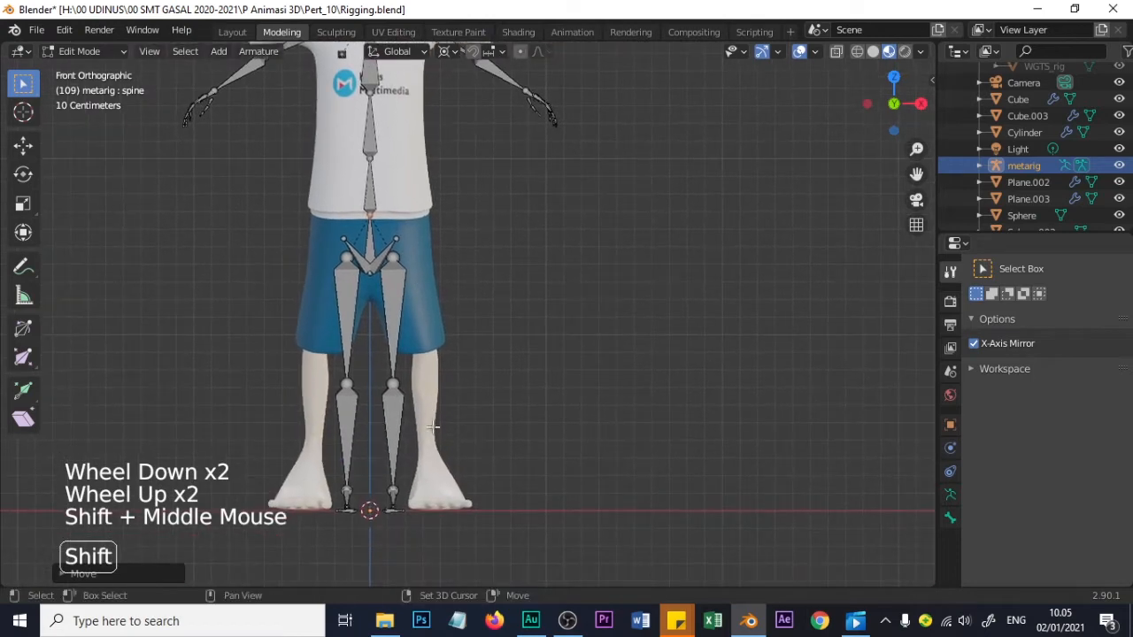
scroll(443, 398, "up", 1)
middle_click_drag(411, 471, 416, 390, "shift")
scroll(415, 391, "up", 2)
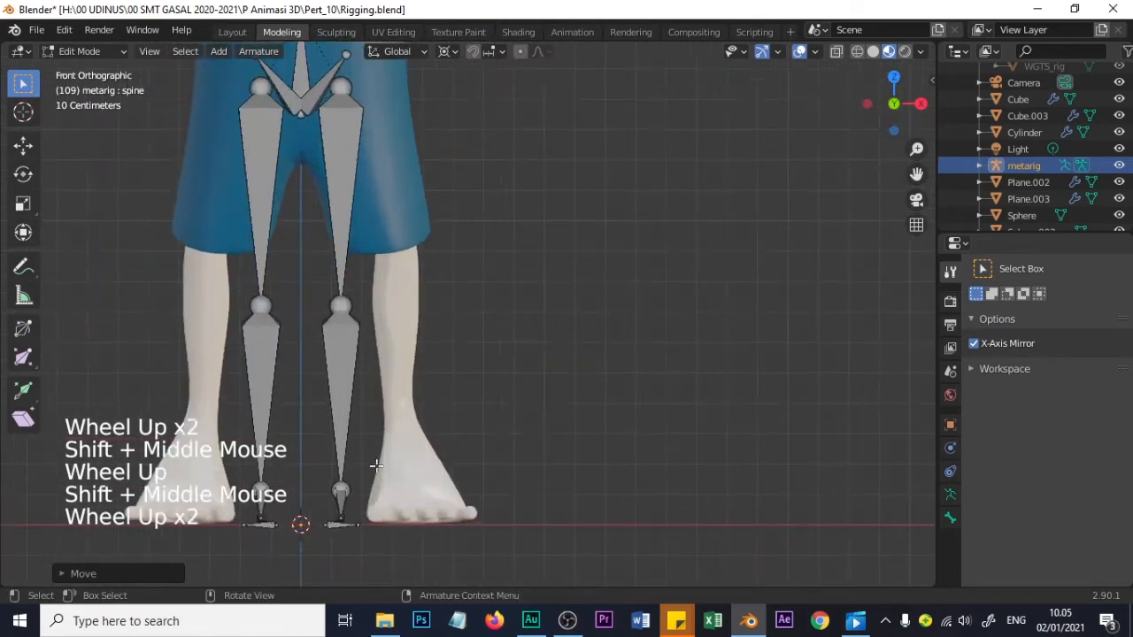
key("b")
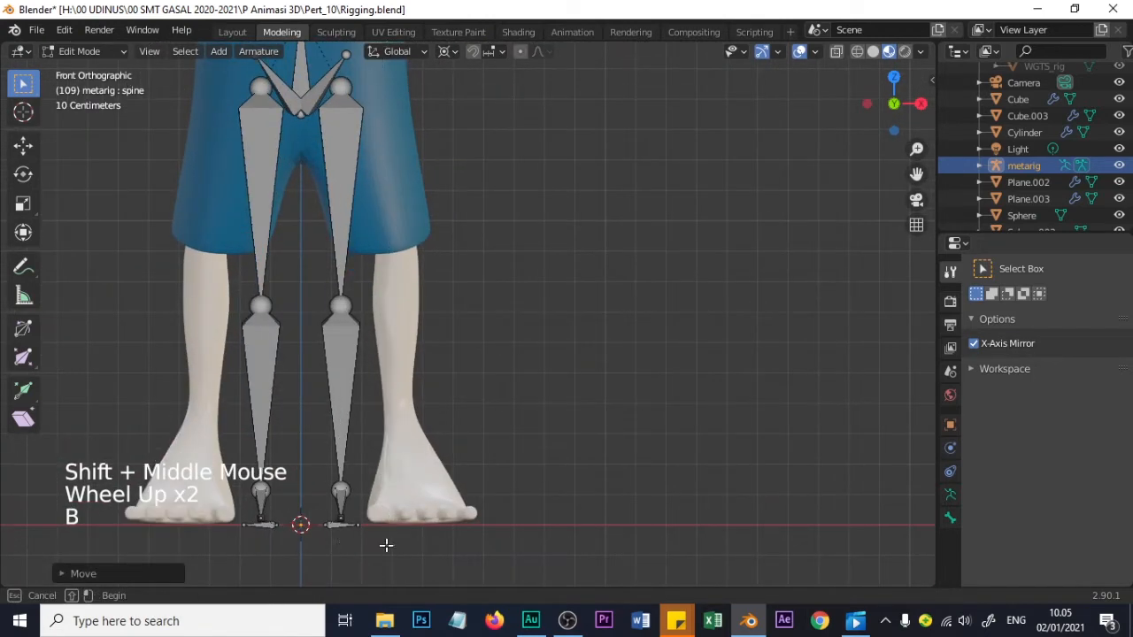
left_click_drag(387, 543, 342, 490)
key("g")
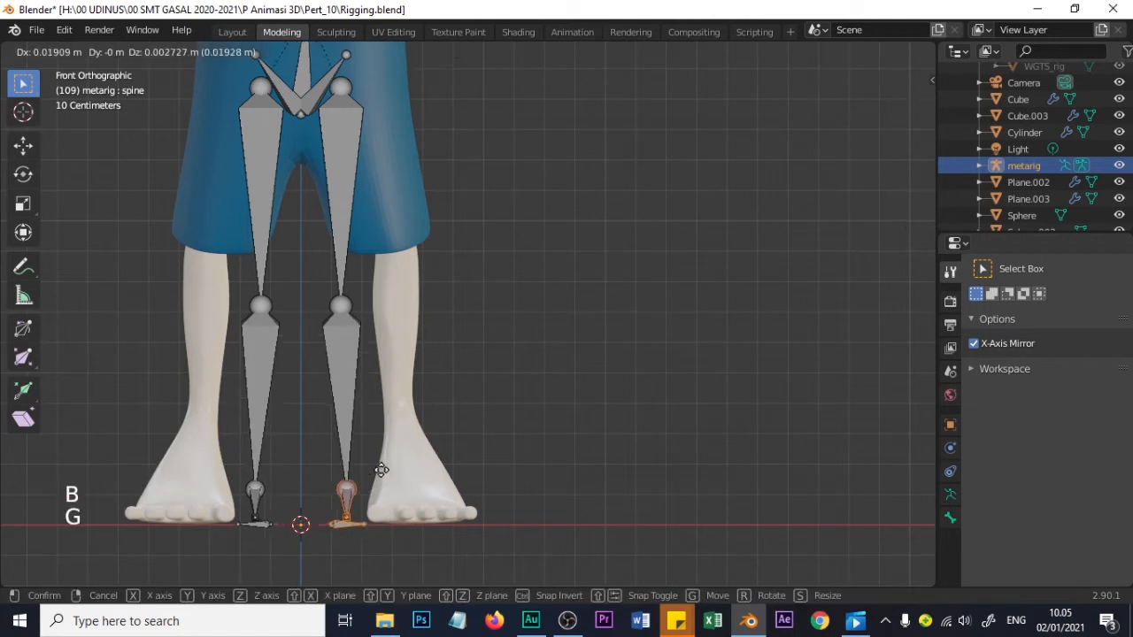
left_click(443, 458)
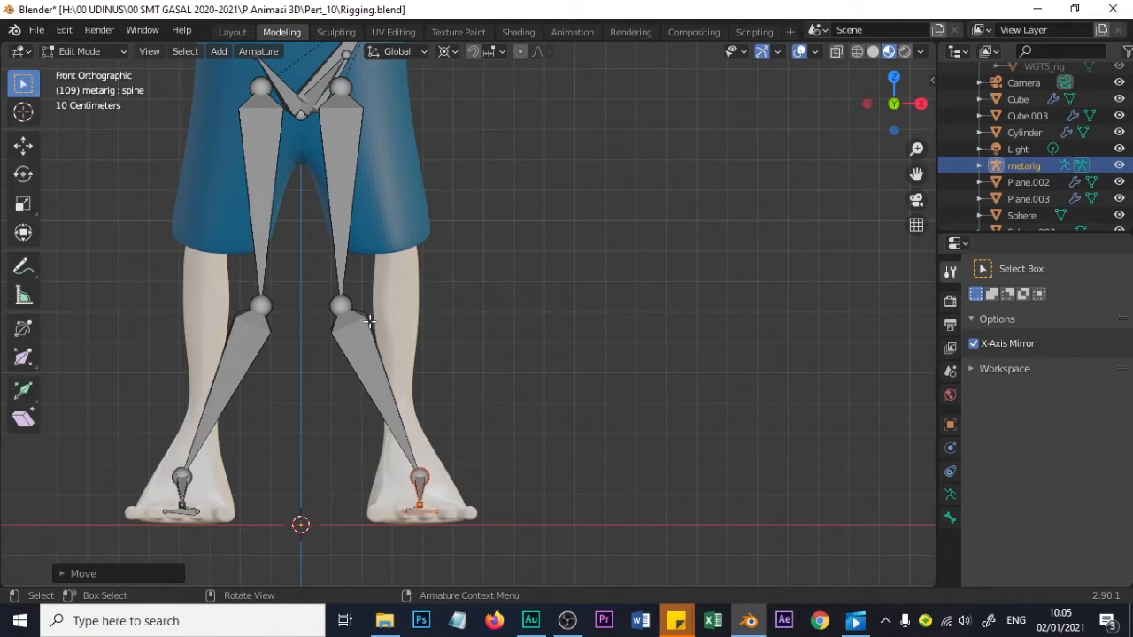
Move the left knee joint to just below the shorts and the ankle joint up to the narrow part above the foot
left_click(341, 303)
key("g")
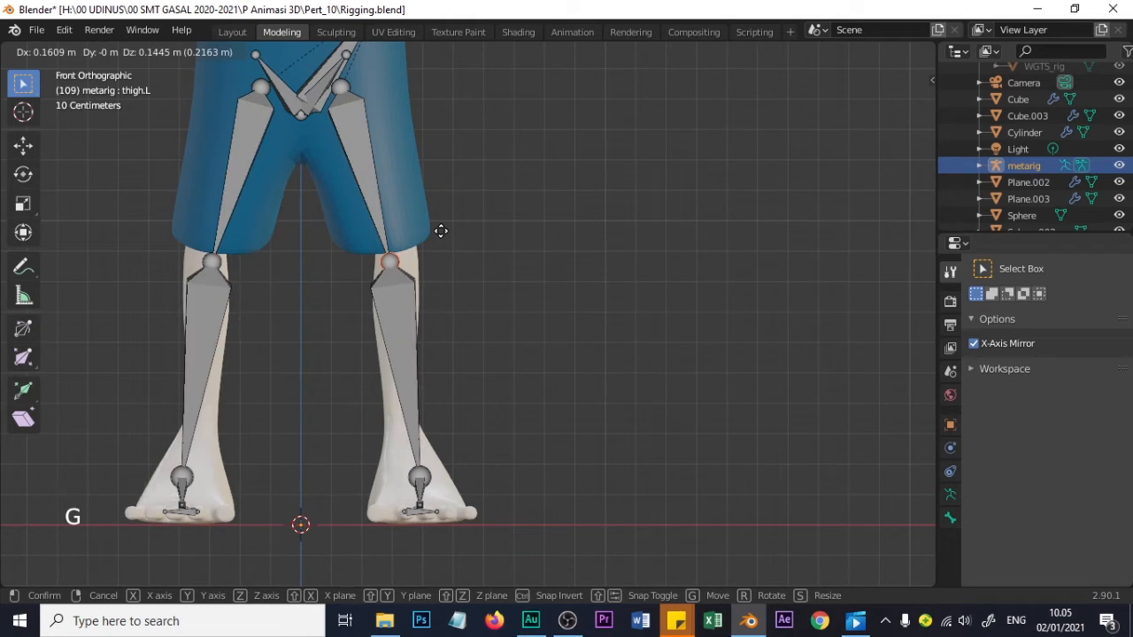
left_click(441, 232)
left_click(409, 451)
key("g")
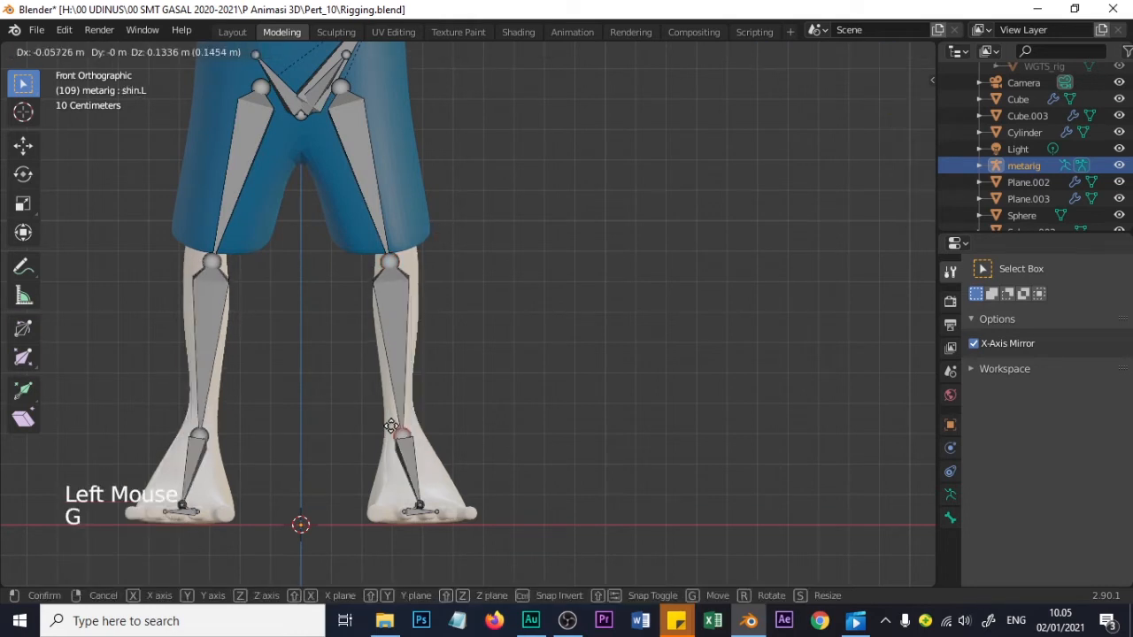
left_click(389, 426)
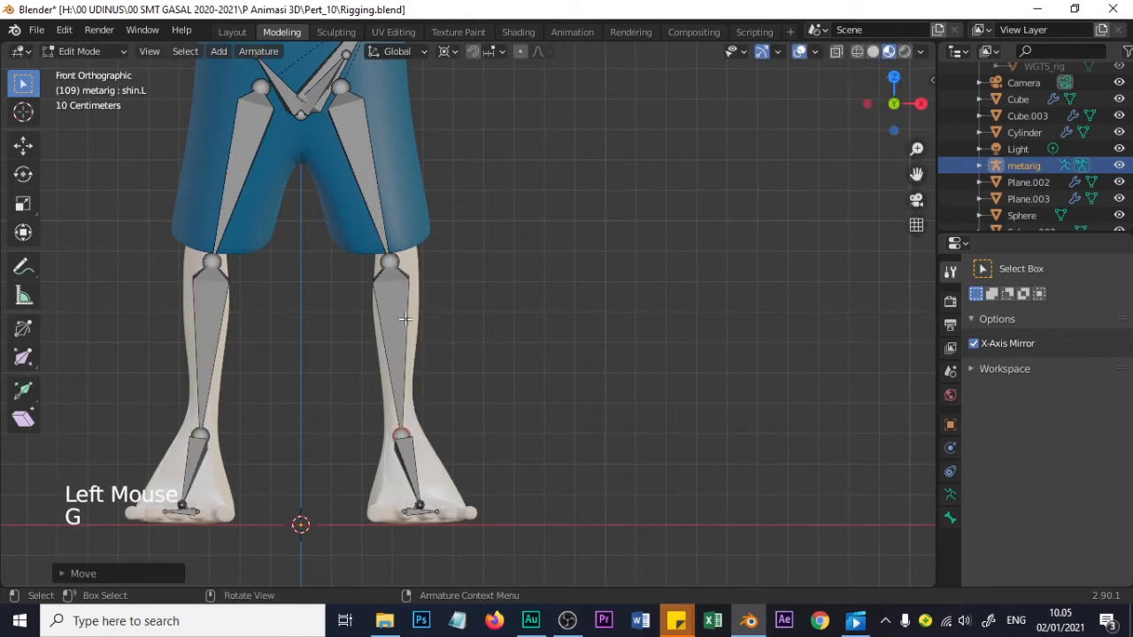
Nudge the left knee joint slightly up and outward to centre it in the leg at the shorts' hem
left_click(388, 260)
key("g")
left_click(395, 255)
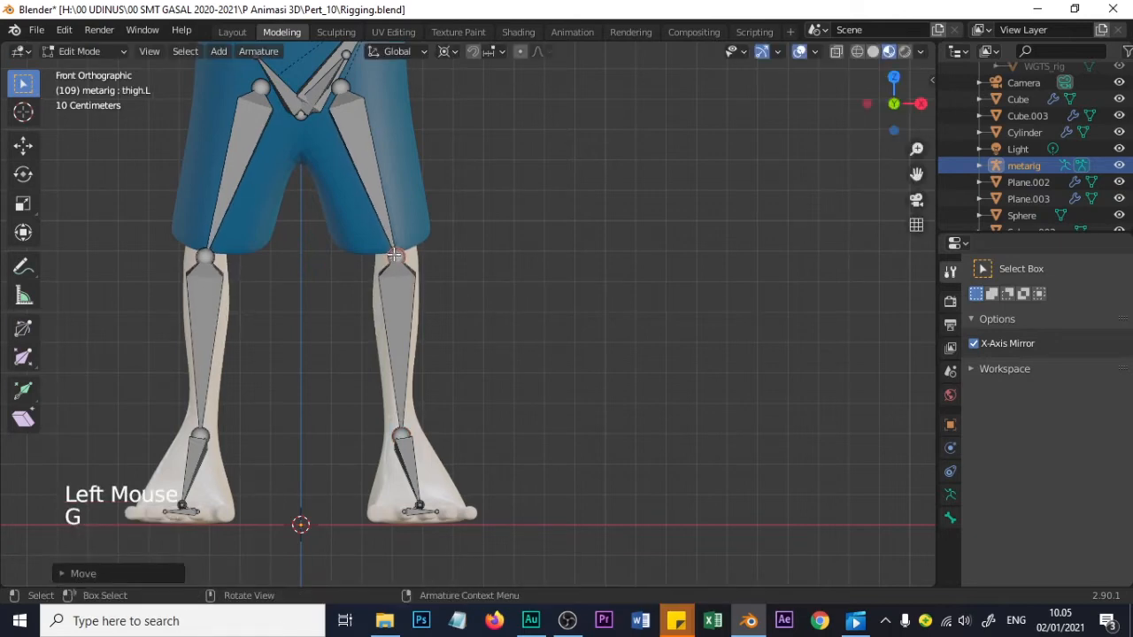
scroll(369, 193, "down", 2)
middle_click_drag(367, 200, 434, 250, "shift")
scroll(359, 244, "up", 2)
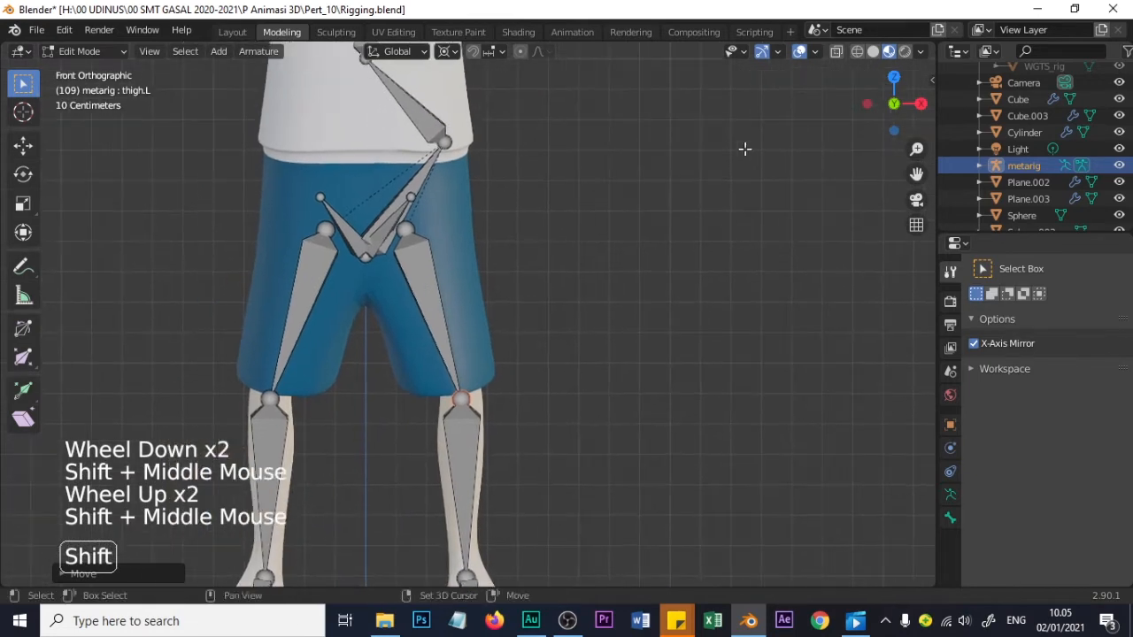
Switch to wireframe shading and move the left hip joint of thigh.L outward, closer above the left knee
left_click(856, 53)
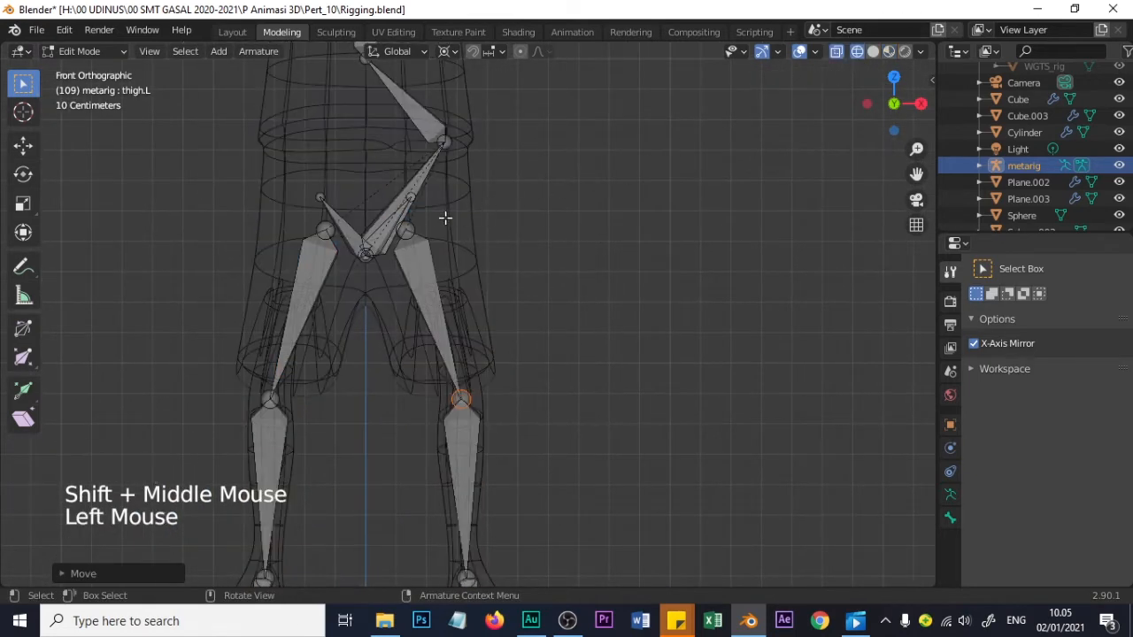
left_click(406, 227)
key("g")
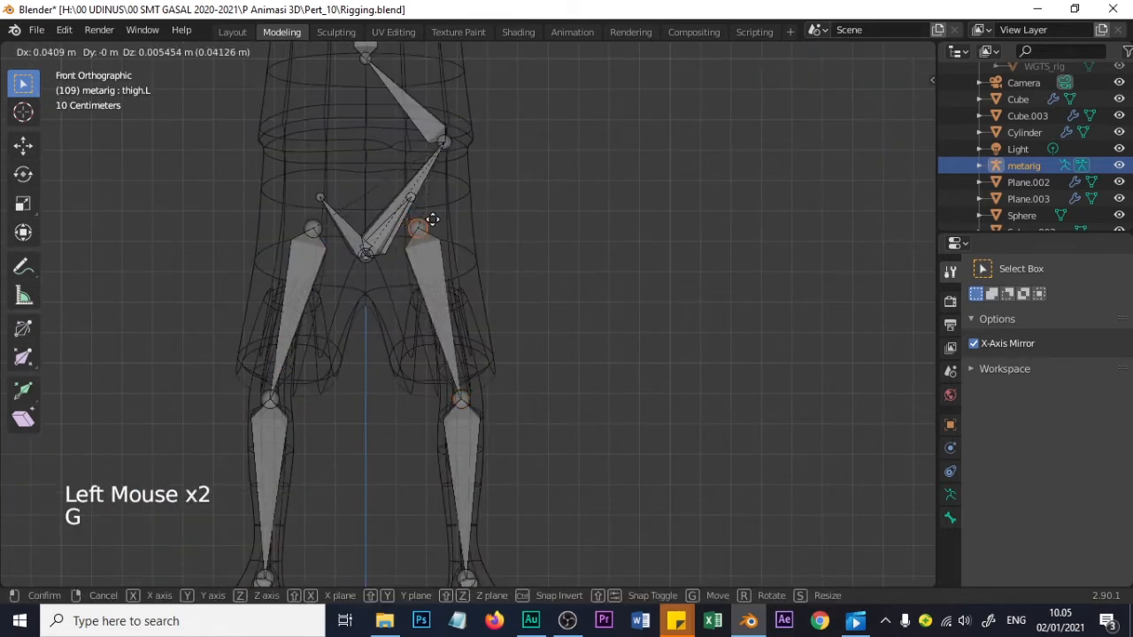
left_click(429, 224)
Move the upper joint of spine about 0.26 m sideways onto the body's centre line and the pelvis.L tip outward above the hip joint
key("g")
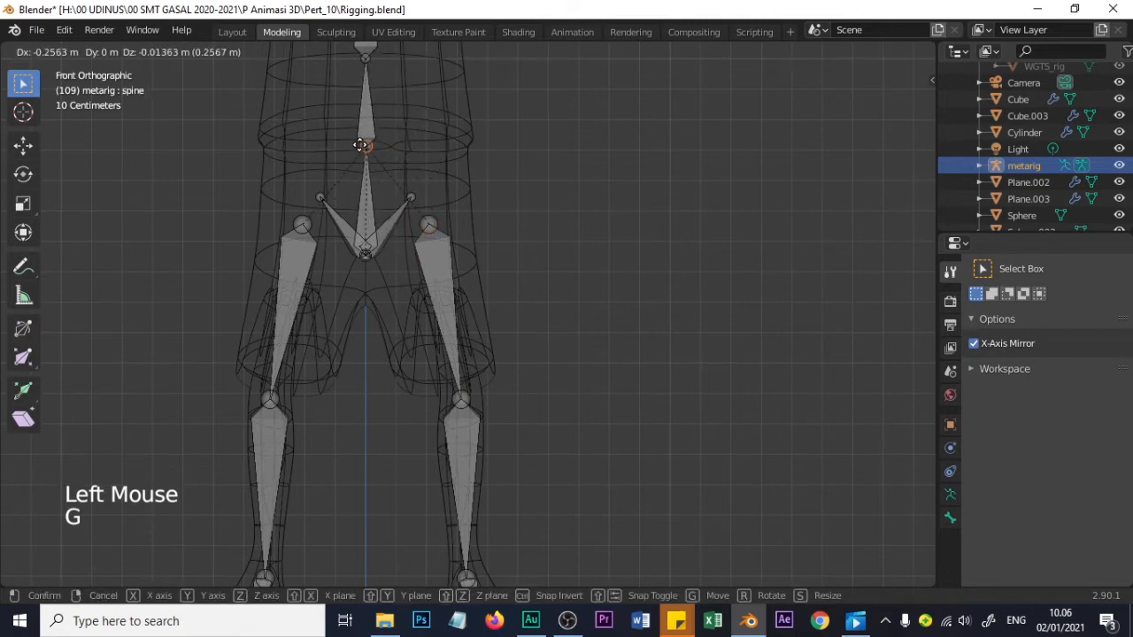
left_click(360, 144)
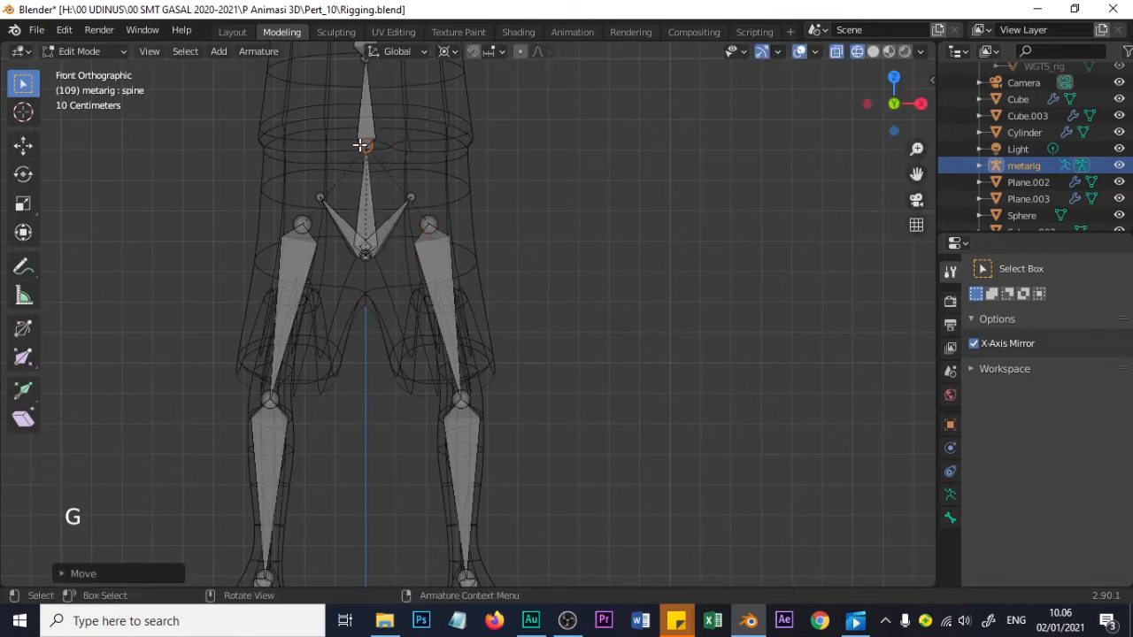
left_click(412, 196)
key("g")
left_click(427, 197)
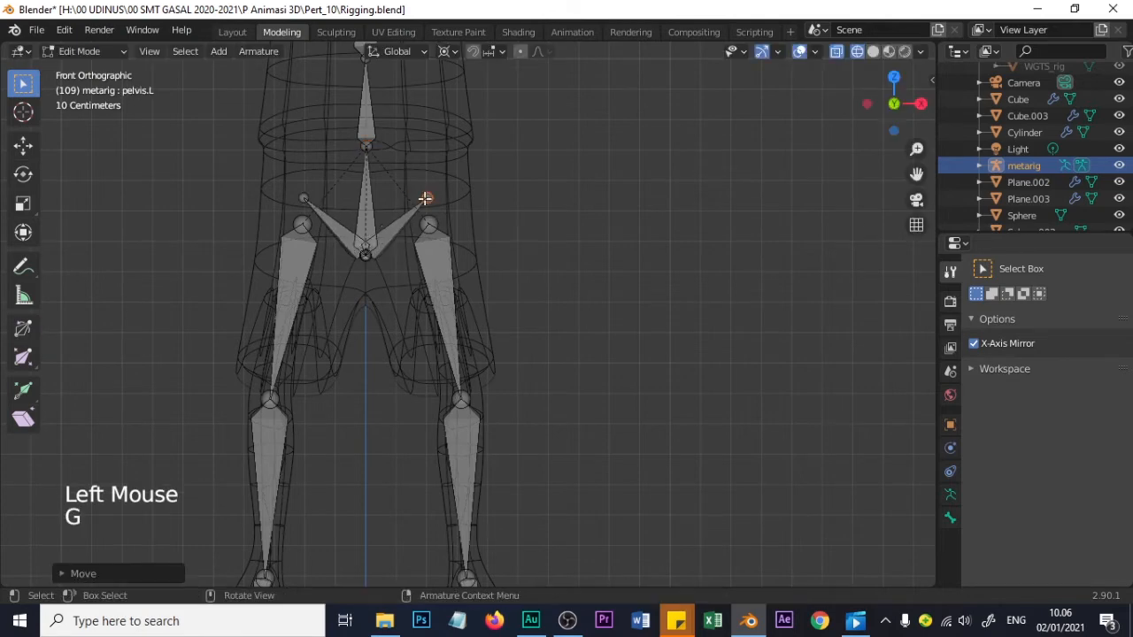
Switch the viewport back to solid shading with the torso and arms in view
scroll(436, 239, "down", 2)
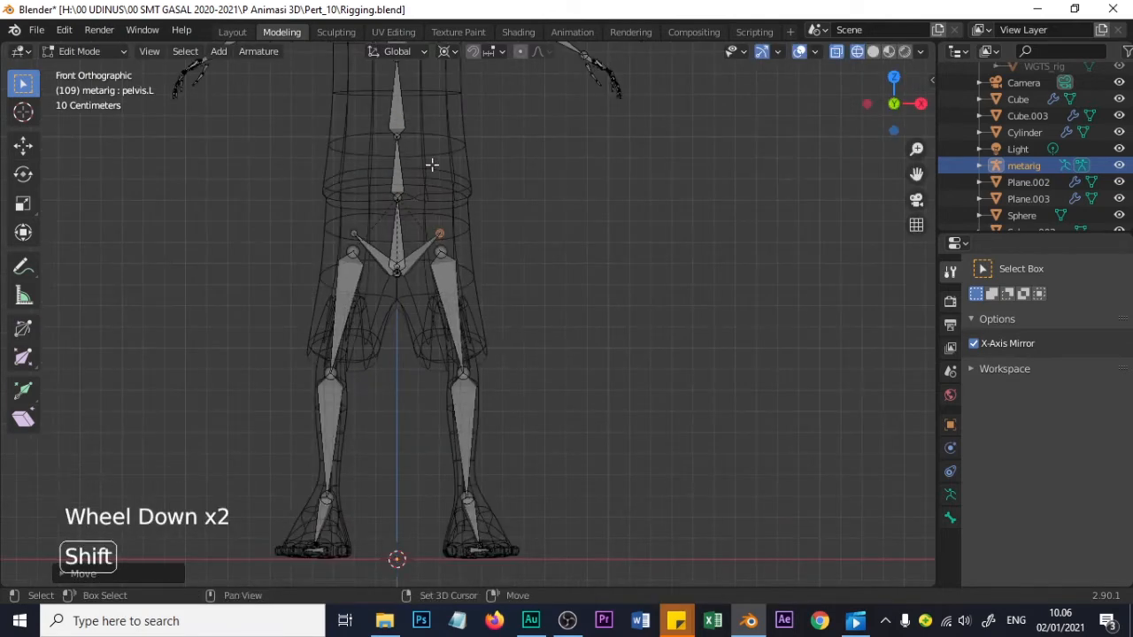
middle_click_drag(431, 164, 441, 390, "shift")
middle_click_drag(440, 223, 446, 301, "shift")
scroll(446, 301, "up", 1)
left_click(872, 52)
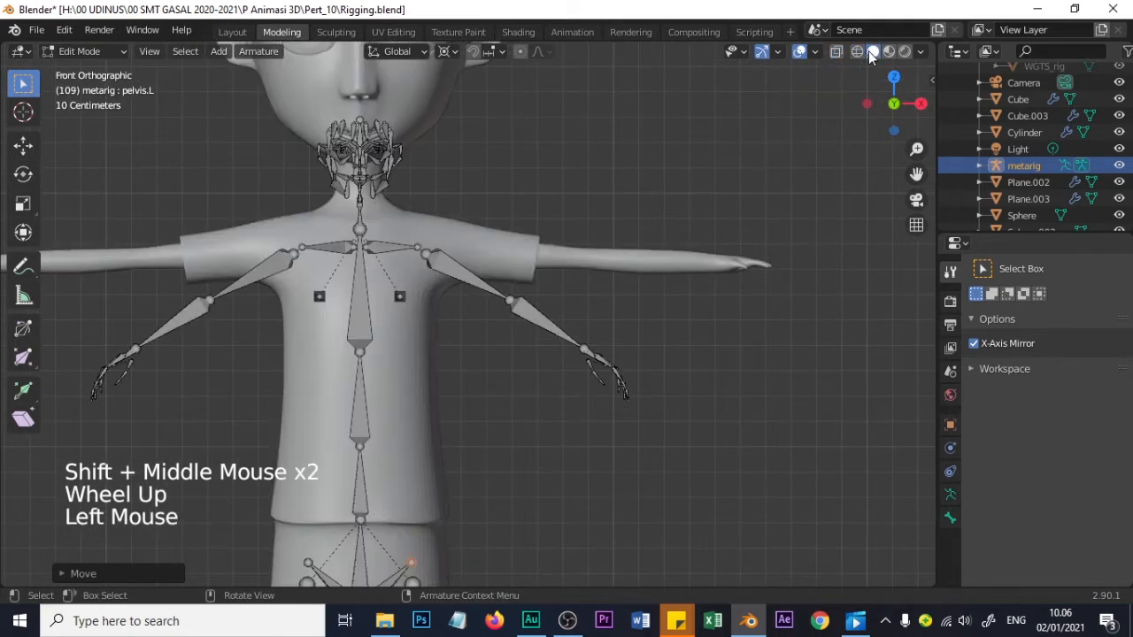
scroll(611, 322, "up", 1)
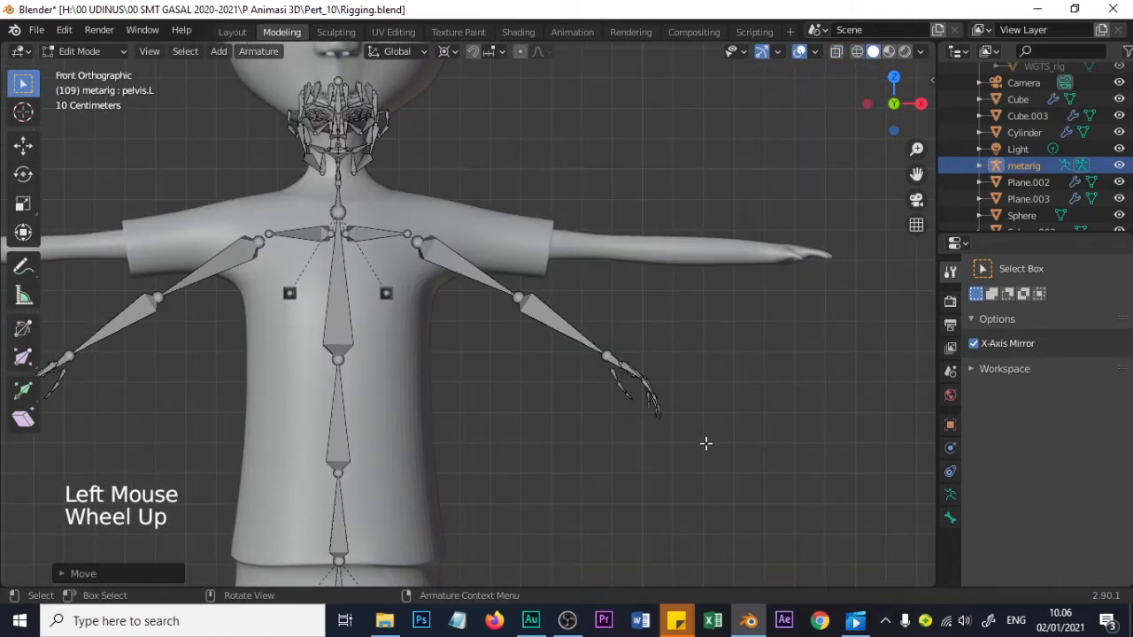
Try to move the box-selected left hand bones to the character's left wrist and raise the elbow joint into the arm just past the sleeve
key("b")
left_click_drag(706, 460, 625, 365)
key("g")
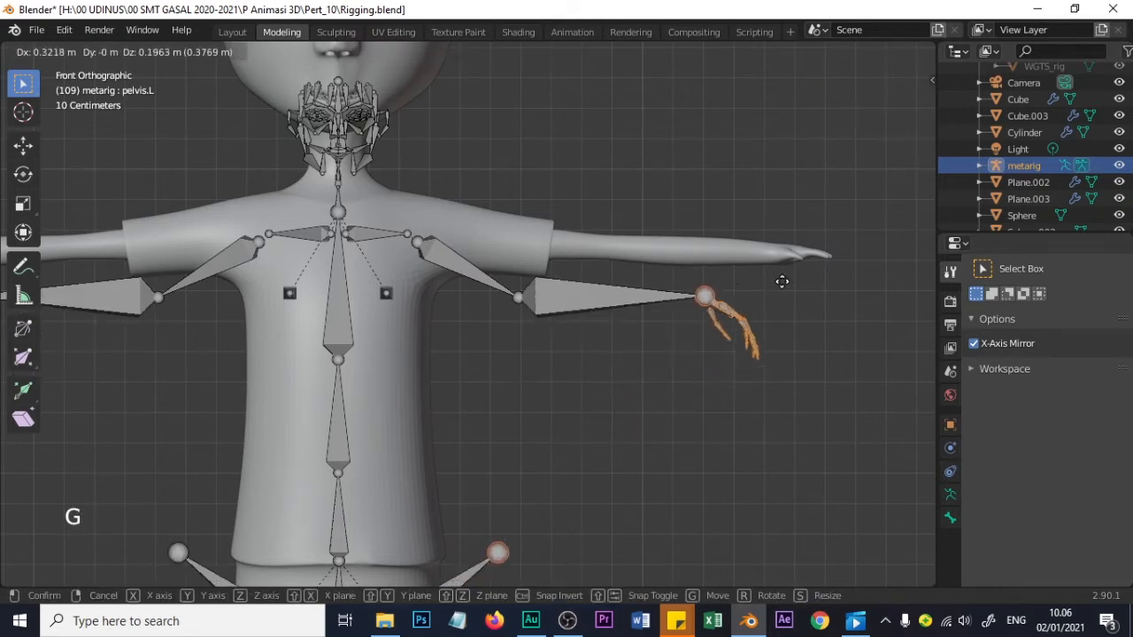
left_click(792, 254)
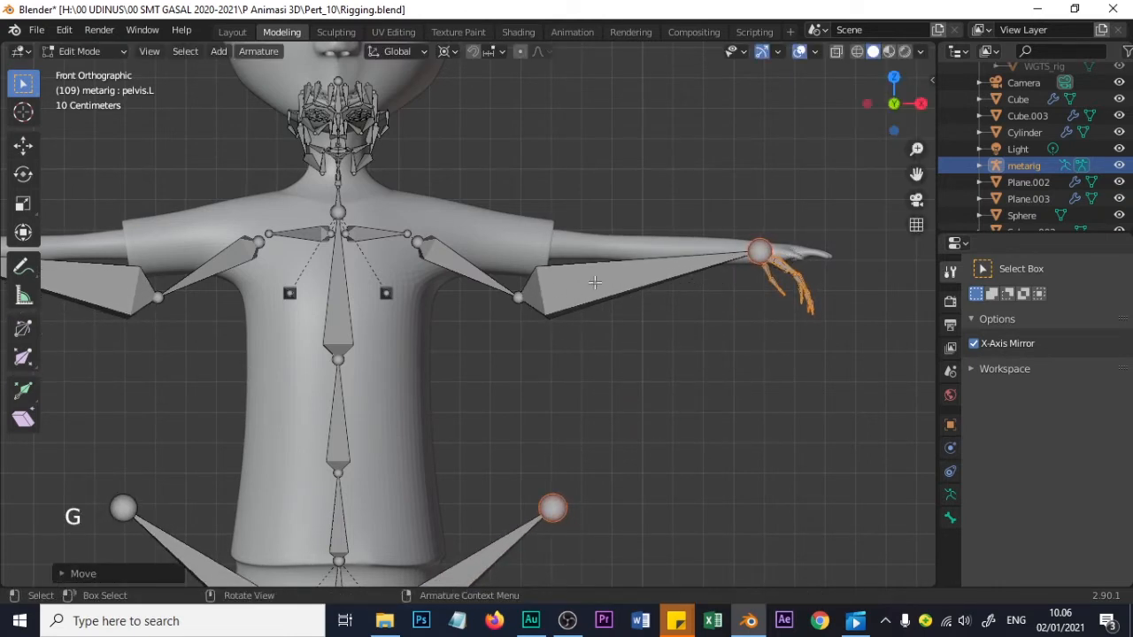
left_click(516, 299)
key("g")
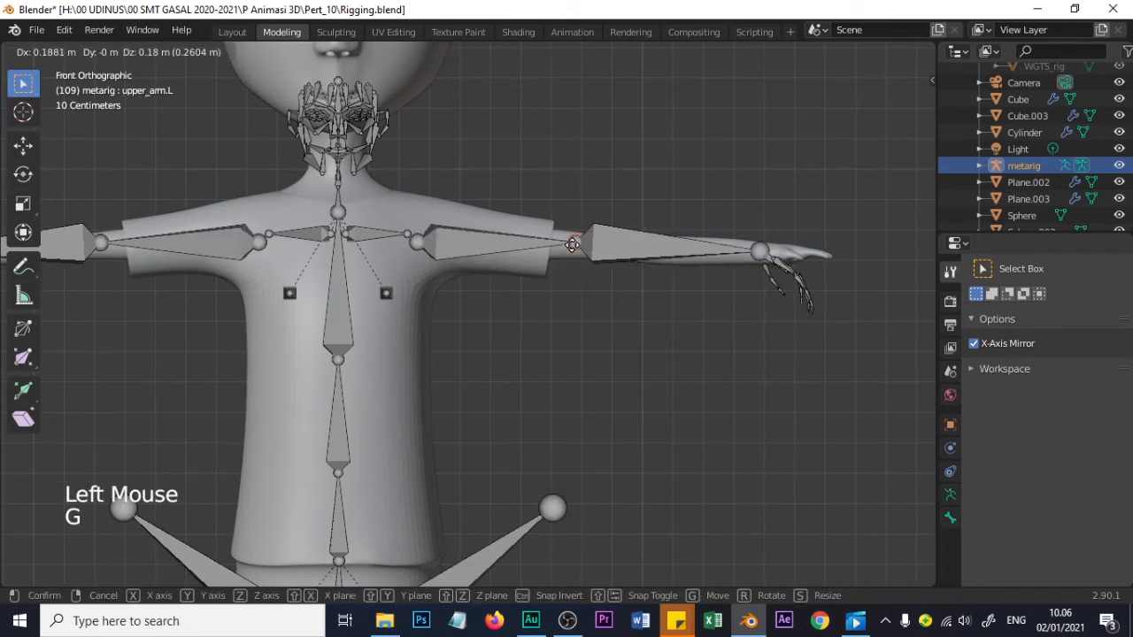
left_click(573, 245)
Try to rotate the box-selected left hand bones in line with the character's hand
scroll(741, 286, "up", 2)
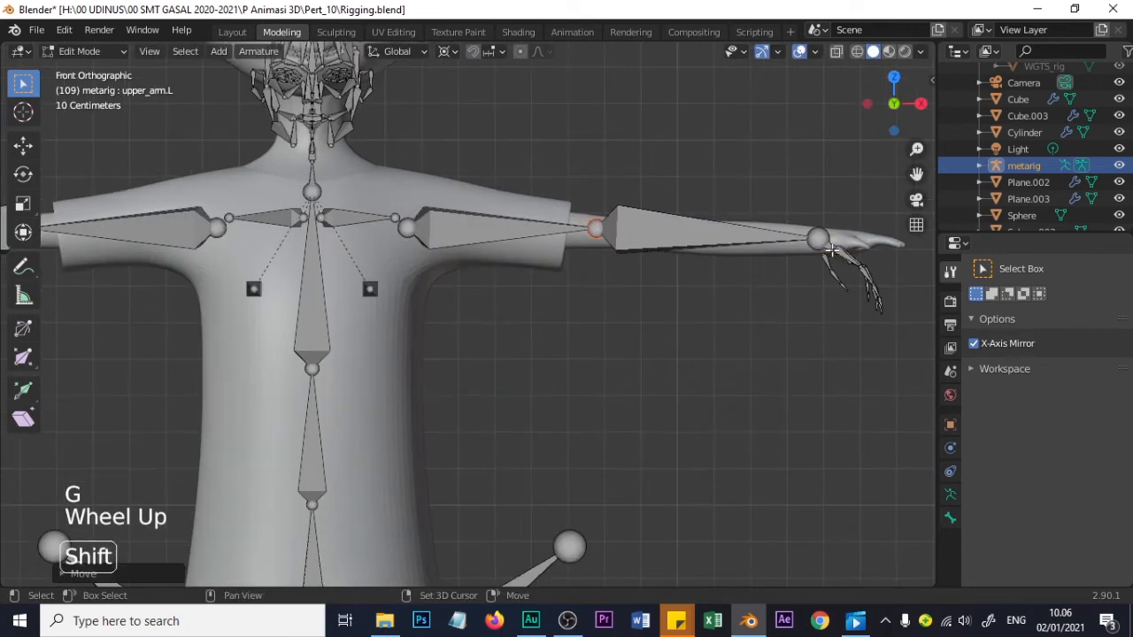
middle_click_drag(835, 253, 584, 265, "shift")
scroll(610, 274, "up", 2)
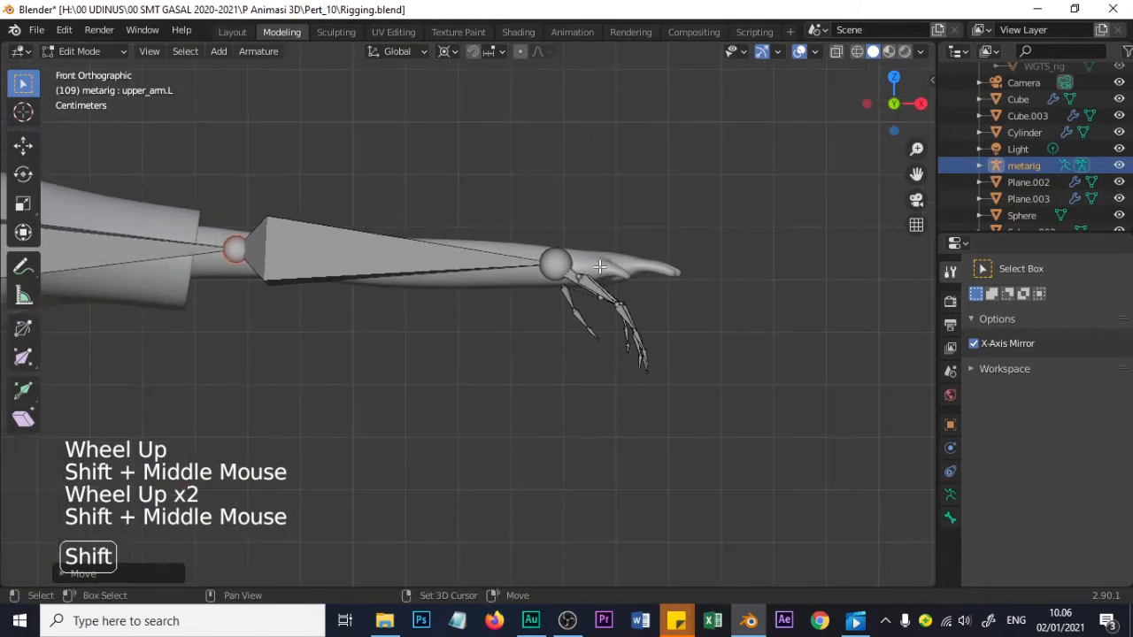
left_click_drag(689, 381, 547, 247)
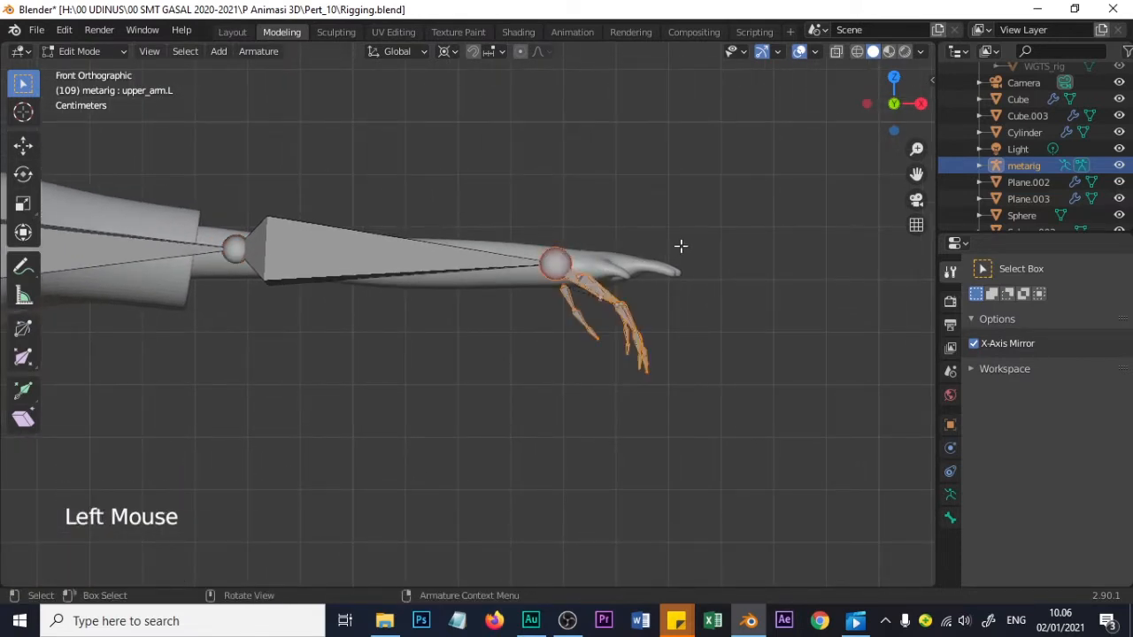
key("r")
right_click(685, 212)
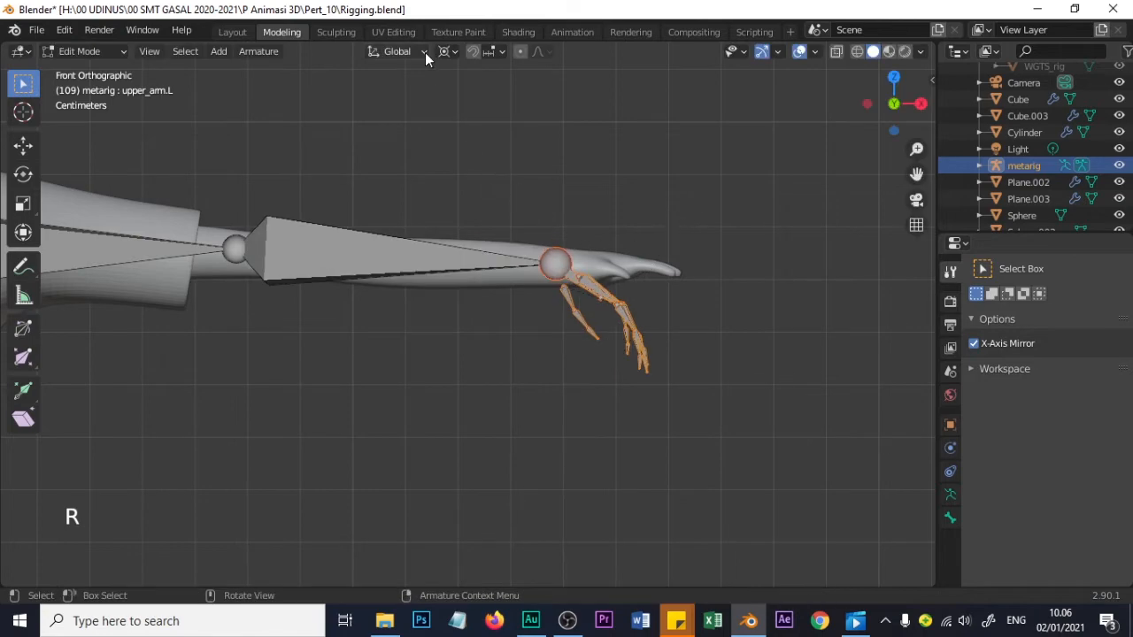
scroll(451, 293, "down", 5)
scroll(418, 380, "down", 1)
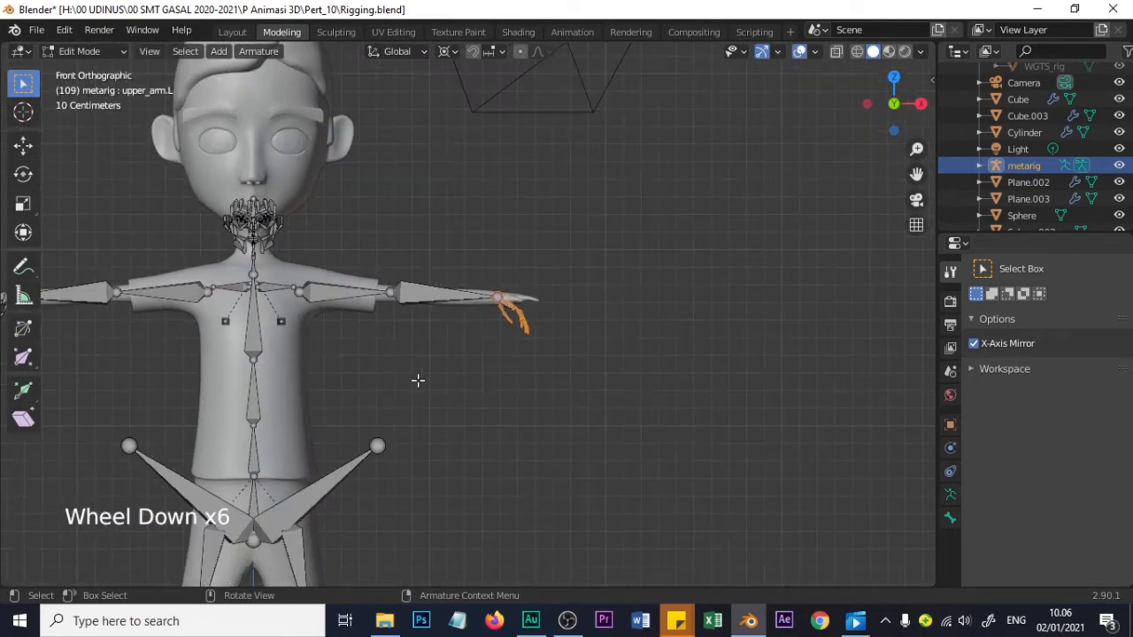
Undo the left elbow and hand bone moves, including the displacement of the pelvis.L tip
key("ctrl+z")
key("ctrl+z")
key("ctrl+z")
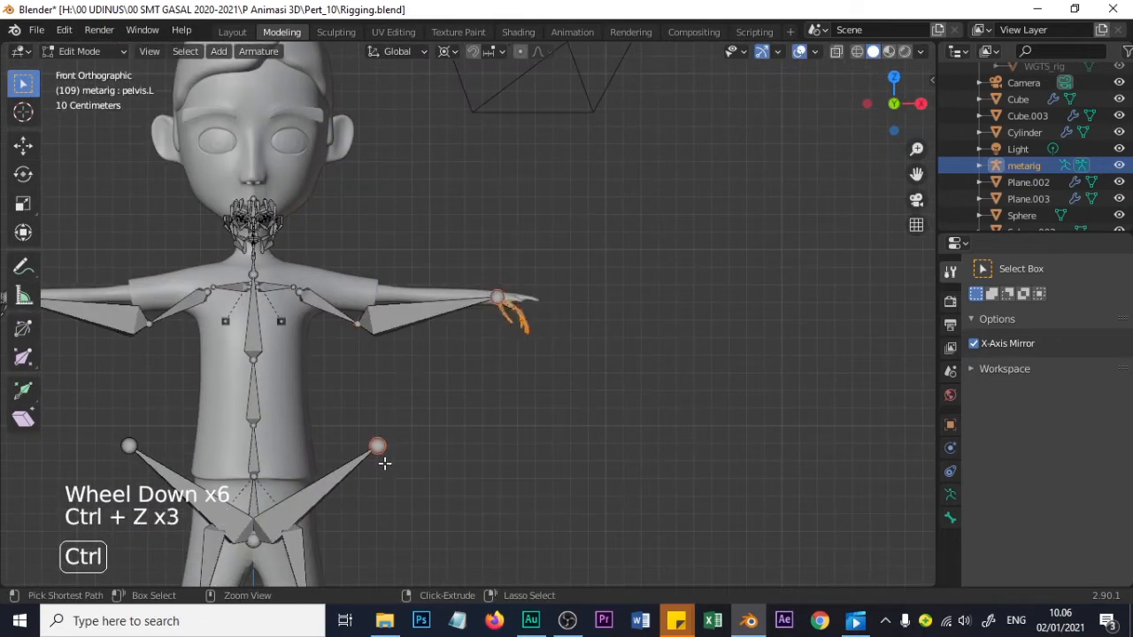
key("ctrl+z")
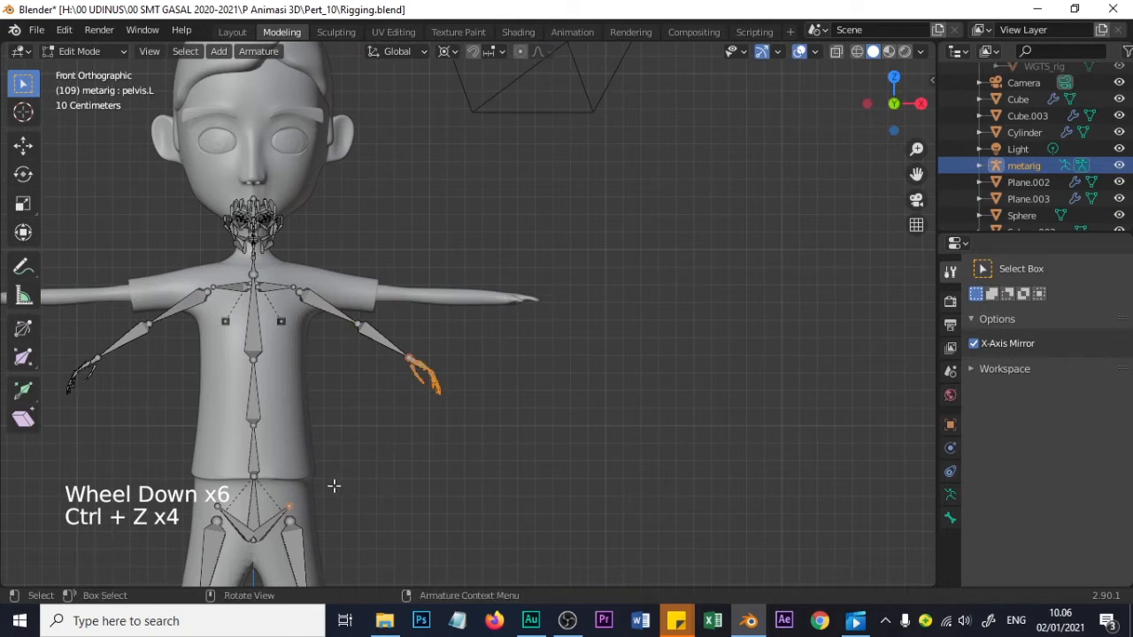
Clear the selection, box-select only the left hand bones and move them up and outward to the character's left wrist
left_click(431, 411)
scroll(445, 407, "up", 1)
key("b")
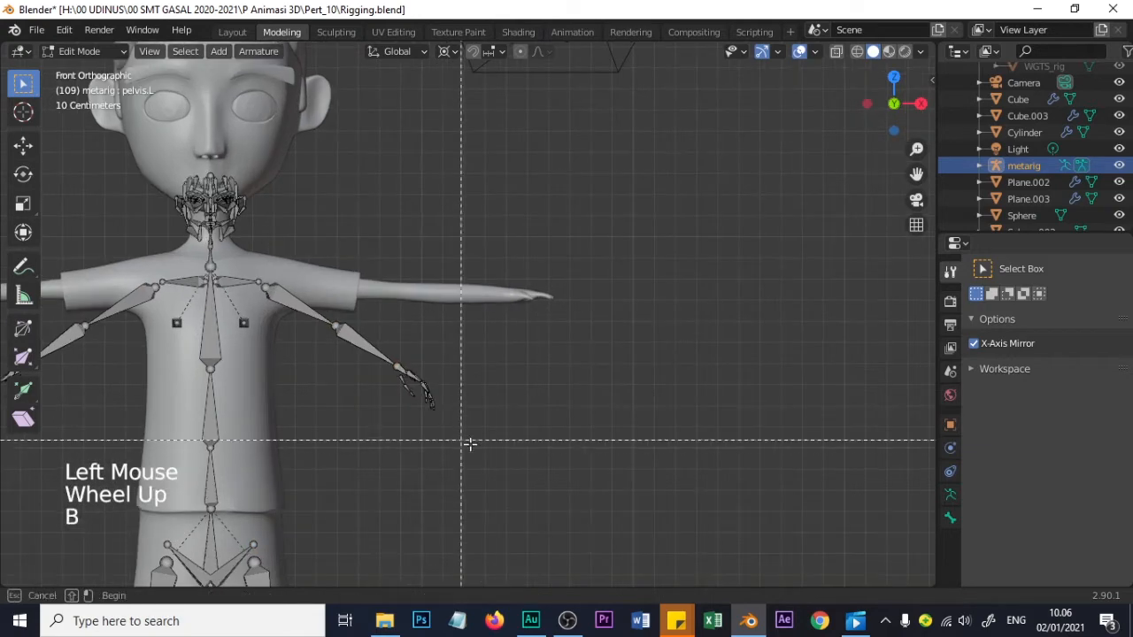
left_click_drag(481, 450, 390, 359)
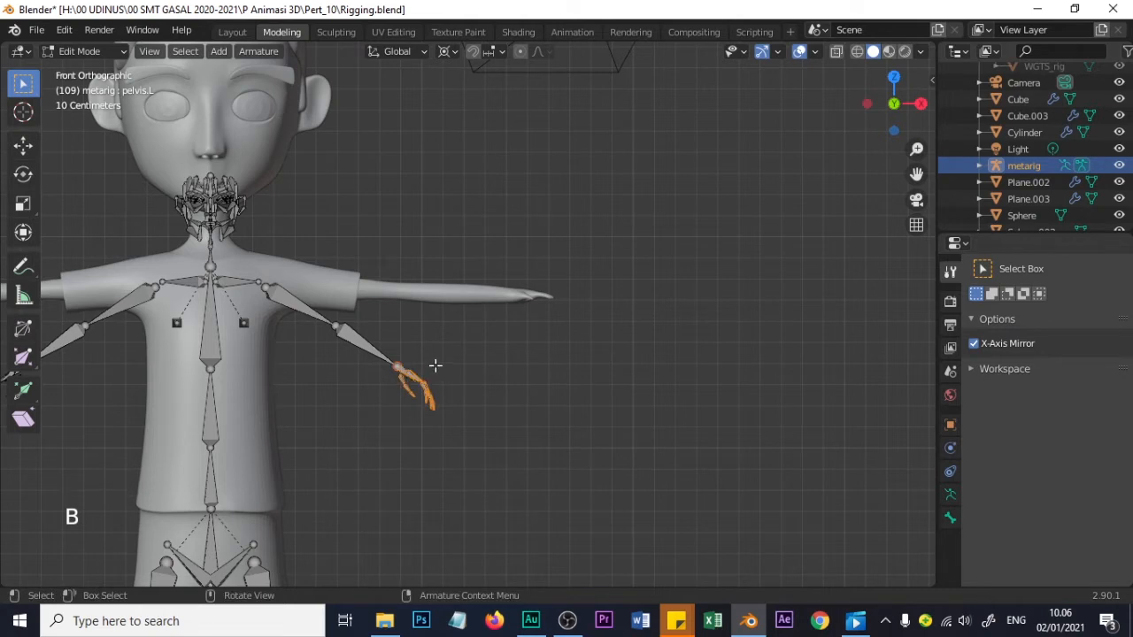
key("g")
left_click(544, 295)
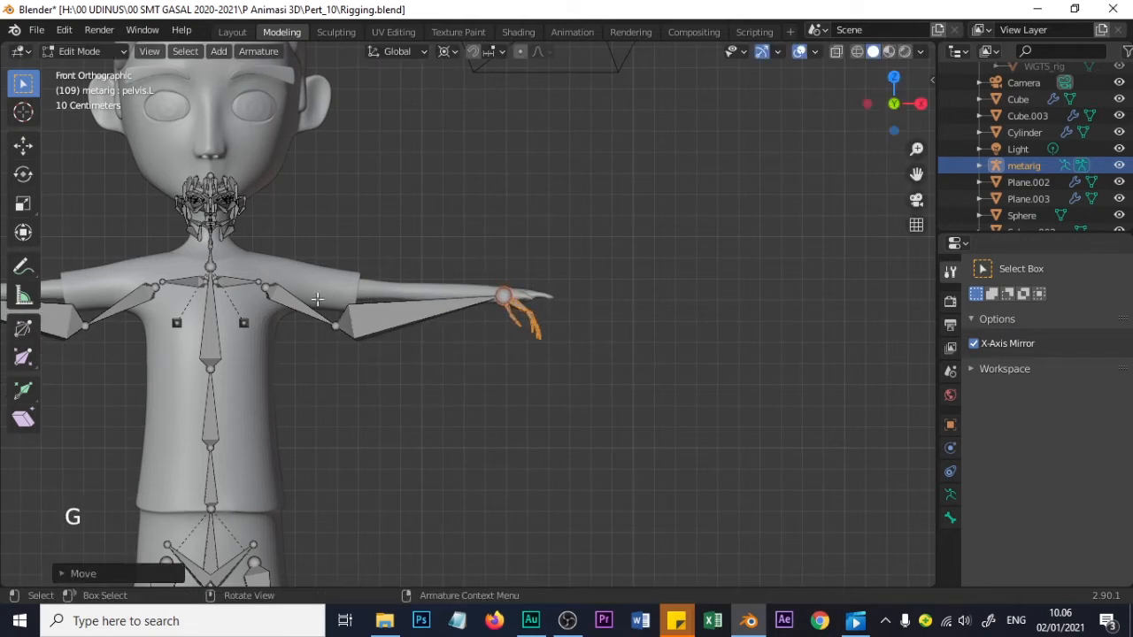
Move the left elbow joint about 0.2 m outward and 0.16 m up into the arm just past the sleeve
left_click(332, 325)
key("g")
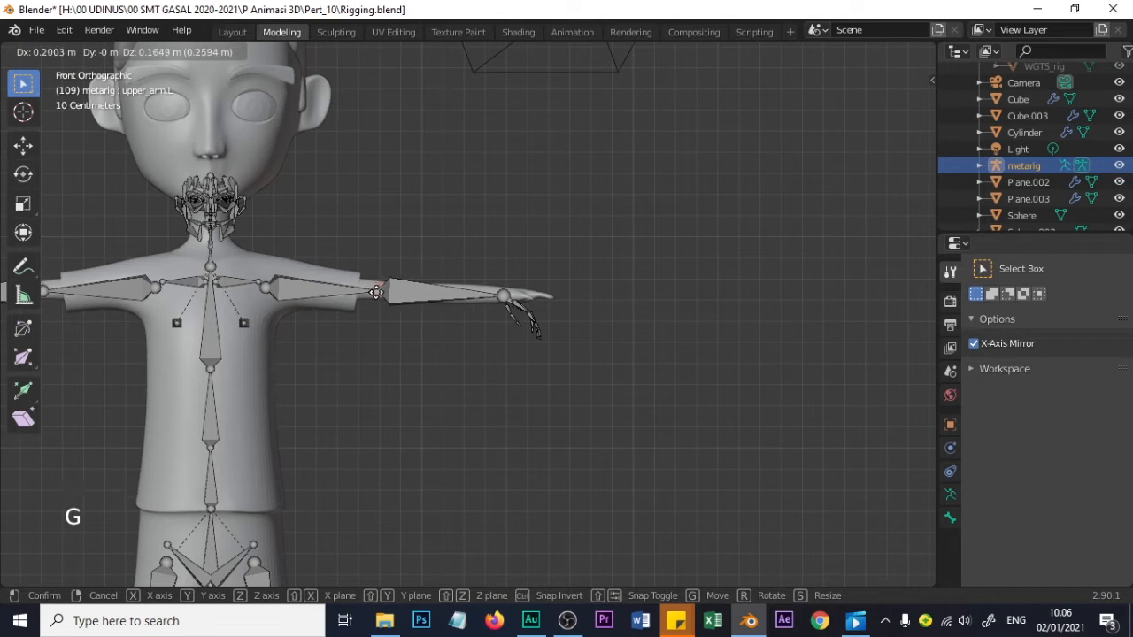
left_click(417, 307)
Box-select the left hand bones without the forearm and try to rotate them about the 3D cursor
key("b")
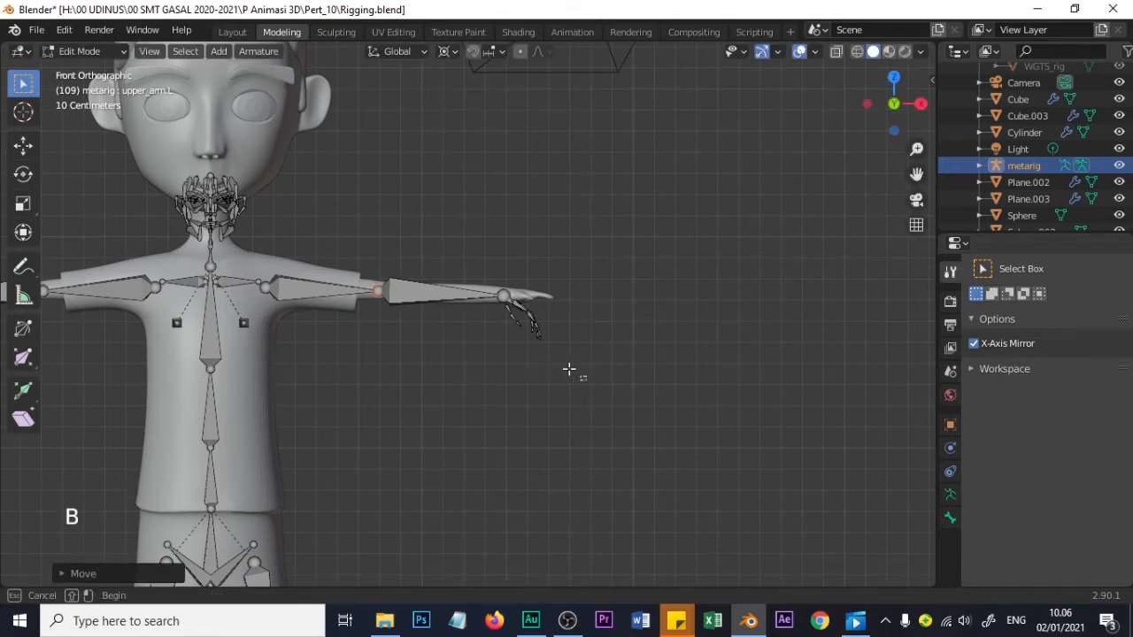
left_click_drag(587, 379, 498, 292)
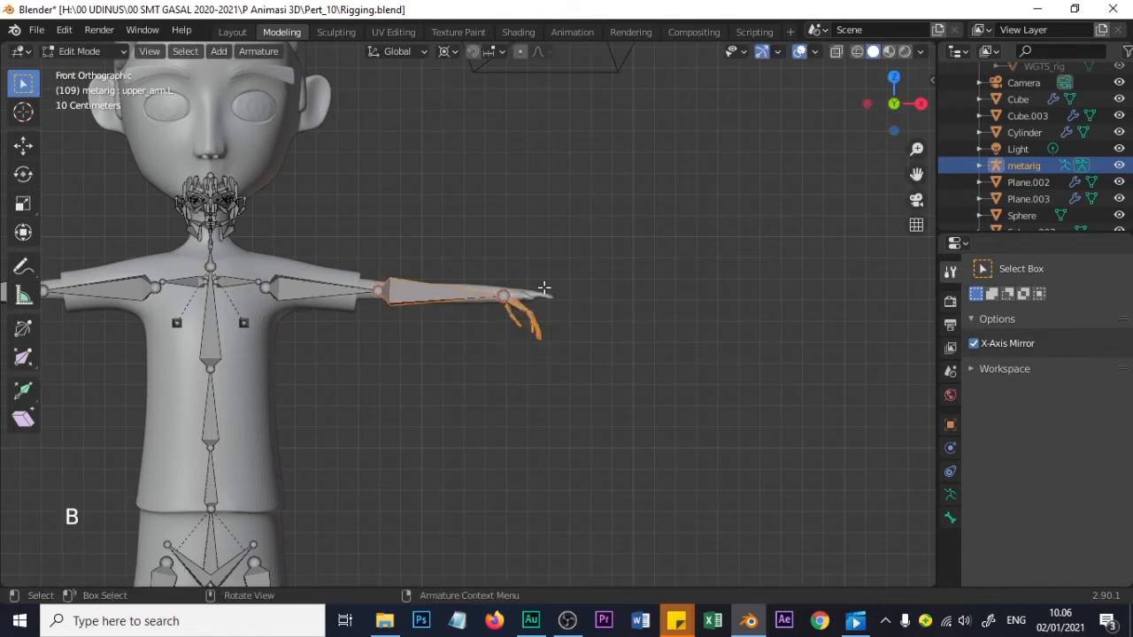
left_click(559, 355)
left_click_drag(561, 357, 523, 297)
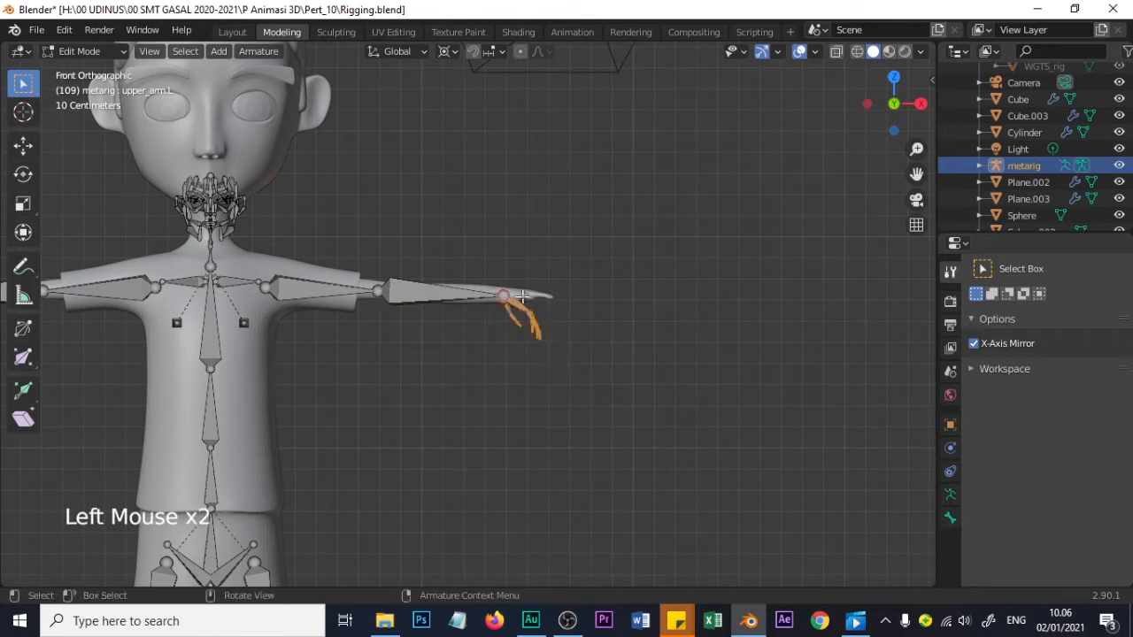
key("r")
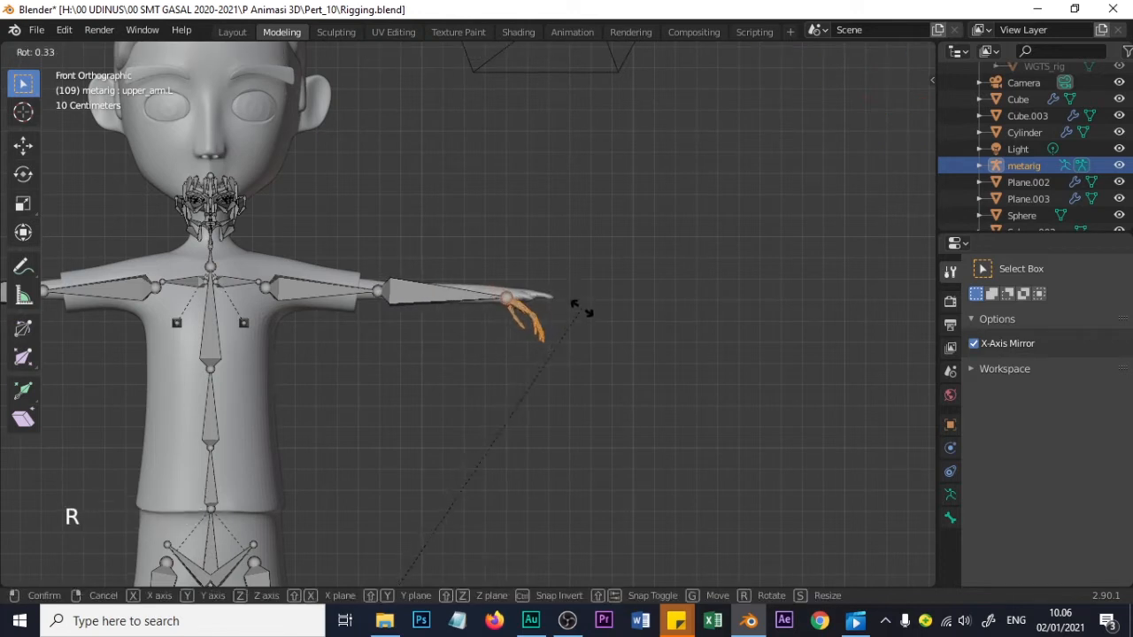
left_click(567, 324)
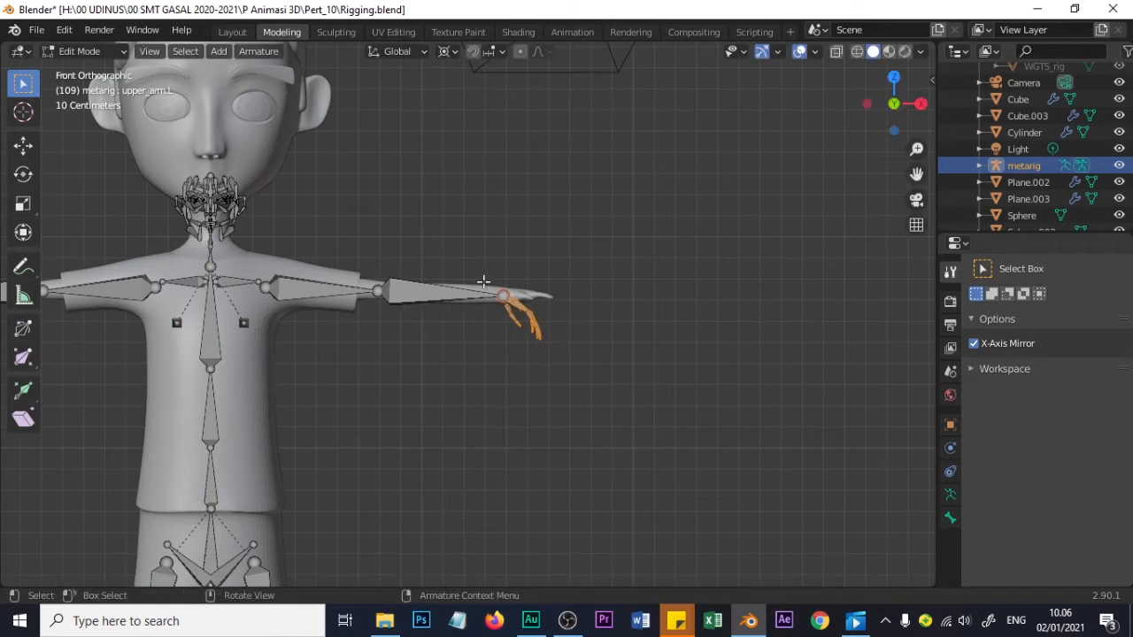
Set the pivot point to Bounding Box Center, rotate the left hand bones in line with the arm and move them about 0.08 m onto the hand
left_click(448, 53)
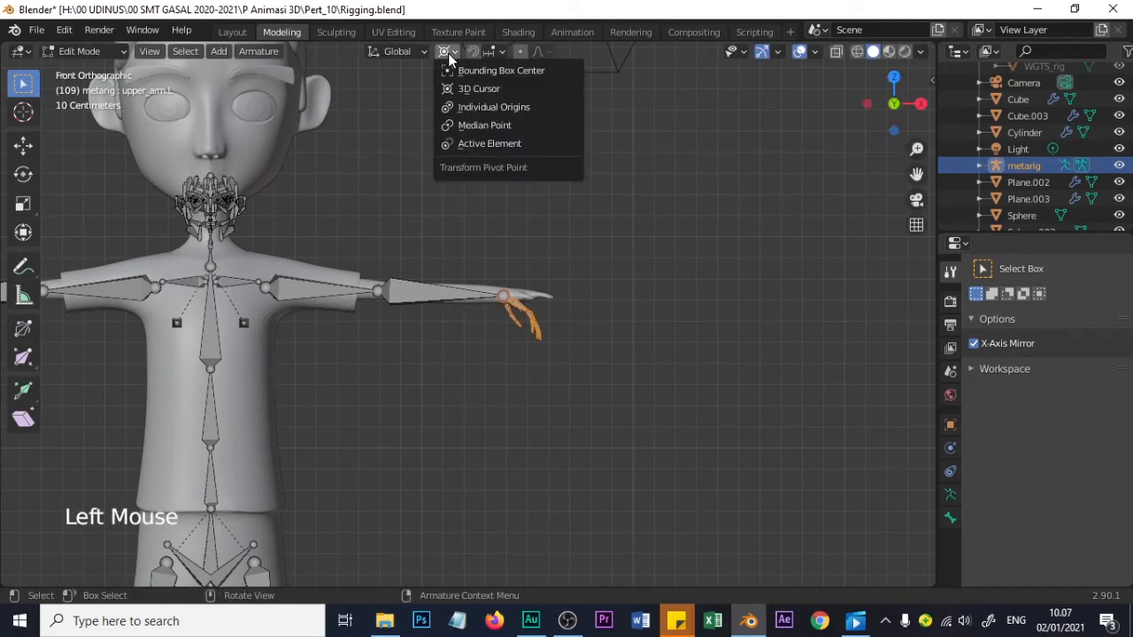
left_click(487, 72)
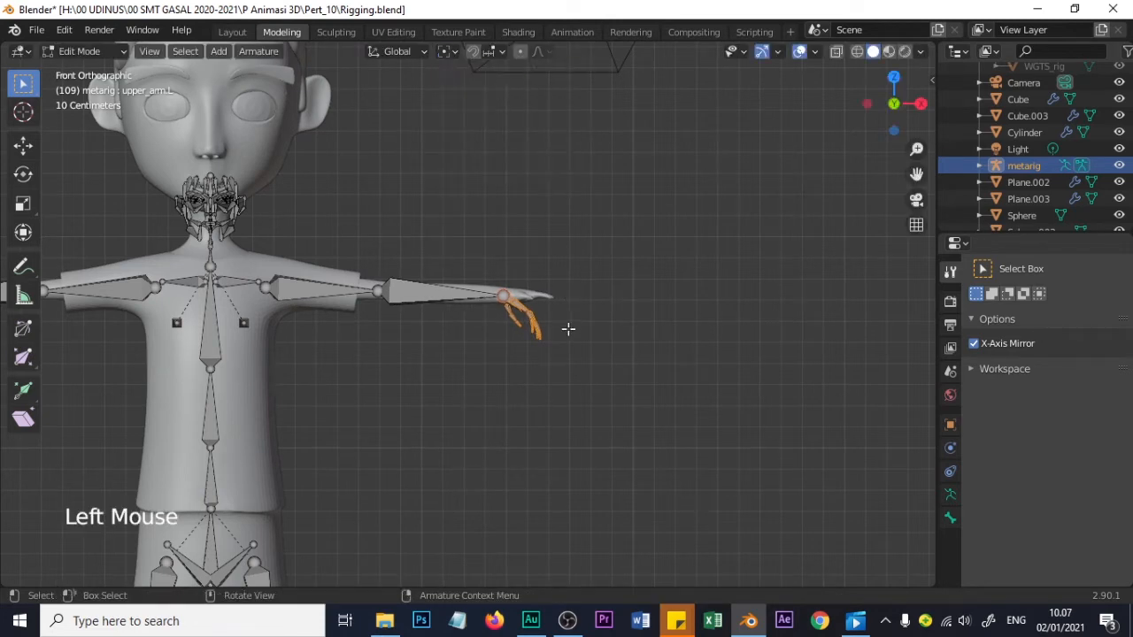
key("r")
left_click(582, 297)
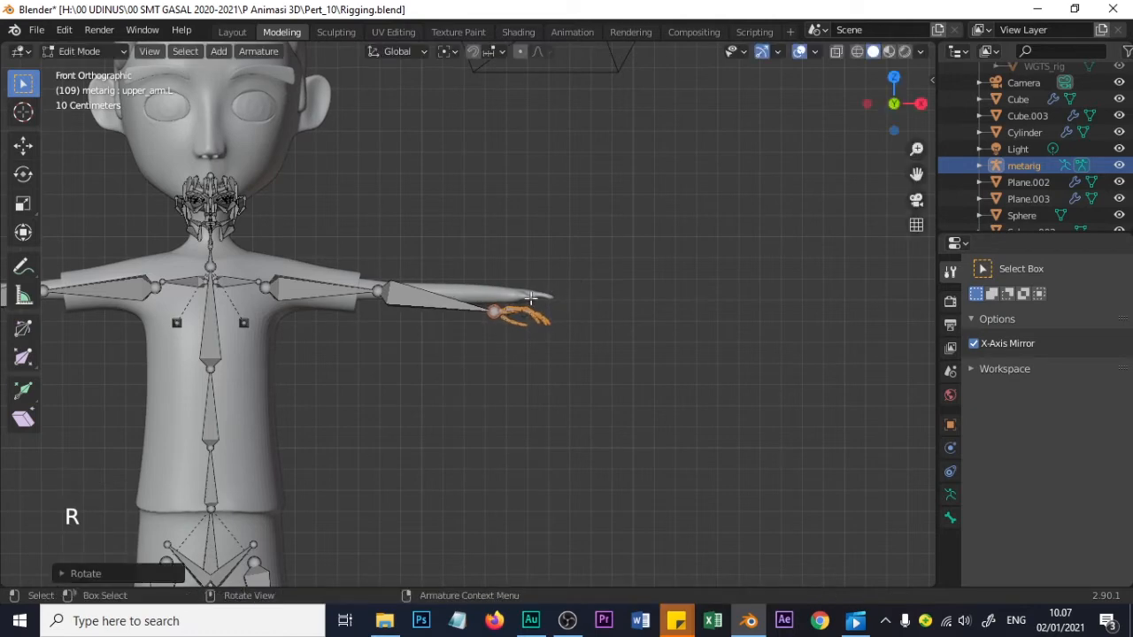
key("g")
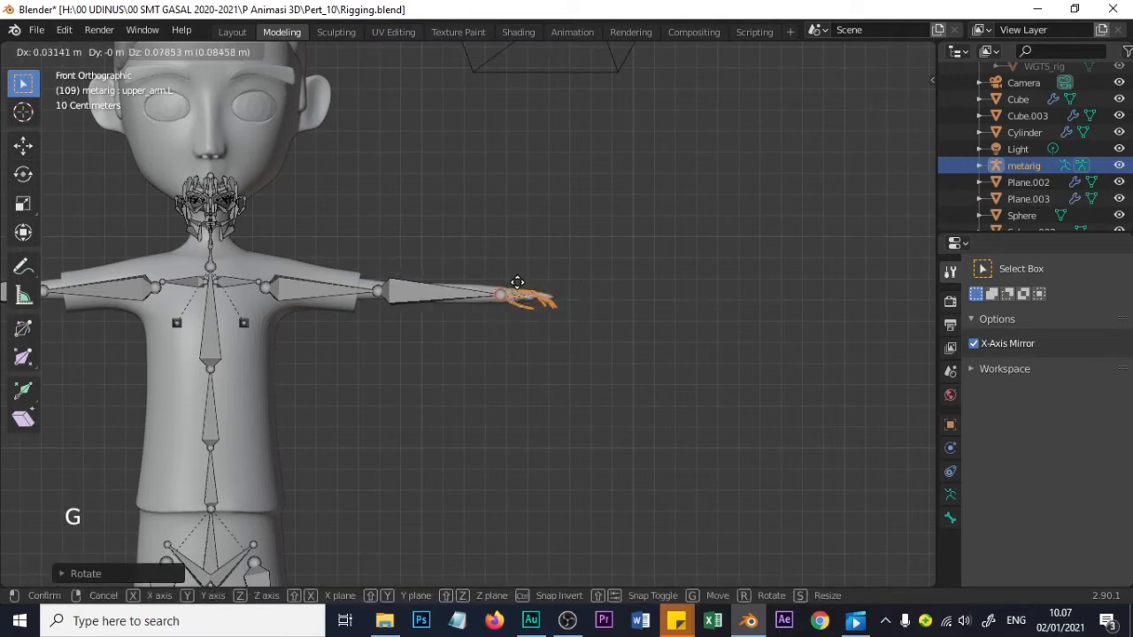
left_click(517, 282)
Move the outer tip of shoulder.L slightly outward and down to meet the upper arm joint
scroll(339, 279, "down", 2)
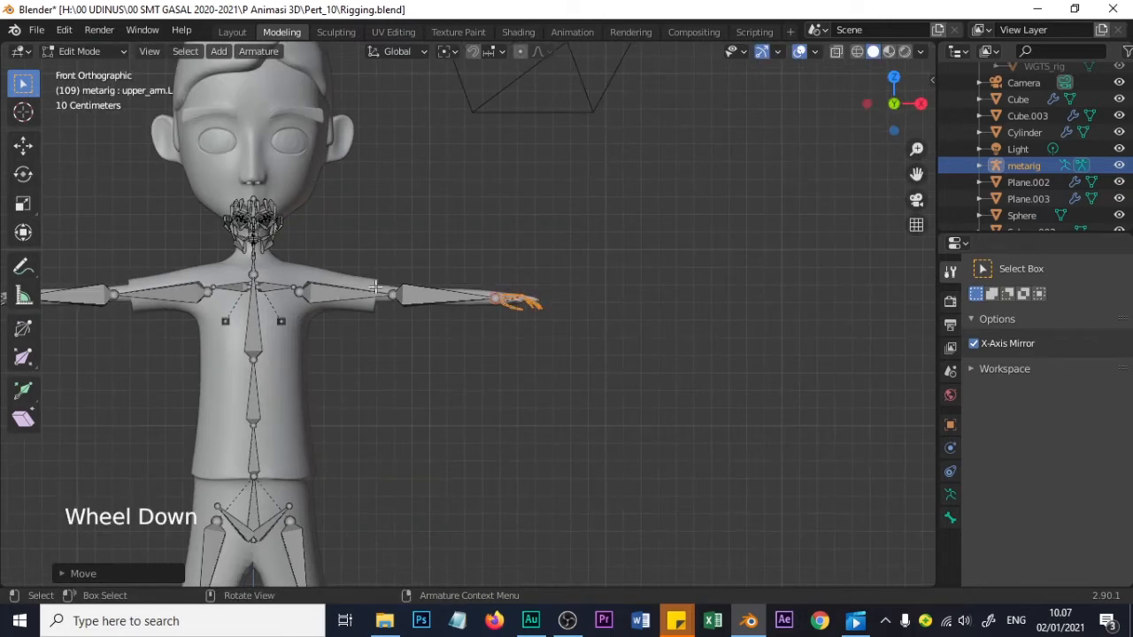
scroll(301, 279, "up", 2)
left_click(260, 282)
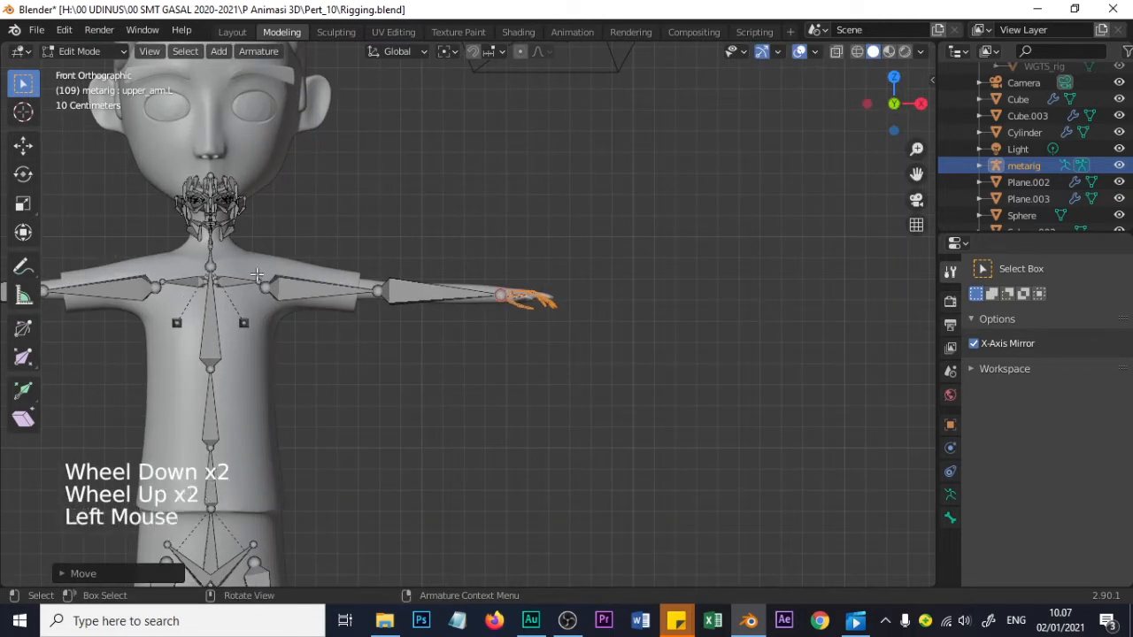
key("g")
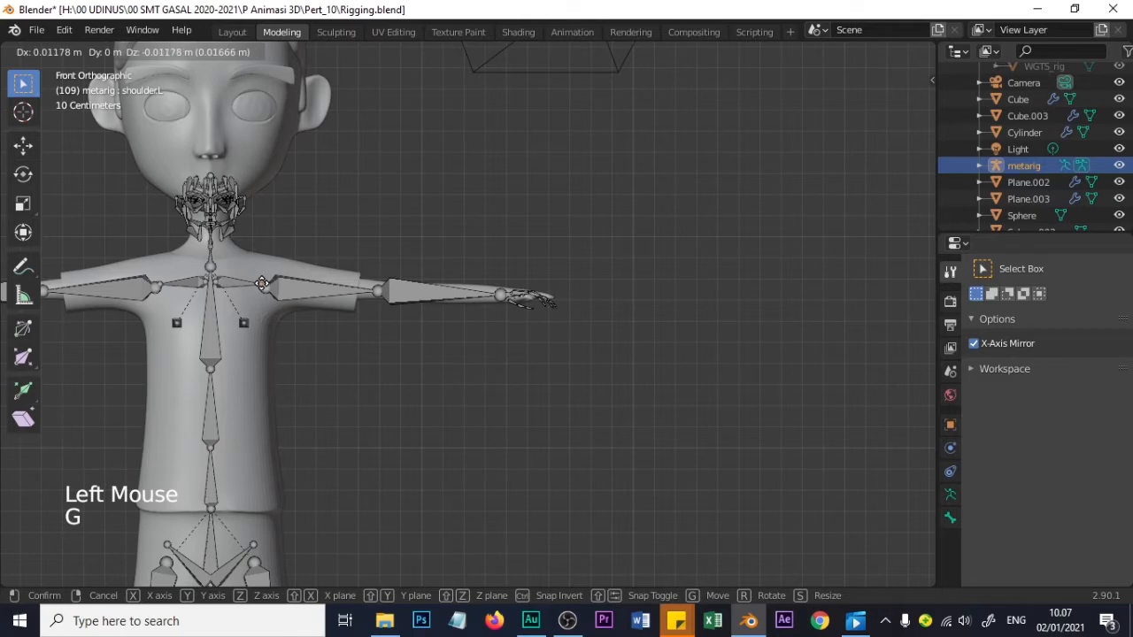
left_click(265, 283)
scroll(234, 329, "down", 2)
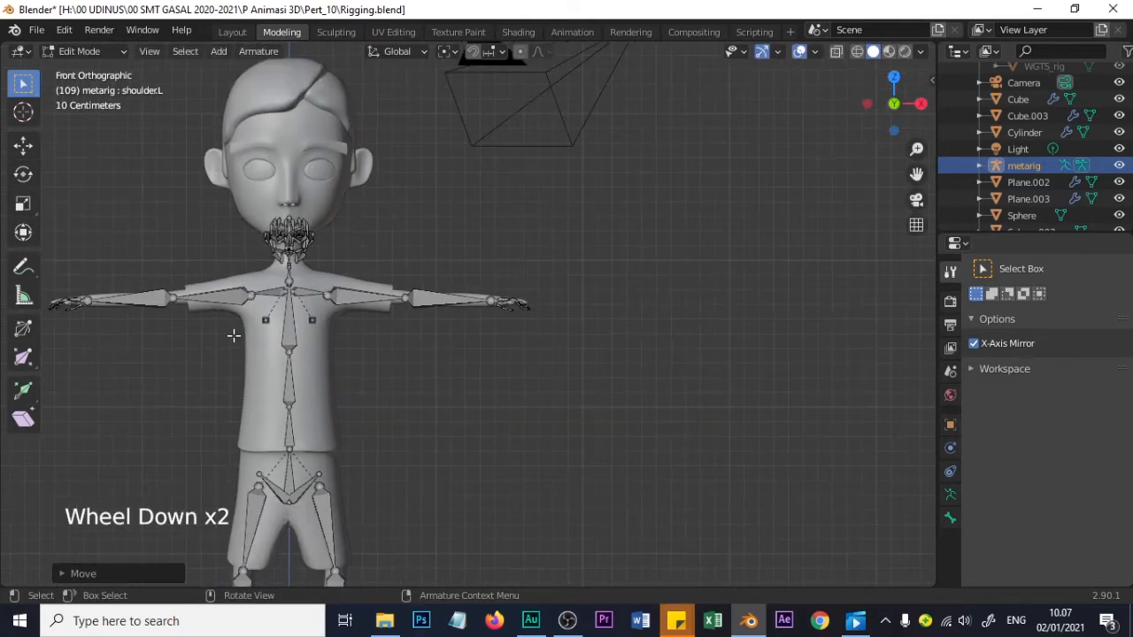
scroll(237, 337, "up", 2)
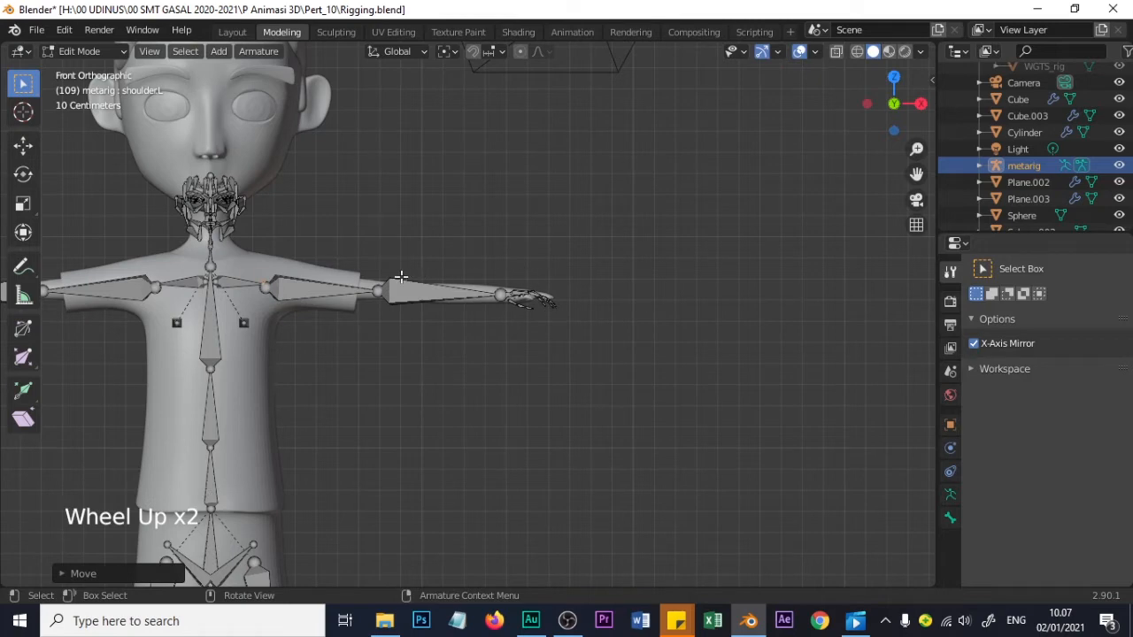
scroll(363, 276, "down", 1)
scroll(292, 255, "up", 1)
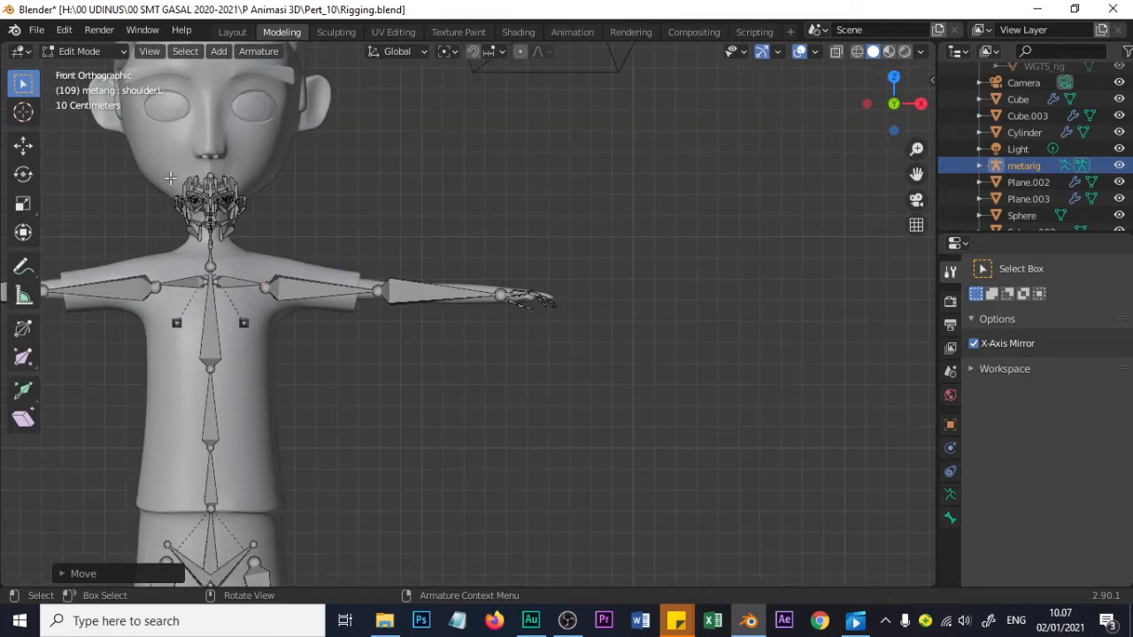
key("b")
left_click_drag(180, 161, 279, 253)
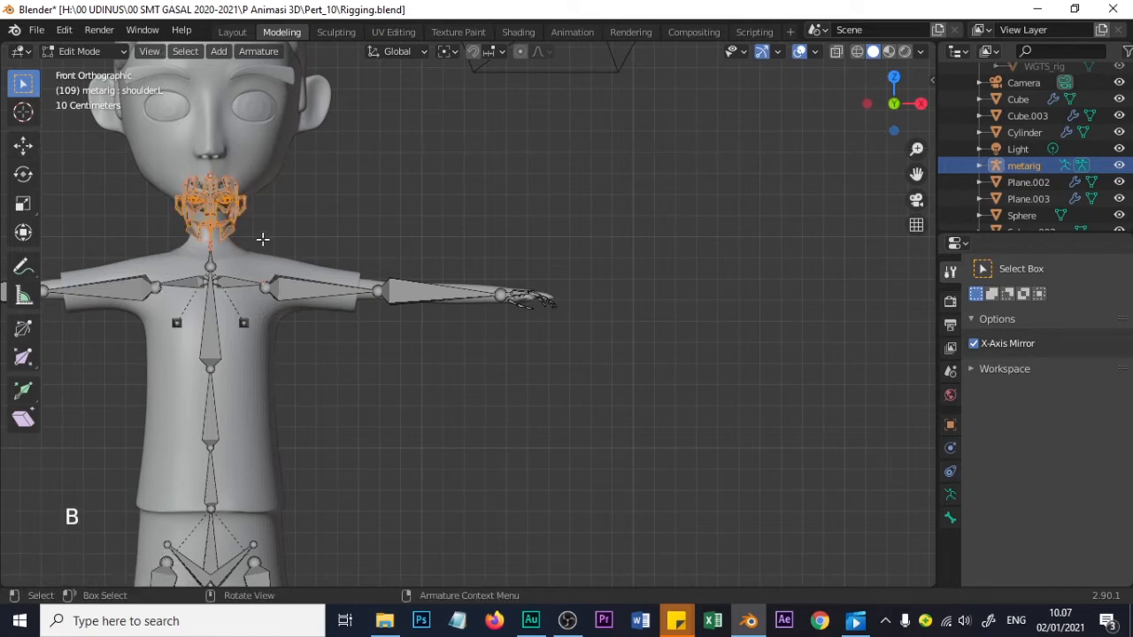
key("g")
right_click(235, 182)
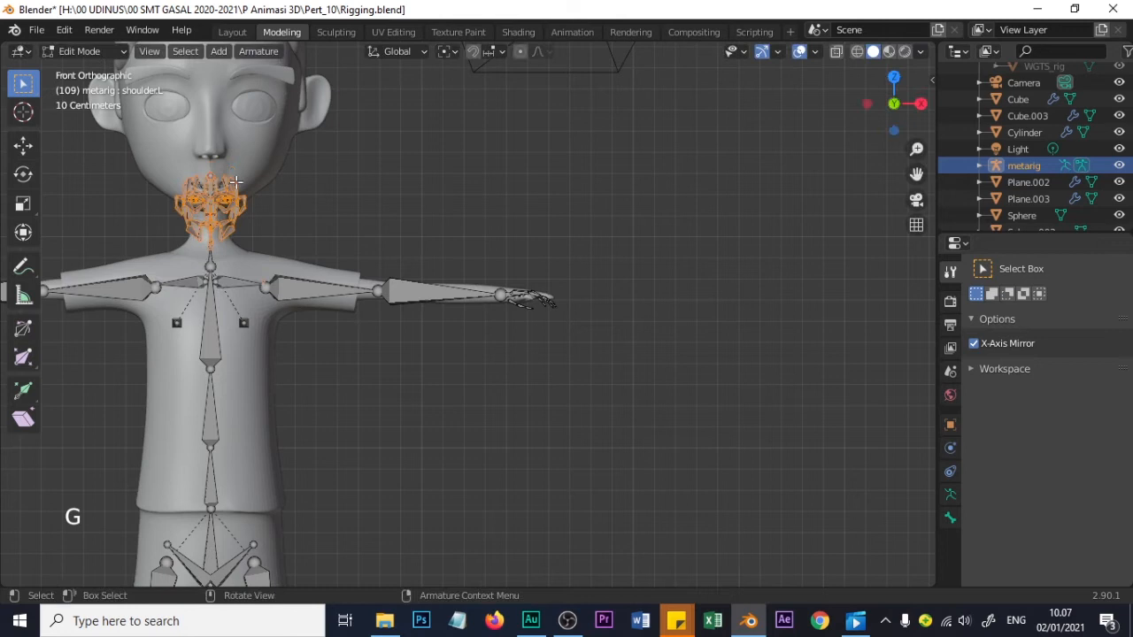
left_click(266, 284, "shift")
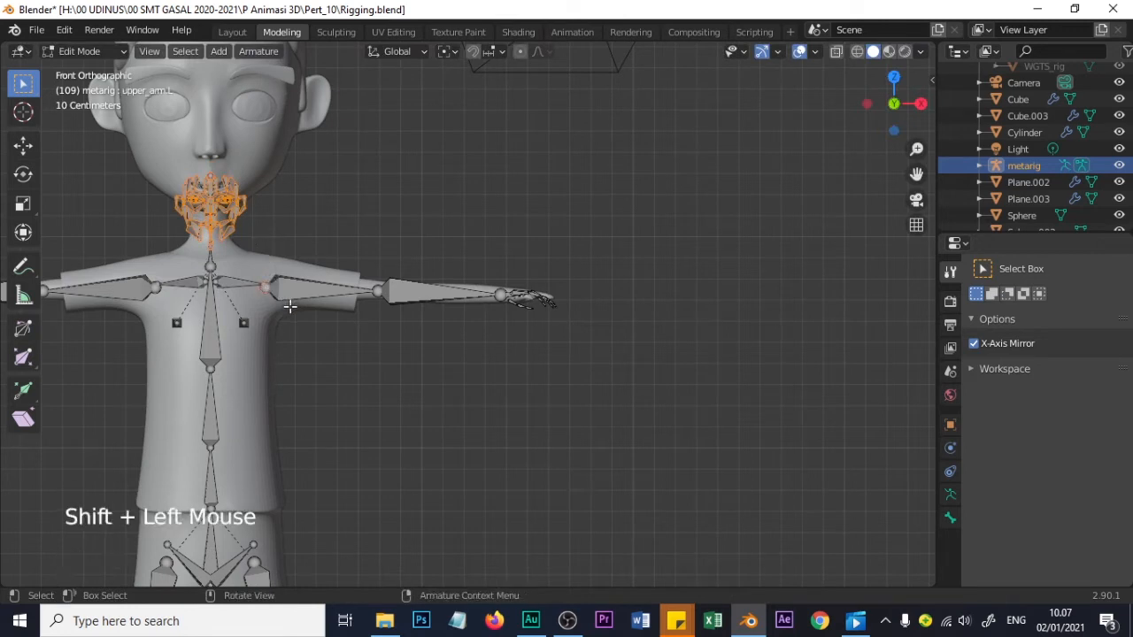
Box-select all head and face bones above the neck and move them about 0.05 m up along the Z axis
left_click(276, 157)
left_click_drag(284, 155, 166, 255)
key("g")
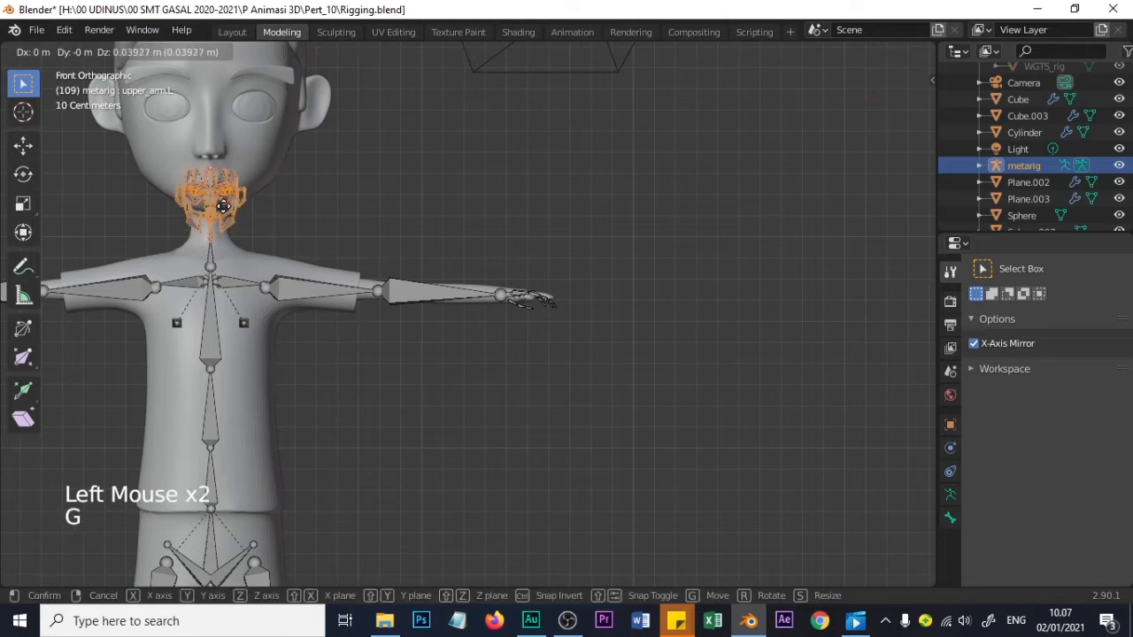
key("z")
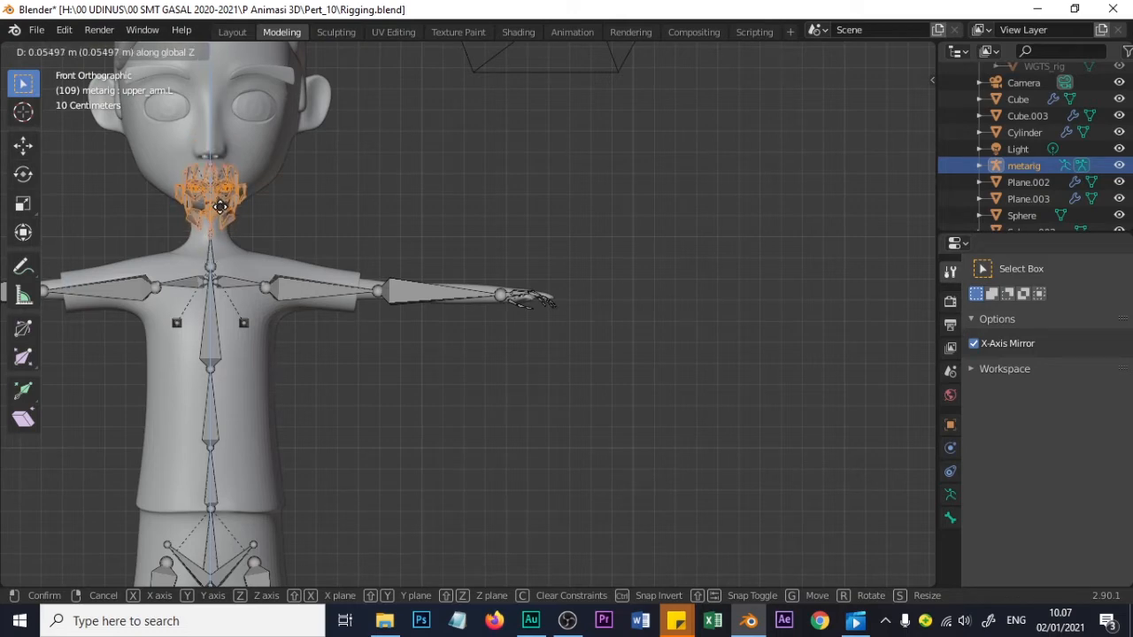
left_click(219, 207)
left_click(268, 198)
Examine the metarig's facial bones up close in front view, from the forehead and eyes down to the jaw and neck
scroll(138, 188, "up", 3)
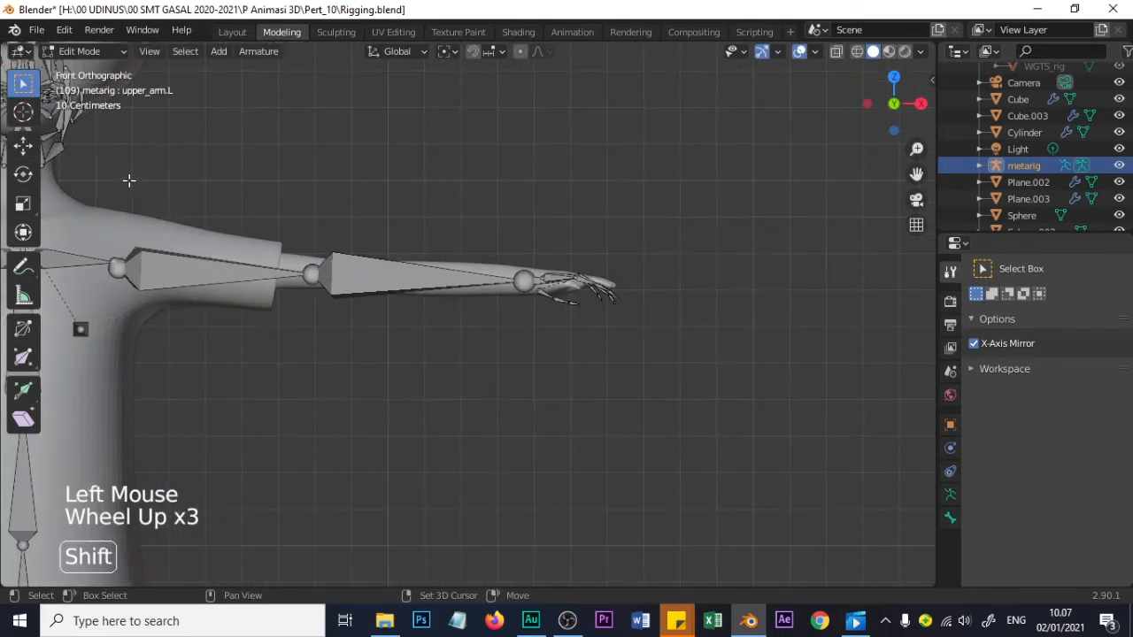
middle_click_drag(128, 179, 337, 327, "shift")
scroll(337, 328, "up", 2)
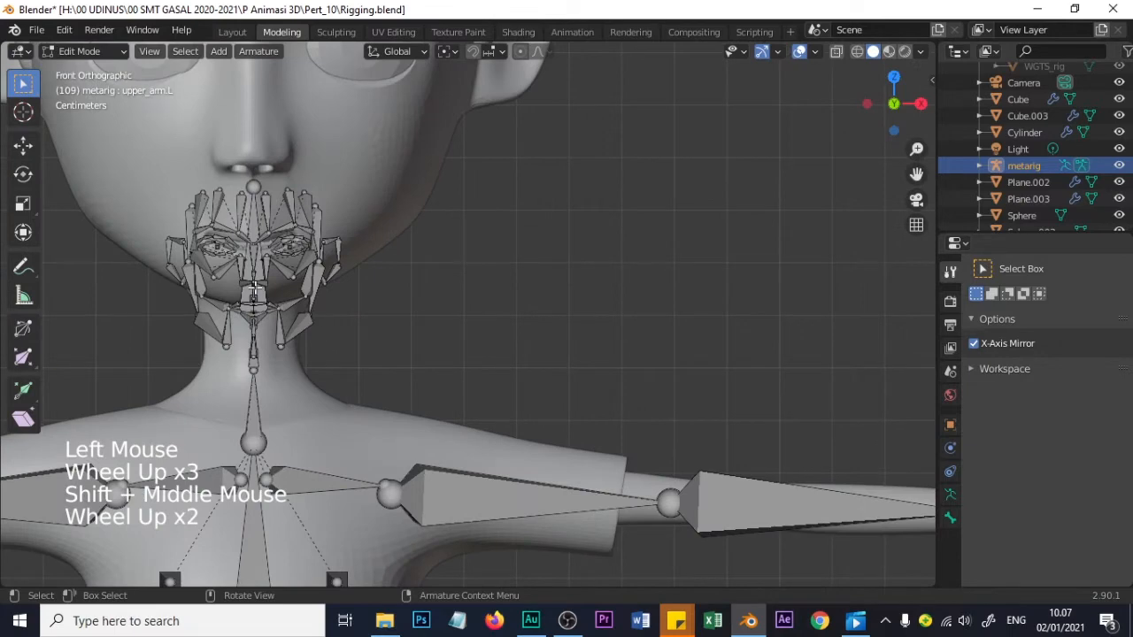
scroll(254, 292, "up", 1)
middle_click_drag(236, 286, 410, 304, "shift")
scroll(362, 283, "up", 2)
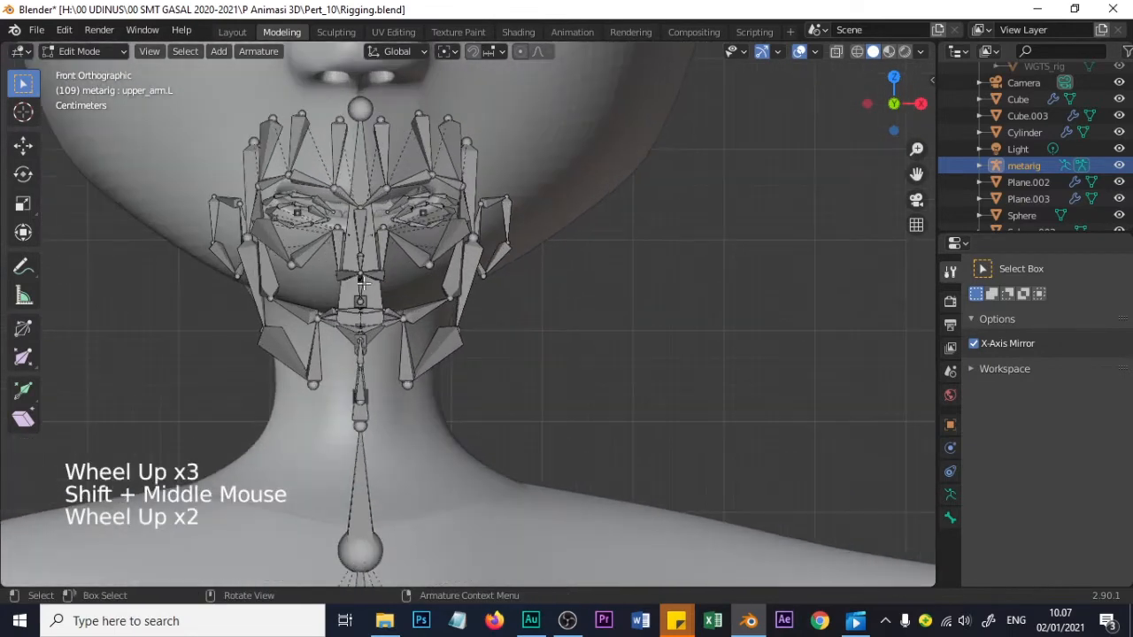
scroll(363, 283, "up", 1)
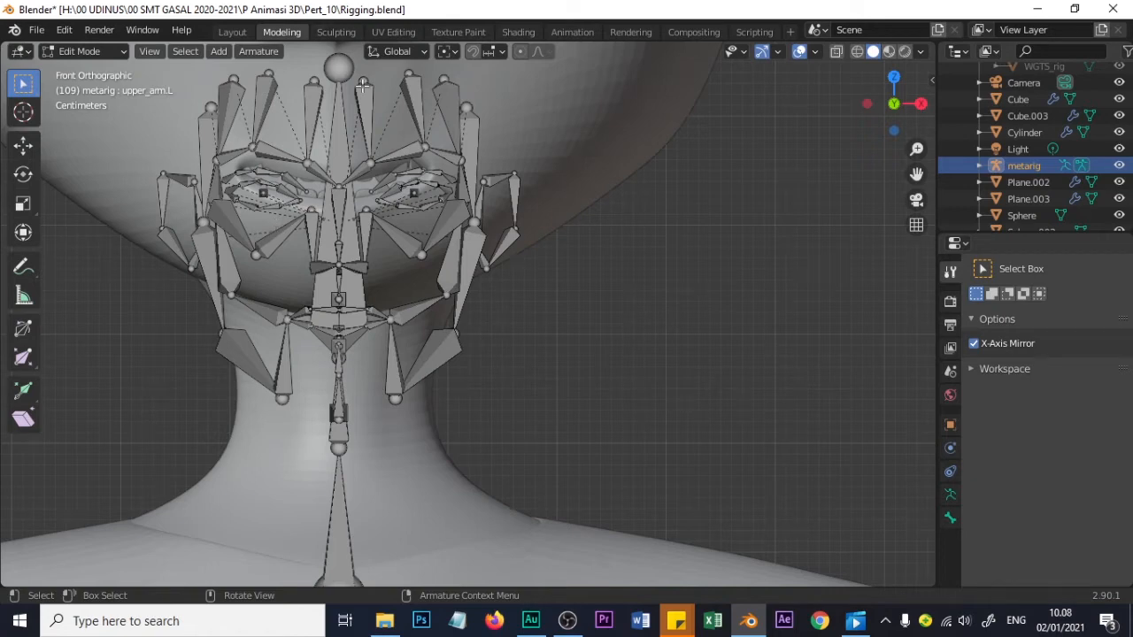
scroll(377, 248, "down", 1)
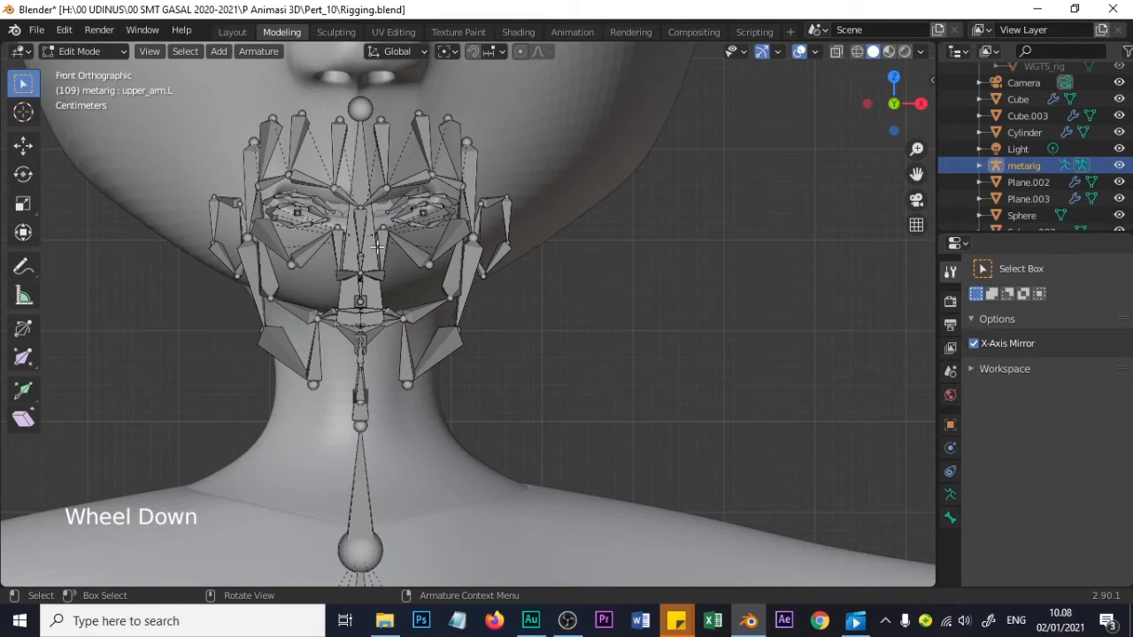
scroll(379, 257, "down", 2)
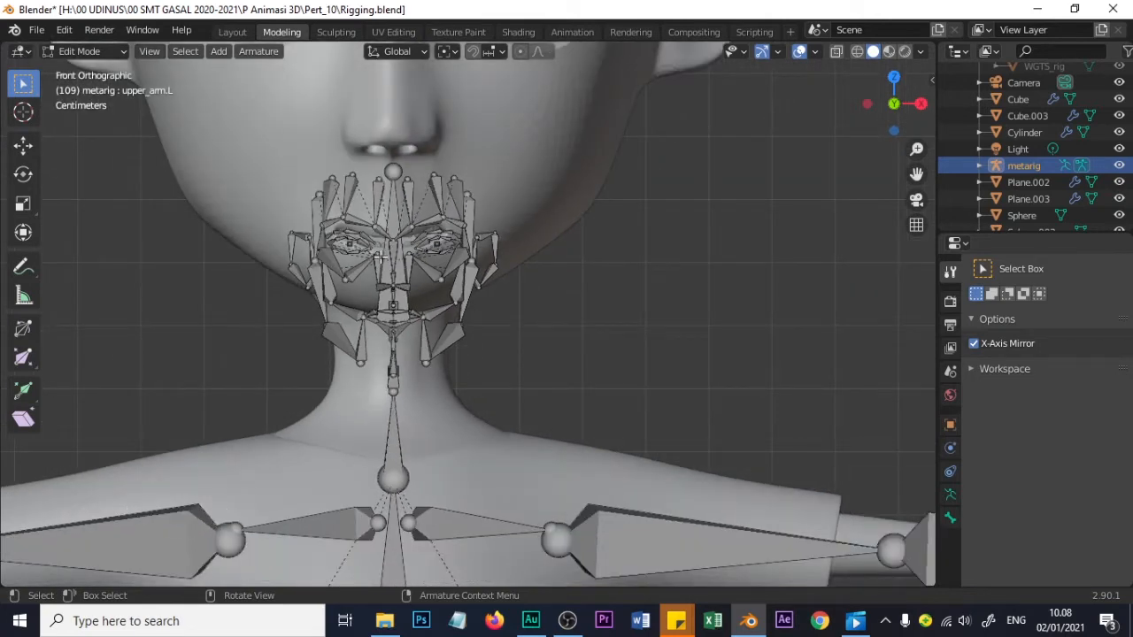
scroll(365, 261, "up", 3)
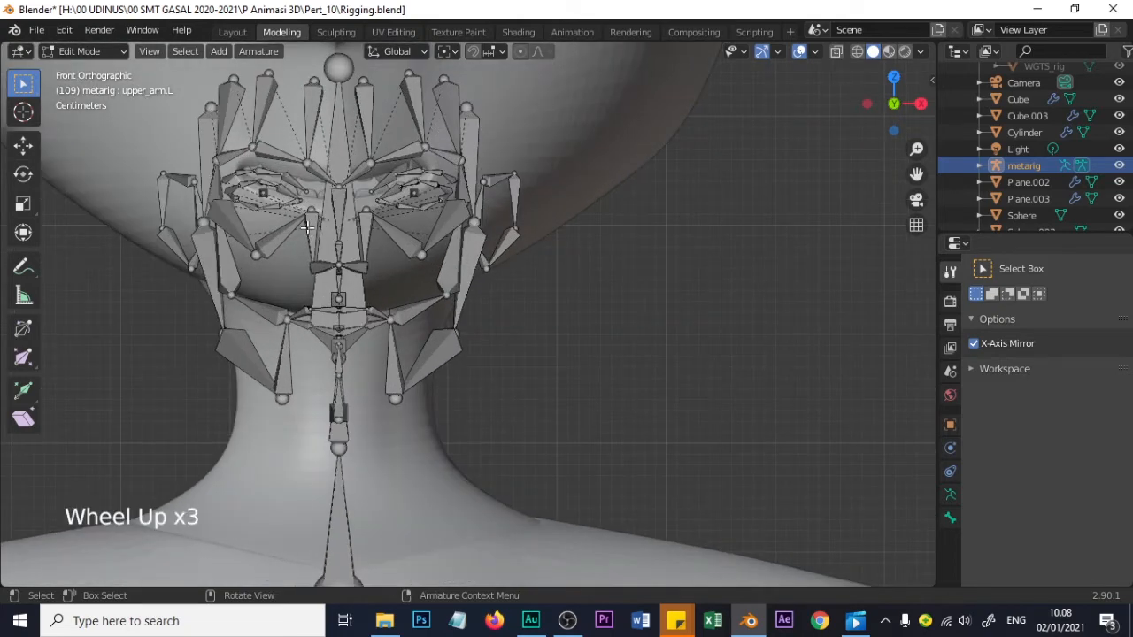
scroll(324, 255, "down", 1)
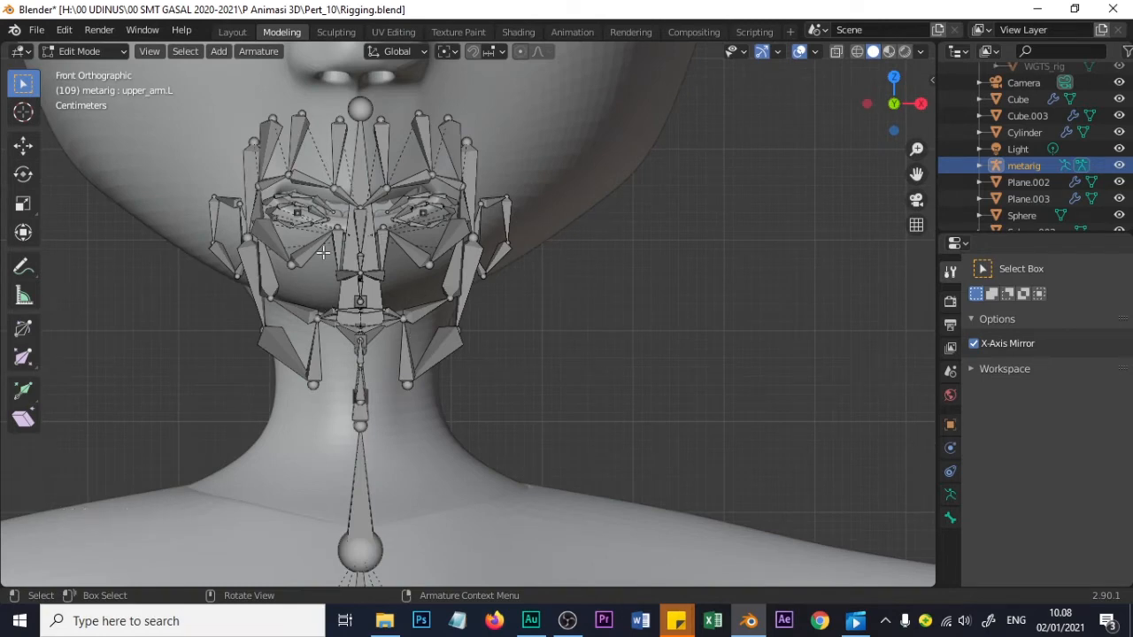
scroll(323, 259, "down", 3)
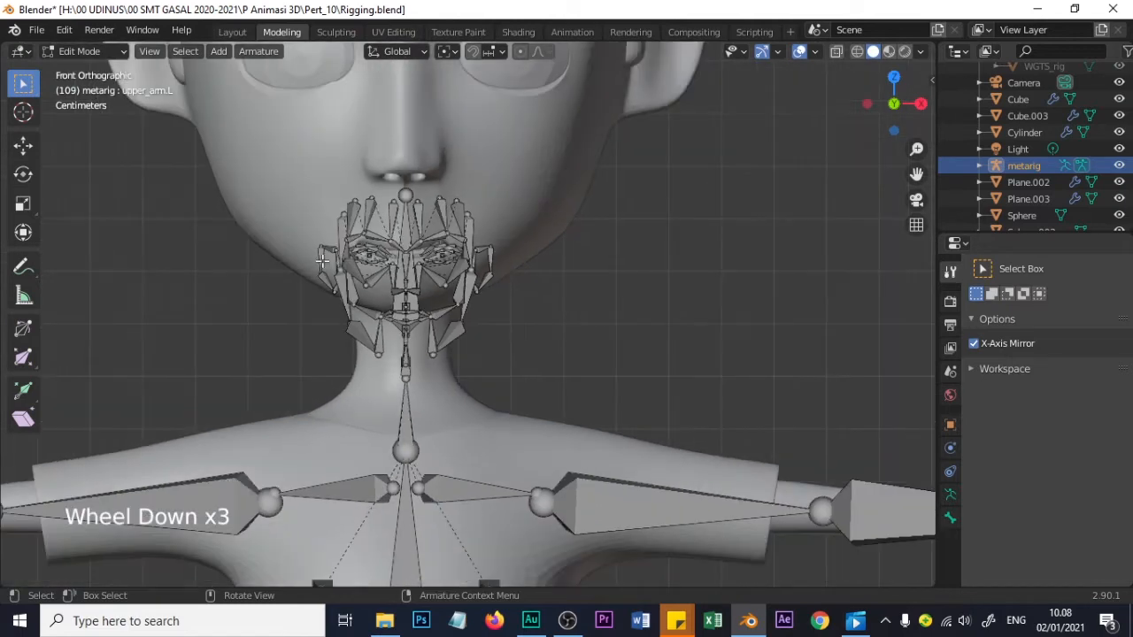
scroll(323, 262, "up", 1)
scroll(321, 266, "down", 2)
scroll(320, 266, "up", 4)
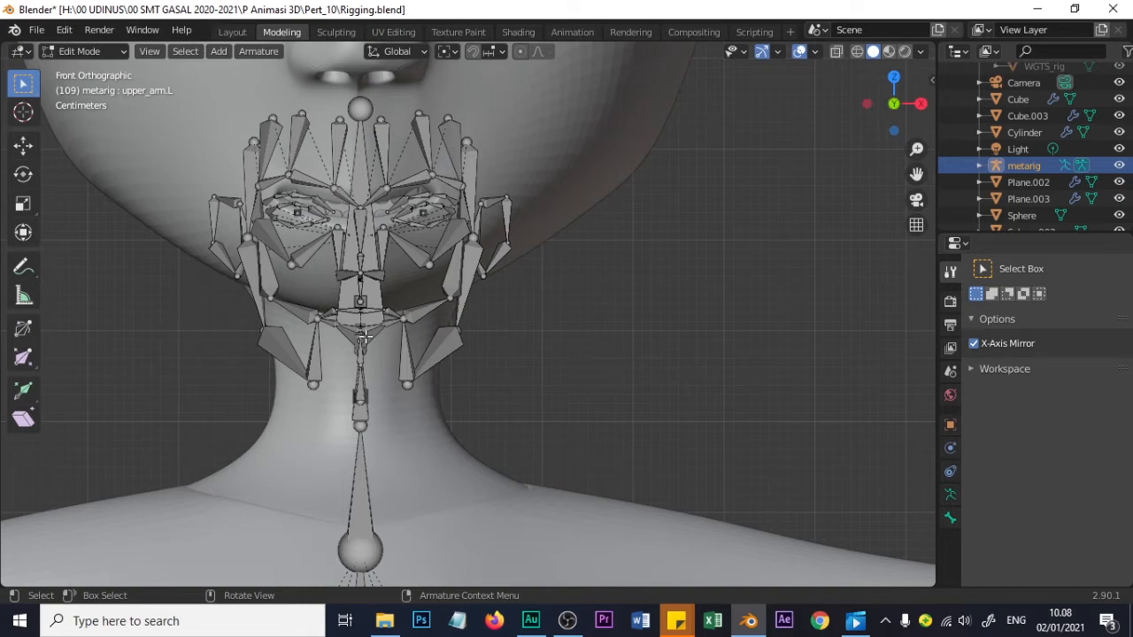
scroll(363, 337, "down", 1)
scroll(363, 336, "up", 1)
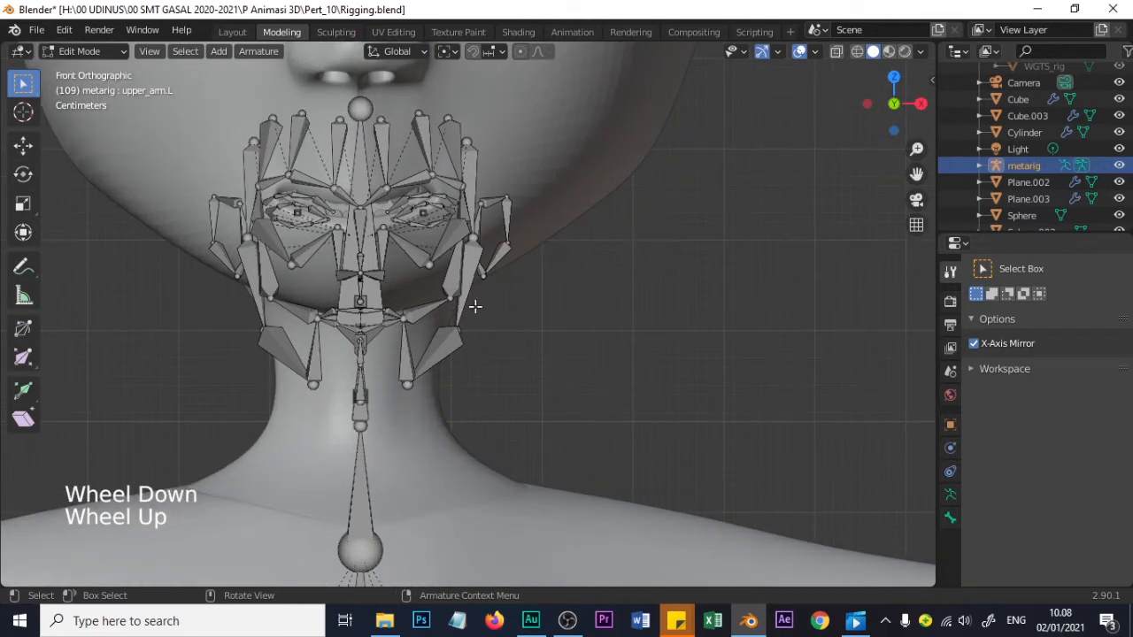
scroll(377, 255, "down", 1)
scroll(385, 329, "up", 1)
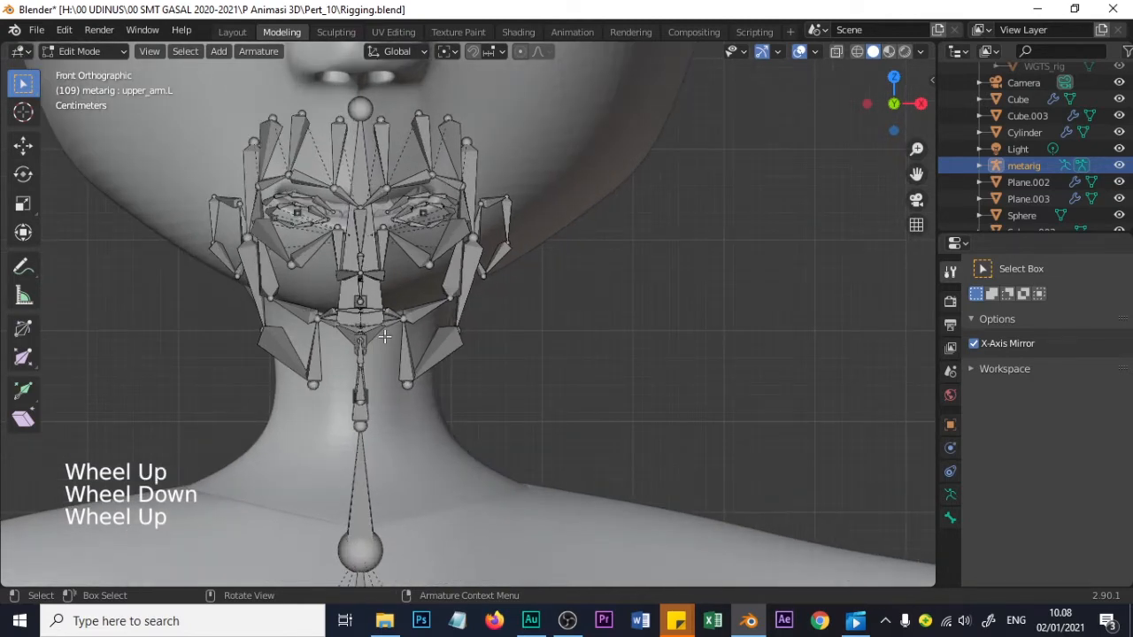
In the right side view, move the joint at the top of spine.004 back into the base of the neck
key("KP_3")
scroll(384, 337, "down", 3)
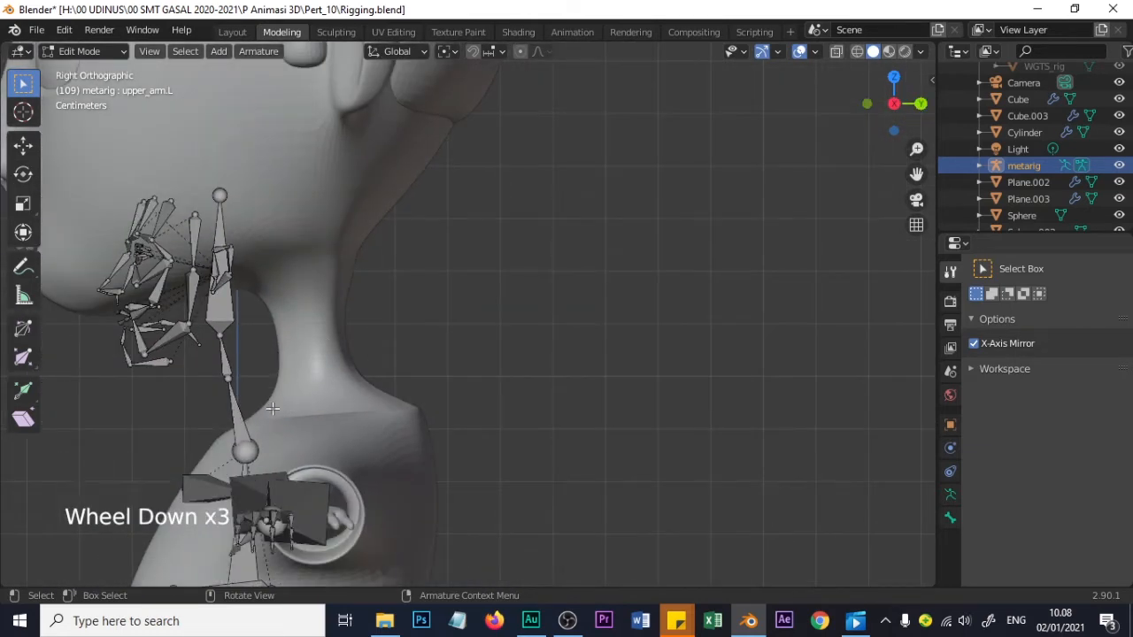
left_click(247, 451)
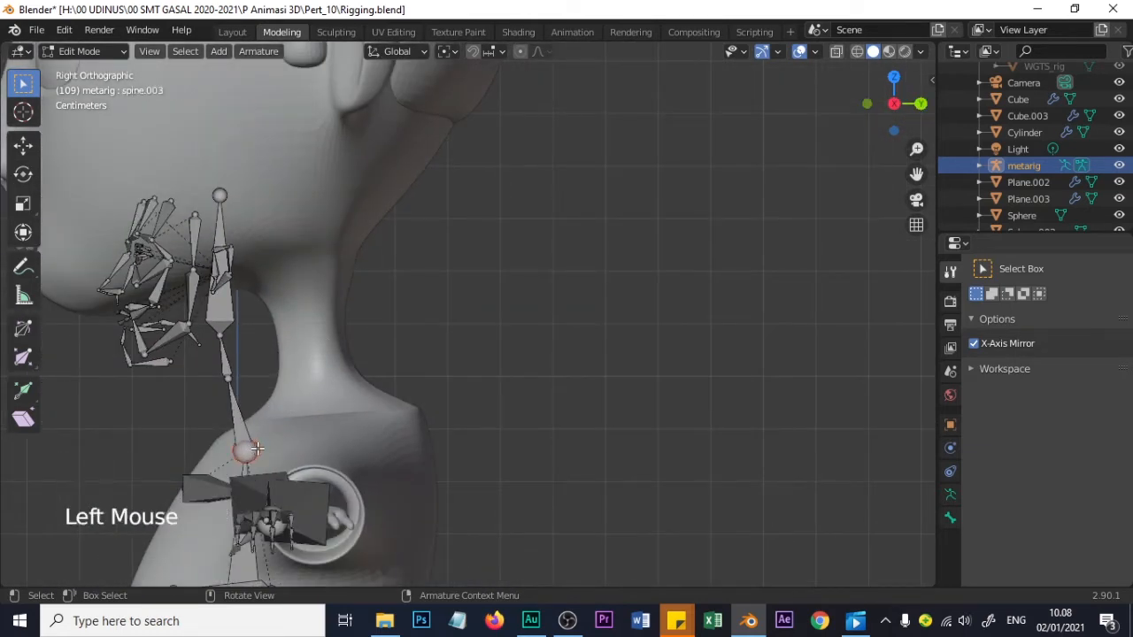
key("g")
right_click(285, 452)
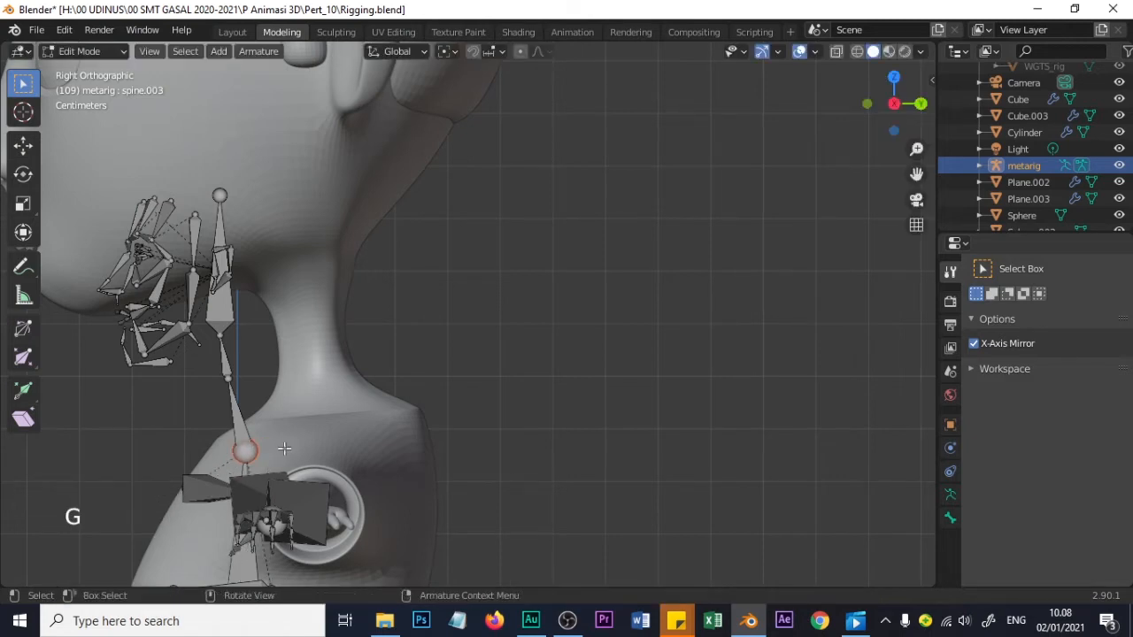
left_click(229, 379)
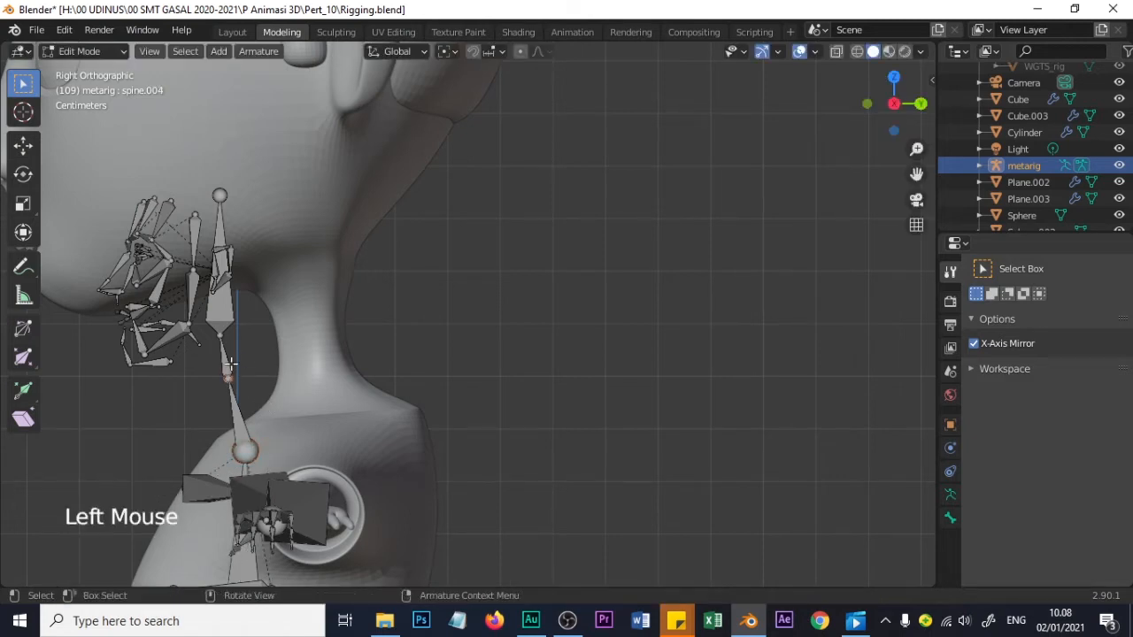
key("g")
left_click(358, 386)
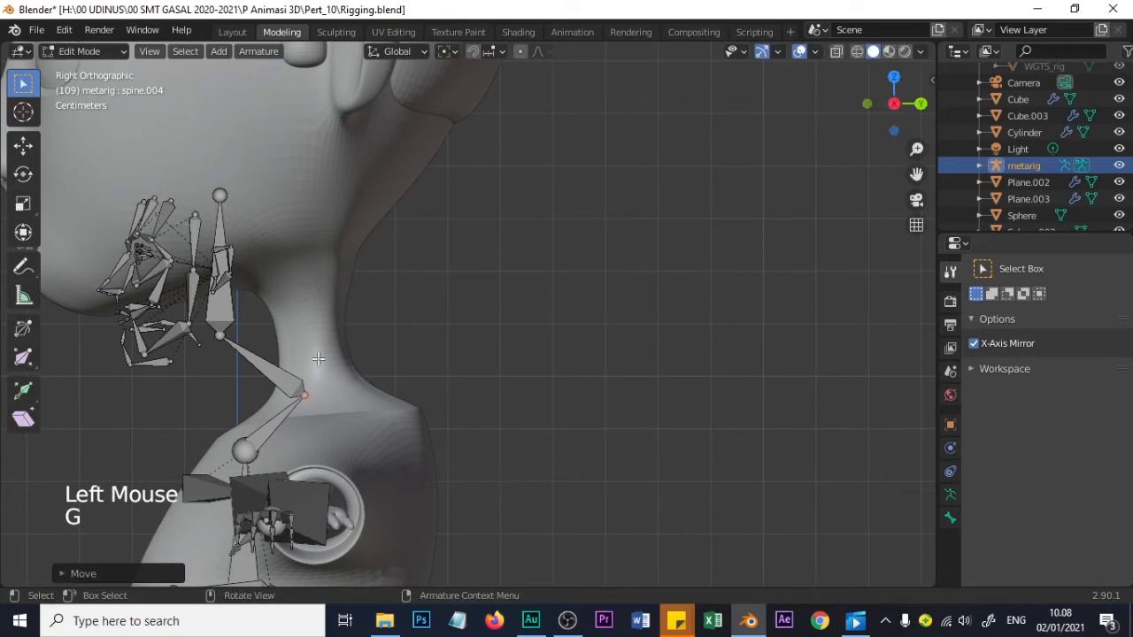
left_click(237, 333)
key("g")
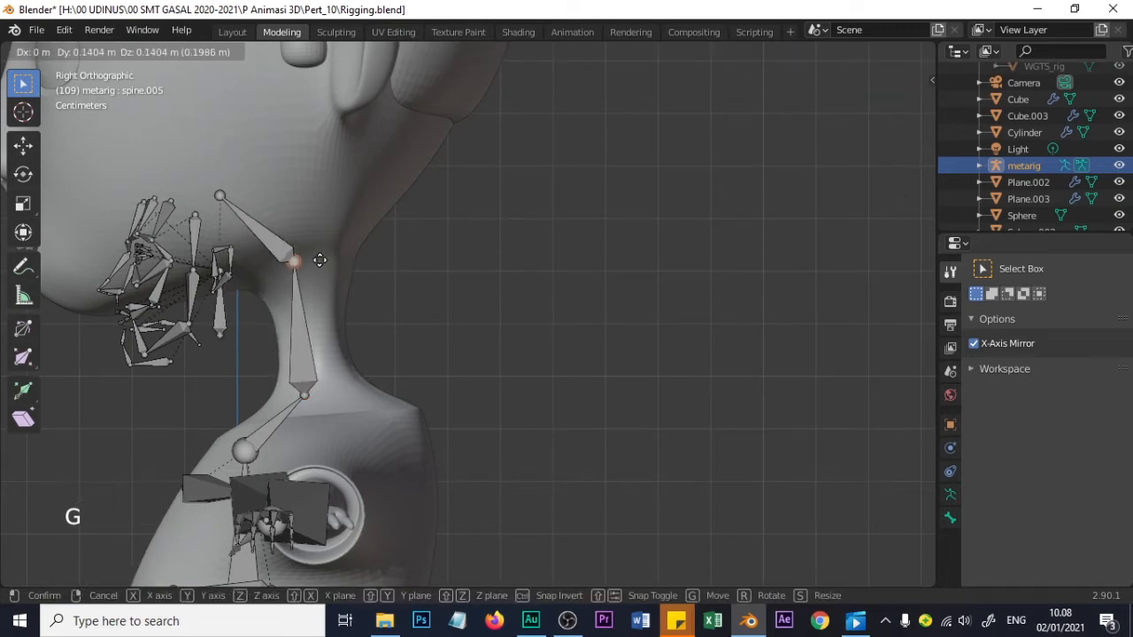
right_click(317, 269)
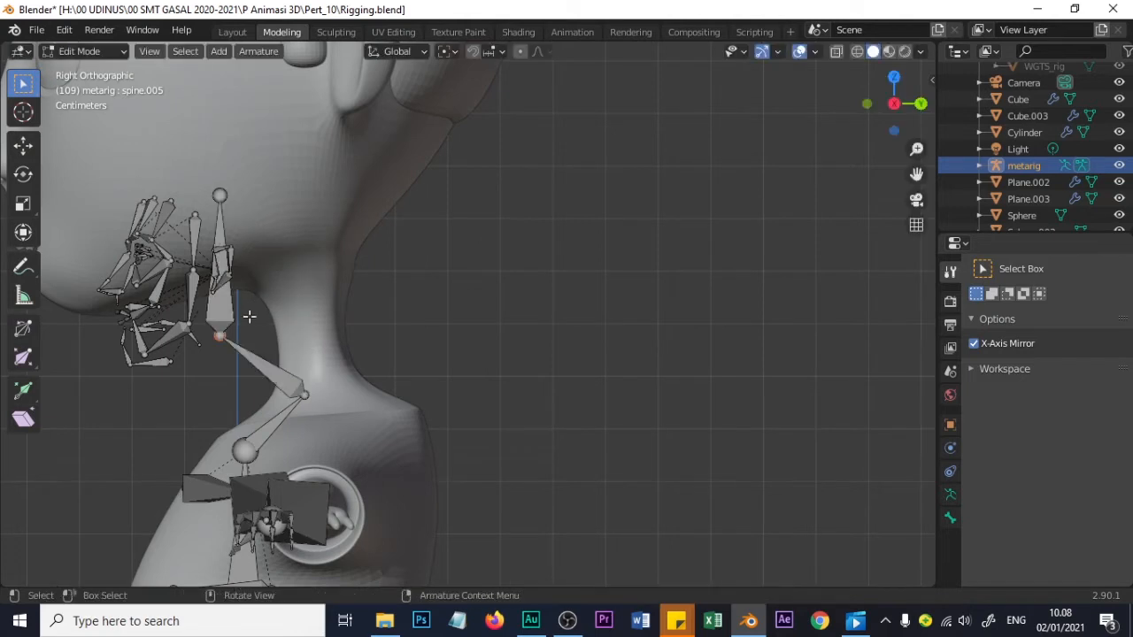
Box-select the head and face bones in side view and move them about 0.16 m back and 0.2 m up above the neck
scroll(250, 316, "down", 3)
key("b")
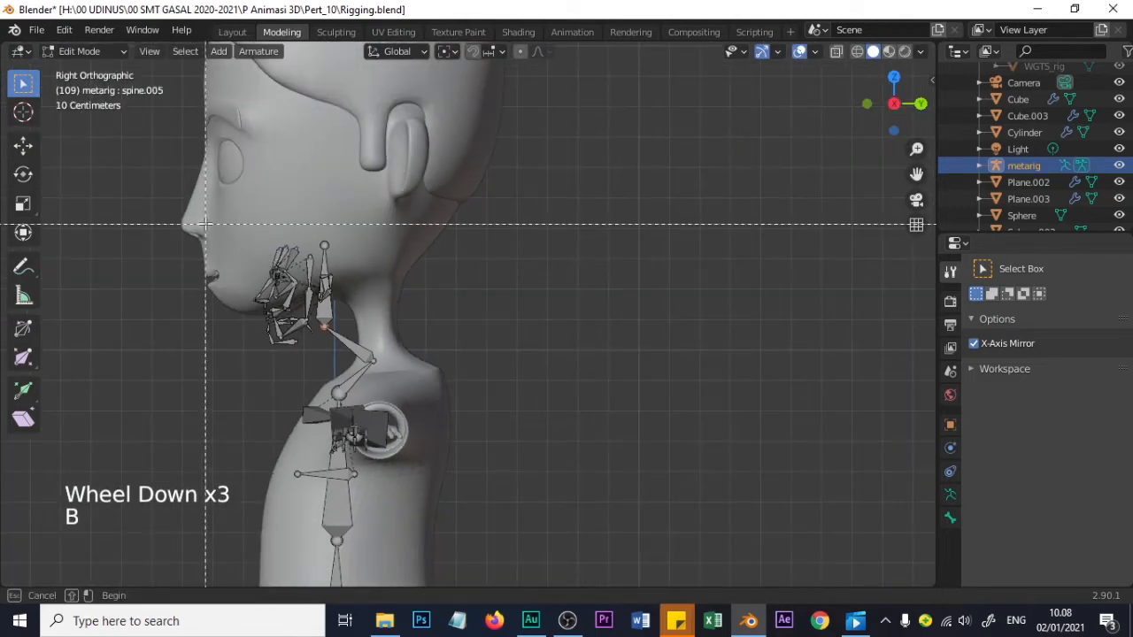
left_click_drag(209, 215, 337, 352)
key("g")
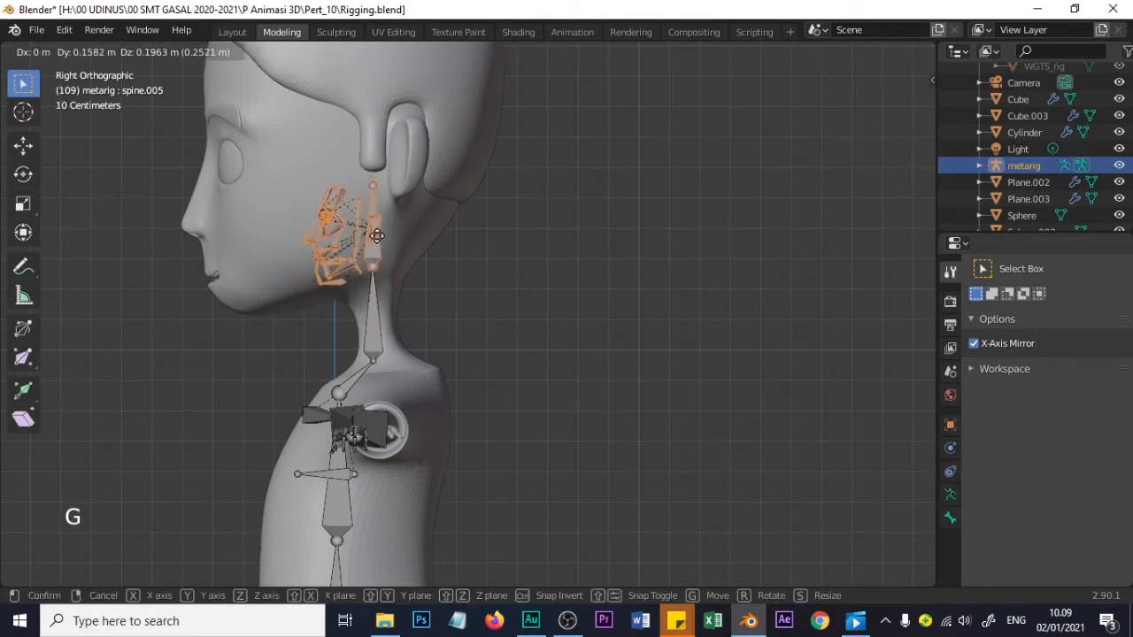
left_click(381, 237)
Scale up the head and face bones to match the head, move them onto the face and lower them about 0.06 m
key("s")
left_click(434, 180)
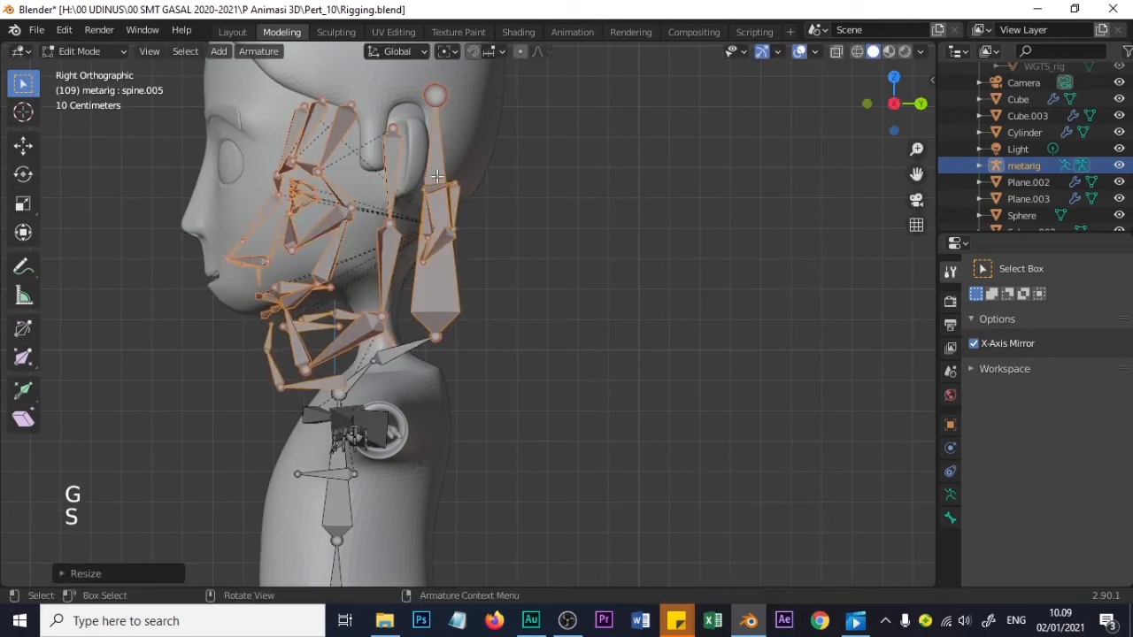
key("g")
left_click(369, 104)
scroll(370, 105, "down", 2)
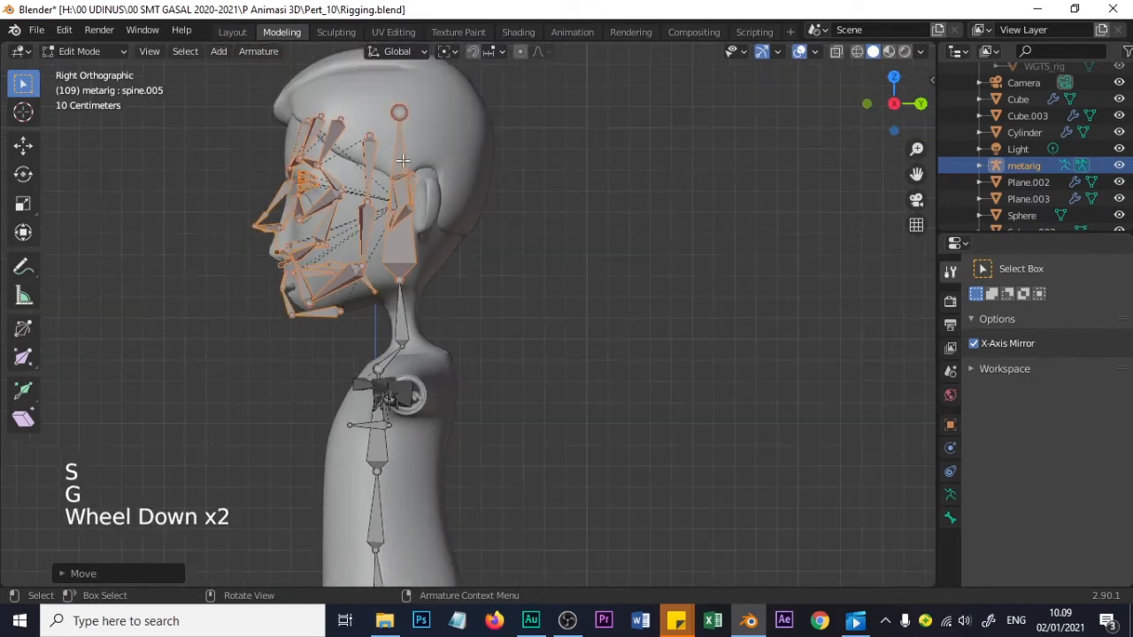
middle_click_drag(369, 105, 358, 230, "shift")
key("g")
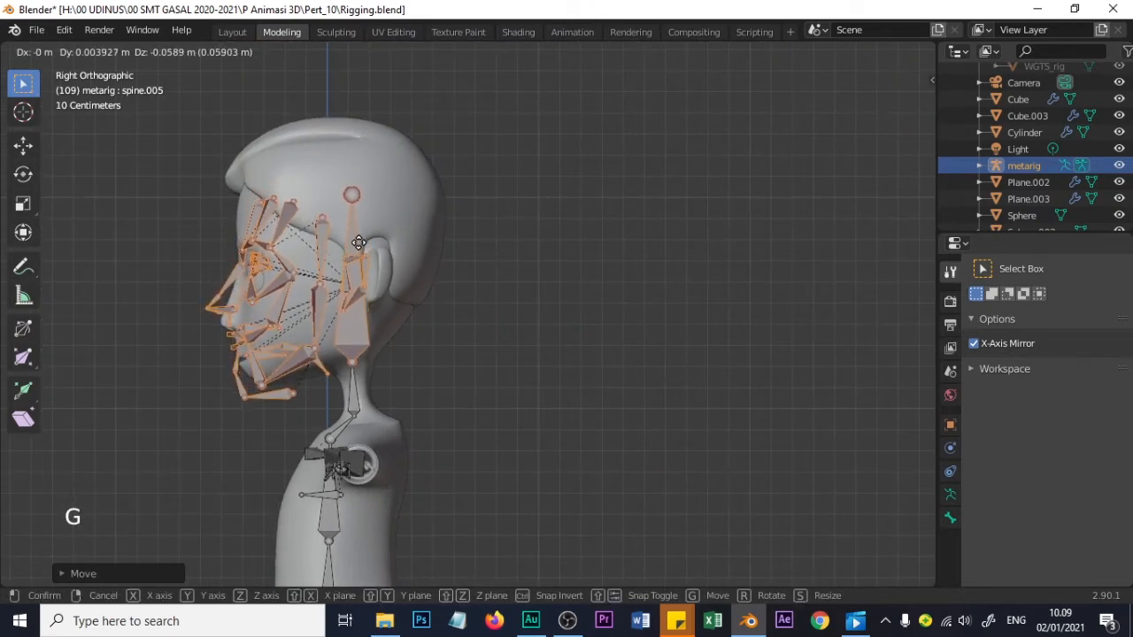
left_click(359, 243)
Move the joint between the chest and lower neck bones about 0.12 m back and 0.04 m down, below the neck
scroll(348, 427, "up", 2)
middle_click_drag(297, 467, 323, 312, "shift")
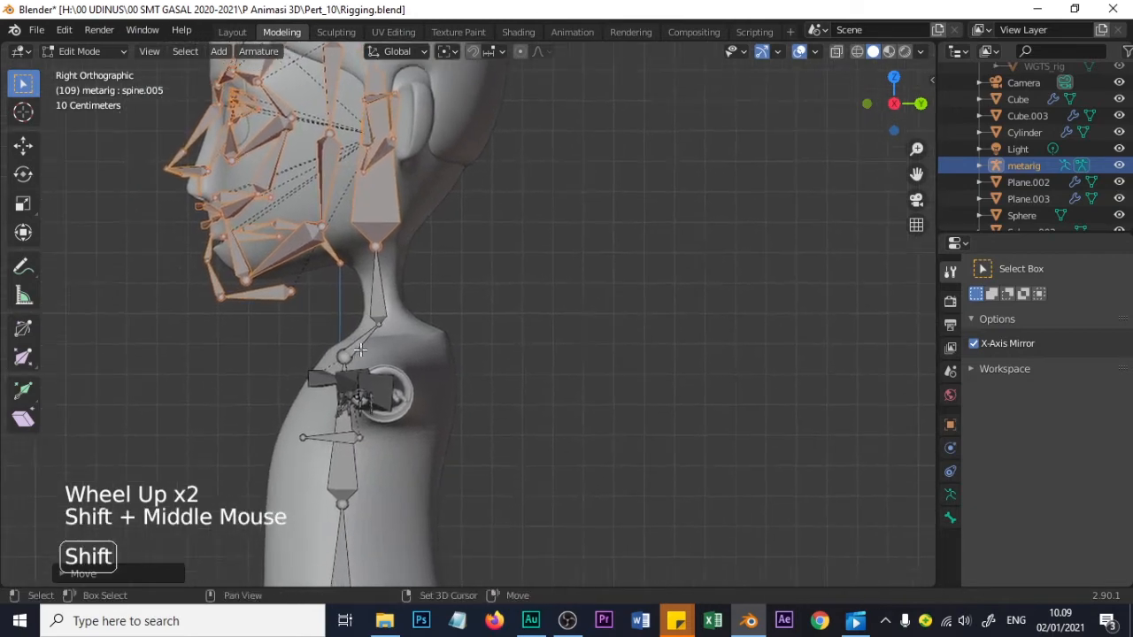
scroll(323, 311, "up", 1)
left_click_drag(302, 364, 334, 380)
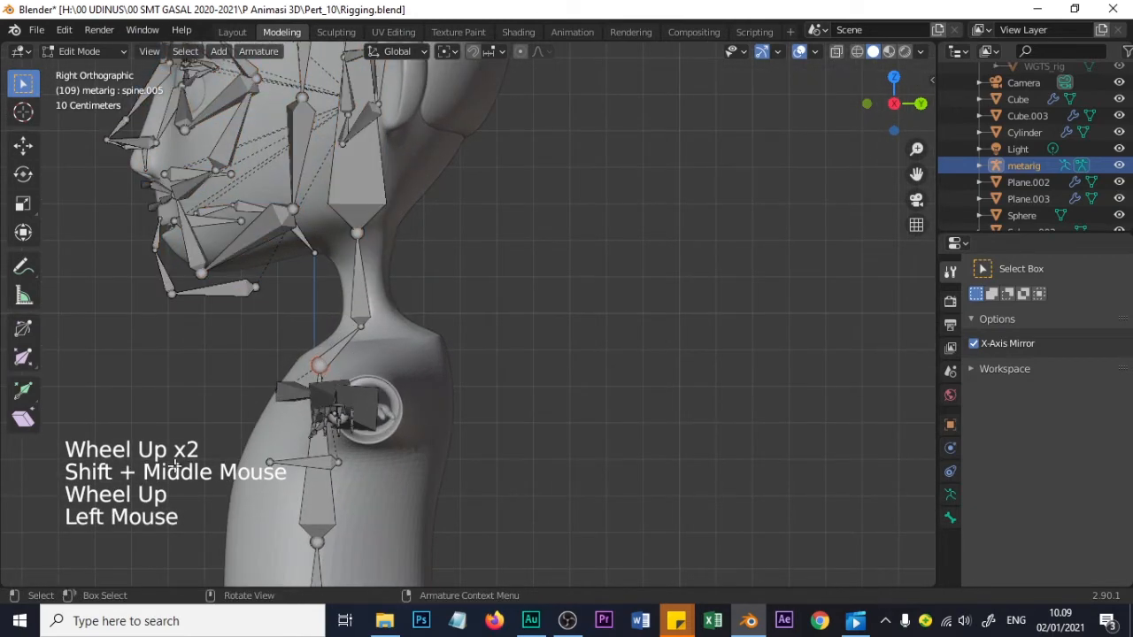
key("g")
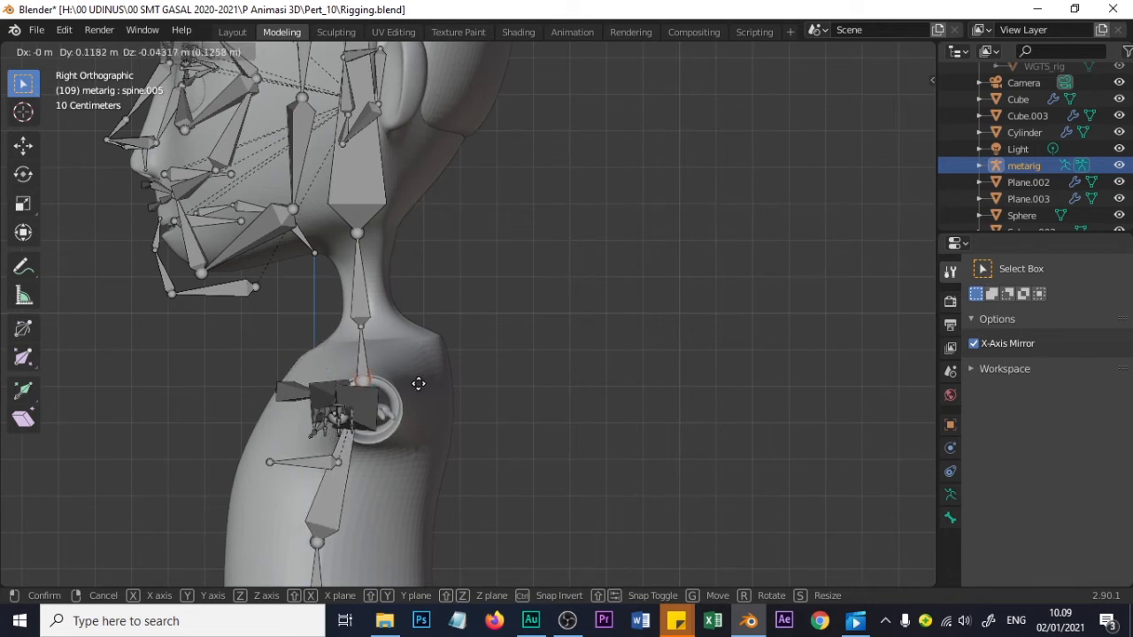
left_click(418, 382)
scroll(360, 233, "down", 2)
scroll(360, 233, "up", 1)
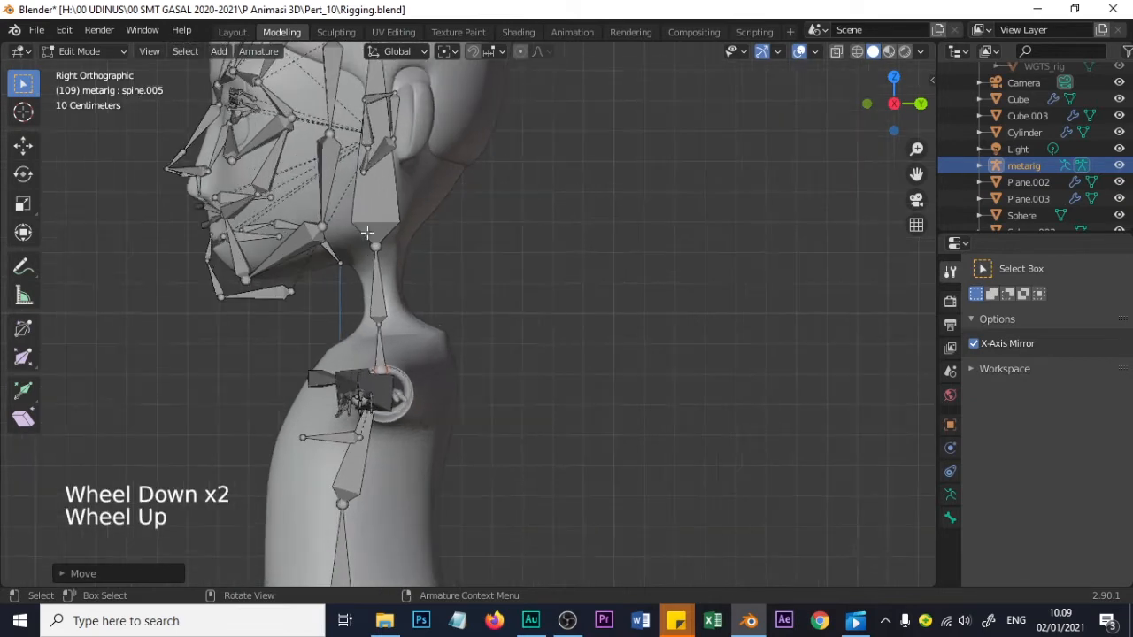
scroll(361, 232, "down", 2)
middle_click_drag(366, 210, 365, 282, "shift")
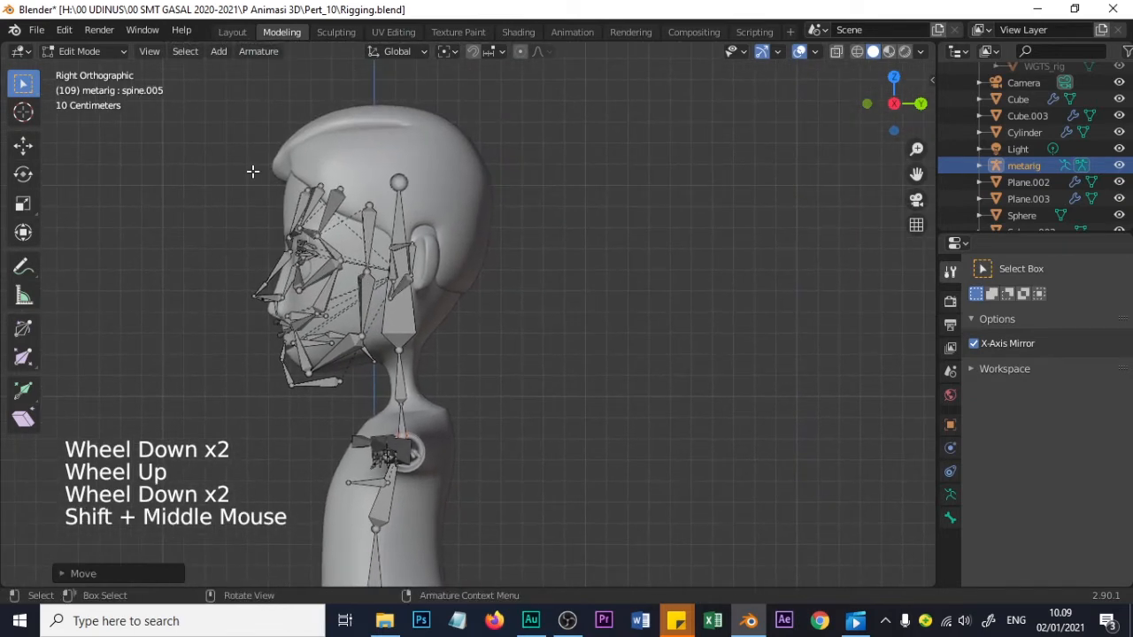
key("b")
left_click_drag(223, 131, 458, 381)
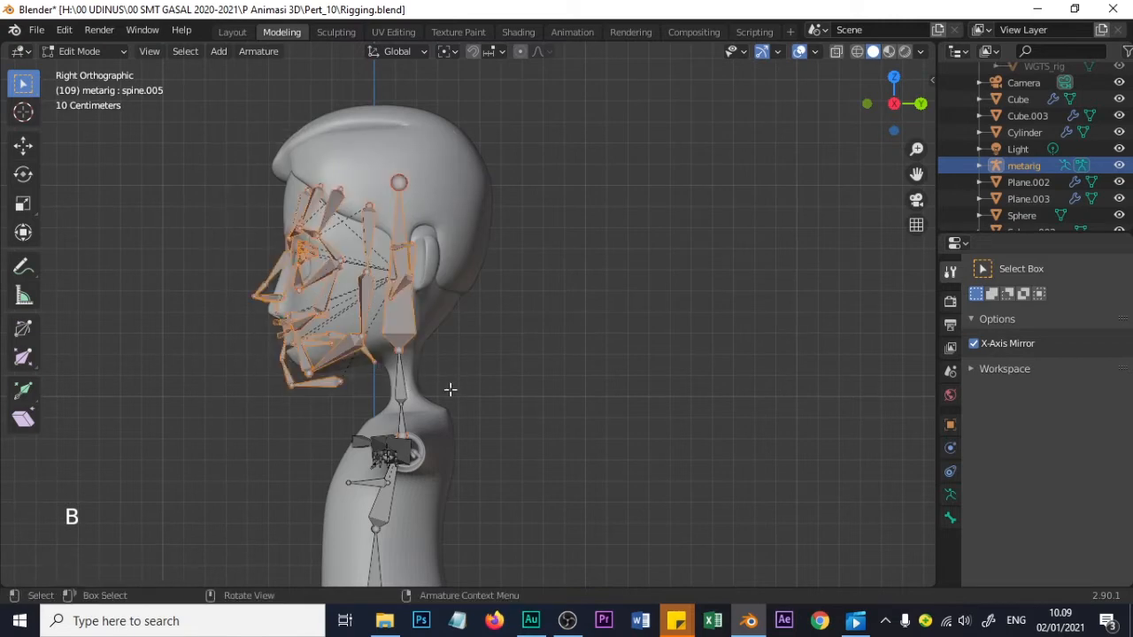
key("g")
right_click(405, 280)
left_click(437, 391)
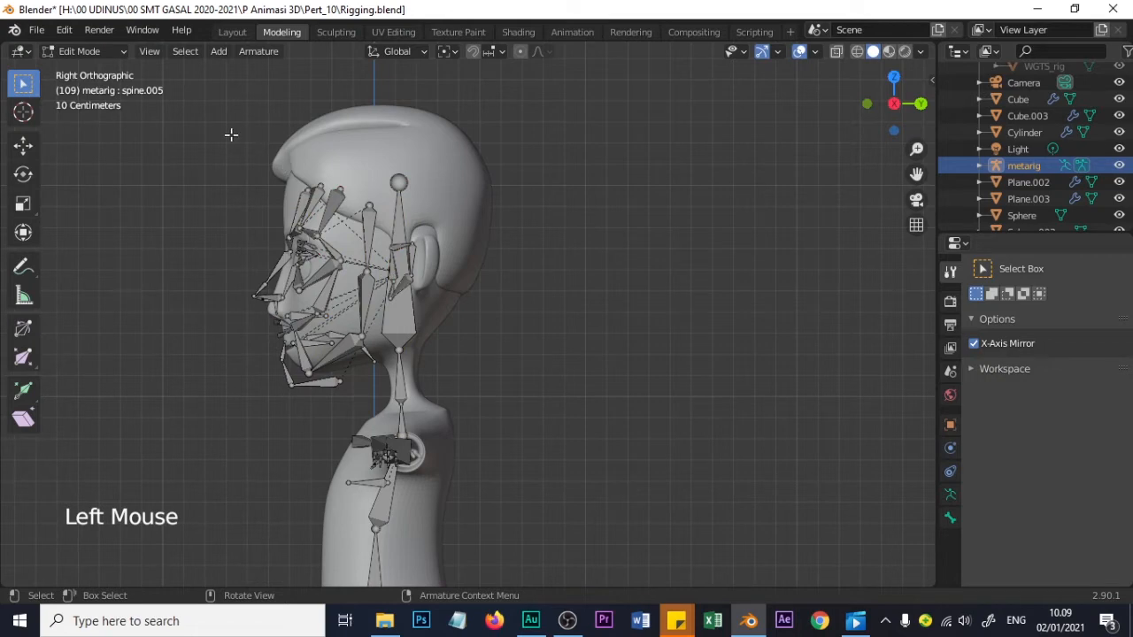
Box-select the head and face bones in side view and move them about 0.01 m back and 0.02 m up
left_click_drag(248, 152, 429, 383)
key("g")
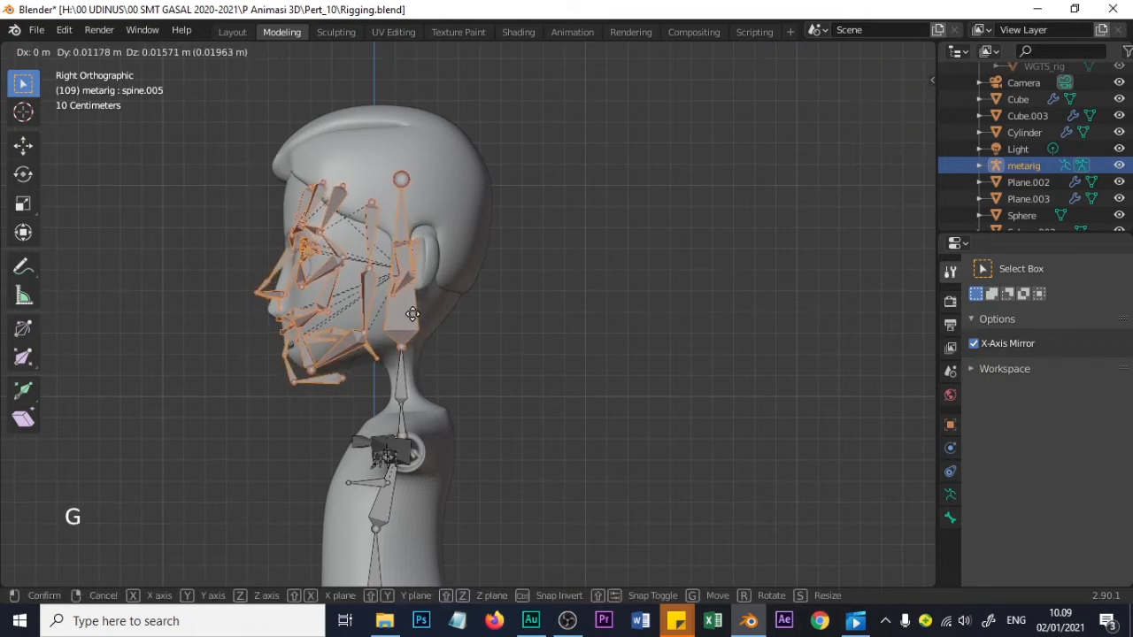
left_click(413, 315)
Move the tip of the top head bone, spine.006, up and slightly forward to the crown of the head
left_click(401, 180)
key("g")
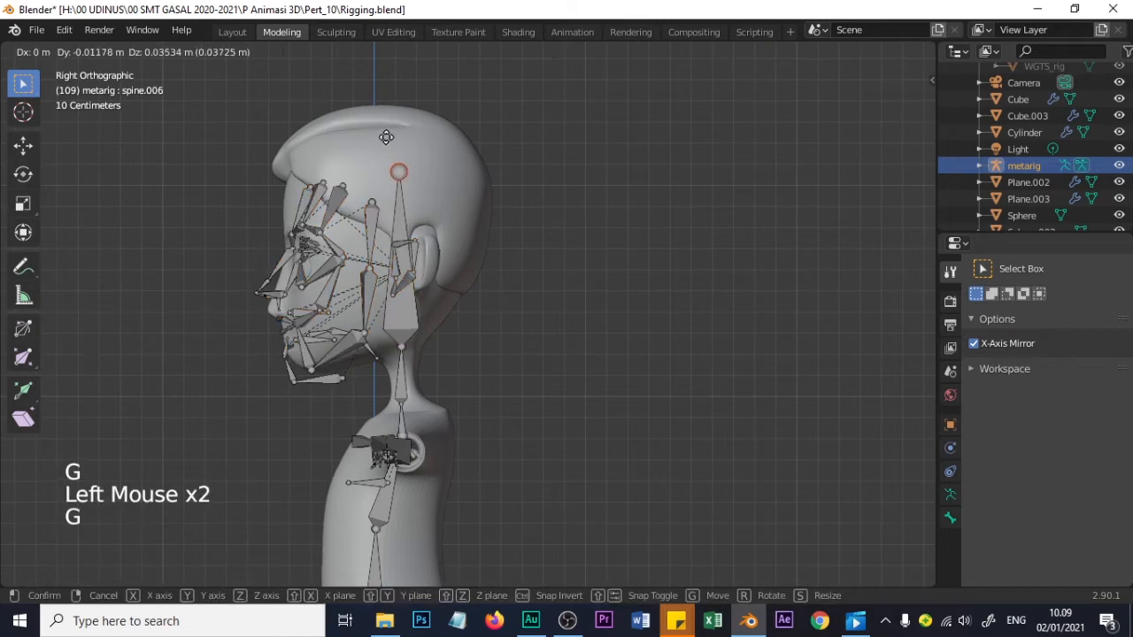
left_click(370, 116)
scroll(372, 116, "down", 2)
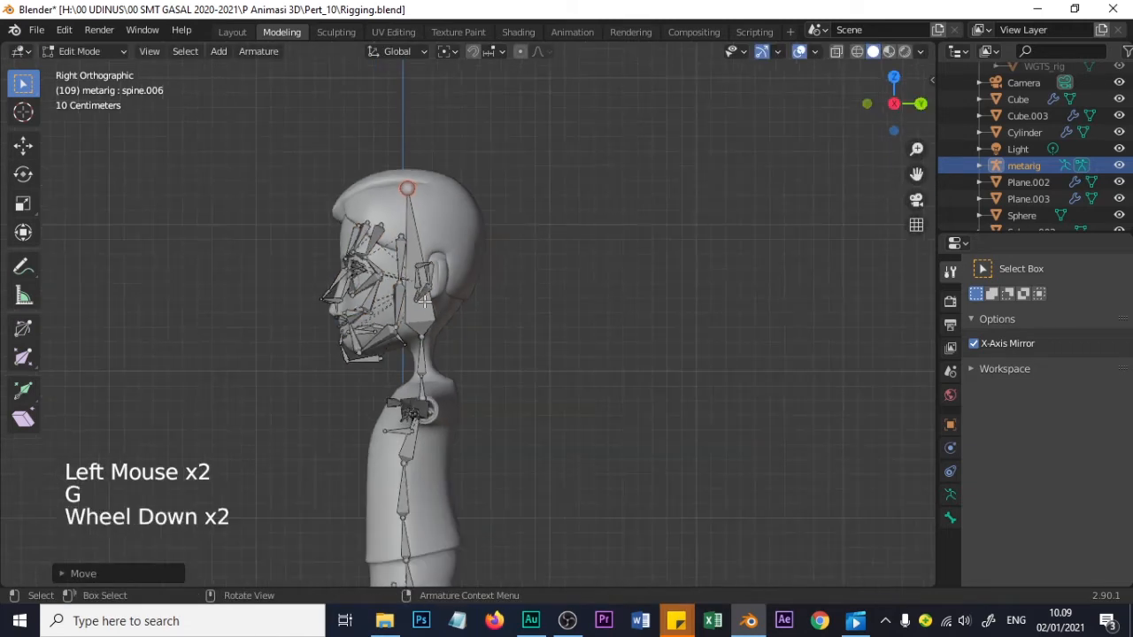
Move the inner joint of shoulder.L back along the Y axis about 0.2 m toward the base of the neck
scroll(435, 346, "up", 2)
scroll(428, 427, "up", 1)
middle_click_drag(428, 427, 347, 497)
left_click(347, 498)
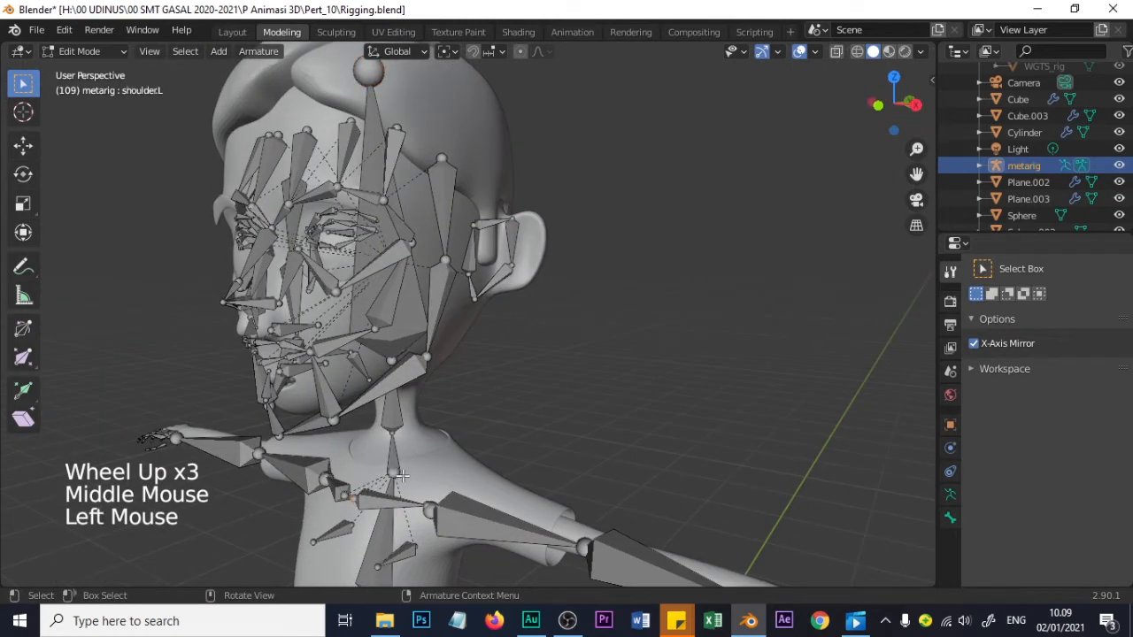
scroll(416, 478, "down", 2)
key("g")
key("y")
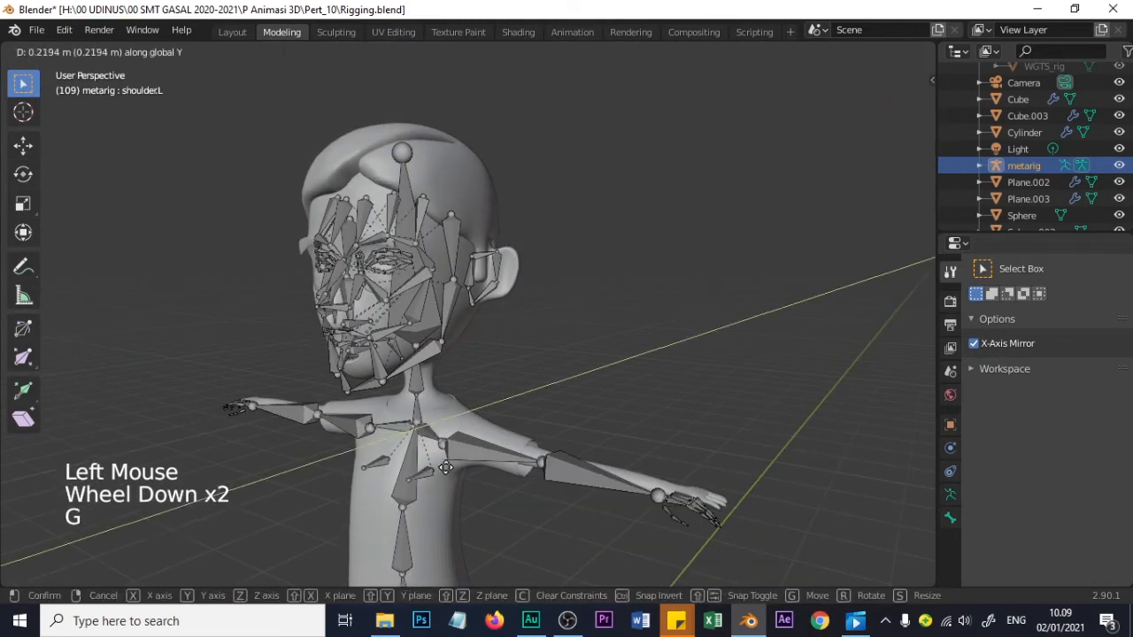
left_click(442, 468)
In top view, move the outer joint of shoulder.L and the start joint of upper_arm.L back in line with the arm
mouse_move(487, 457)
middle_mouse_down()
mouse_move(443, 455)
mouse_move(481, 453)
middle_mouse_up()
left_click(466, 449)
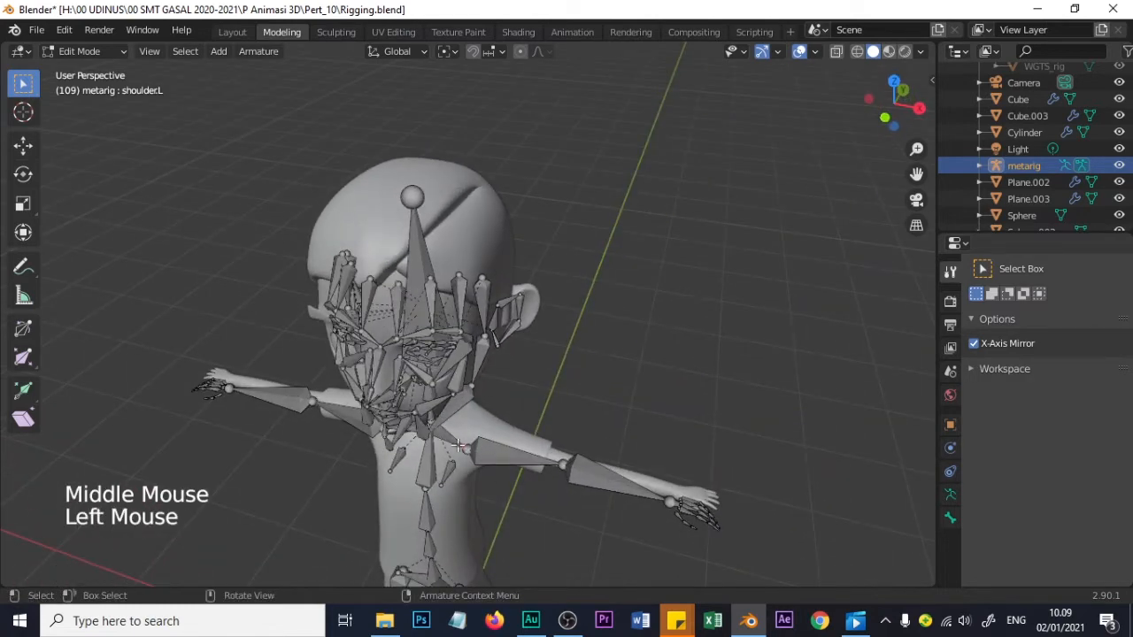
key("KP_7")
scroll(511, 421, "up", 4)
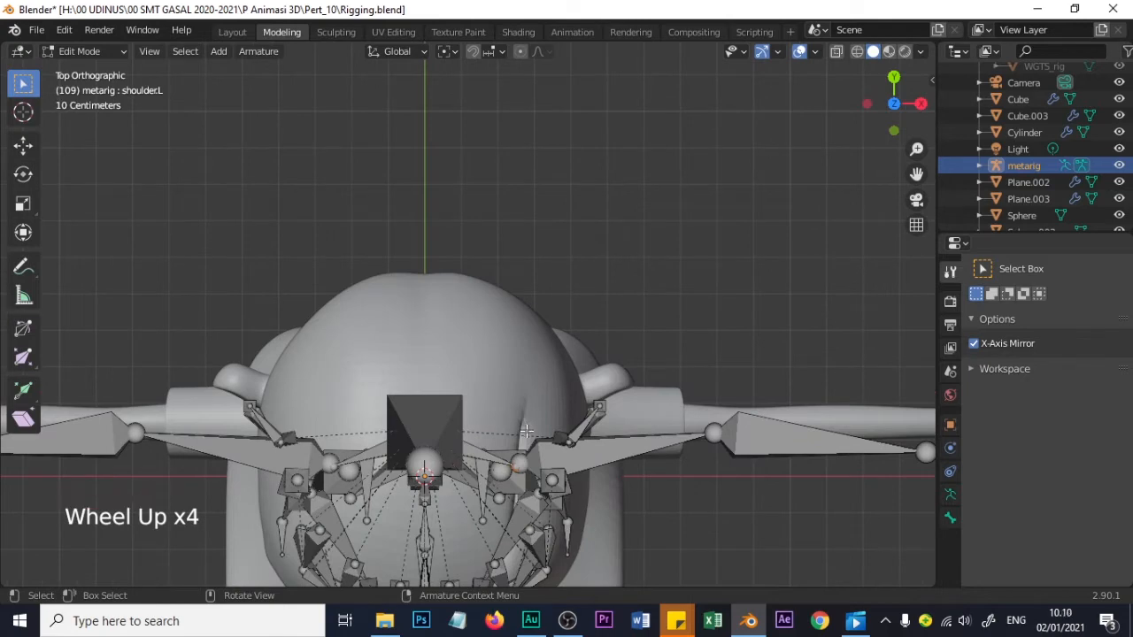
key("g")
left_click(528, 402)
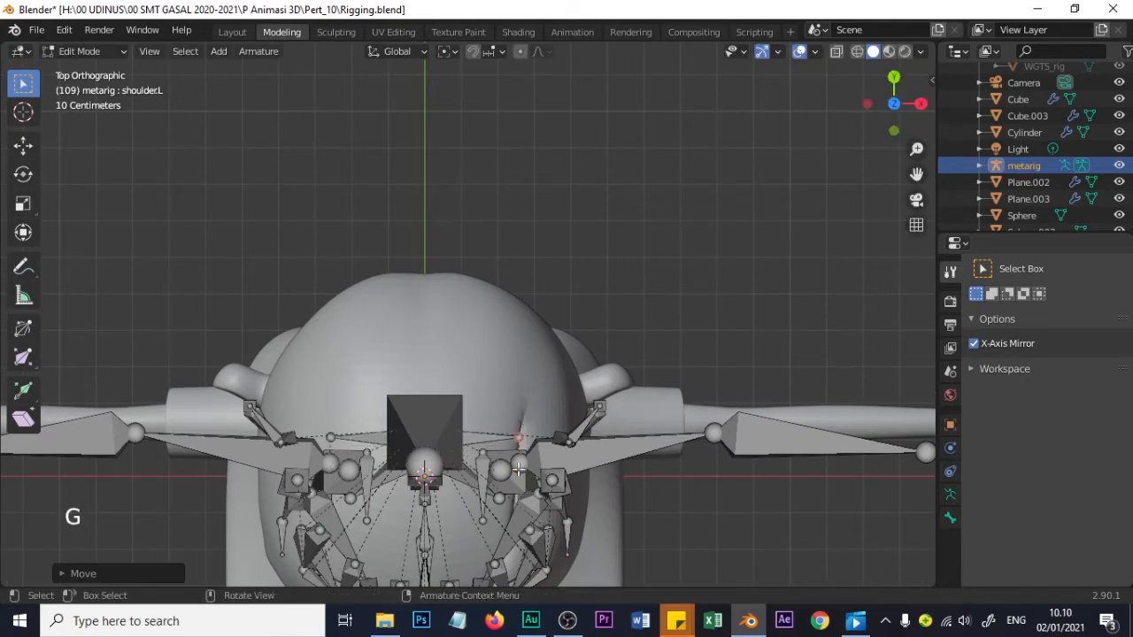
left_click(519, 465)
key("g")
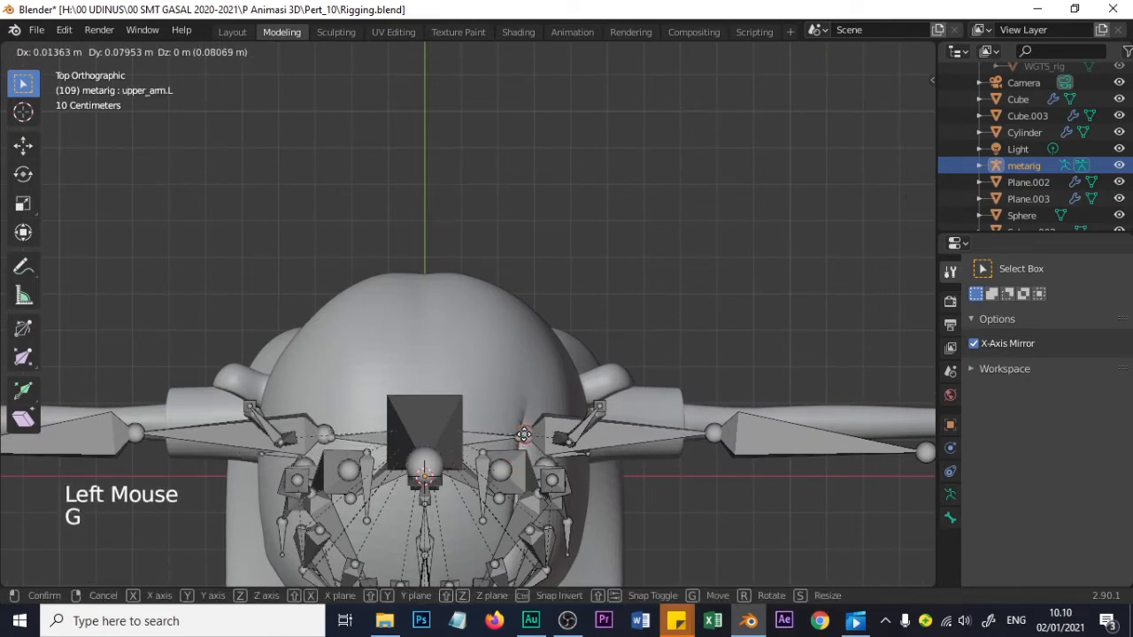
left_click(524, 427)
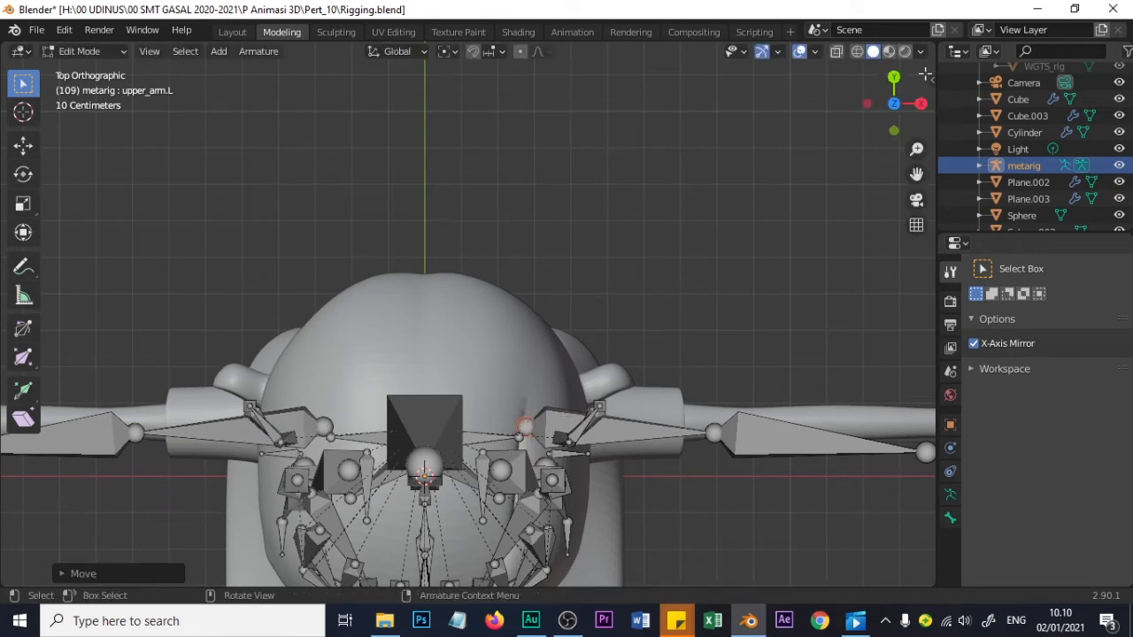
Turn on X-ray display while keeping solid shading so the bones can be seen inside the model
left_click(857, 51)
left_click(854, 52)
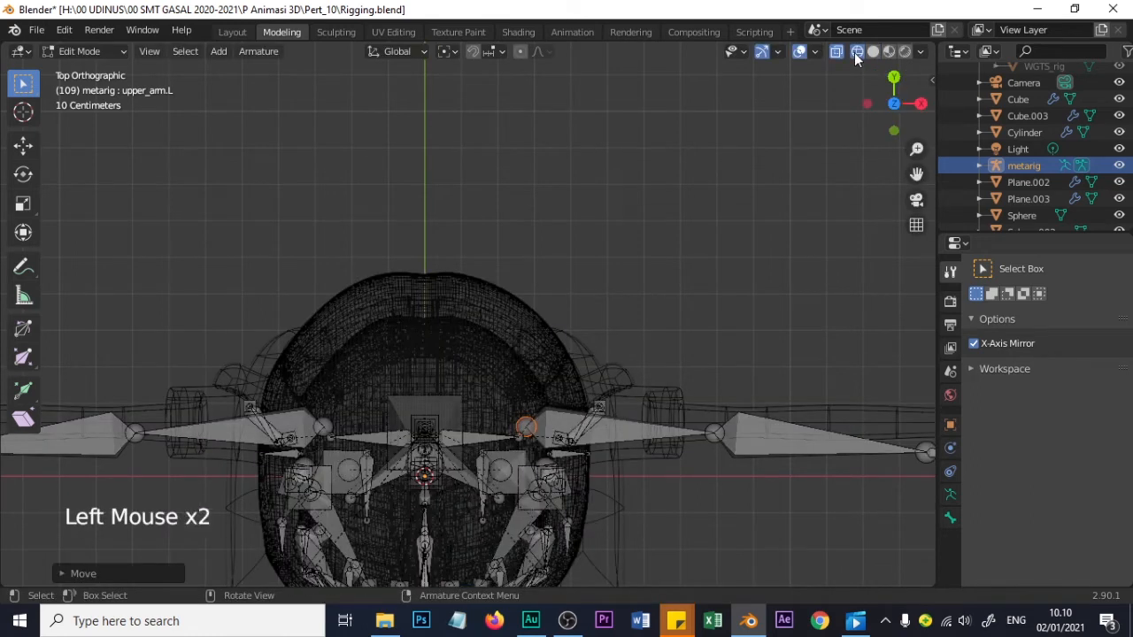
left_click(873, 51)
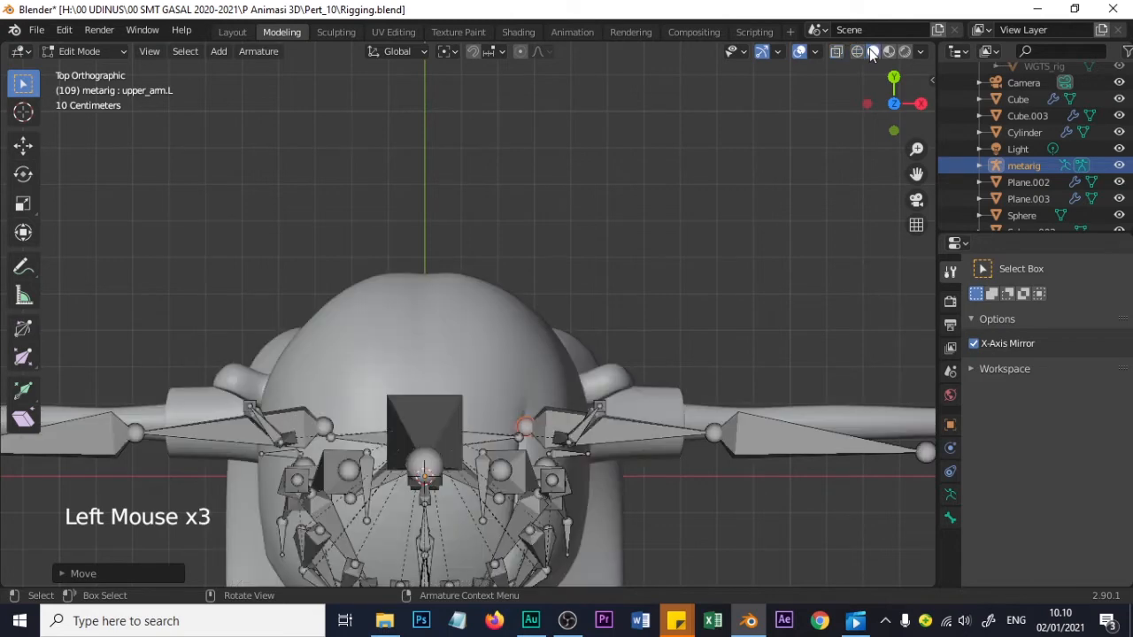
left_click(837, 51)
left_click(840, 52)
left_click(839, 51)
left_click(840, 51)
left_click(839, 51)
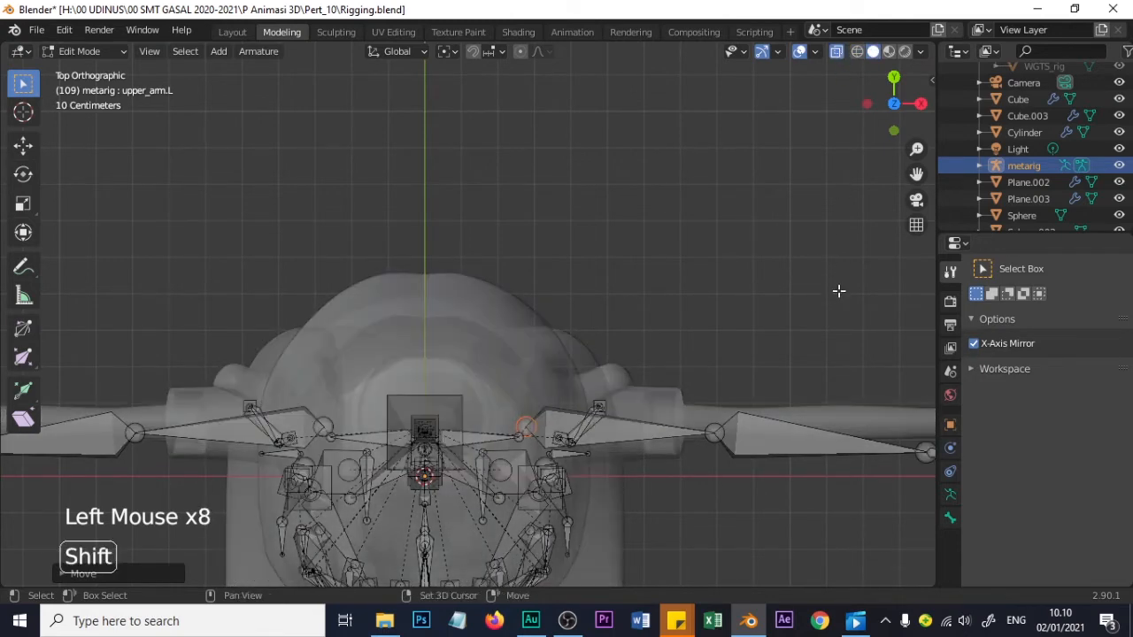
In top view, move the elbow joint of upper_arm.L into the middle of the model's arm
middle_click_drag(838, 291, 538, 239, "shift")
left_click(457, 381)
scroll(458, 381, "up", 2)
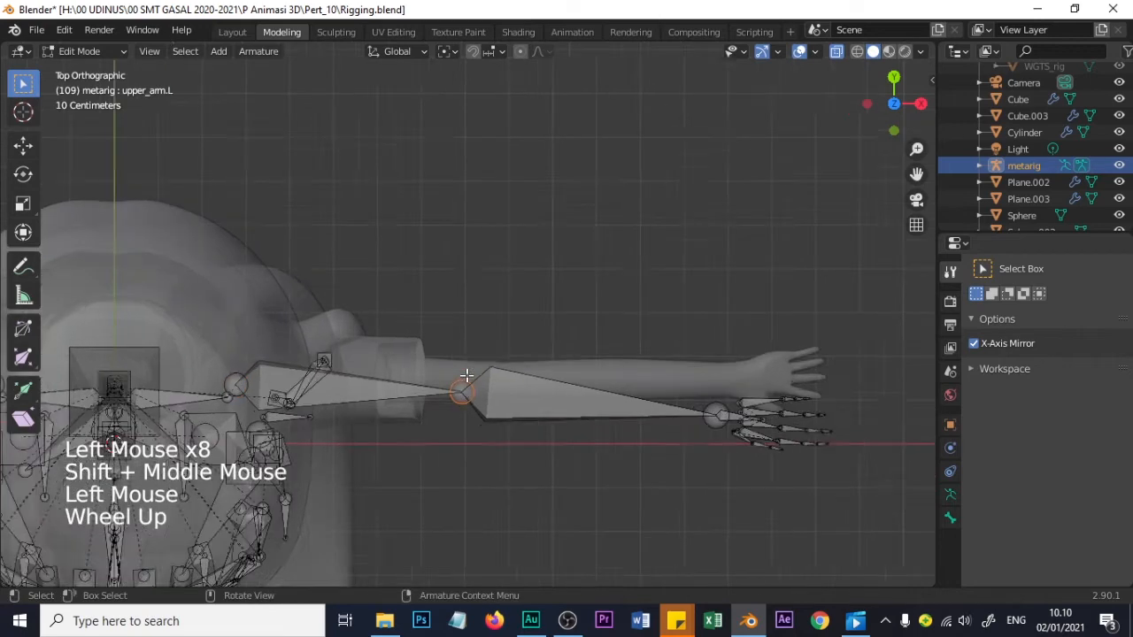
key("g")
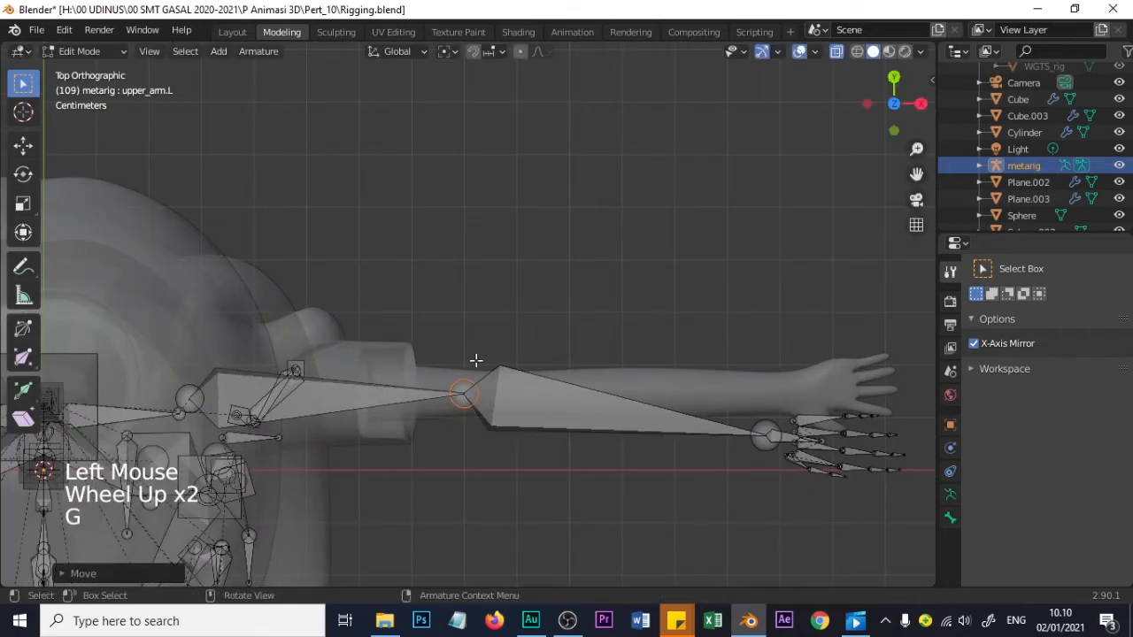
key("g")
left_click(468, 357)
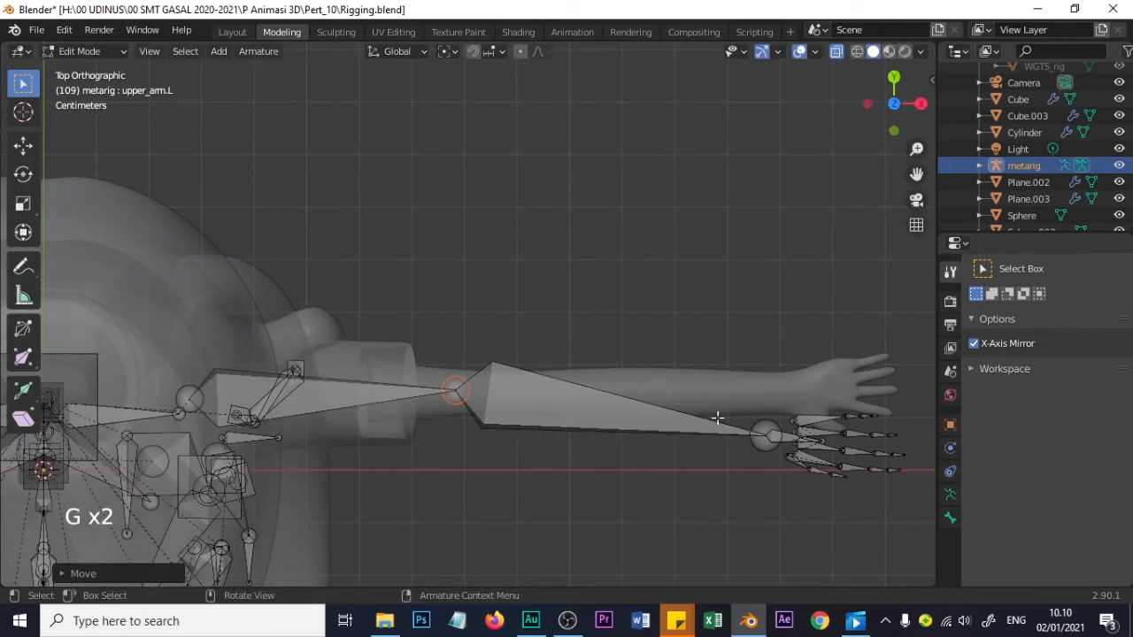
Box-select the left hand and finger bones and move them about 0.04 m outward and 0.08 m back onto the hand
left_click_drag(777, 494, 912, 412)
key("g")
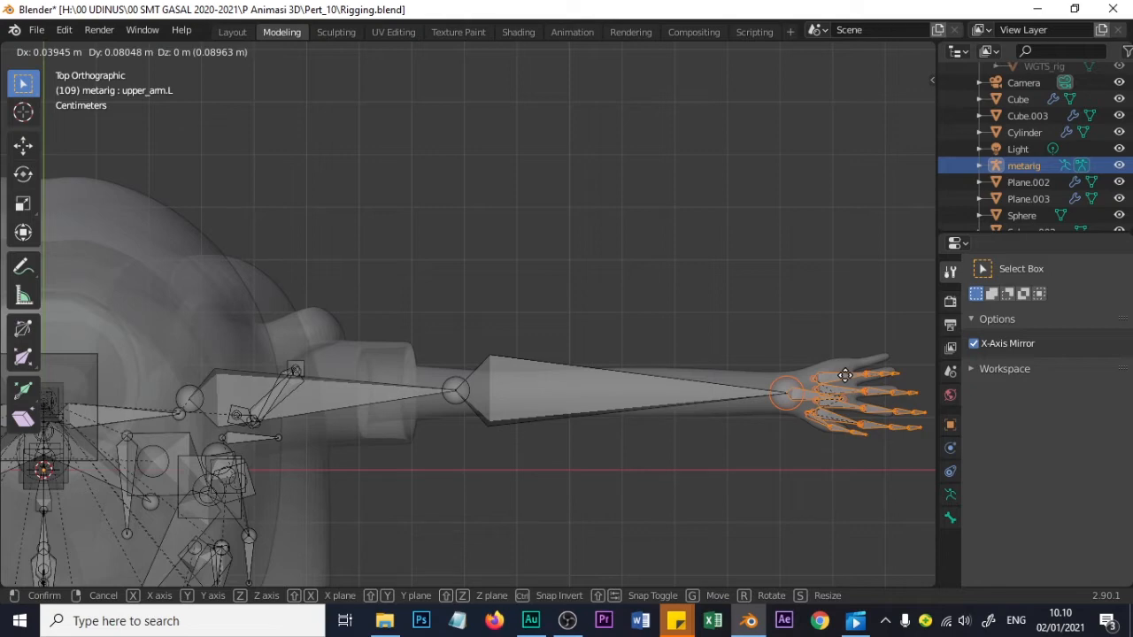
left_click(846, 375)
scroll(847, 384, "down", 3)
scroll(835, 412, "up", 2)
scroll(797, 424, "down", 3)
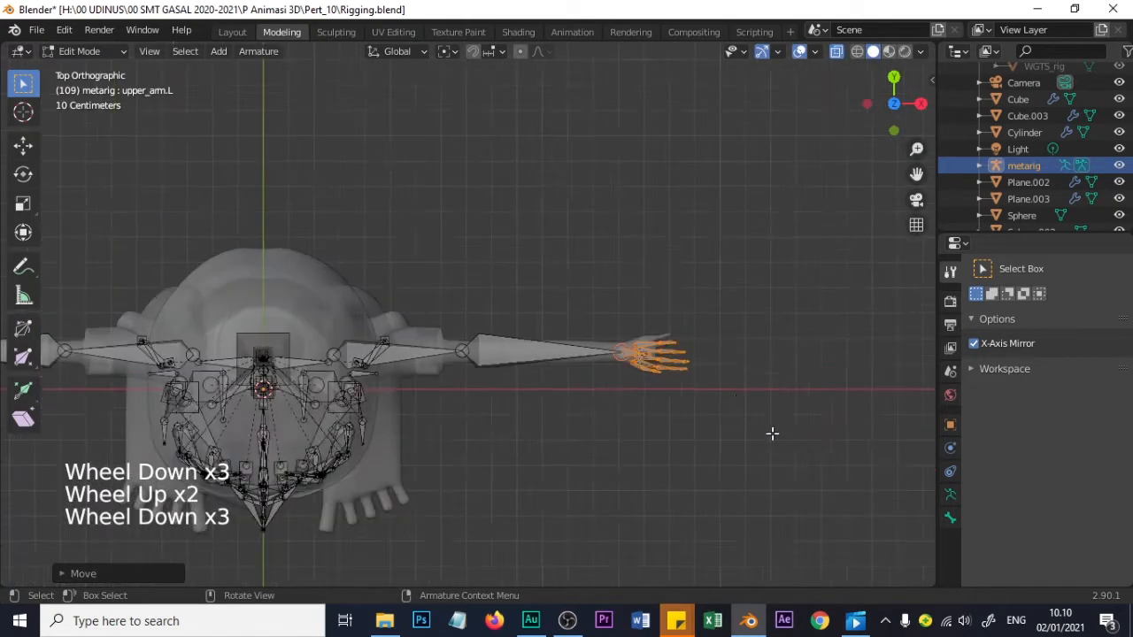
scroll(762, 437, "down", 1)
scroll(478, 485, "up", 1)
In right side view, move the ankle joint at the end of shin.L back into the model's ankle
middle_click_drag(447, 502, 393, 381)
key("KP_1")
key("KP_3")
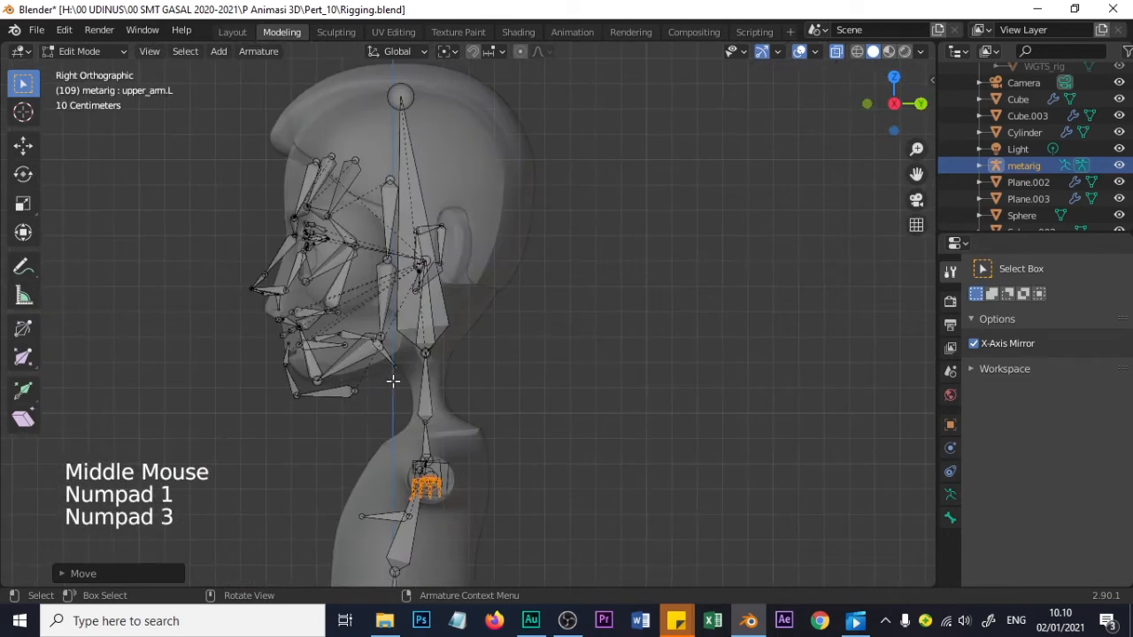
middle_click_drag(441, 522, 473, 87, "shift")
scroll(407, 298, "down", 2)
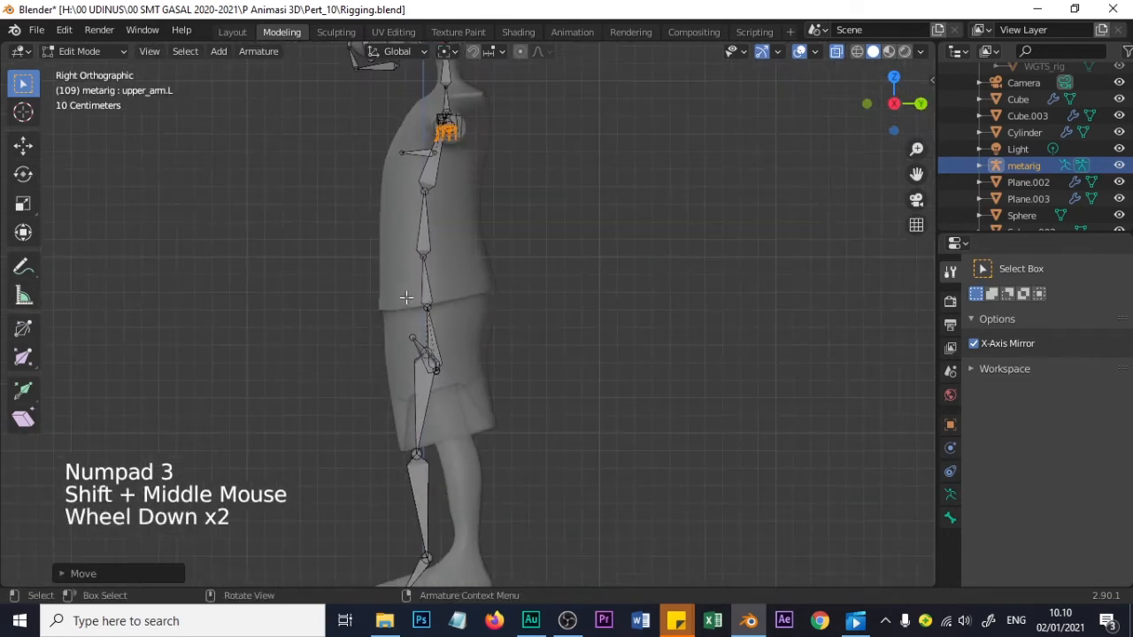
scroll(405, 299, "up", 1)
scroll(406, 299, "up", 1)
scroll(433, 514, "down", 2)
scroll(425, 505, "up", 1)
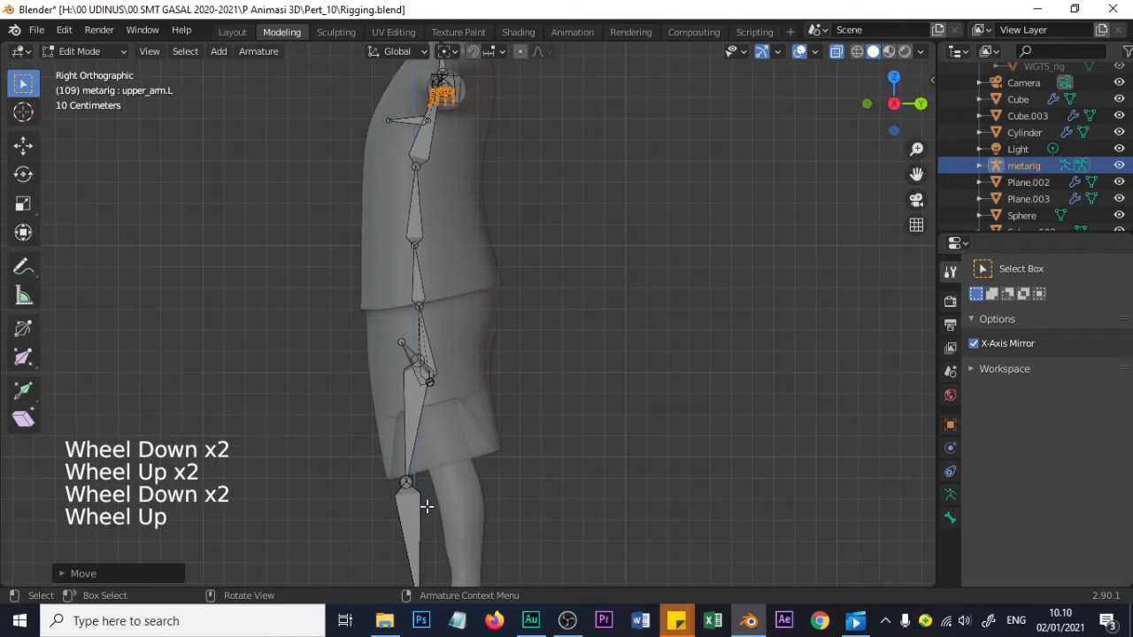
key("shift")
middle_click_drag(495, 498, 452, 354, "shift")
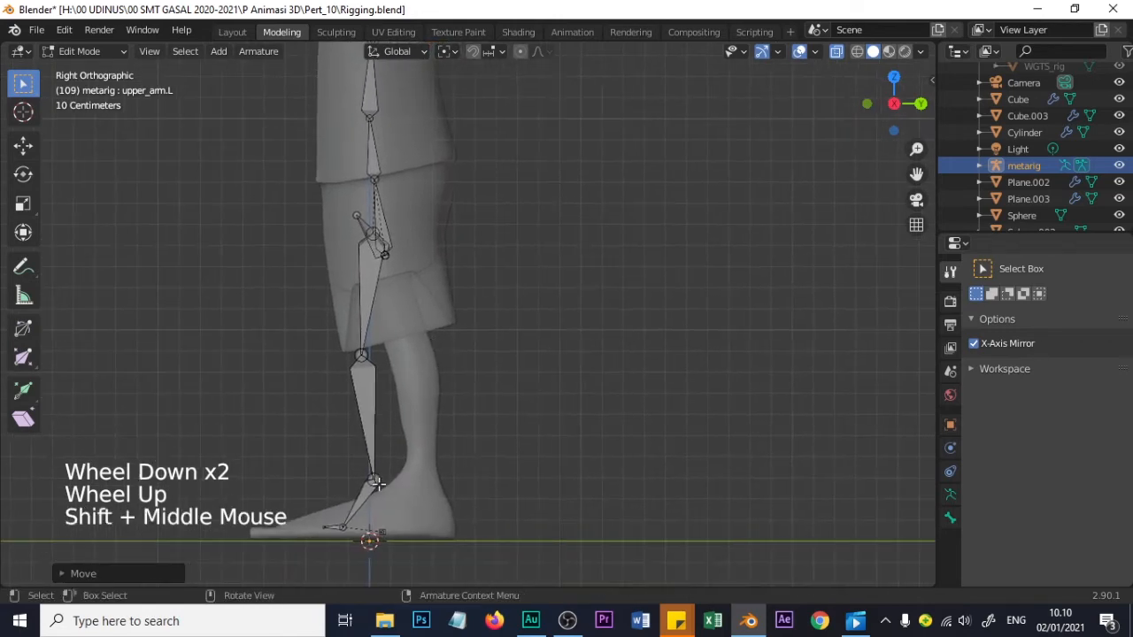
left_click(377, 479)
key("g")
left_click(449, 478)
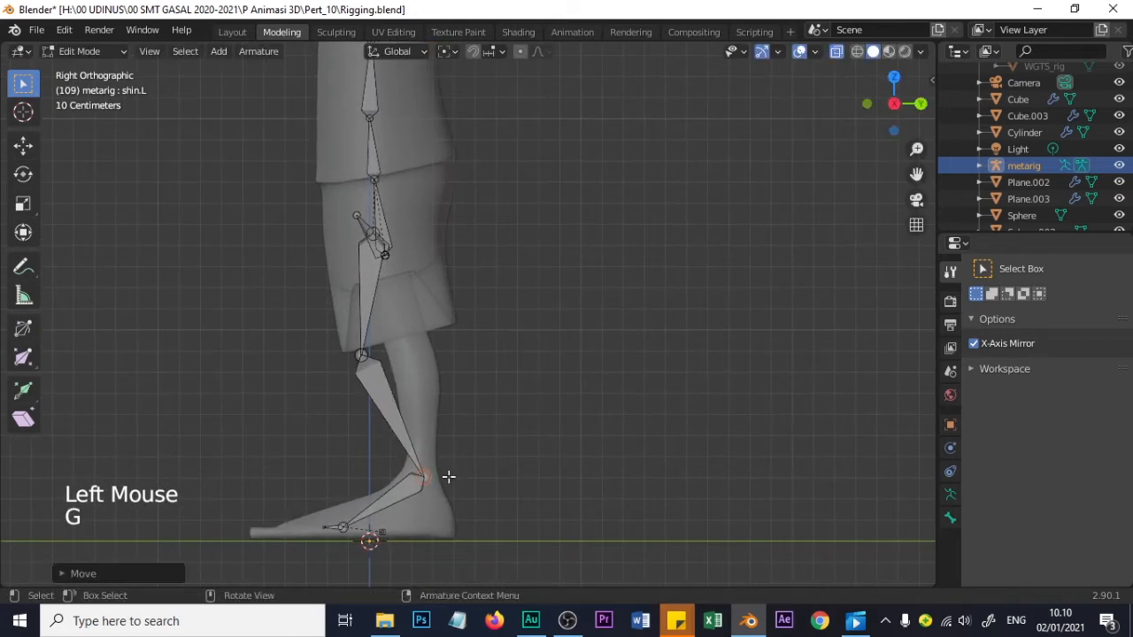
Move the knee joint back into the leg and shift the upper joint of thigh.L slightly back and down
left_click(365, 354)
key("g")
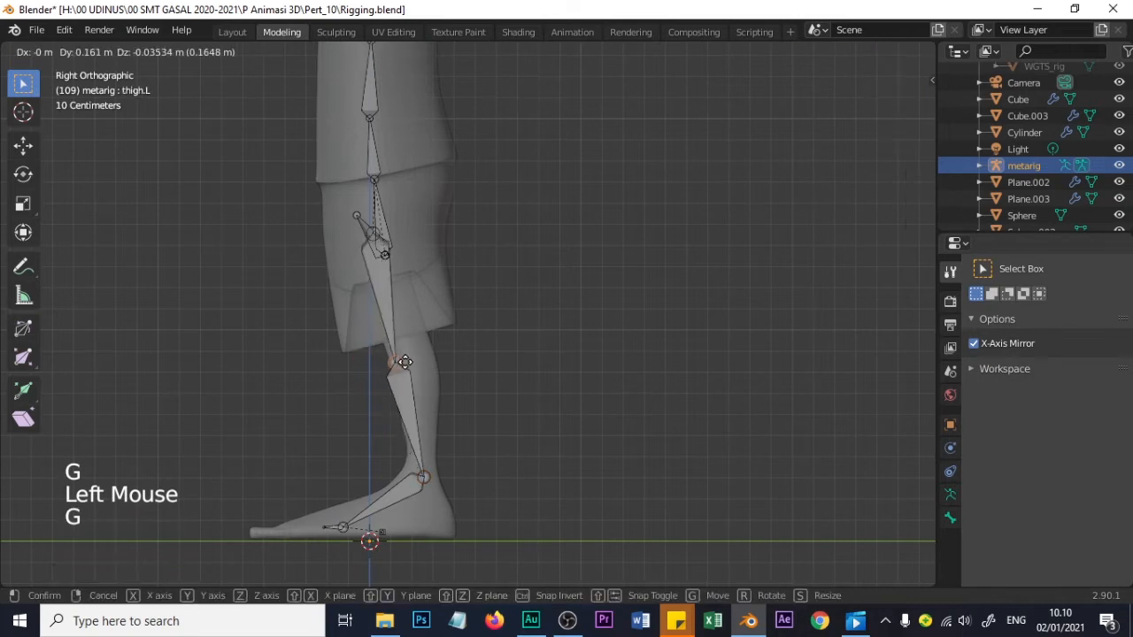
left_click(404, 362)
left_click(381, 231)
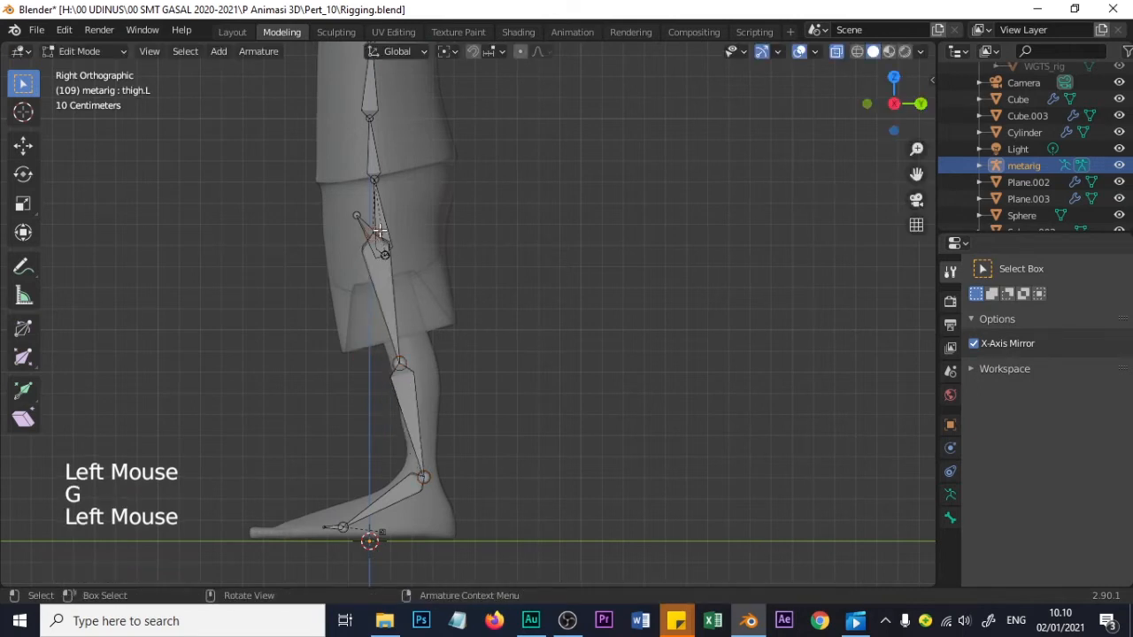
key("g")
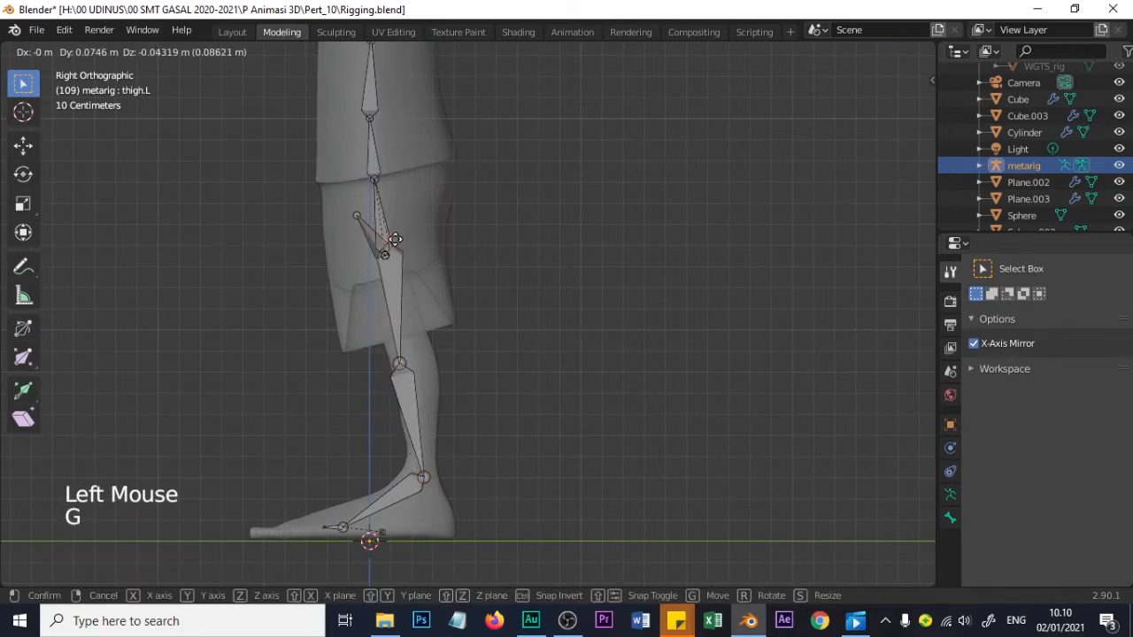
left_click(392, 240)
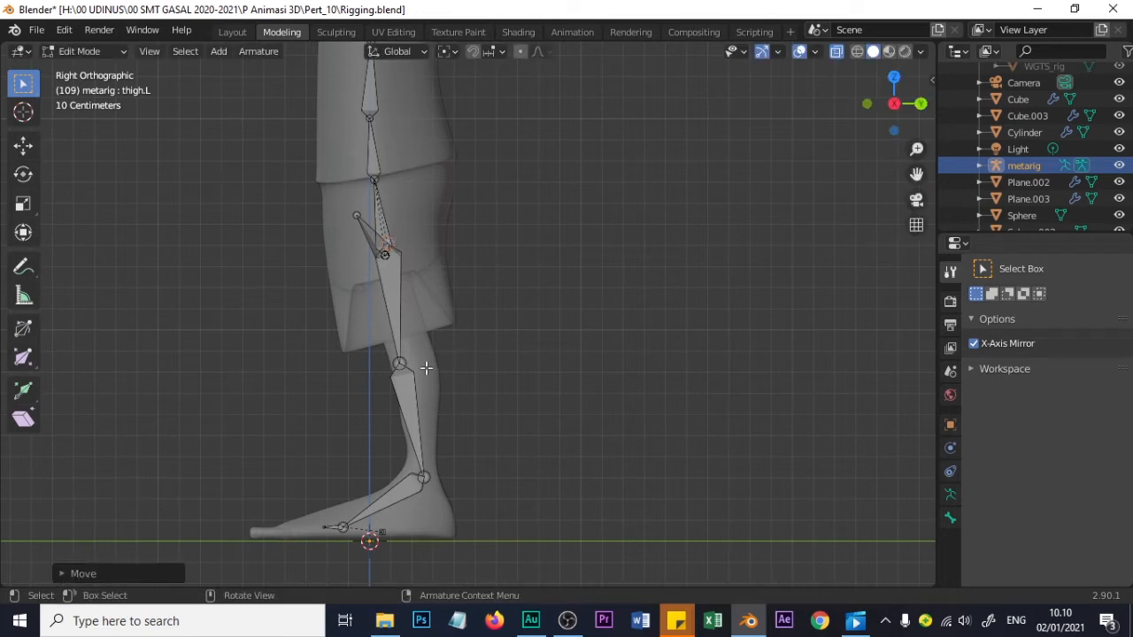
Box-select the toe bone and move it to the front of the foot, then extend the toe.L tip to the toes' end
left_click(327, 529)
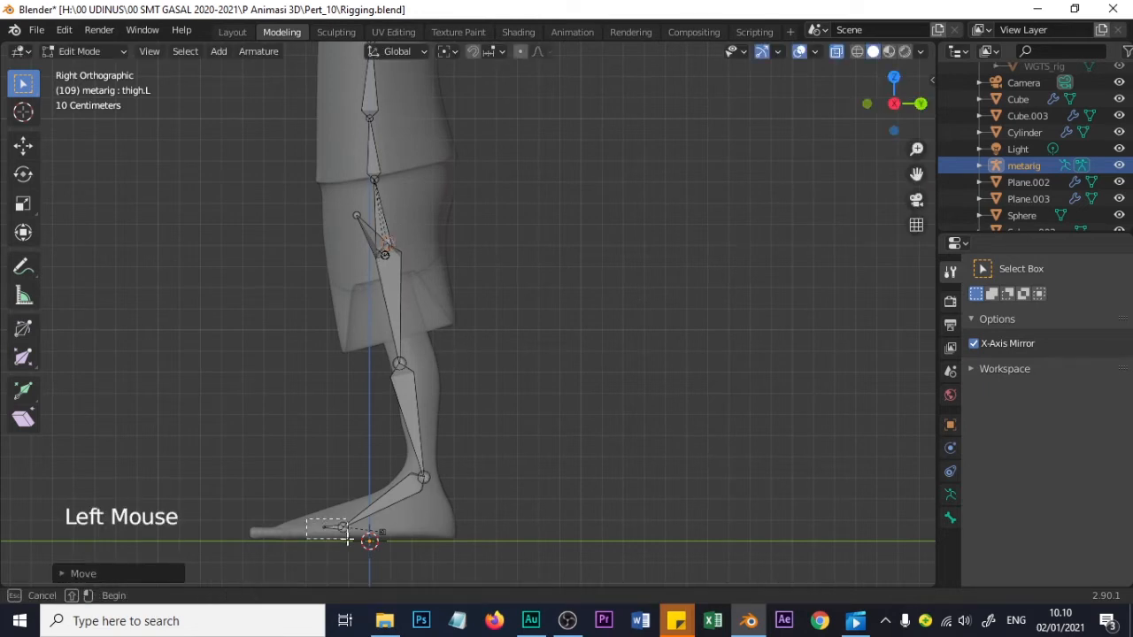
key("g")
left_click(251, 540)
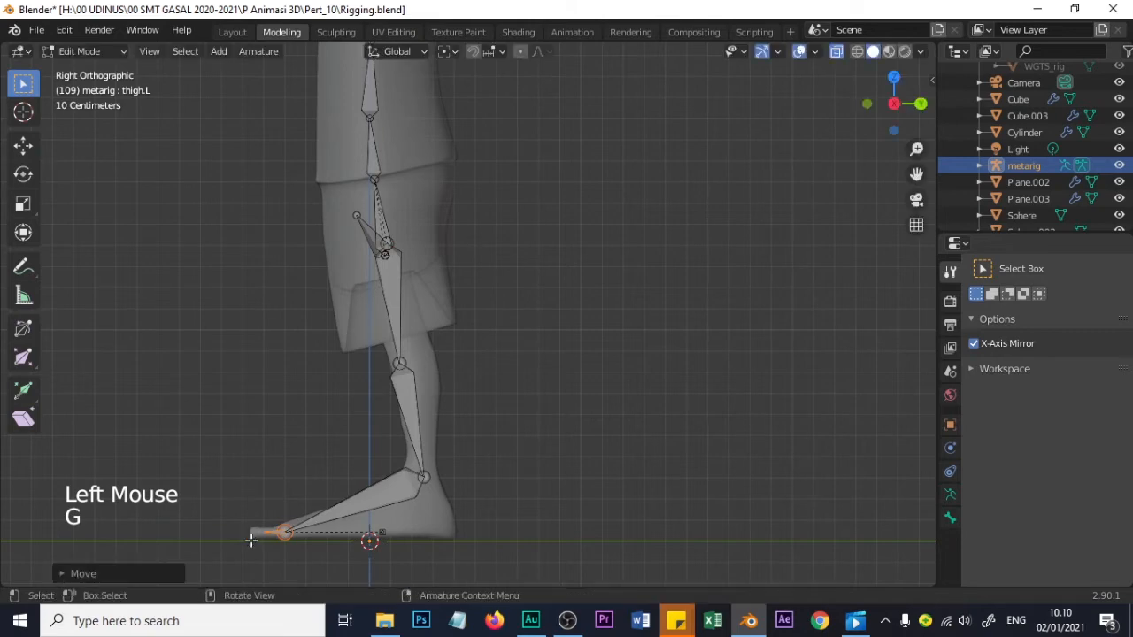
left_click(255, 526)
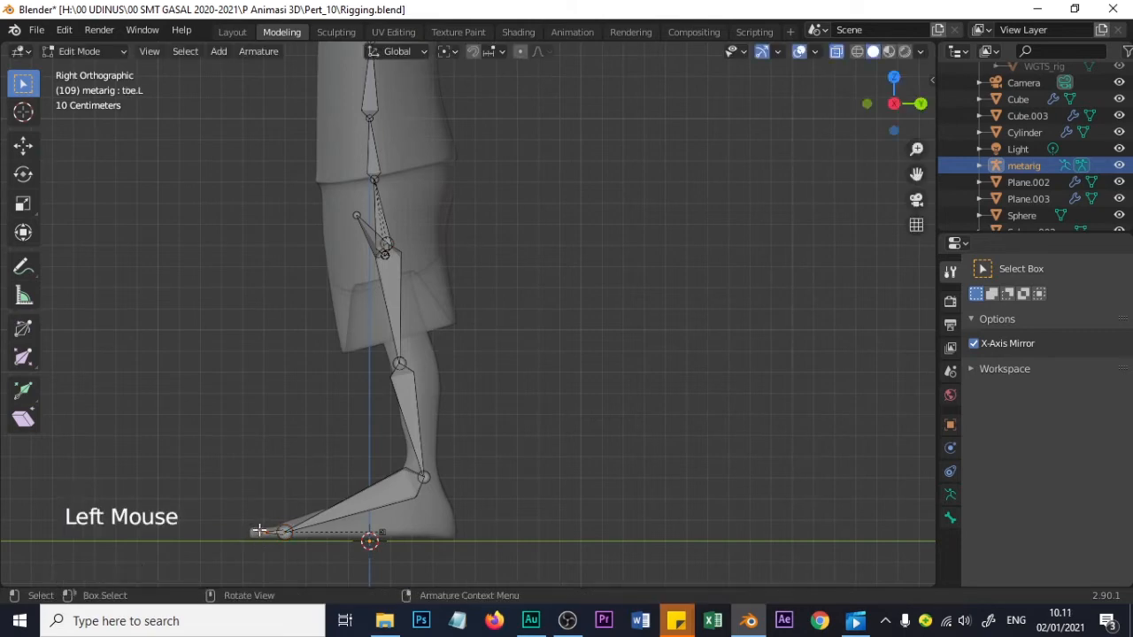
key("g")
left_click(243, 530)
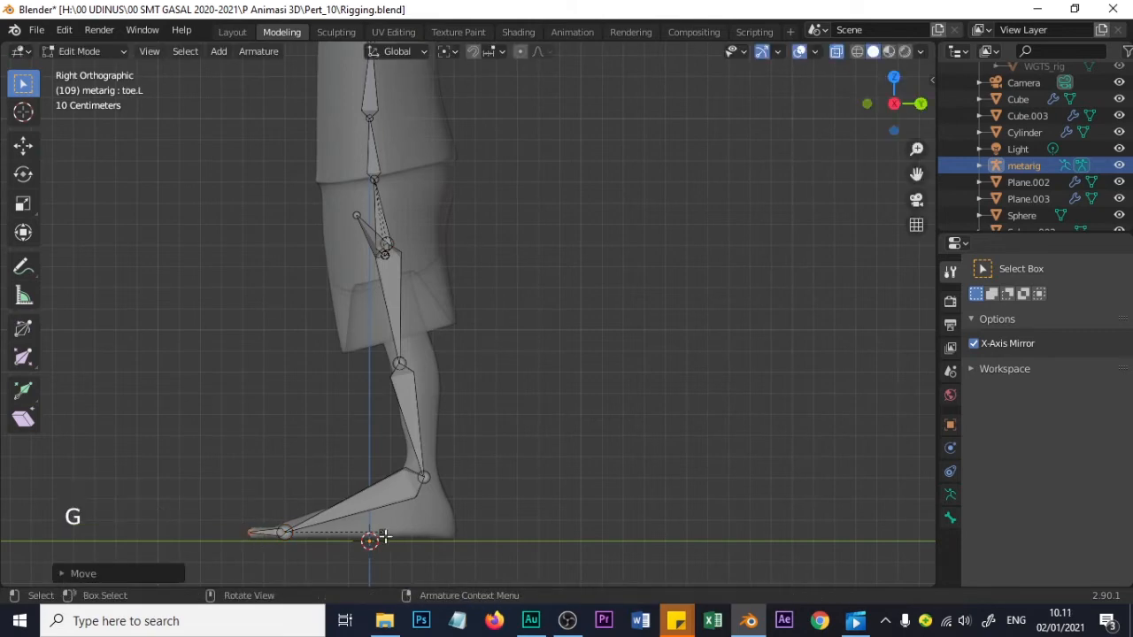
Move the heel bone's front end about 0.23 m back into the heel, and pelvis.L's tip about 0.13 m back and 0.05 m up
left_click(375, 536)
key("g")
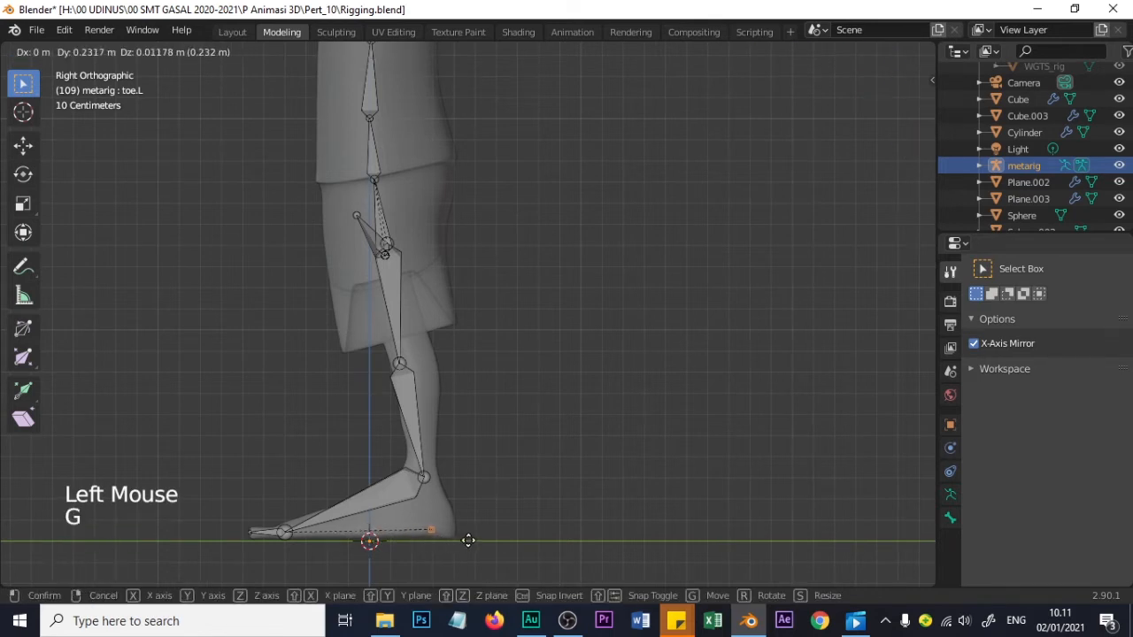
left_click(468, 541)
left_click(357, 213)
key("g")
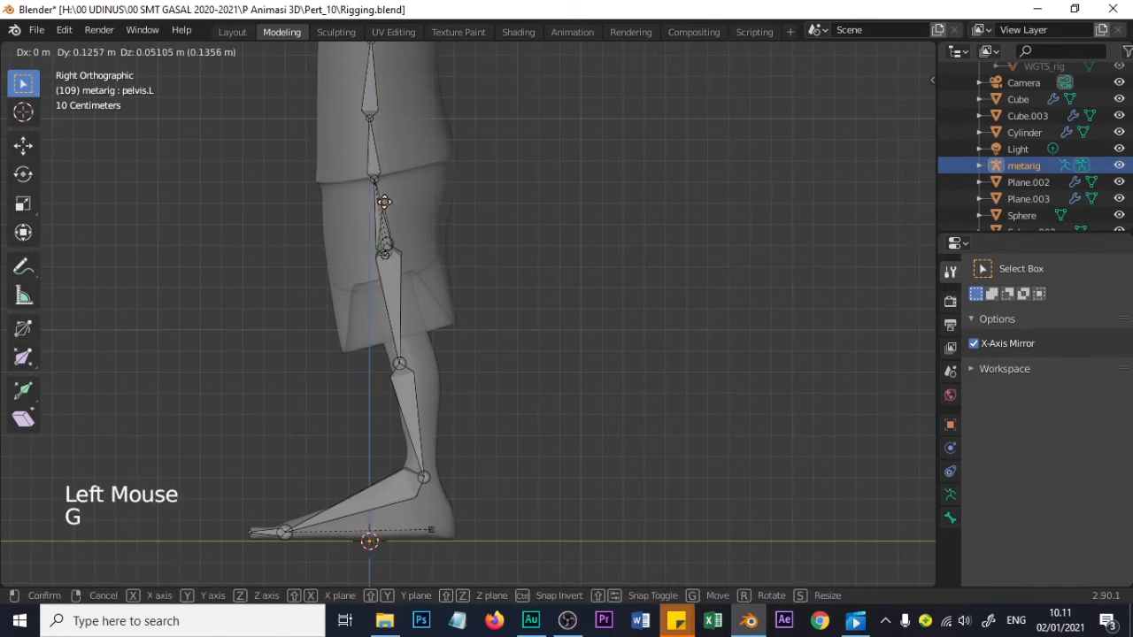
left_click(383, 202)
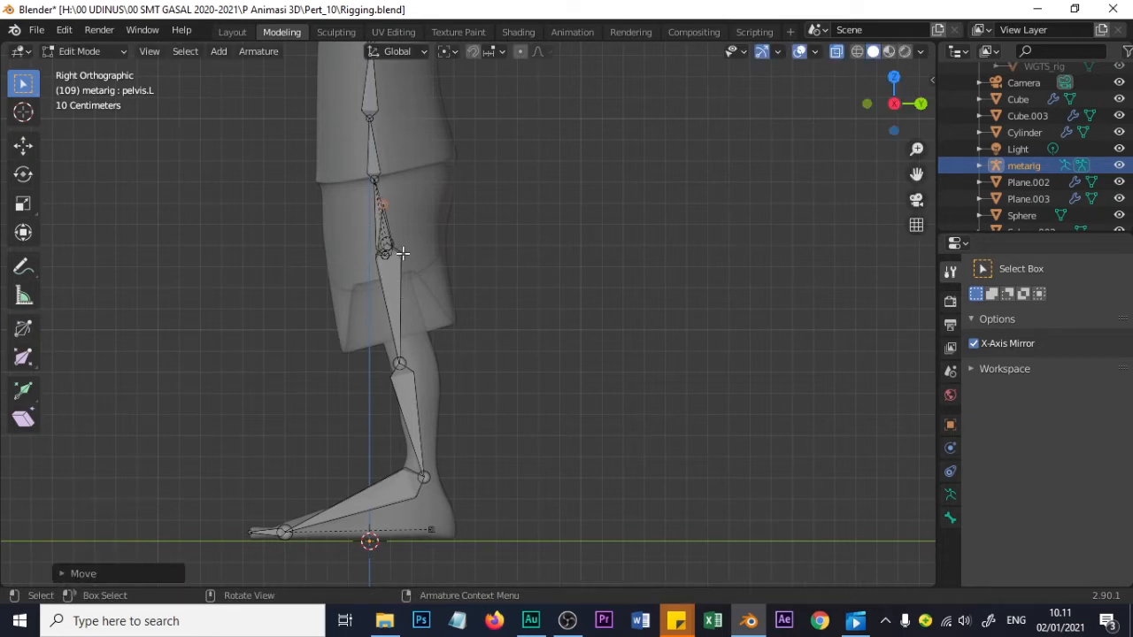
Lower the shin.L ankle joint about 0.03 m and shift the spine joint at the shirt hem about 0.04 m back
left_click(427, 479)
key("g")
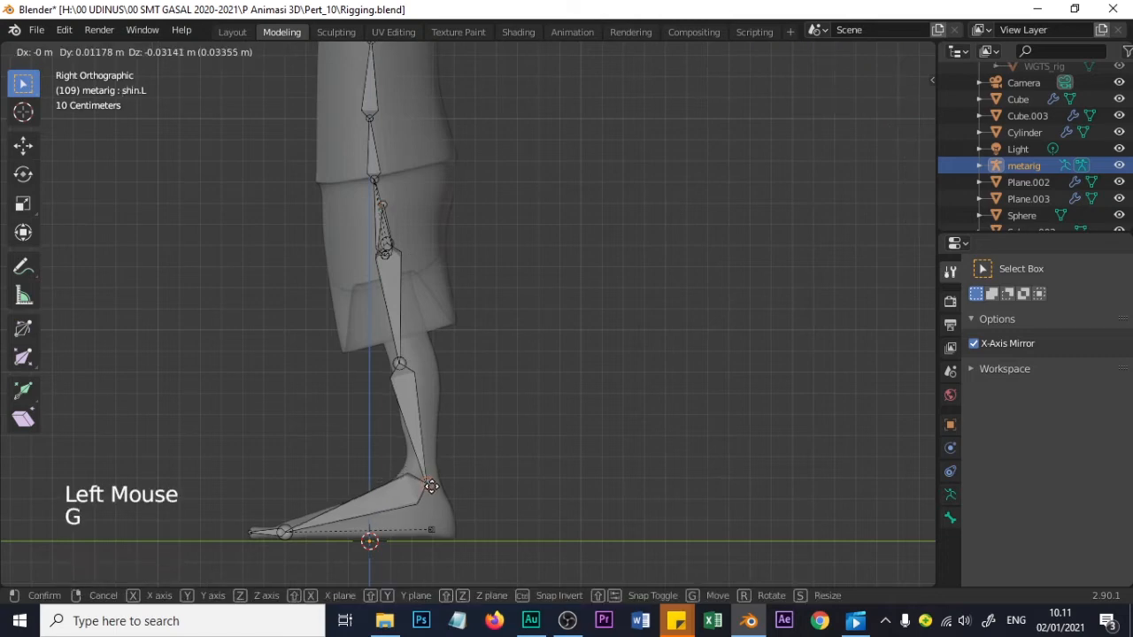
left_click(431, 485)
scroll(420, 227, "down", 2)
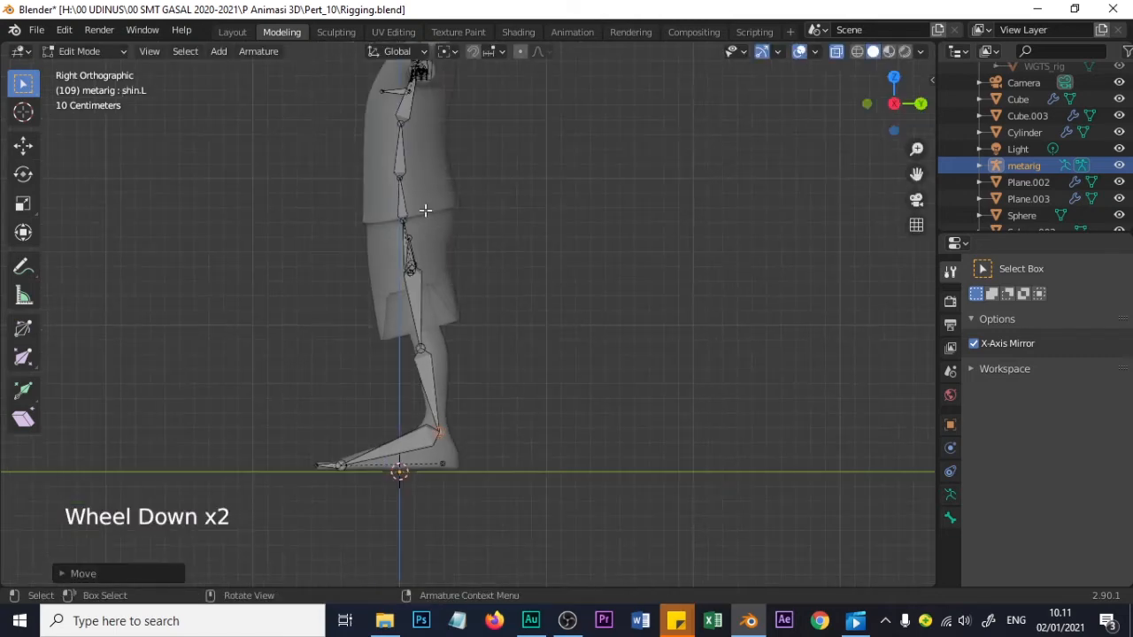
middle_click_drag(425, 213, 468, 337, "shift")
scroll(460, 245, "up", 2)
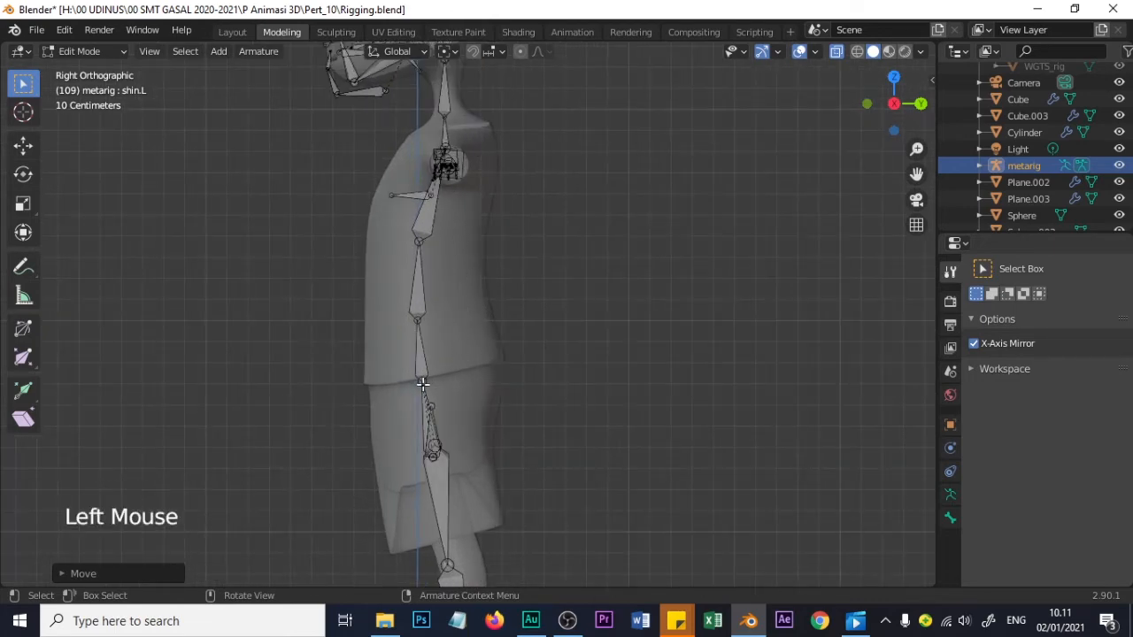
left_click(422, 382)
key("g")
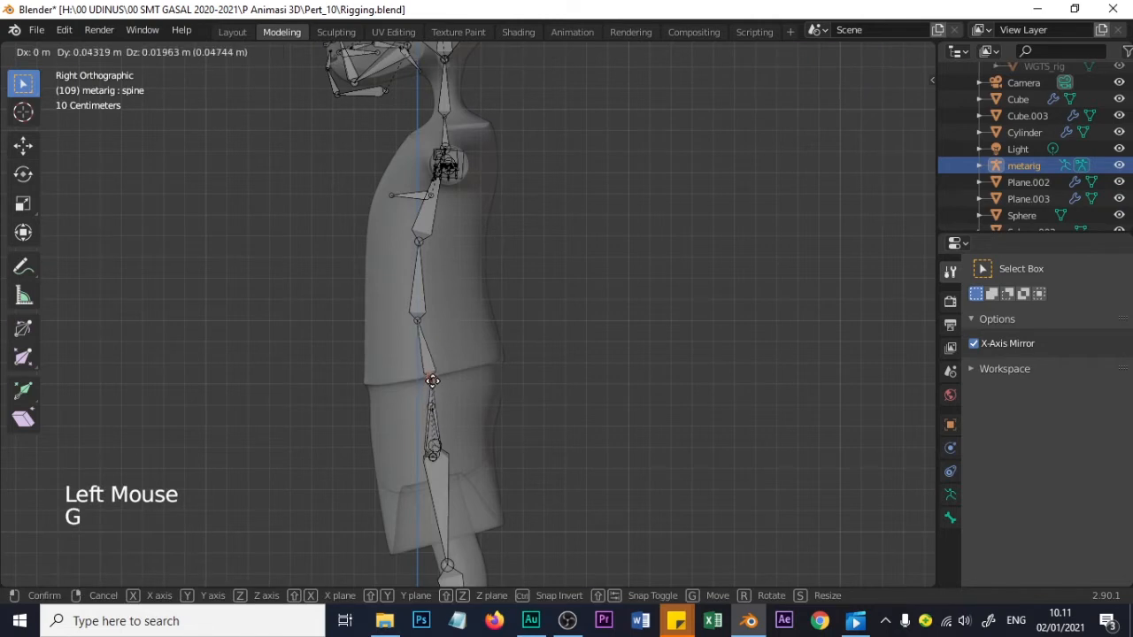
left_click(432, 381)
Shift the joint at the base of spine.004 slightly back and up inside the neck
middle_click_drag(461, 239, 503, 357, "shift")
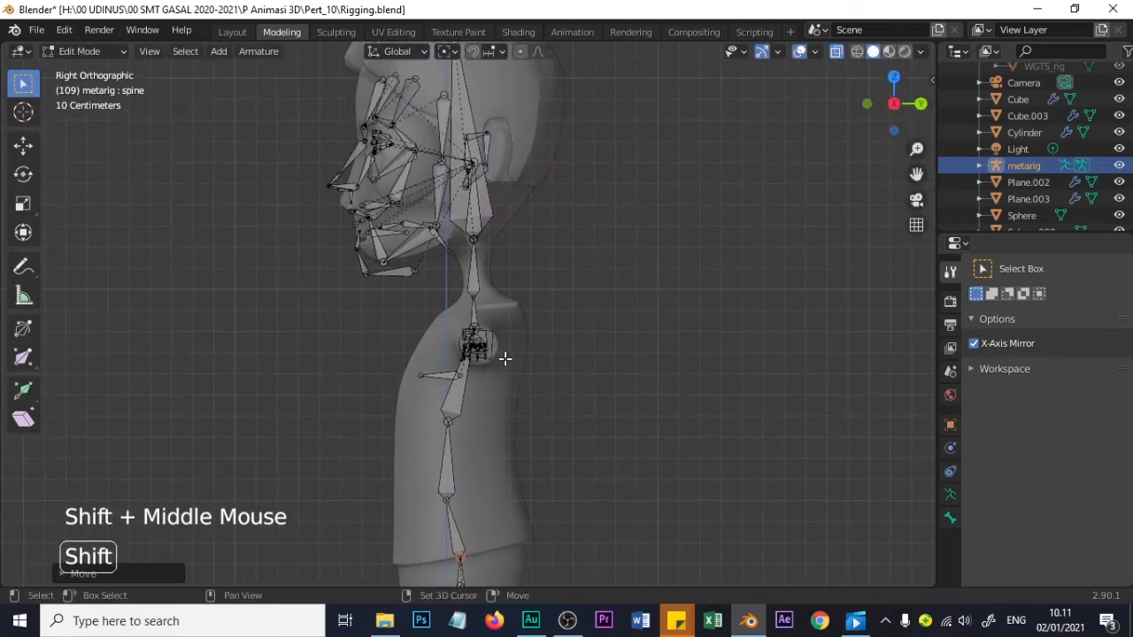
left_click(472, 295)
key("g")
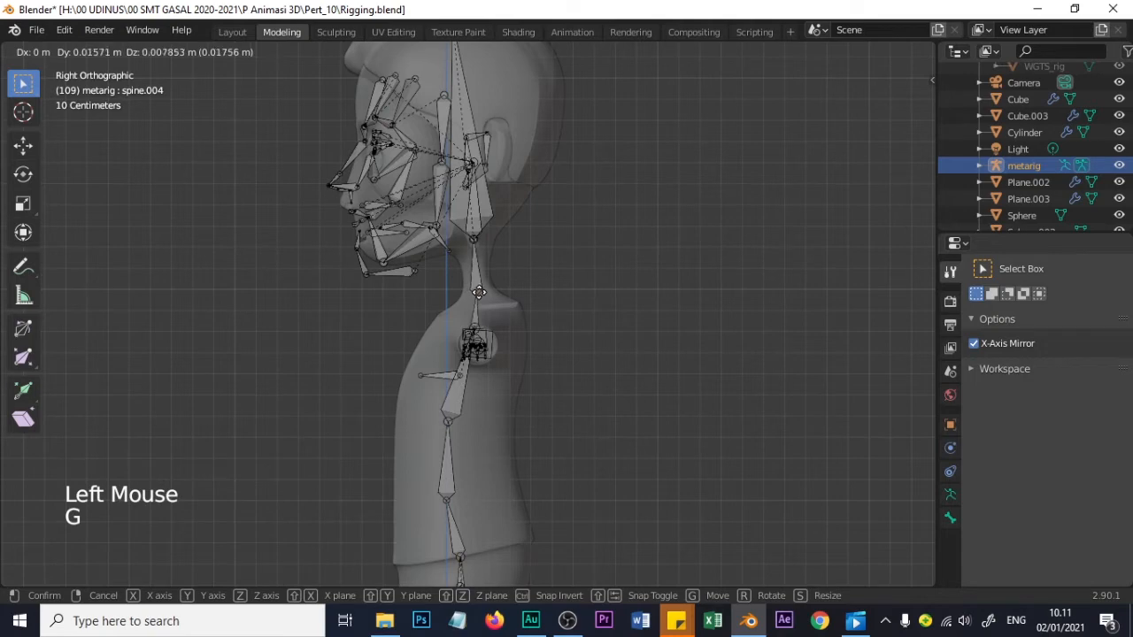
left_click(478, 287)
scroll(478, 287, "down", 1)
scroll(475, 286, "up", 1)
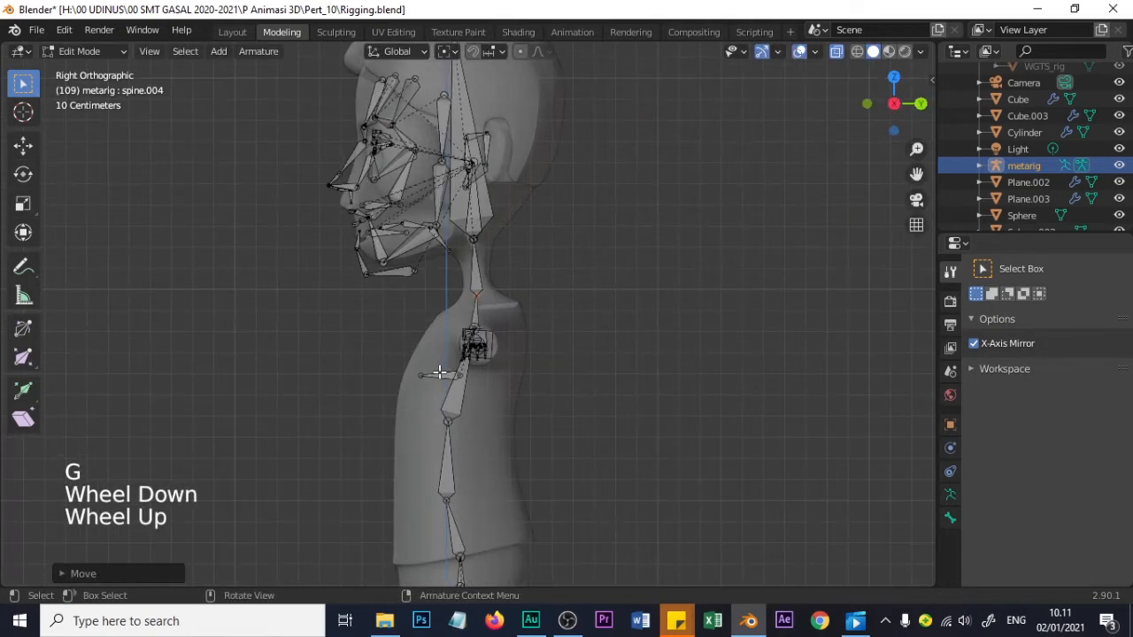
Examine how the left hand and finger bones line up with the hand model in perspective and from above
key("KP_1")
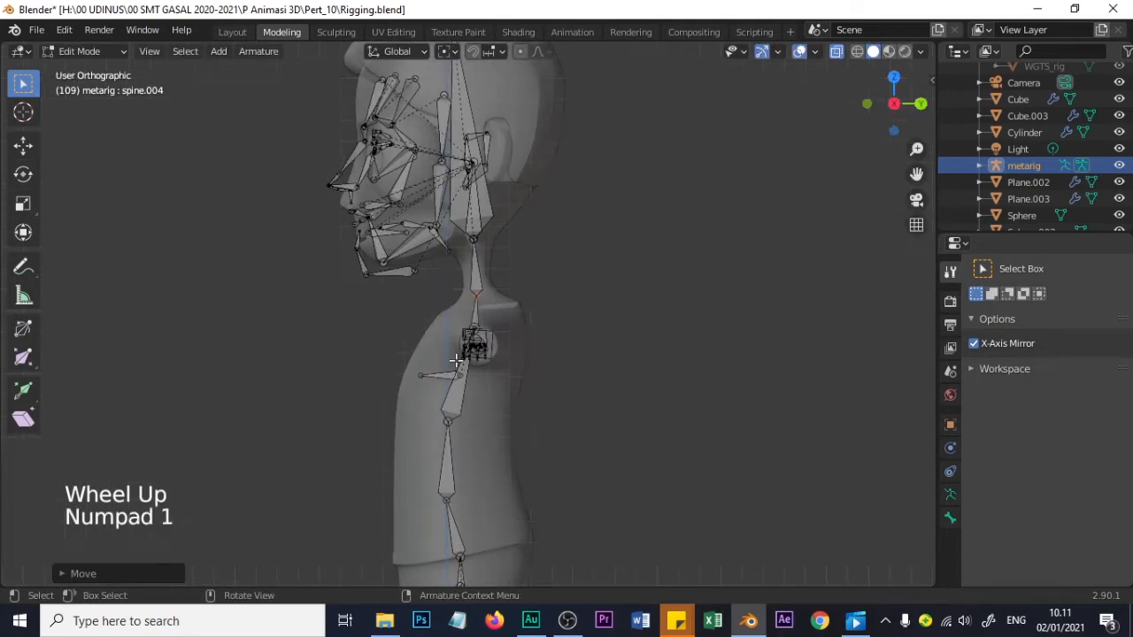
middle_click_drag(349, 380, 518, 380, "shift")
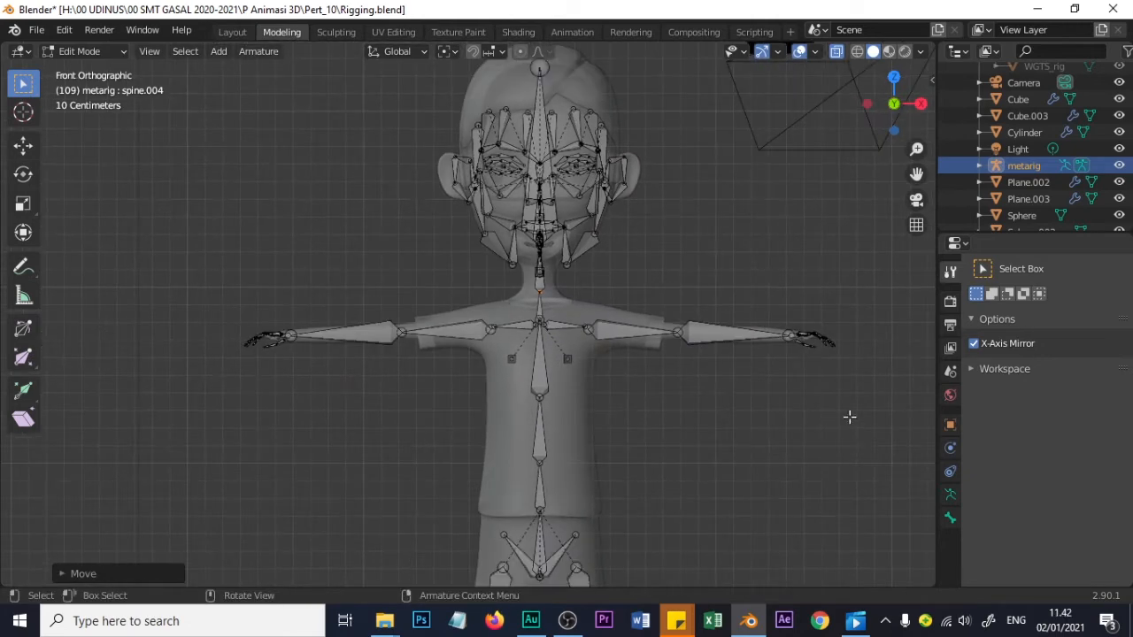
middle_click_drag(836, 383, 647, 408)
scroll(575, 398, "up", 4)
middle_click_drag(602, 372, 509, 274, "shift")
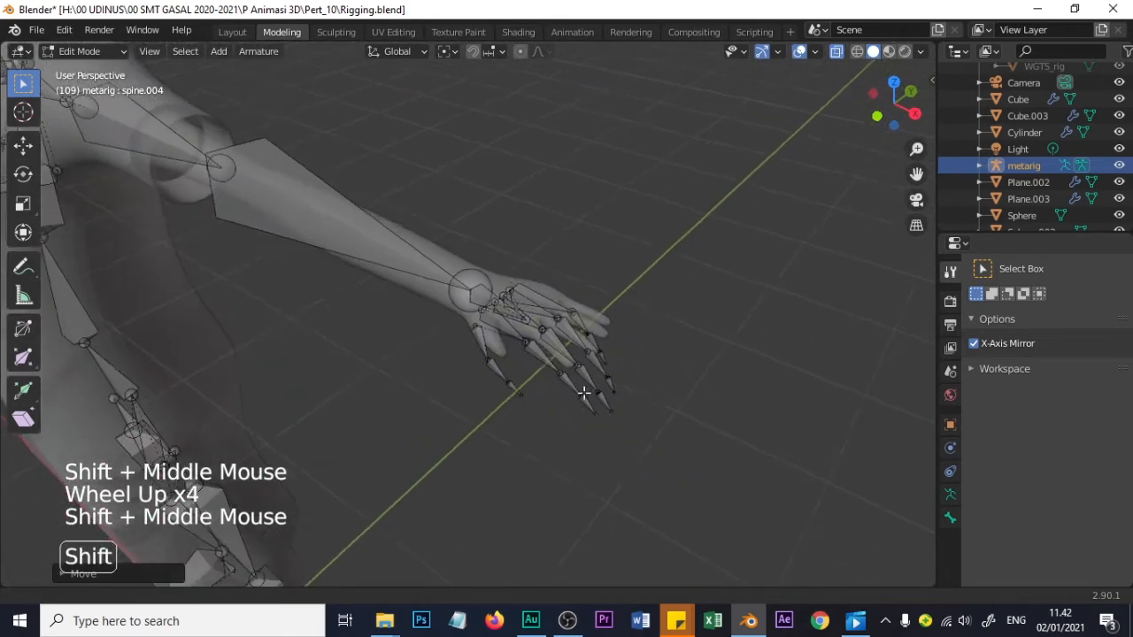
scroll(504, 267, "up", 1)
scroll(504, 266, "up", 1)
mouse_move(592, 283)
middle_mouse_down()
mouse_move(506, 269)
mouse_move(600, 274)
mouse_move(571, 288)
middle_mouse_up()
middle_click_drag(454, 371, 581, 389)
key("KP_7")
scroll(653, 471, "up", 2)
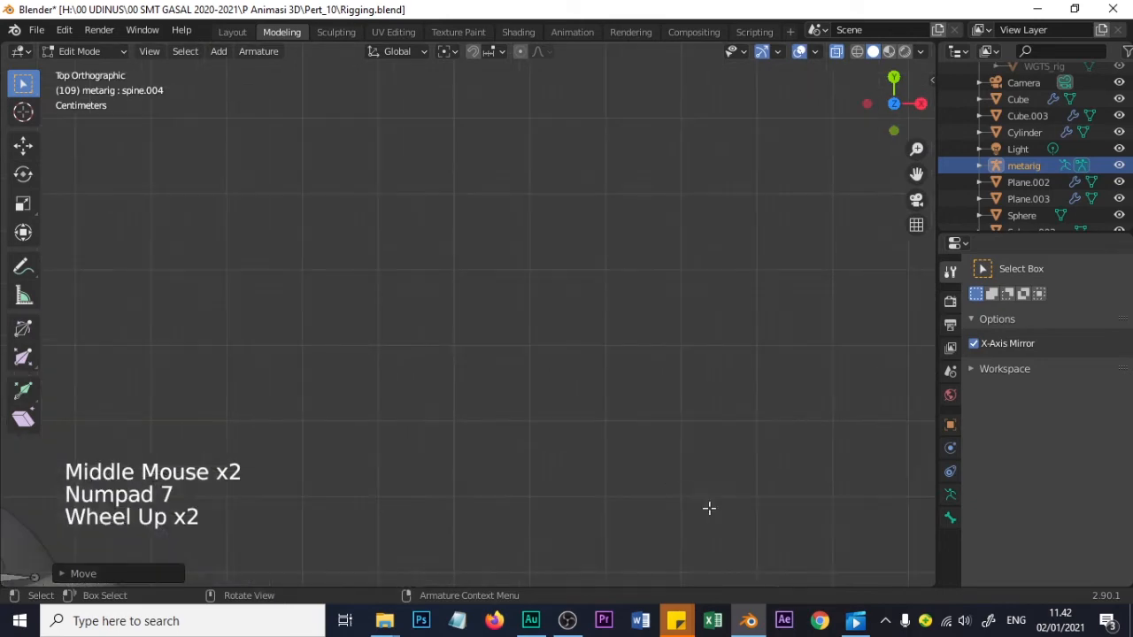
middle_click_drag(708, 509, 602, 212, "shift")
scroll(640, 244, "up", 2)
scroll(640, 244, "up", 2)
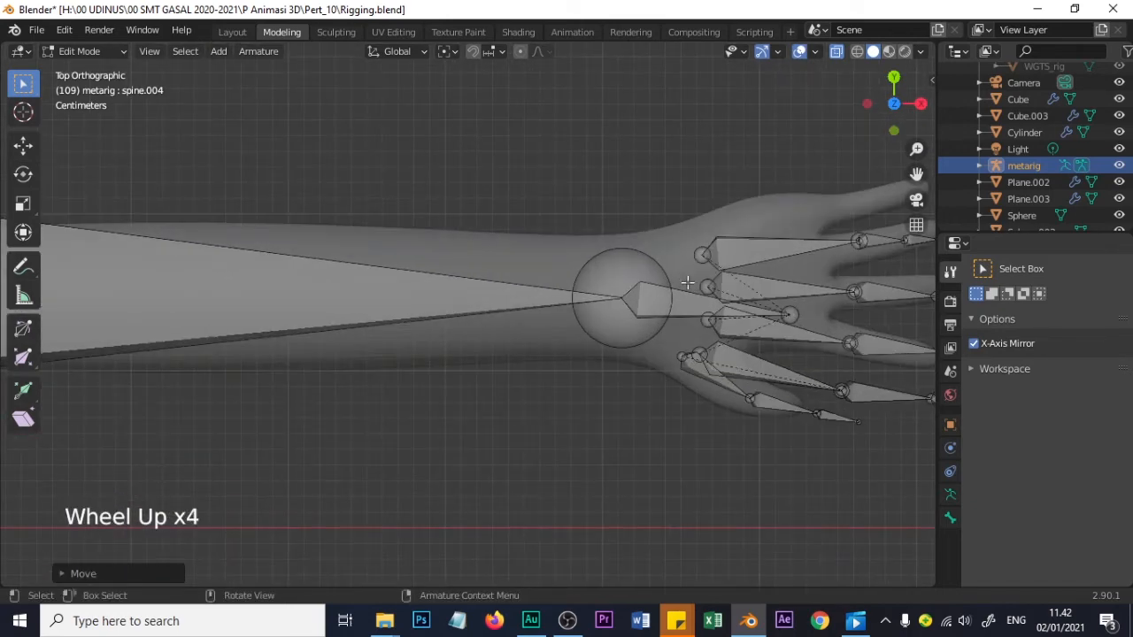
middle_click_drag(658, 299, 434, 307, "shift")
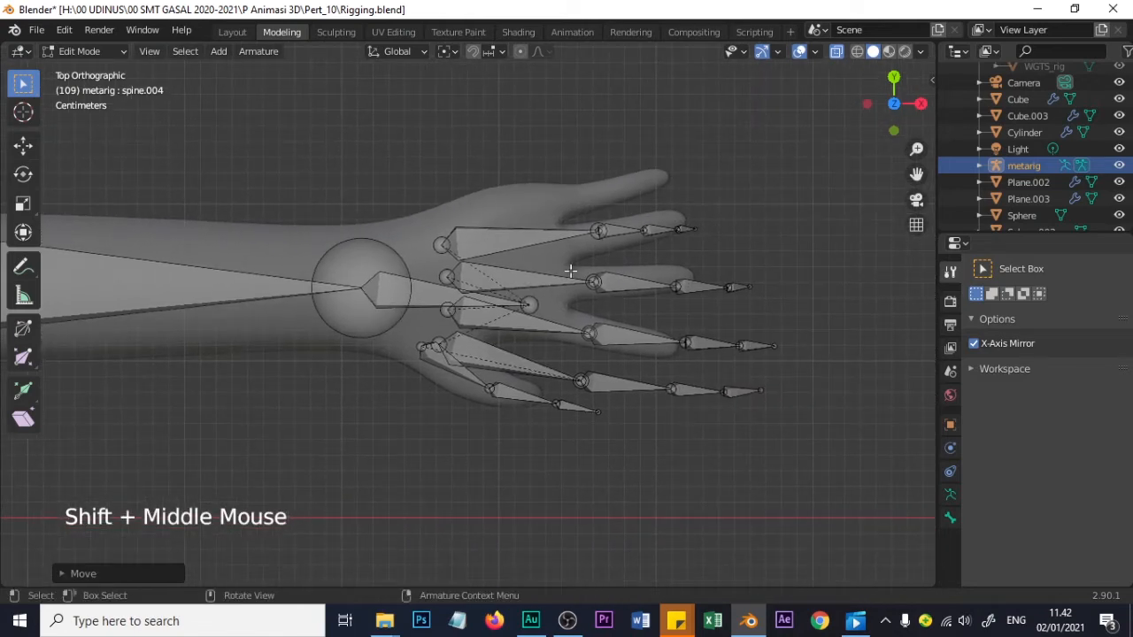
In top view, move the finger-side ends of palm.04.L, palm.03.L and palm.02.L back onto the pinky, ring and middle knuckles
left_click(597, 228)
key("g")
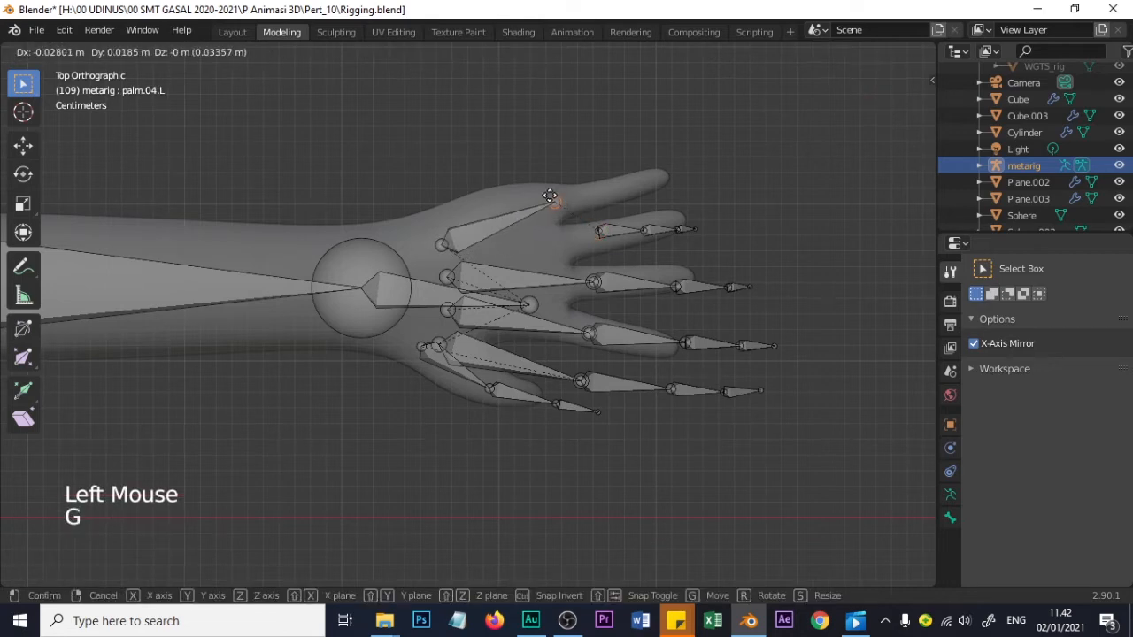
left_click(553, 203)
left_click(593, 280)
key("g")
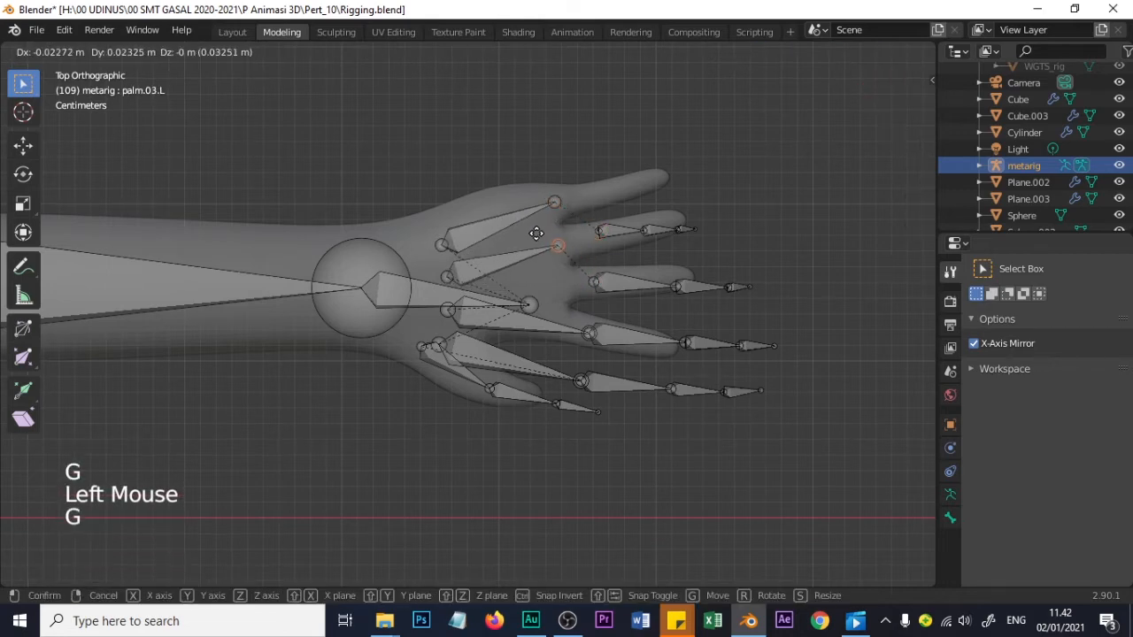
left_click(537, 234)
left_click(586, 335)
key("g")
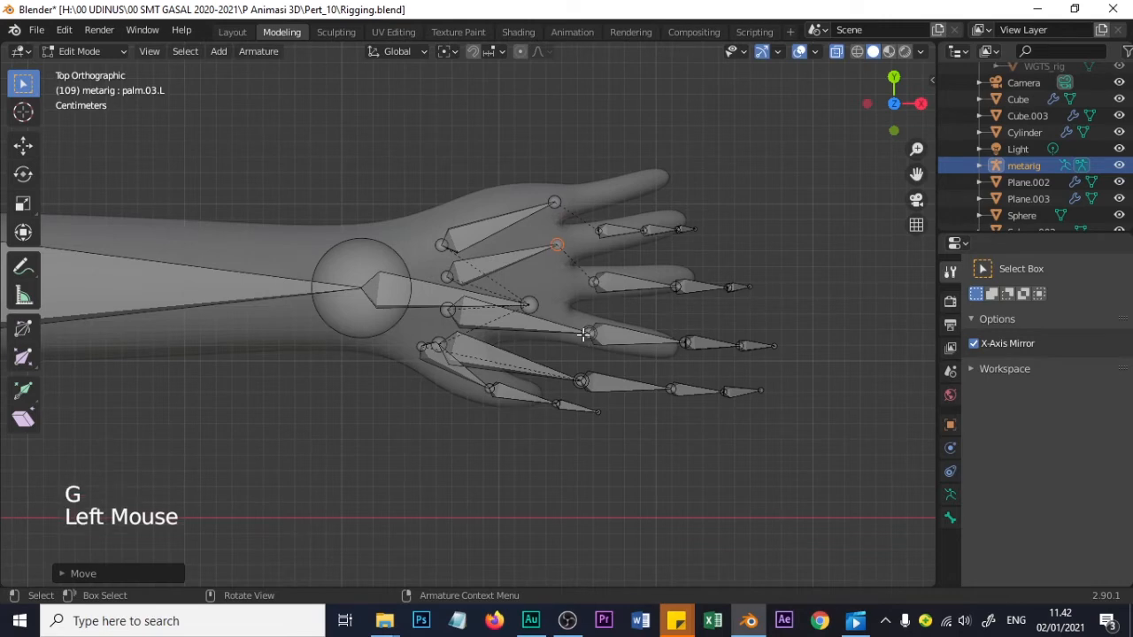
left_click(559, 285)
Shift the wrist-side ends of the palm bones into the hand and move palm.01.L's finger-side end onto the index knuckle
left_click(443, 246)
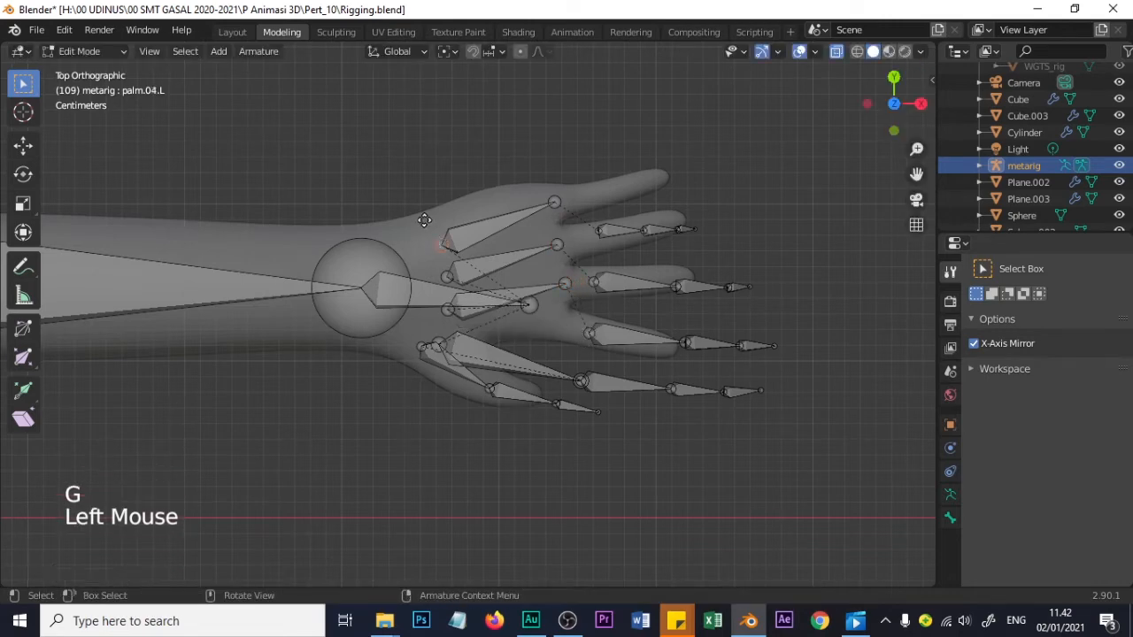
key("g")
left_click(438, 236)
left_click(449, 276)
key("g")
left_click(442, 266)
left_click(448, 308)
left_click(578, 378)
key("g")
left_click(568, 296)
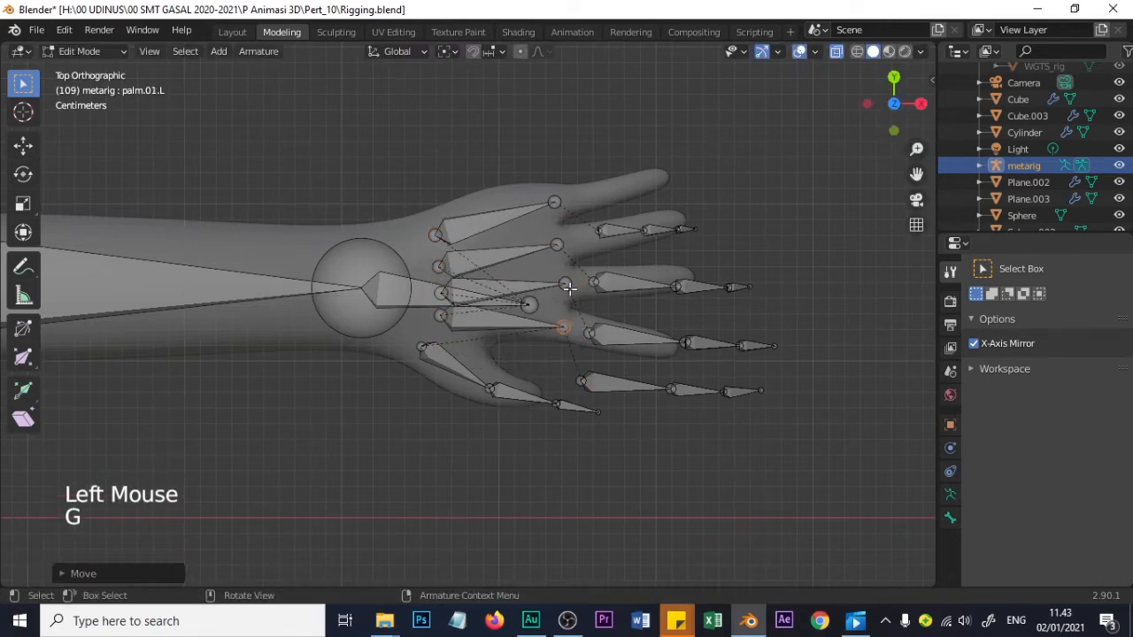
Select the base joints of the four finger chains together and move them up toward the model's knuckles
left_click(591, 333)
left_click(593, 282, "shift")
left_click(599, 232, "shift")
left_click(582, 382, "shift")
key("g")
left_click(574, 257)
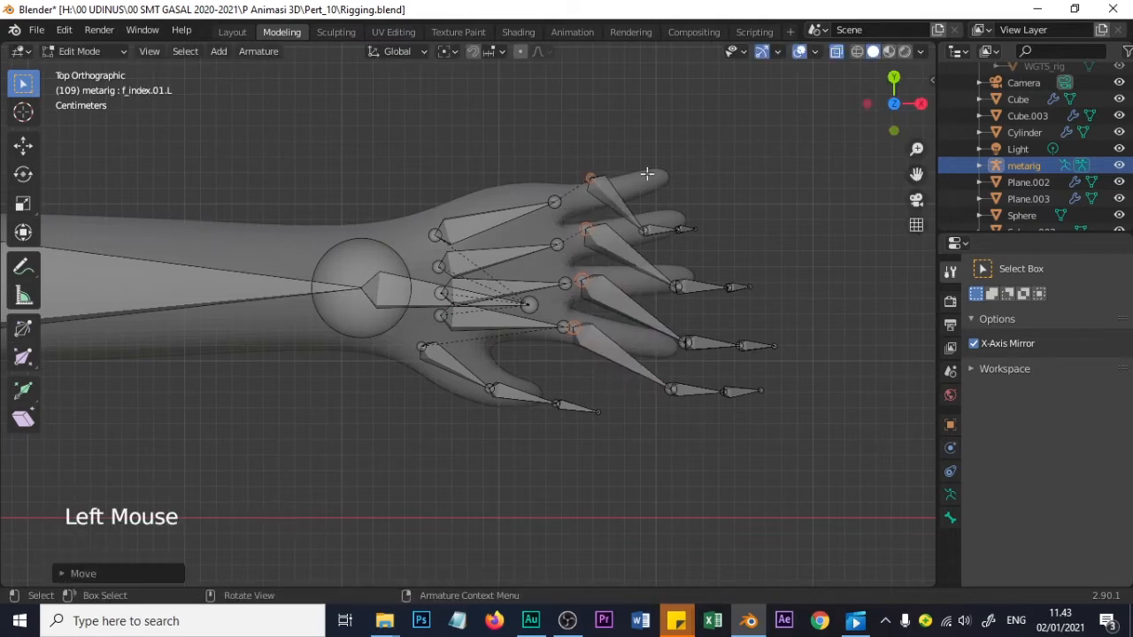
Adjust the ring, pinky and middle finger base joints individually to meet the ends of their palm bones
left_click(585, 229)
key("g")
left_click(567, 243)
left_click(591, 179)
key("g")
left_click(555, 204)
left_click(582, 283)
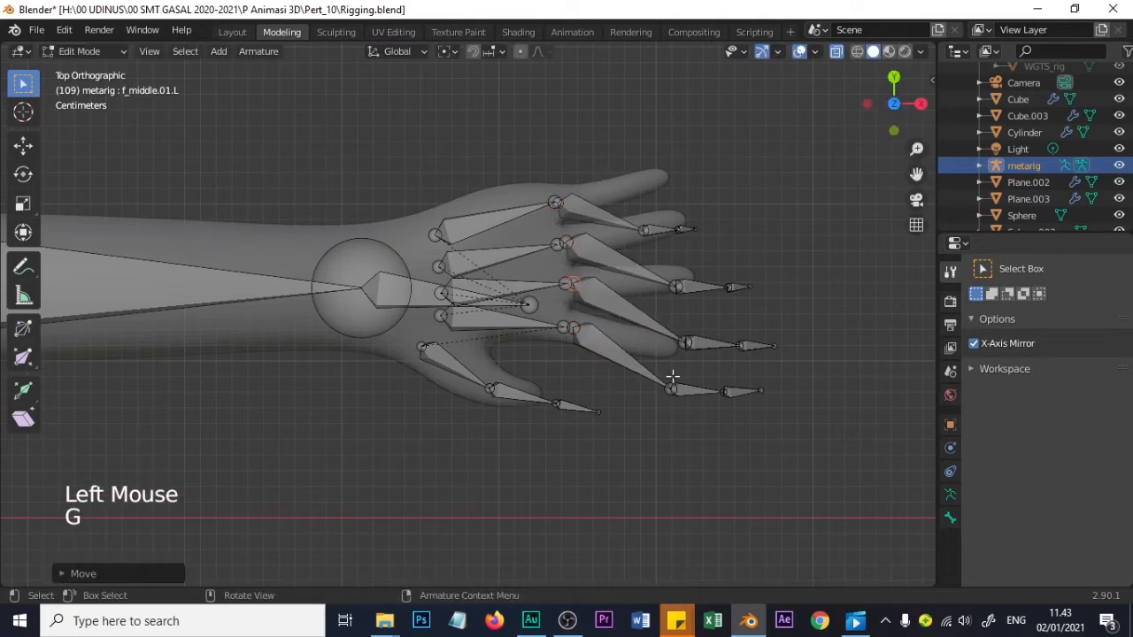
Switch to wireframe shading and move the second joints of the index, middle, ring and pinky chains inside the model's fingers
left_click(857, 52)
left_click(664, 373)
key("g")
left_click(611, 321)
left_click(681, 337)
key("g")
left_click(588, 246)
left_click(678, 290)
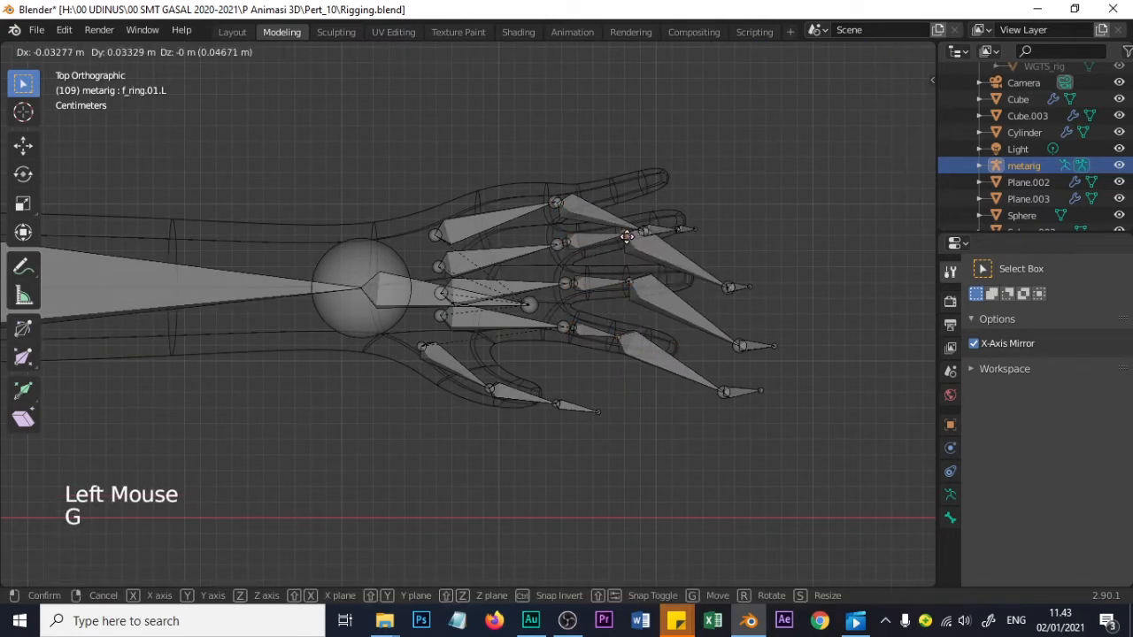
left_click(627, 236)
left_click(557, 199)
key("g")
left_click(584, 198)
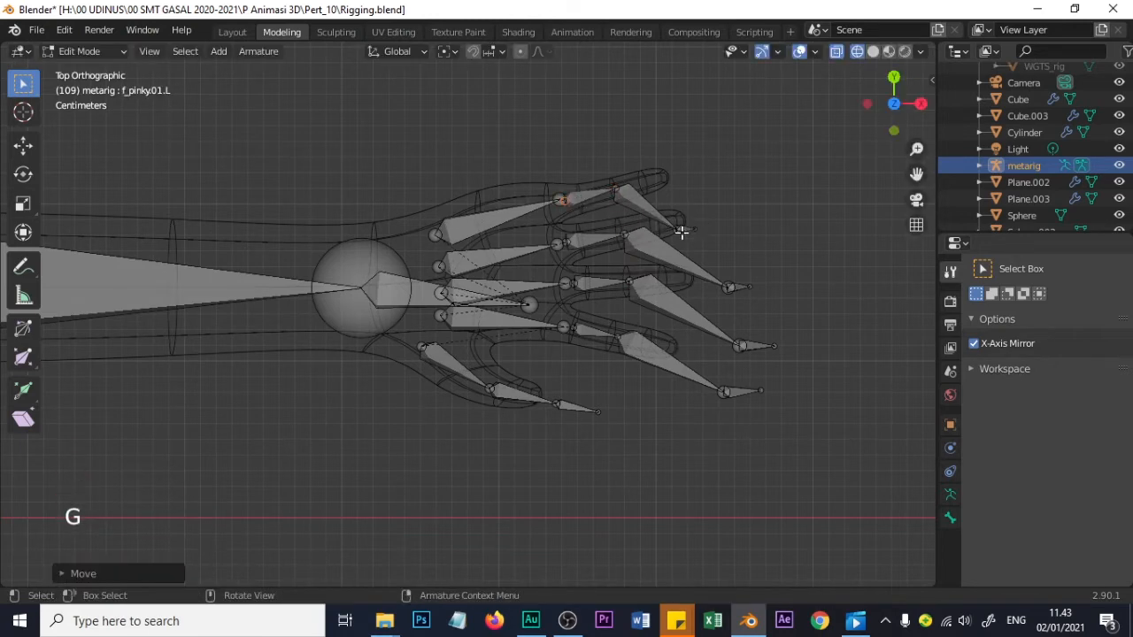
Move the outer joints and tips of the pinky, ring and middle finger chains inside the corresponding model fingers
left_click(681, 232)
key("g")
left_click(743, 275)
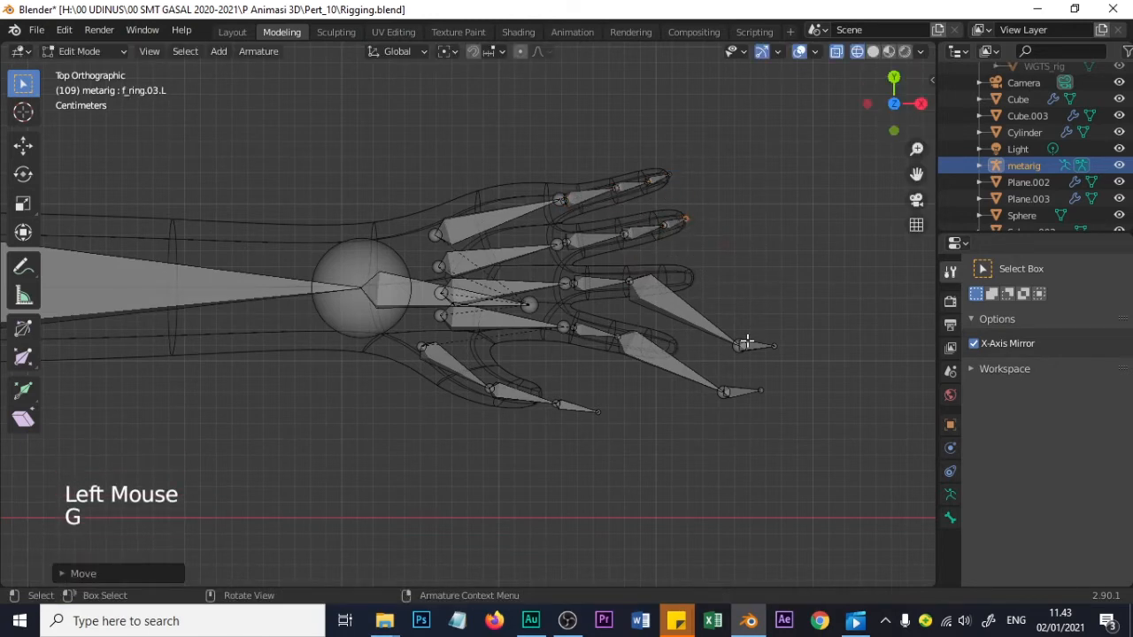
left_click(746, 343)
key("g")
left_click(677, 280)
Fit the index finger's outer joint and tip to the fingertip, and move the thumb chain's joints onto the model's thumb
left_click(742, 391)
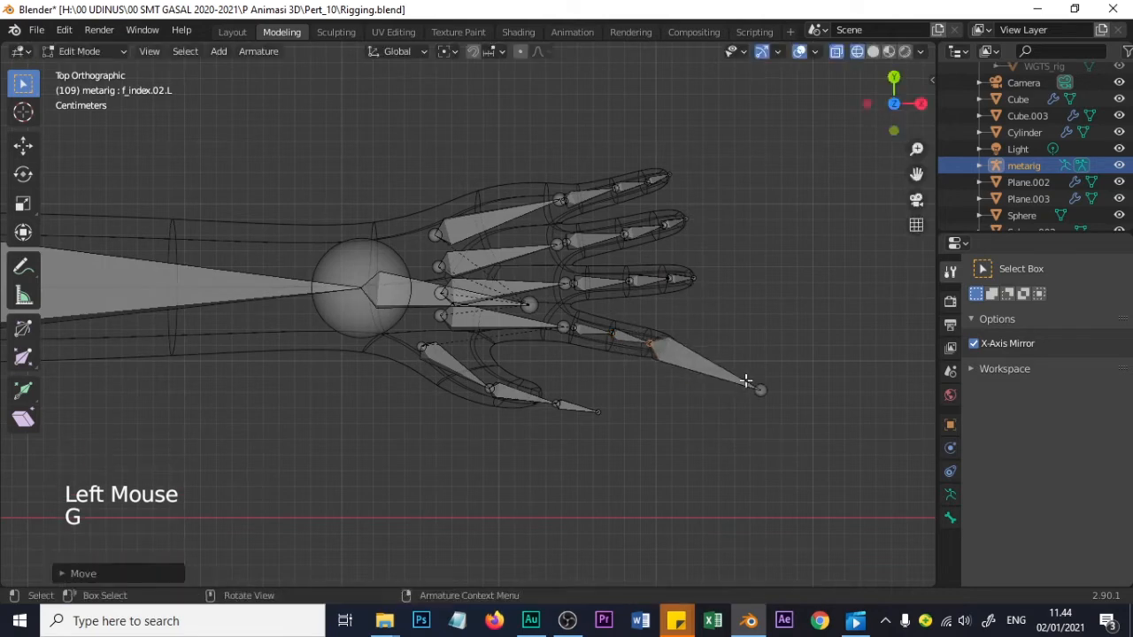
key("g")
left_click(638, 367)
left_click(550, 405)
key("g")
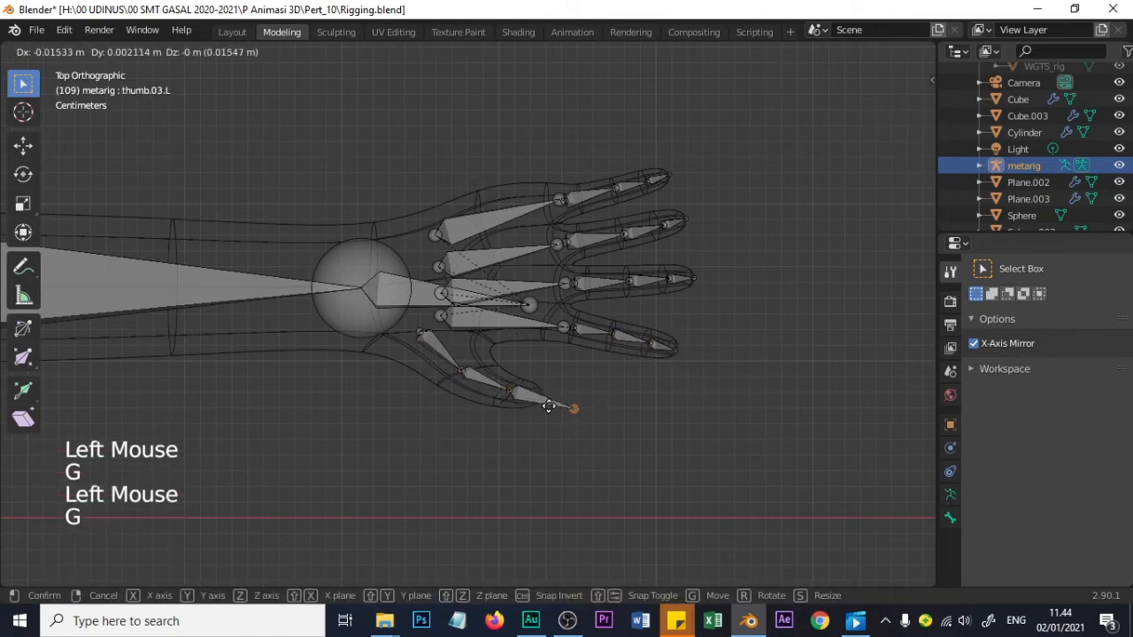
Select thumb.01.L, thumb.02.L and thumb.03.L, move them along Z toward the model's thumb, and switch the viewport to rendered shading
middle_click_drag(551, 405, 540, 340)
key("KP_1")
scroll(573, 352, "down", 7)
scroll(573, 351, "down", 4)
scroll(573, 351, "up", 6)
middle_click_drag(540, 341, 519, 331)
scroll(519, 331, "up", 3)
left_click(506, 190)
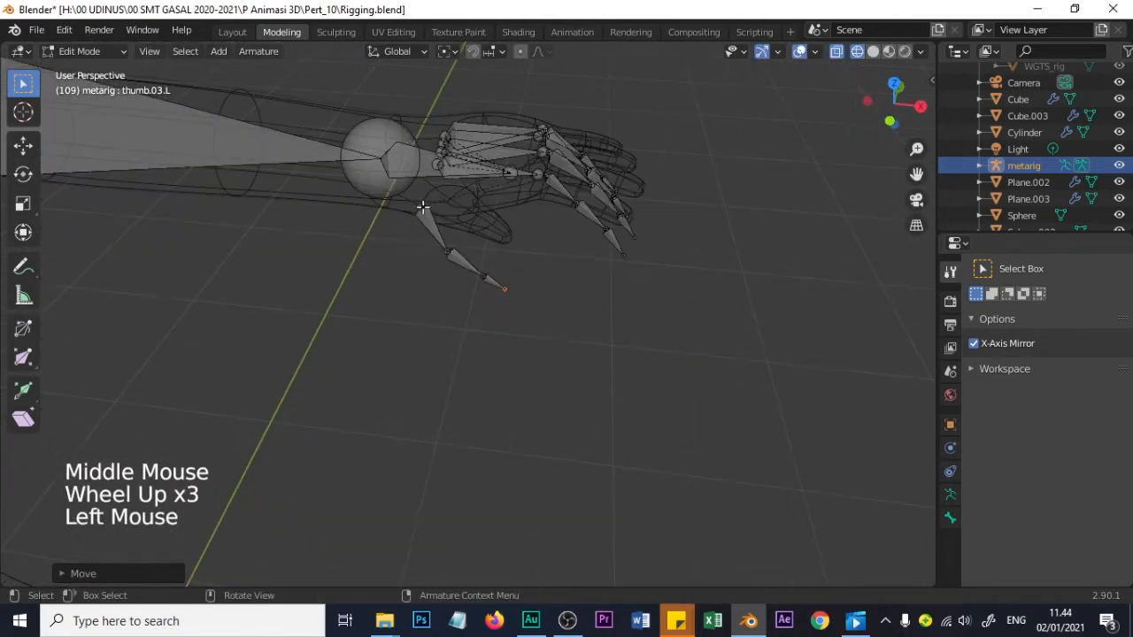
middle_click_drag(506, 190, 493, 152)
key("g")
left_click(502, 241, "shift")
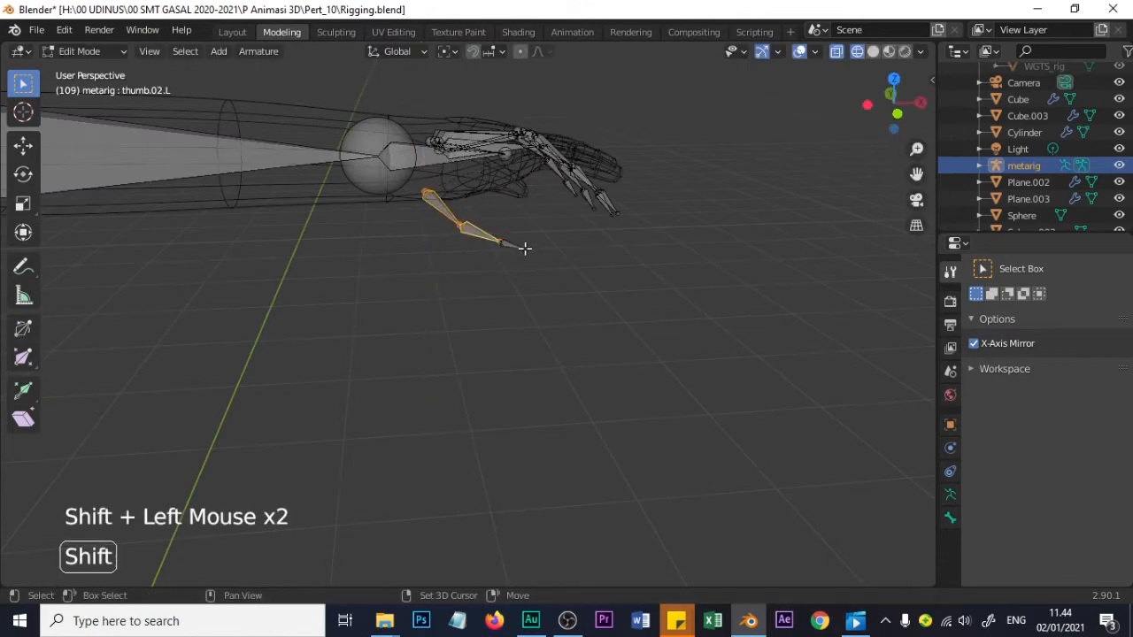
left_click(525, 249, "shift")
key("g")
key("z")
left_click(541, 215)
mouse_move(541, 215)
middle_mouse_down()
mouse_move(591, 160)
mouse_move(543, 252)
middle_mouse_up()
key("z")
key("Escape")
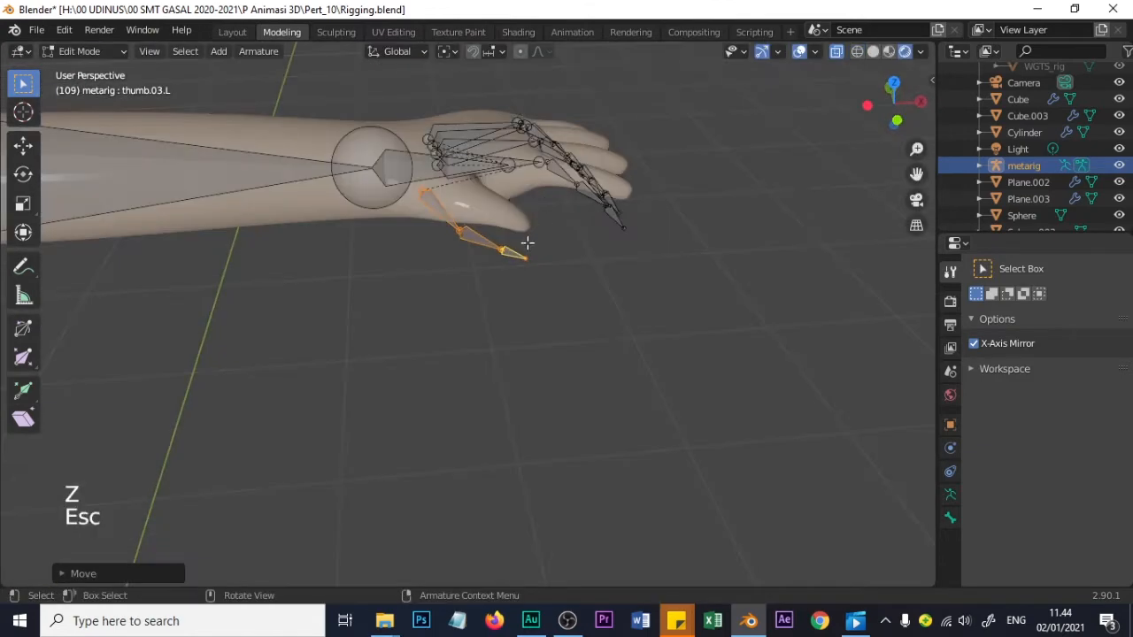
Switch the viewport to solid shading and move the left thumb bones into the thumb of the hand mesh
left_click(873, 50)
key("g")
left_click(475, 201)
mouse_move(482, 213)
middle_mouse_down()
mouse_move(476, 201)
mouse_move(481, 240)
mouse_move(444, 247)
mouse_move(458, 134)
mouse_move(501, 238)
mouse_move(507, 183)
mouse_move(460, 222)
mouse_move(397, 212)
mouse_move(567, 256)
mouse_move(600, 213)
middle_mouse_up()
key("g")
left_click(508, 183)
Show the model in wireframe and move the left index finger joints into the index finger of the mesh
key("KP_7")
left_click(397, 212)
key("g")
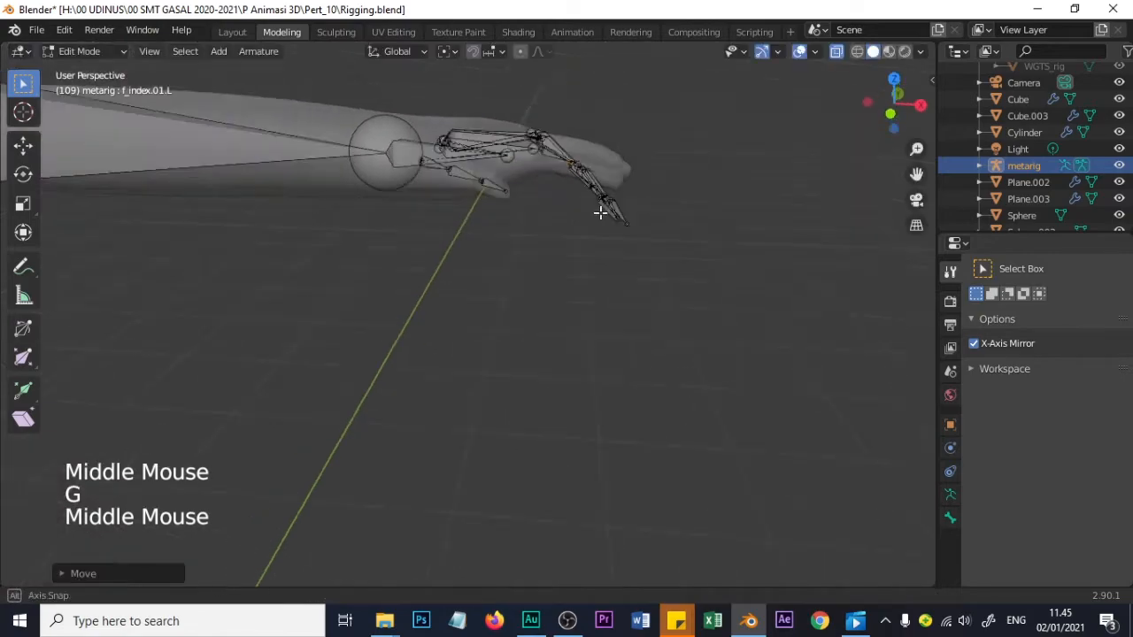
scroll(600, 213, "up", 2)
left_click(857, 51)
middle_click_drag(677, 163, 664, 221)
left_click(668, 233)
key("g")
Position the tip and last joint of the left middle finger bones inside the middle finger of the mesh
left_click(693, 278)
key("g")
middle_click_drag(704, 270, 292, 270)
left_click(244, 237)
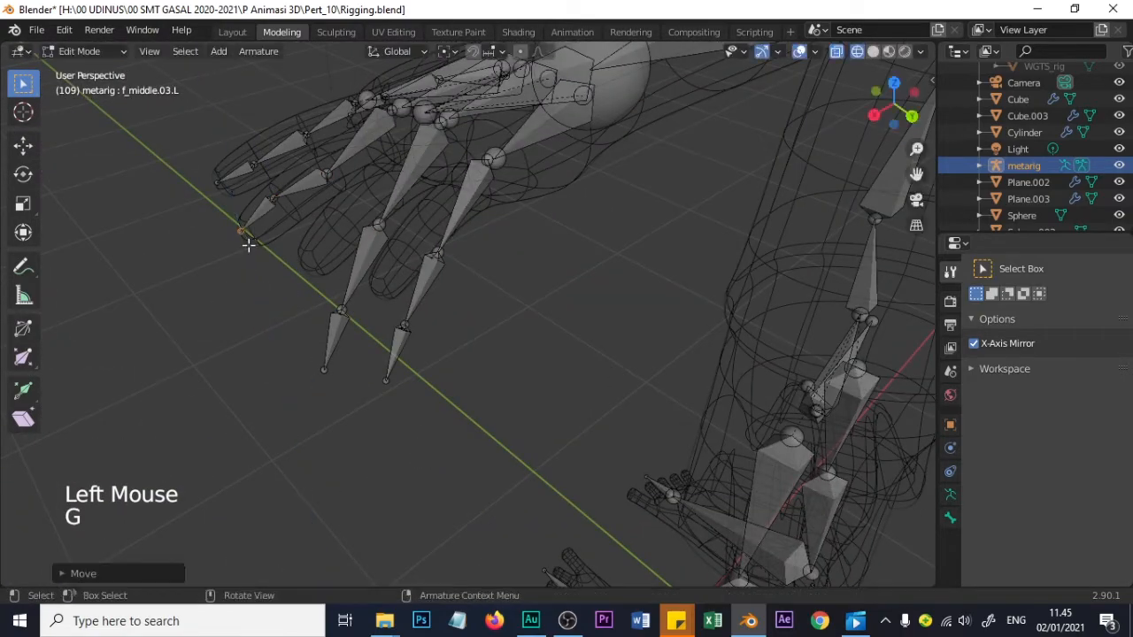
left_click(274, 197)
key("g")
middle_click_drag(277, 200, 298, 213)
Adjust the remaining left index and middle finger joints to follow the finger meshes, checking from several angles
left_click(224, 164)
key("g")
middle_click_drag(248, 170, 416, 266)
left_click(433, 120)
left_click(384, 116)
key("g")
left_click(434, 129)
middle_click_drag(435, 126, 448, 248)
left_click(511, 280)
key("g")
Raise the left ring finger's last joint and tip along the Z axis into the ring finger mesh
left_click(263, 265)
key("g")
key("z")
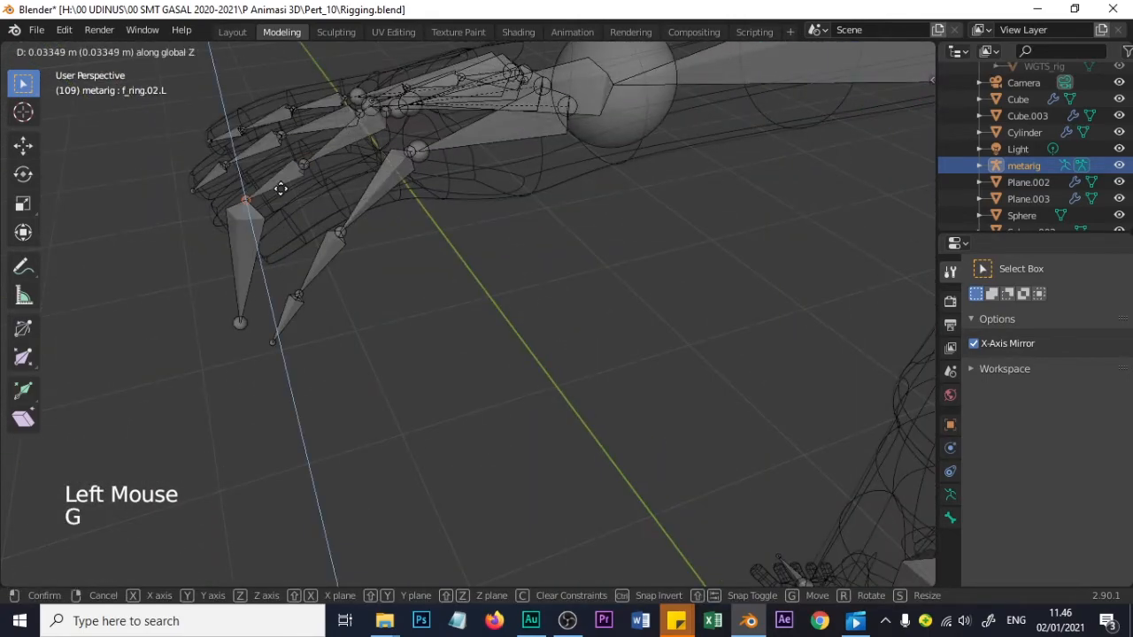
left_click(281, 187)
left_click(241, 320)
key("g")
key("z")
left_click(249, 208)
Realign the last joints of the left ring and middle fingers with the centres of their finger meshes
scroll(293, 222, "down", 1)
middle_click_drag(297, 225, 507, 365)
key("g")
left_click(506, 379)
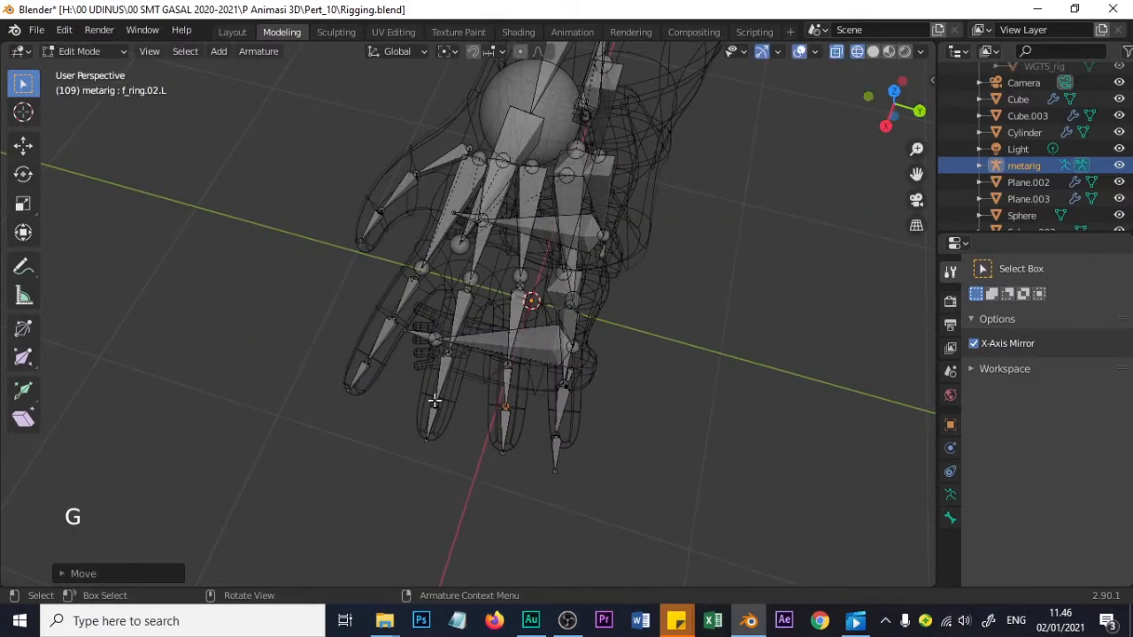
left_click(435, 400)
key("g")
middle_click_drag(438, 401, 392, 344)
Adjust the heights of the left ring finger's base joint and the palm.03.L end along the Z axis
scroll(383, 116, "up", 2)
middle_click_drag(383, 98, 444, 147, "shift")
left_click(430, 200)
key("g")
key("z")
left_click(449, 196)
key("g")
key("z")
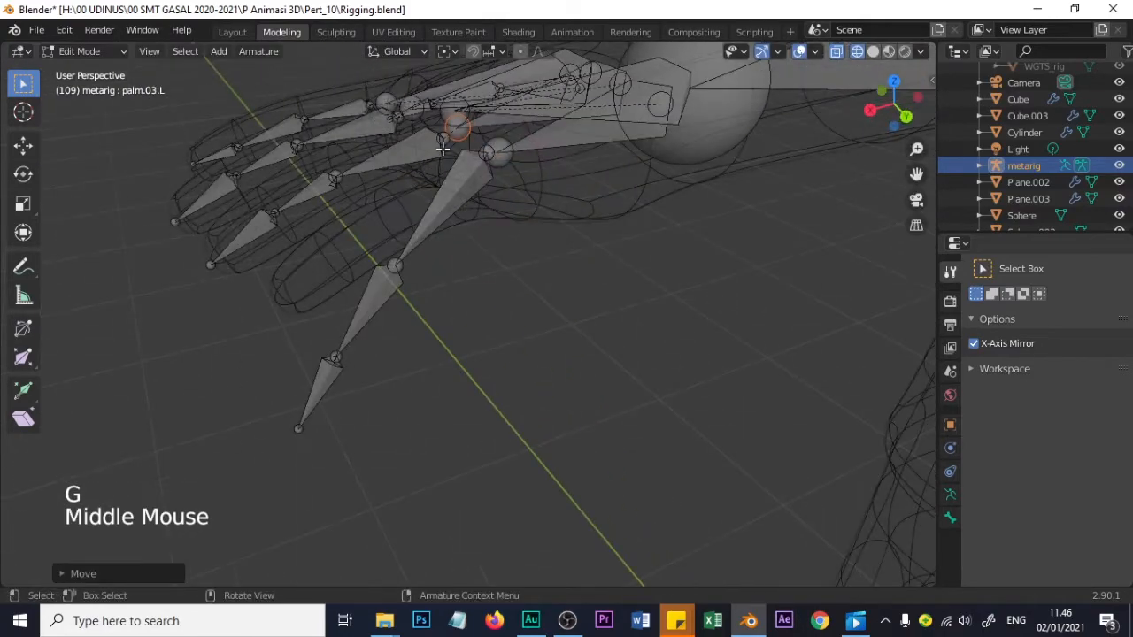
left_click(443, 145)
key("g")
key("z")
Raise the left pinky's joints and tip along the Z axis into the little finger mesh
left_click(392, 268)
left_click(341, 363)
key("g")
key("z")
left_click(331, 266)
left_click(303, 431)
key("g")
key("z")
left_click(306, 280)
middle_click_drag(310, 283, 380, 346)
Move the base joint of the left pinky into the mesh and lower the palm.04.L end along Z to meet it
middle_click_drag(655, 435, 529, 407)
left_click(248, 142)
key("g")
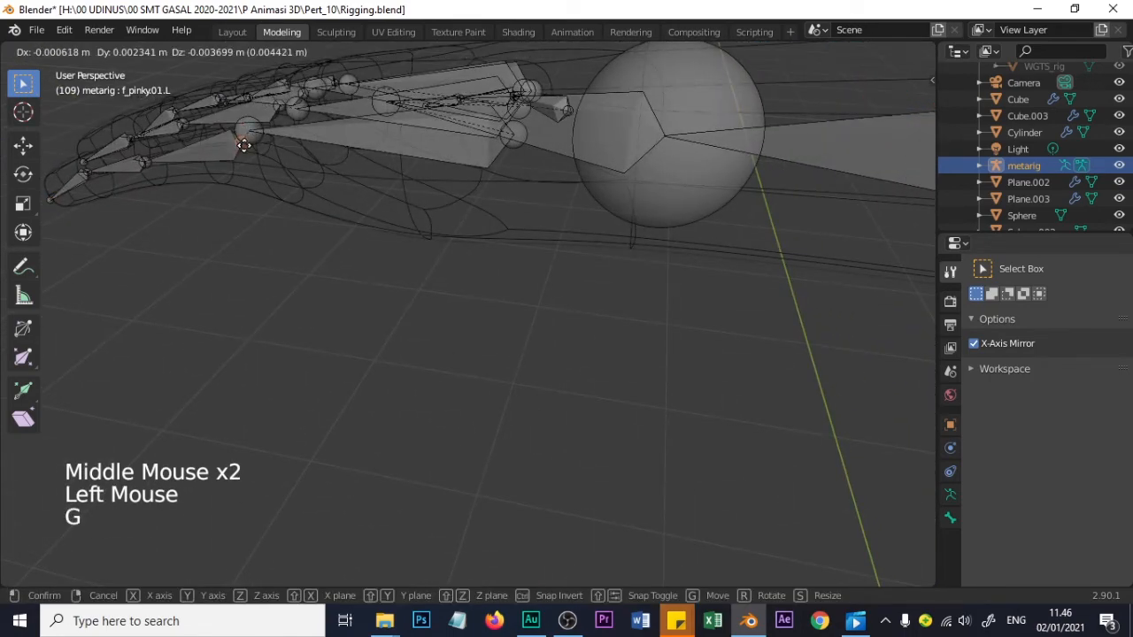
left_click(251, 149)
key("g")
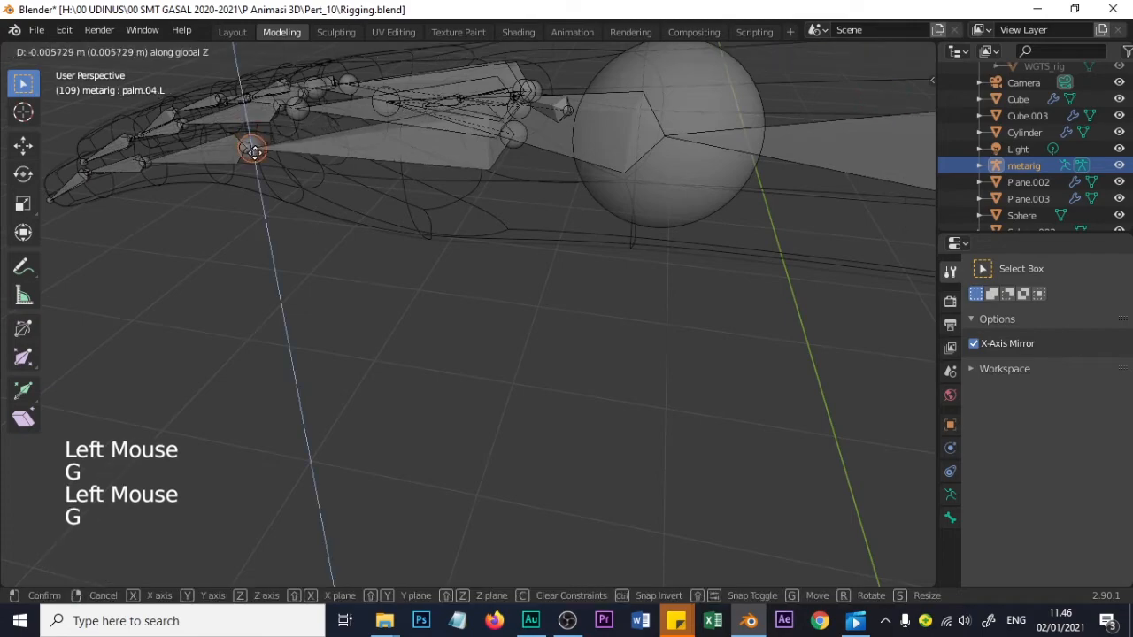
left_click(255, 152)
Examine how the bones fit the character's hands, arms, torso, legs and feet from several angles
scroll(254, 211, "down", 2)
middle_click_drag(255, 210, 679, 287)
scroll(673, 266, "down", 4)
scroll(655, 253, "up", 2)
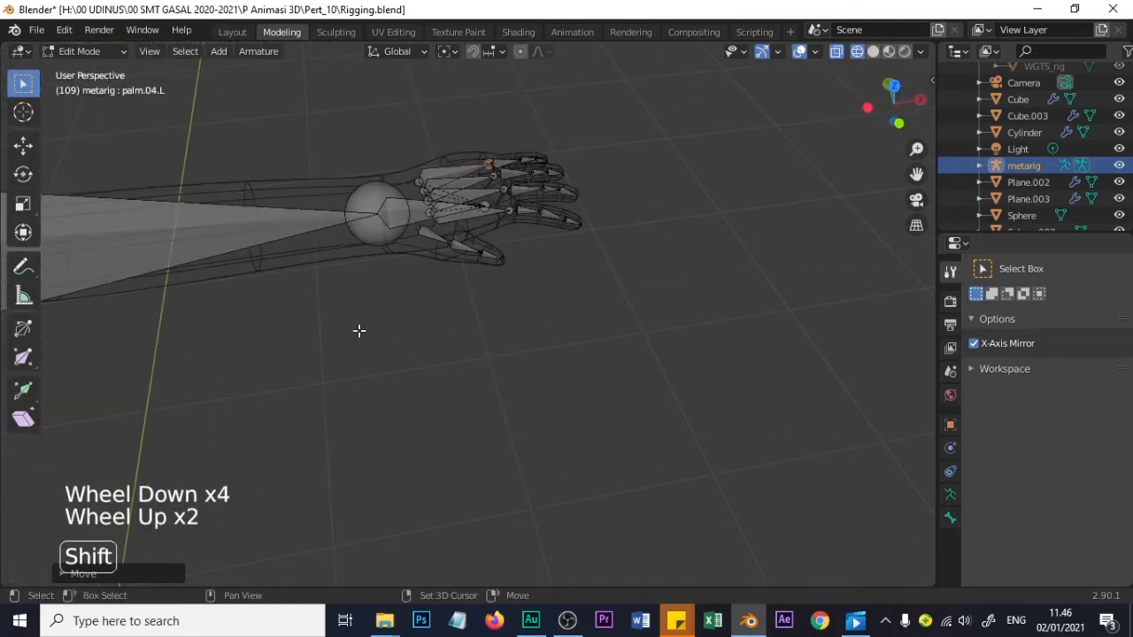
middle_click_drag(359, 329, 392, 488, "shift")
scroll(523, 336, "down", 7)
scroll(671, 485, "up", 2)
scroll(354, 513, "up", 1)
scroll(610, 387, "down", 2)
middle_click_drag(610, 387, 493, 334)
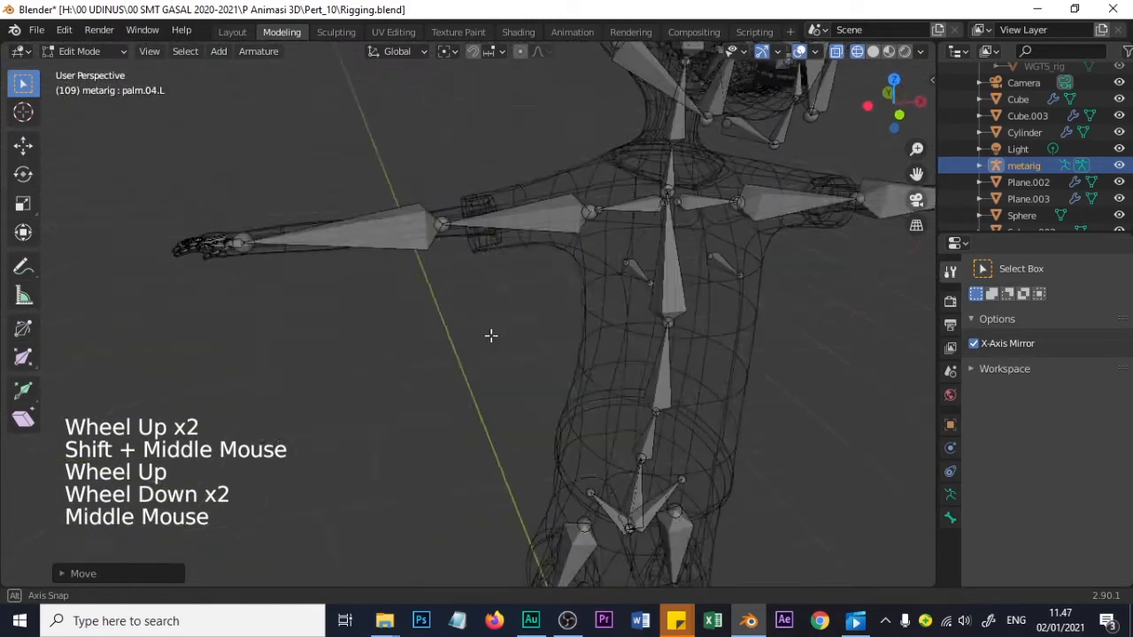
scroll(676, 331, "down", 2)
scroll(735, 322, "down", 1)
middle_click_drag(735, 322, 395, 373)
scroll(531, 319, "down", 2)
scroll(572, 463, "down", 1)
scroll(453, 397, "up", 3)
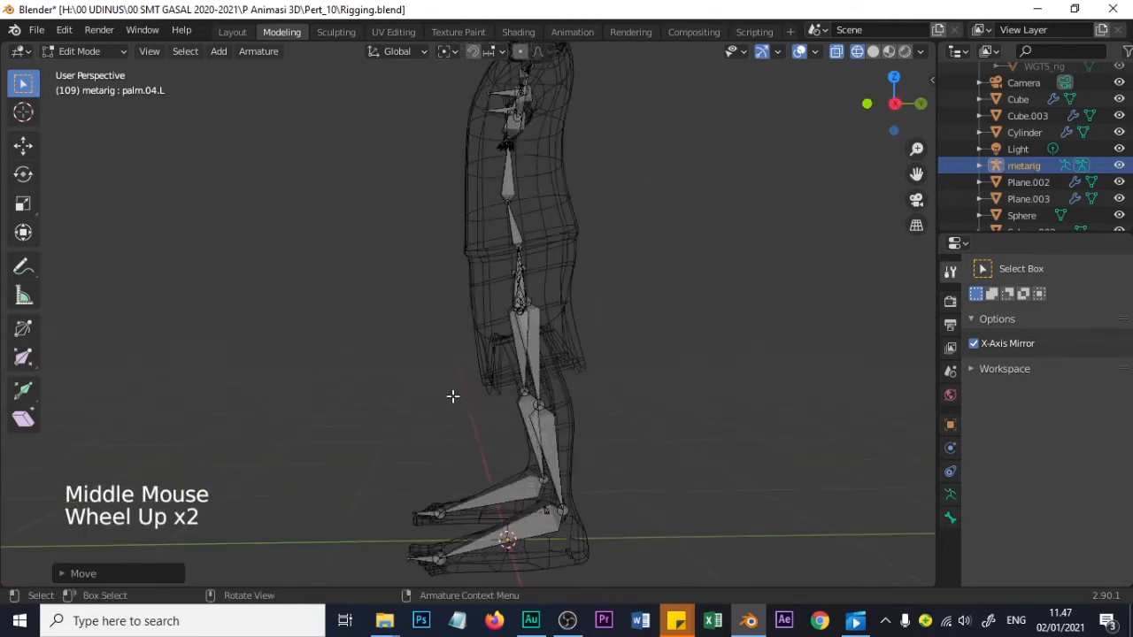
middle_click_drag(559, 432, 592, 451)
scroll(592, 450, "down", 2)
scroll(605, 486, "up", 1)
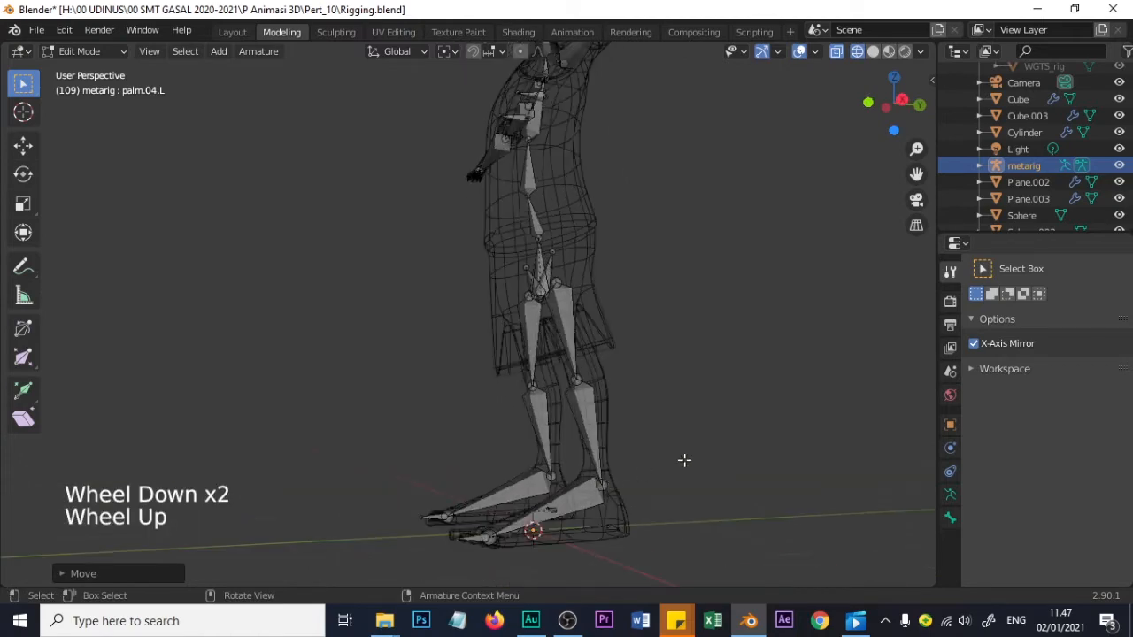
middle_click_drag(683, 460, 545, 369, "shift")
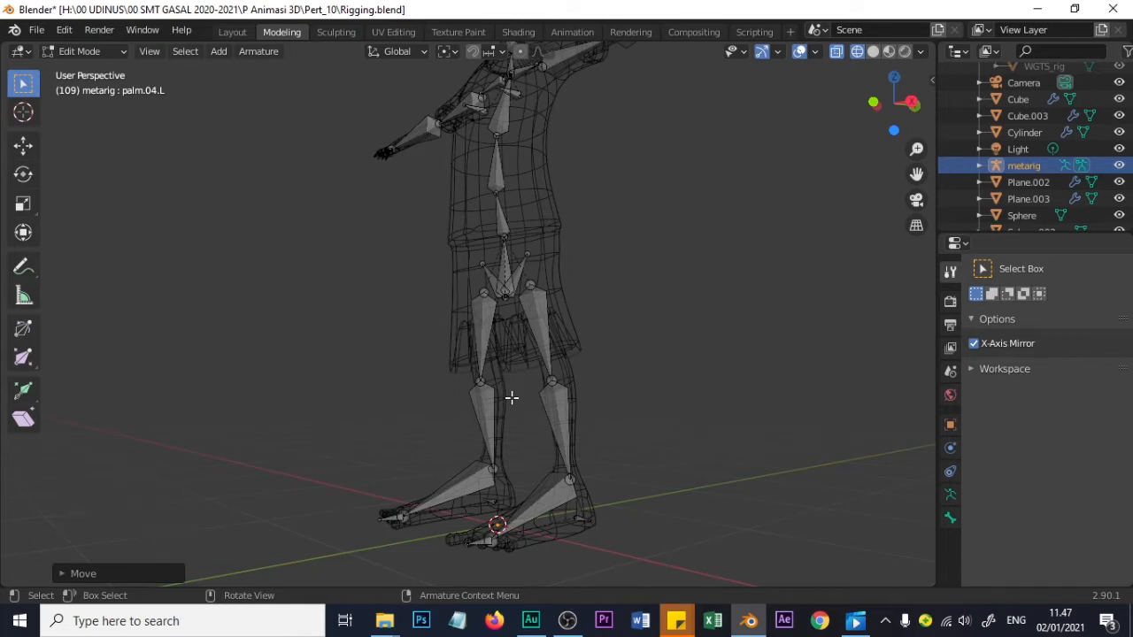
middle_click_drag(550, 411, 479, 416)
scroll(615, 445, "down", 3)
scroll(604, 446, "up", 1)
scroll(604, 446, "down", 2)
scroll(557, 328, "up", 2)
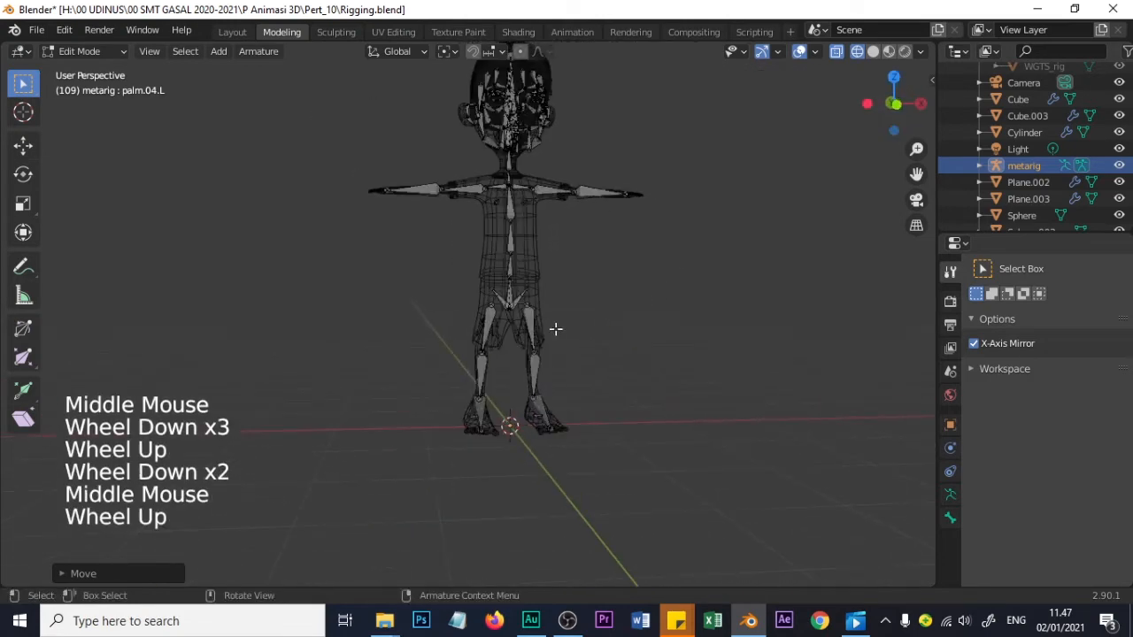
Leave armature editing and return the metarig to Object Mode
key("Tab")
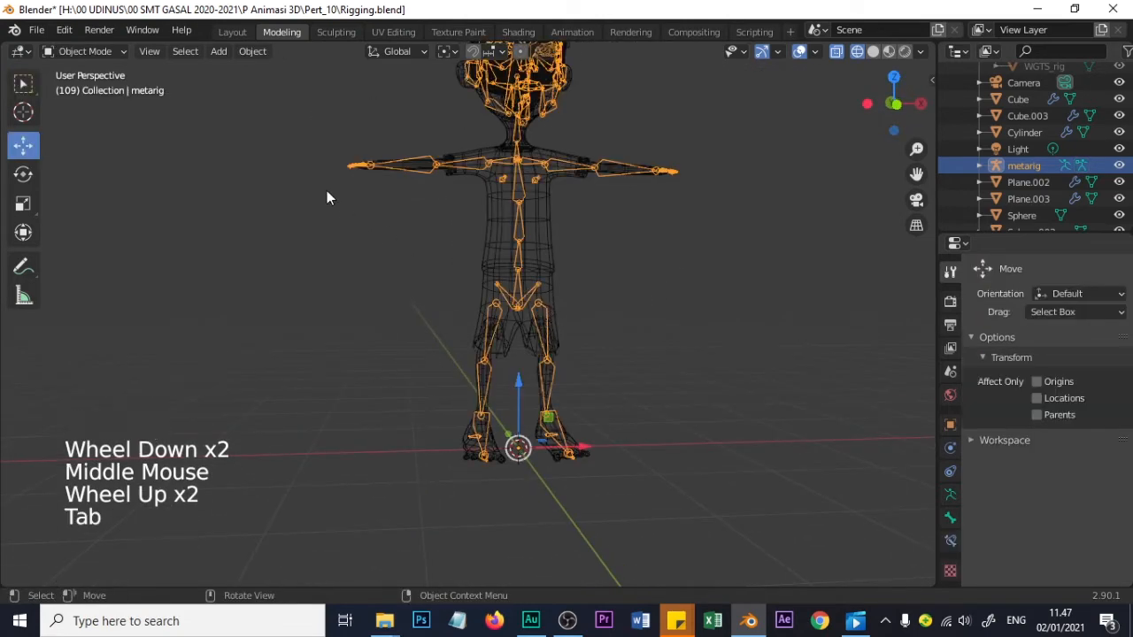
left_click(100, 51)
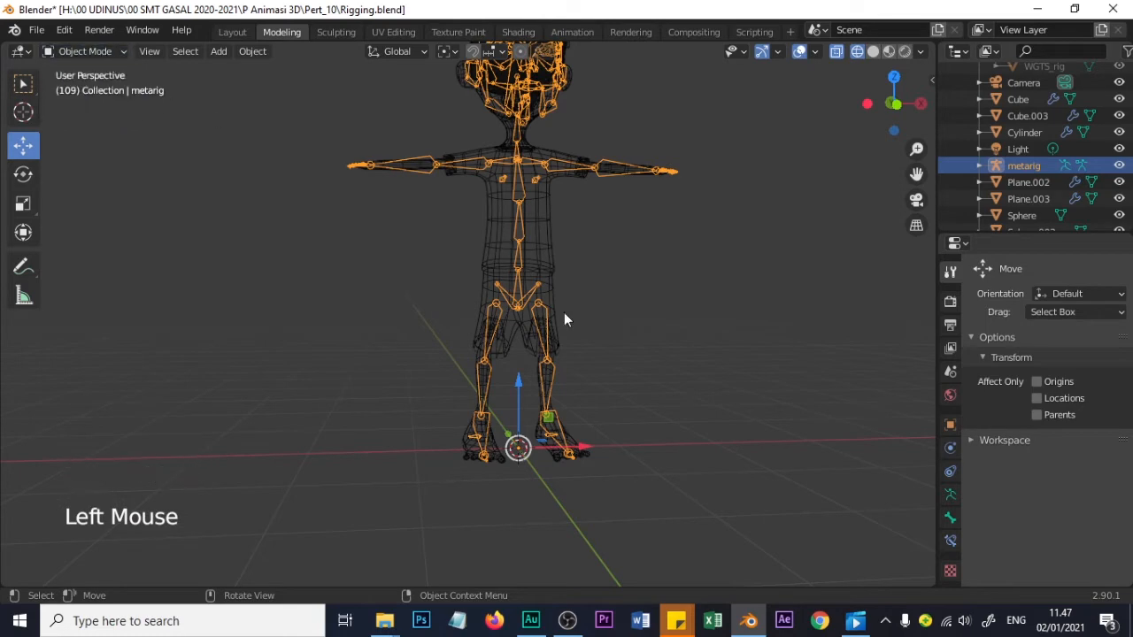
middle_click_drag(565, 314, 496, 340)
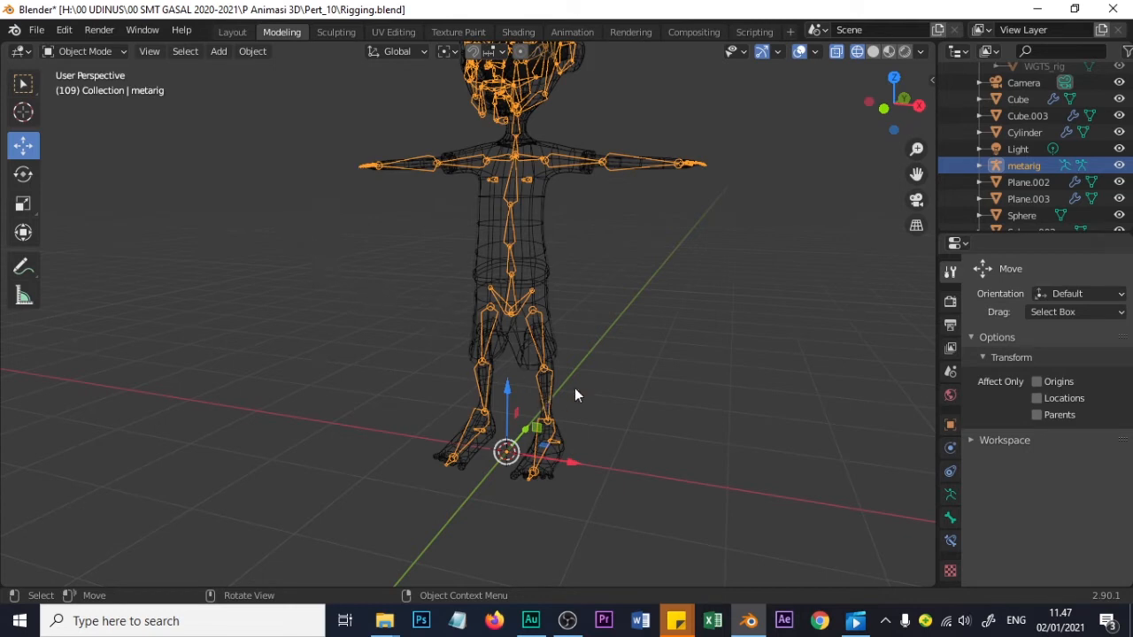
Generate the Rigify control rig from the metarig's armature data properties
left_click(950, 496)
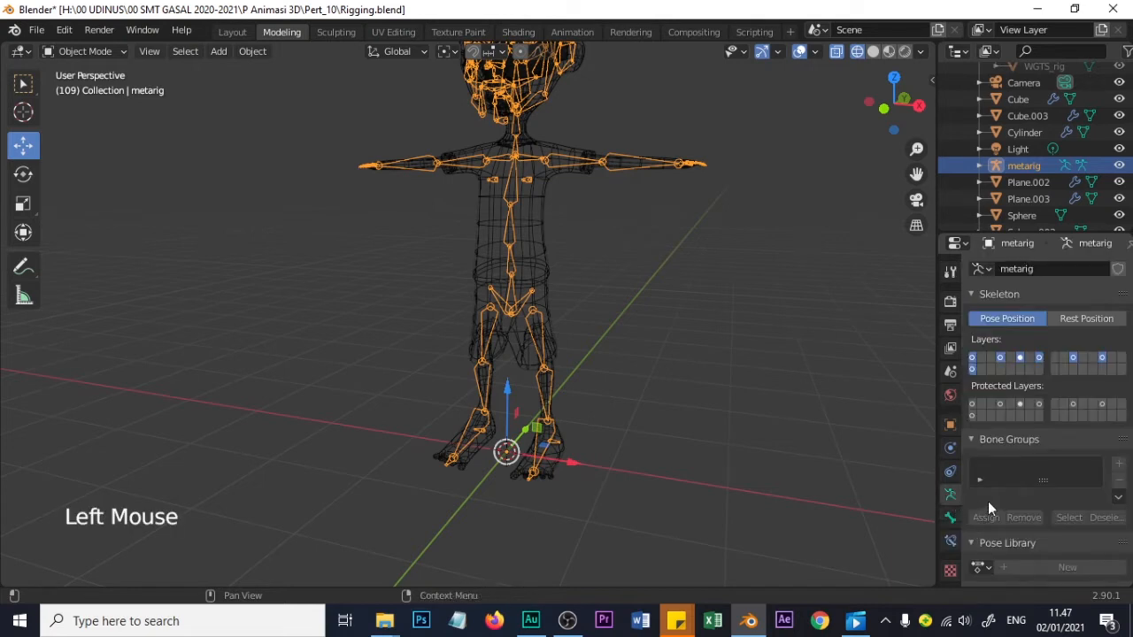
scroll(995, 511, "down", 15)
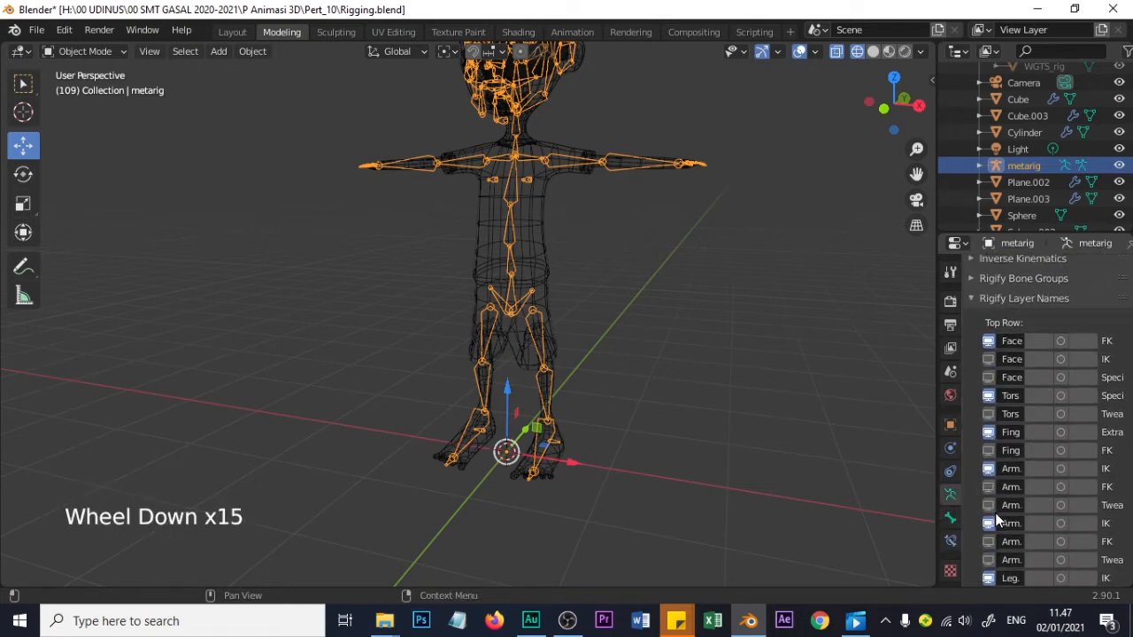
scroll(995, 513, "down", 19)
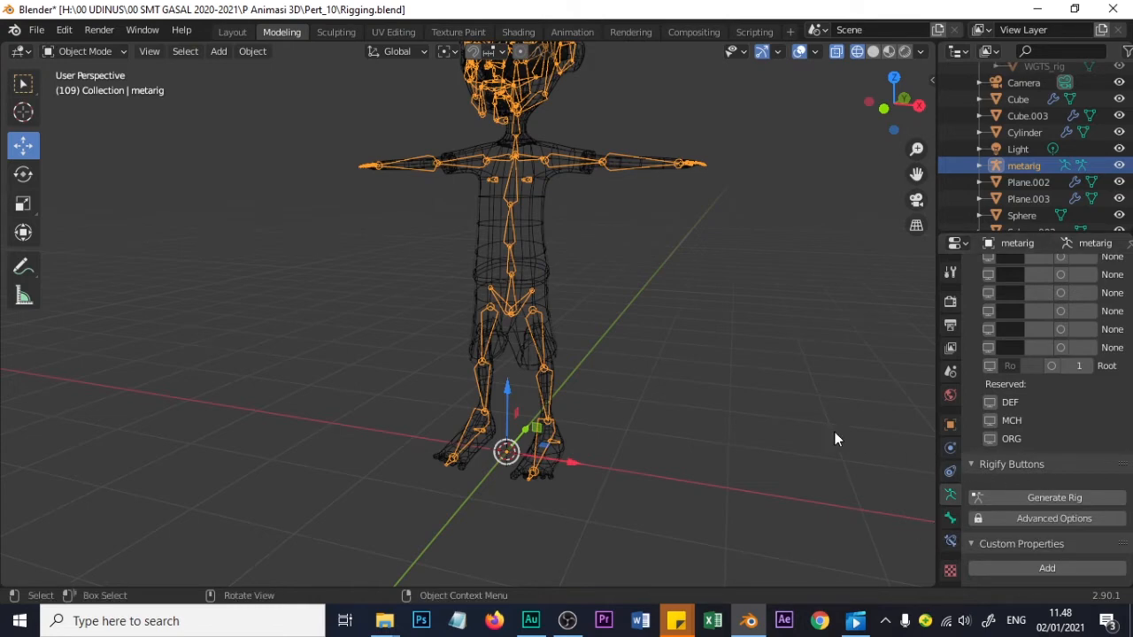
middle_click_drag(746, 404, 721, 480, "shift")
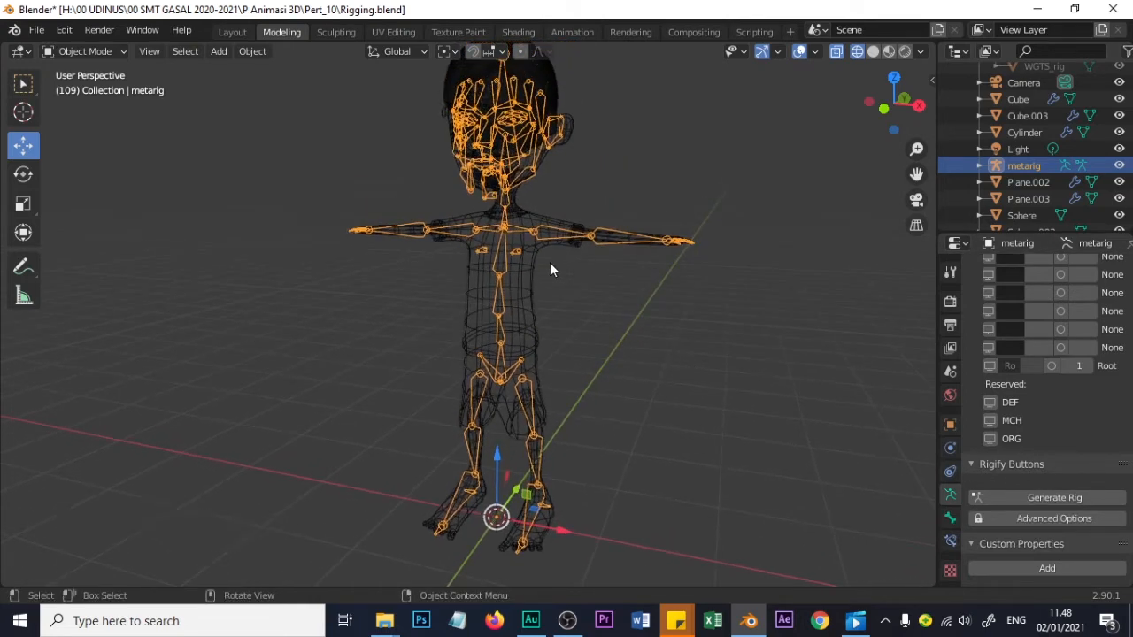
middle_click_drag(544, 258, 519, 234)
middle_click_drag(518, 237, 580, 282)
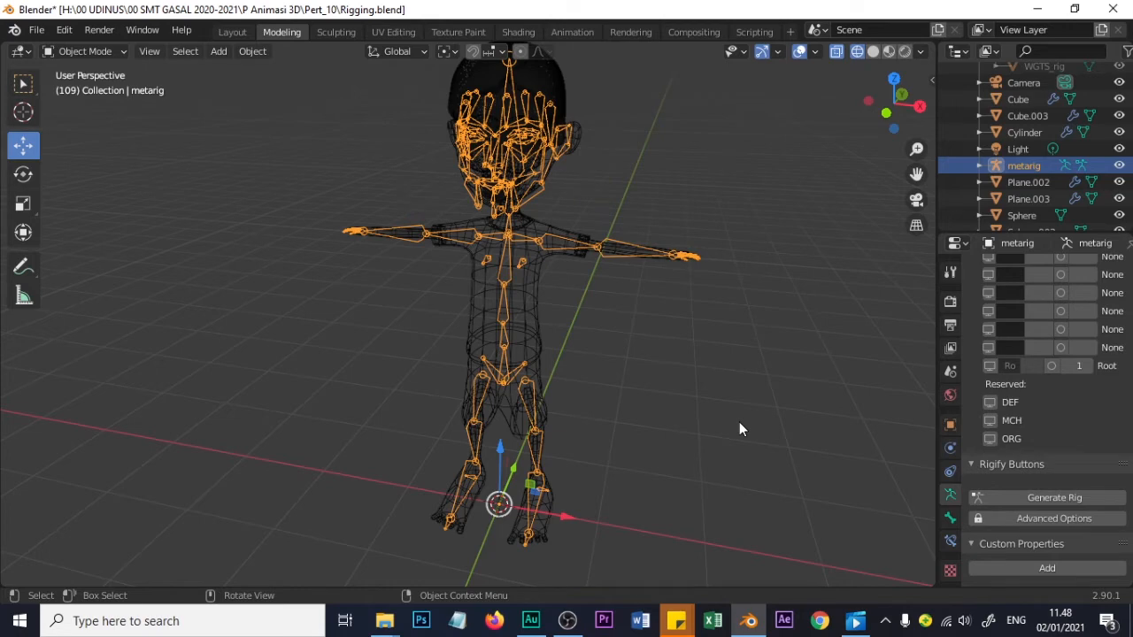
left_click(1019, 503)
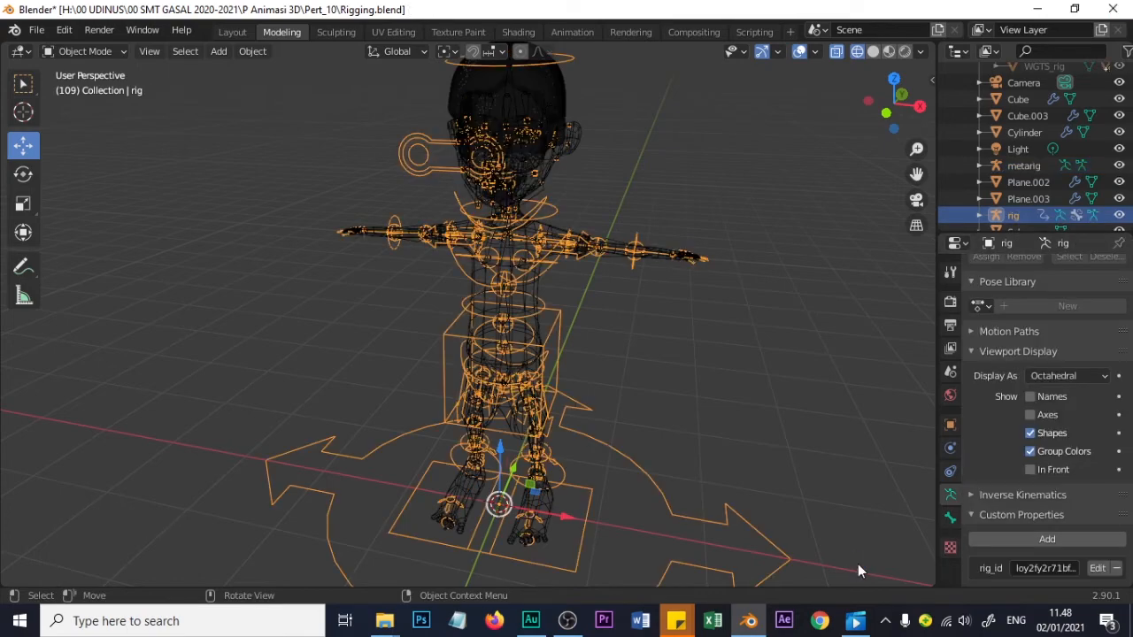
Examine the generated control rig from several angles, toggling the metarig's visibility to compare the two armatures
middle_click_drag(815, 472, 728, 440)
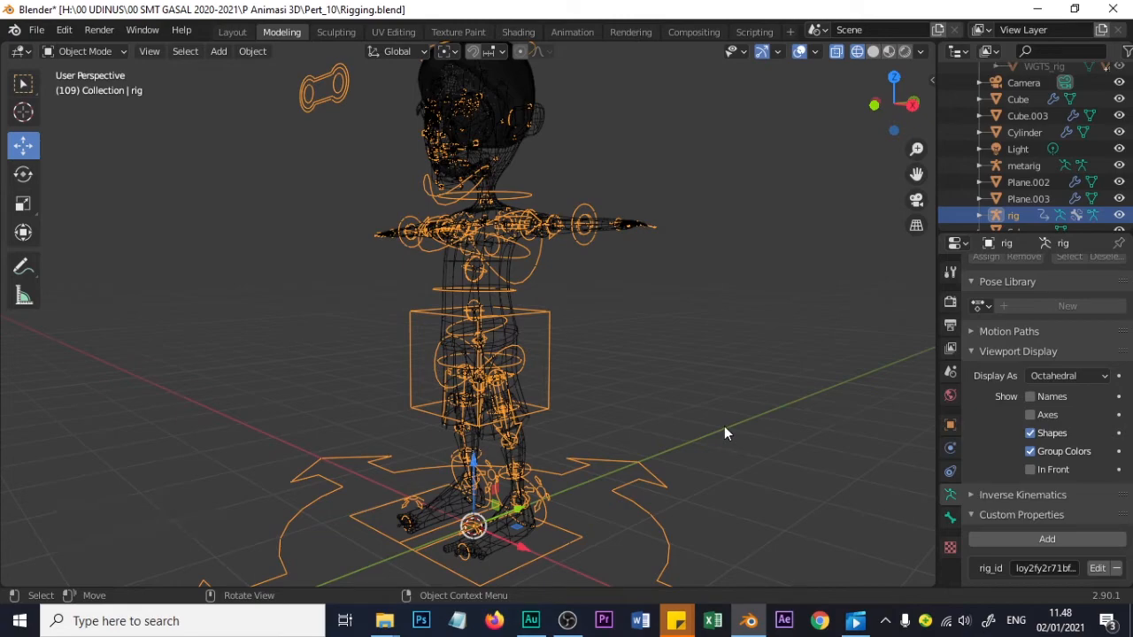
mouse_move(557, 371)
middle_mouse_down()
mouse_move(493, 378)
mouse_move(592, 352)
mouse_move(519, 379)
mouse_move(520, 420)
mouse_move(526, 398)
mouse_move(549, 398)
mouse_move(524, 410)
mouse_move(605, 369)
mouse_move(571, 374)
middle_mouse_up()
scroll(523, 416, "down", 1)
scroll(571, 374, "up", 2)
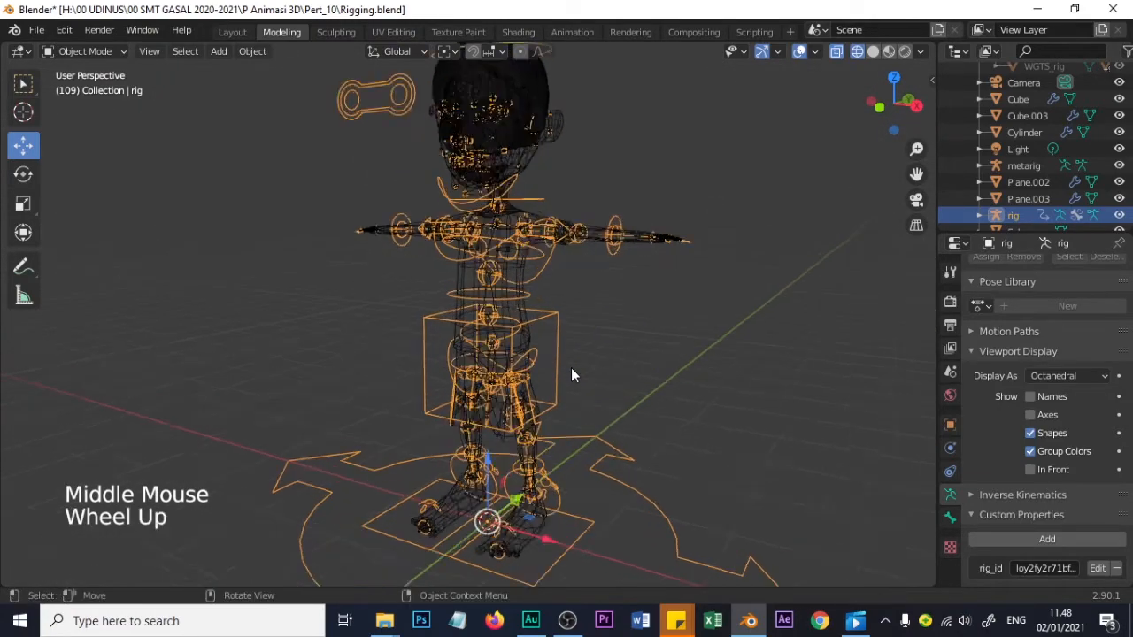
scroll(1034, 140, "up", 1)
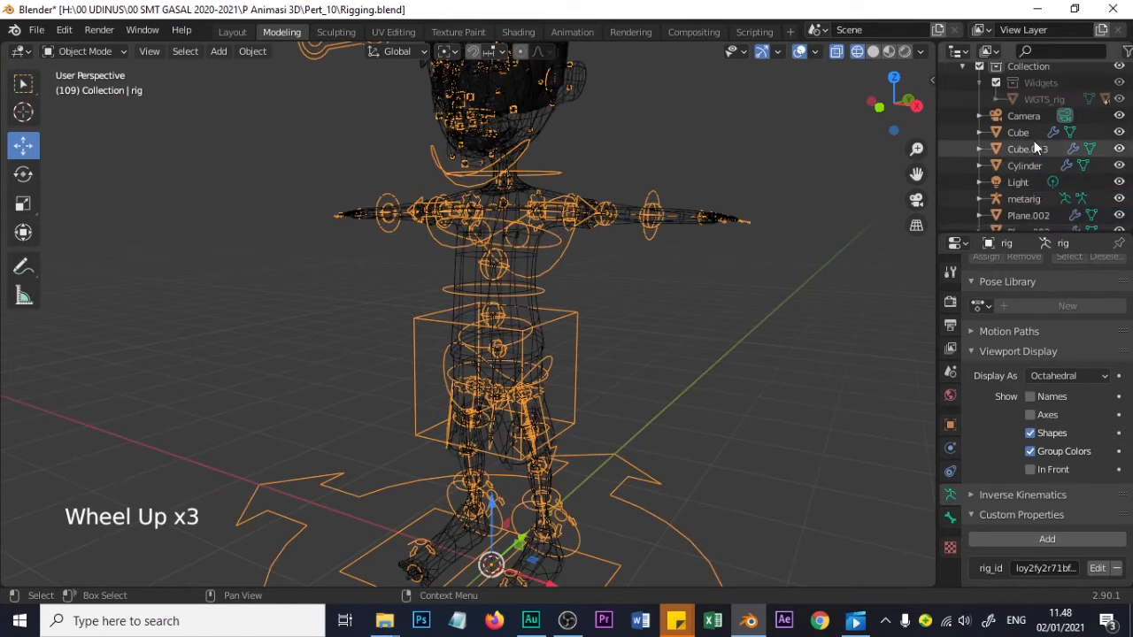
scroll(1031, 140, "down", 2)
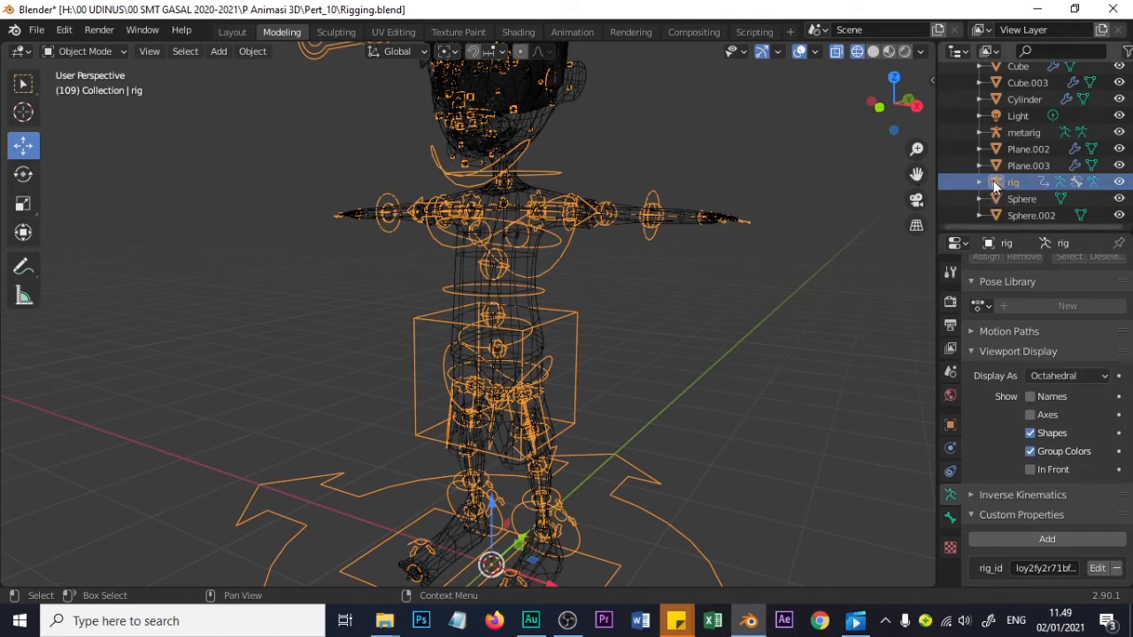
left_click(1119, 132)
left_click(1119, 132)
left_click(1119, 132)
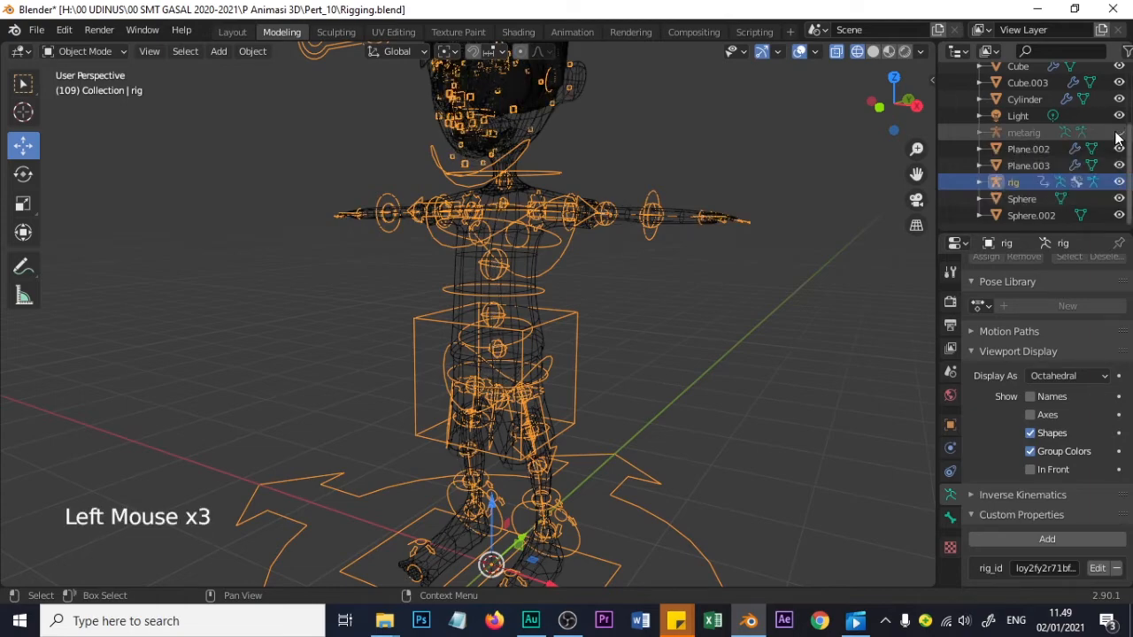
left_click(1119, 132)
middle_click_drag(732, 213, 554, 343)
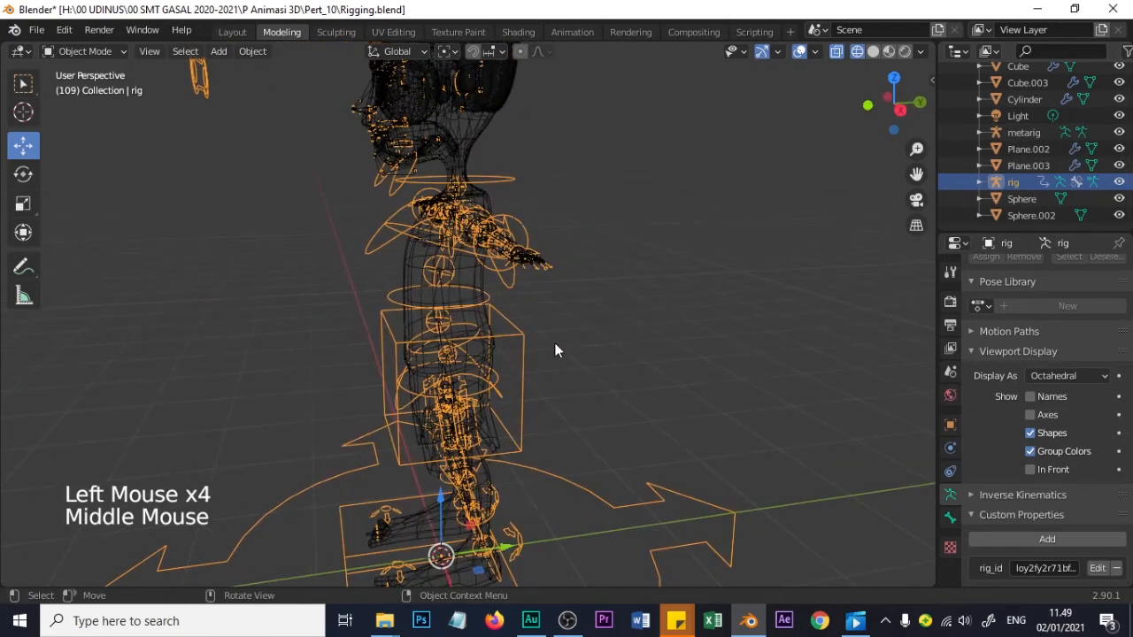
scroll(477, 395, "down", 2)
middle_click_drag(478, 395, 512, 380)
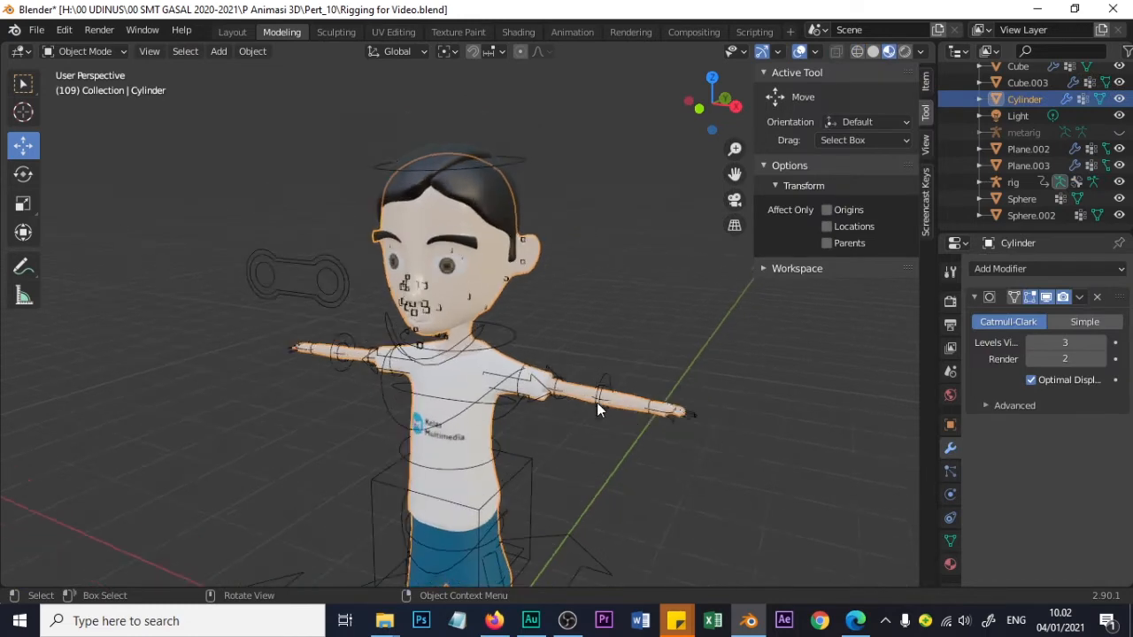
Select the character's control rig, put it into Pose Mode and show the available interaction modes
middle_click_drag(576, 418, 627, 431)
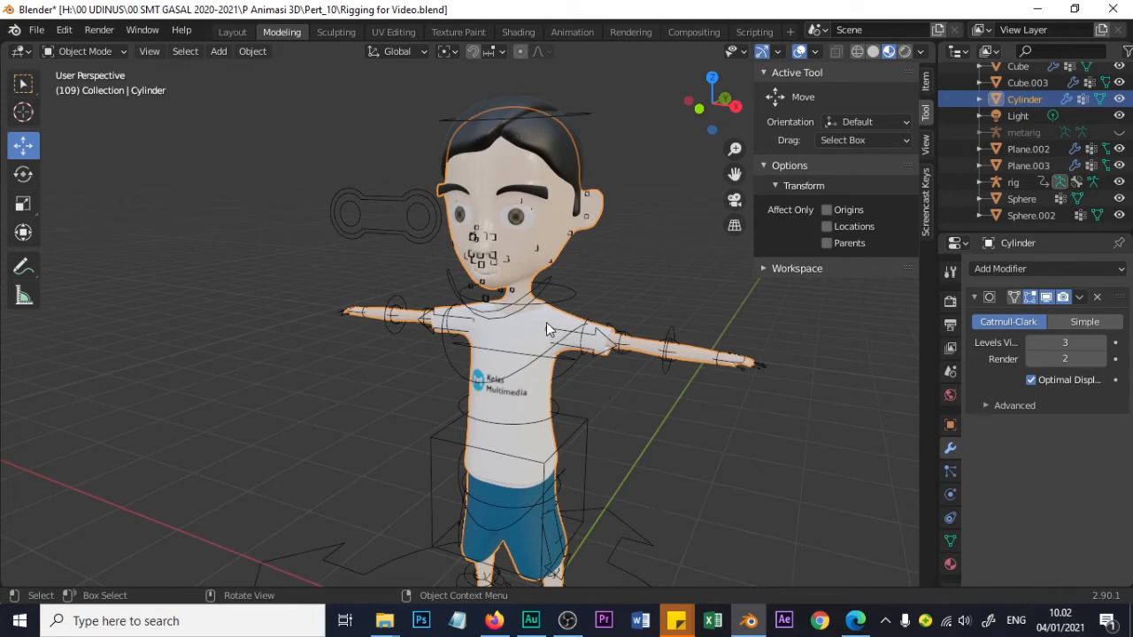
middle_click_drag(695, 389, 579, 389)
mouse_move(607, 426)
middle_mouse_down()
mouse_move(611, 377)
mouse_move(677, 369)
mouse_move(678, 395)
mouse_move(593, 422)
middle_mouse_up()
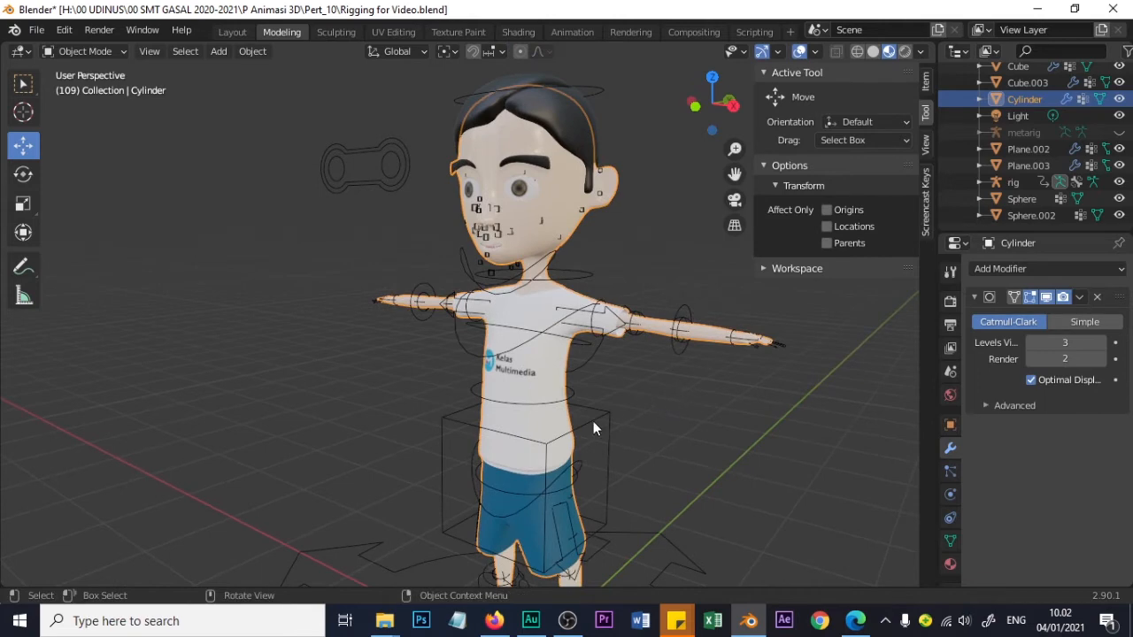
mouse_move(558, 344)
middle_mouse_down()
mouse_move(626, 354)
mouse_move(576, 359)
middle_mouse_up()
scroll(544, 299, "up", 3)
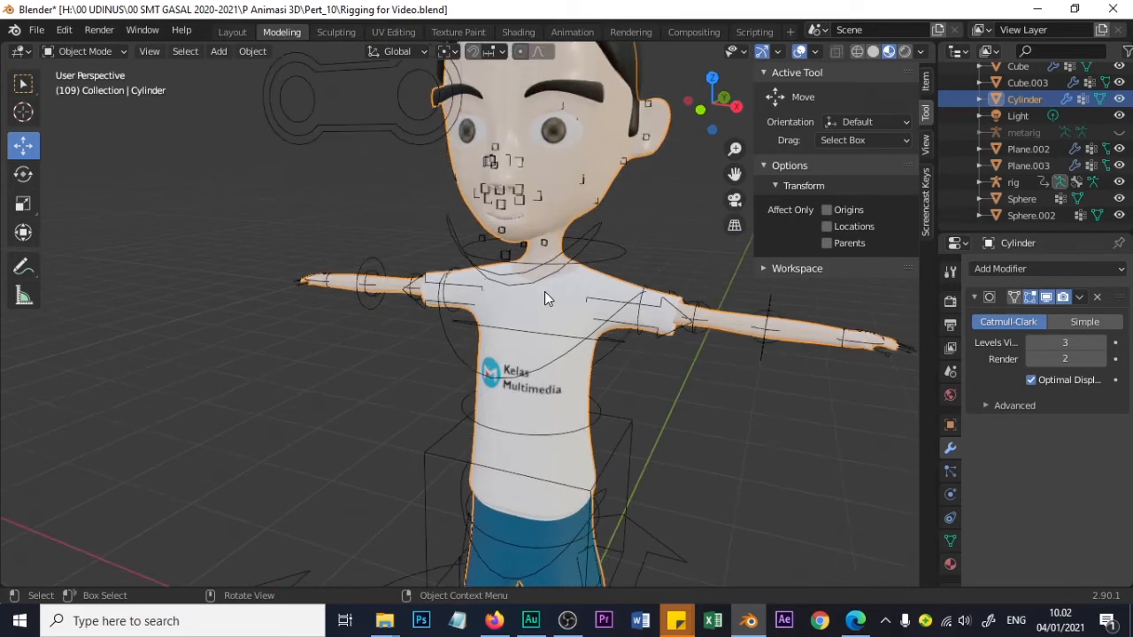
middle_click_drag(544, 291, 578, 311)
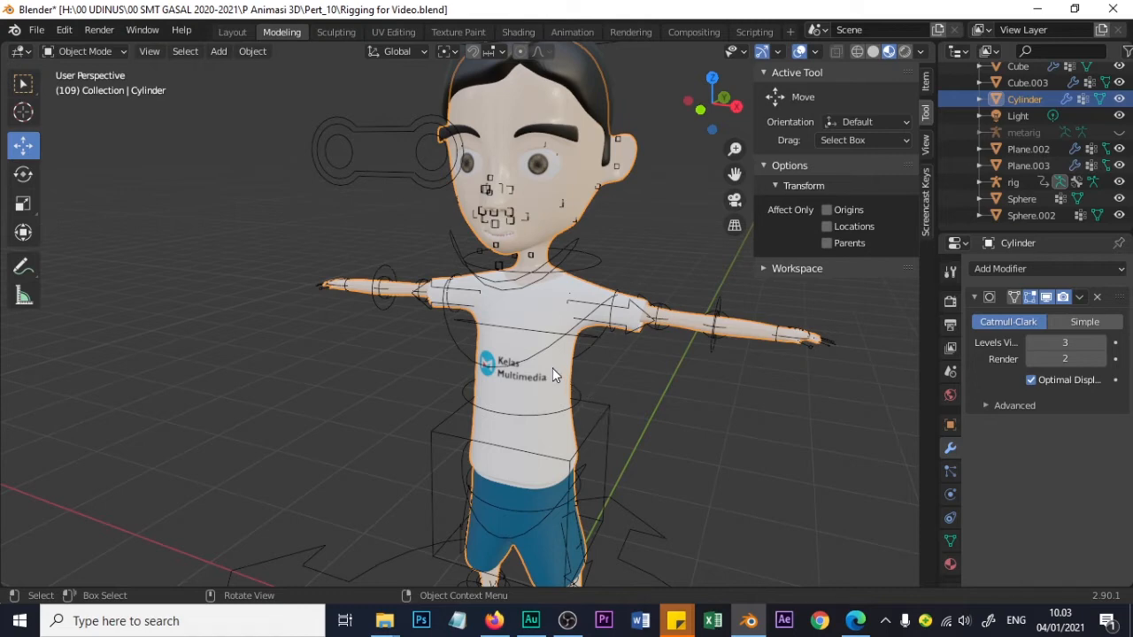
left_click(604, 419)
key("ctrl+Tab")
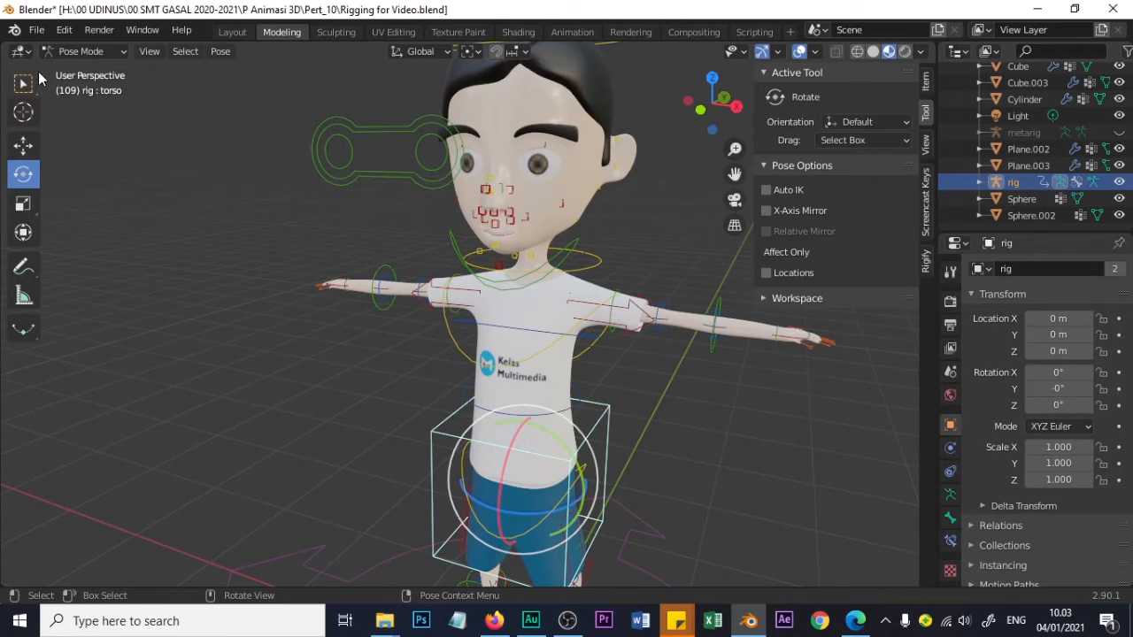
left_click(123, 48)
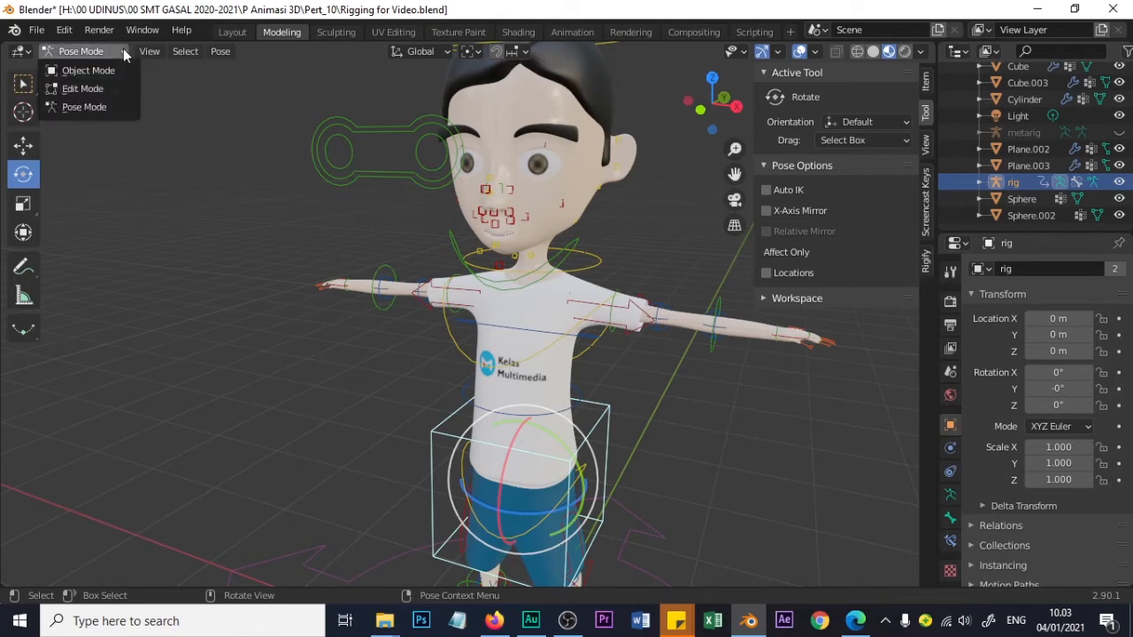
Return the rig to Object Mode and parent the boy's body mesh to the control rig with automatic weights
left_click(81, 71)
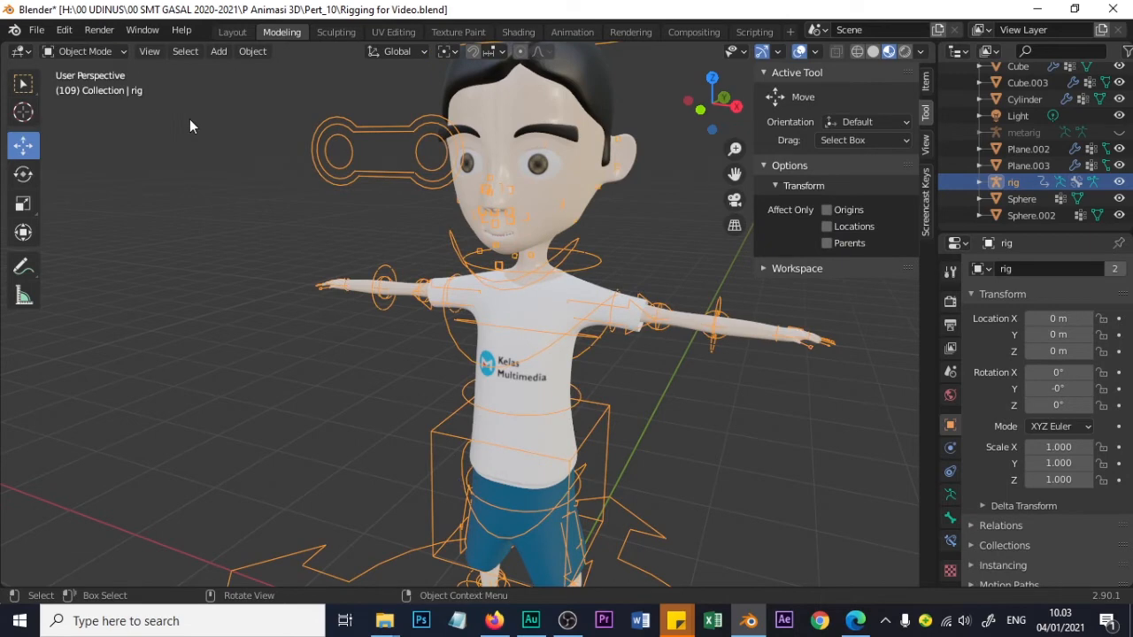
left_click(736, 412)
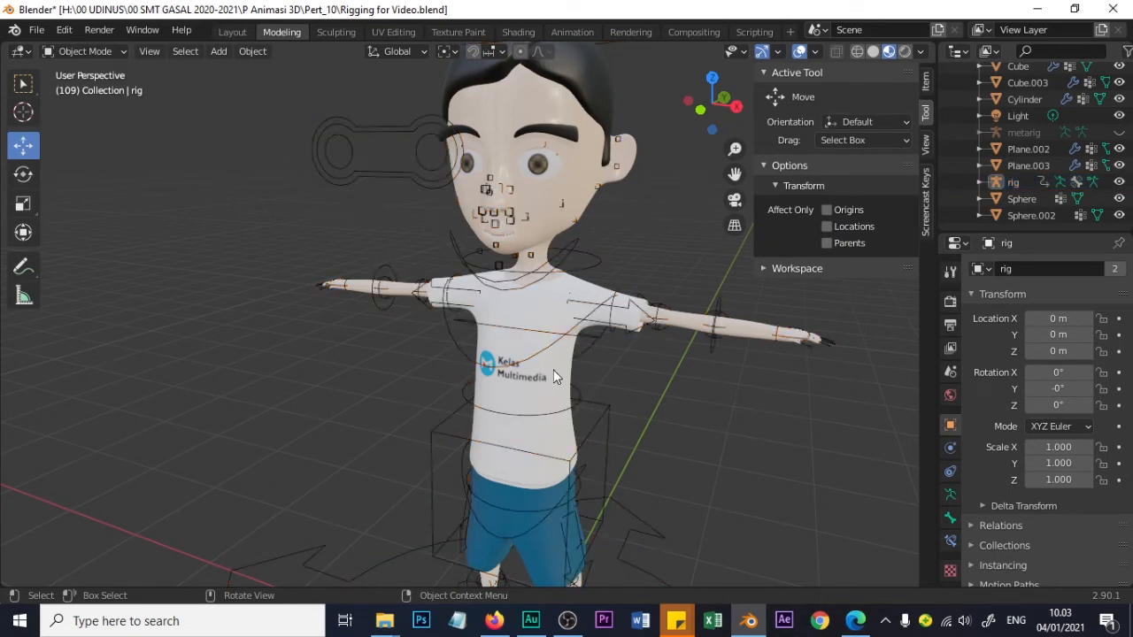
left_click(554, 377)
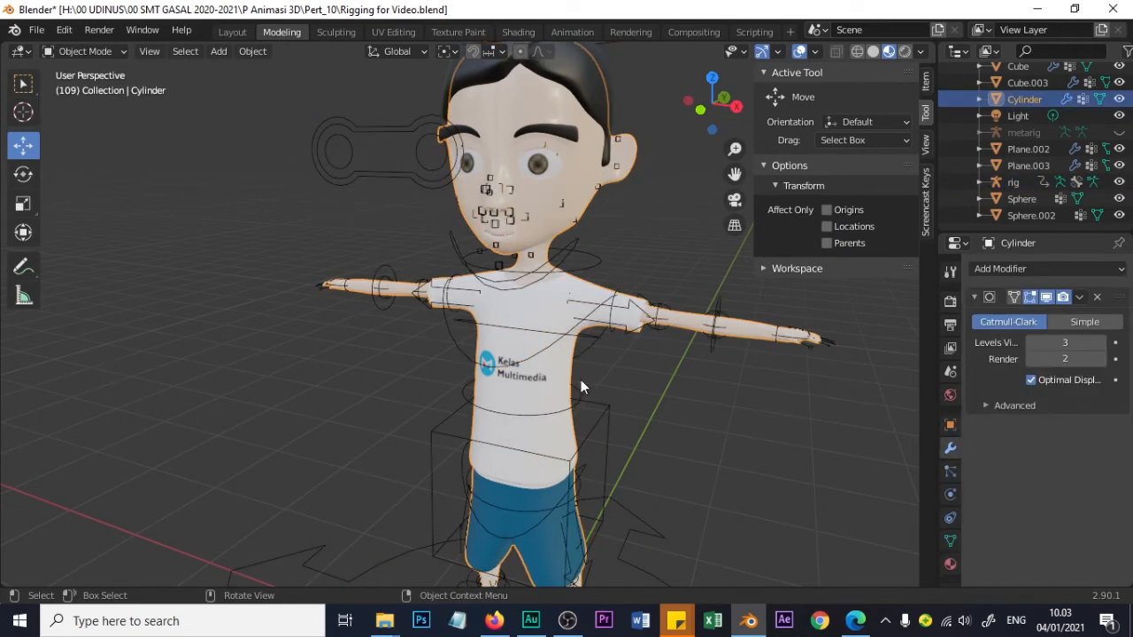
left_click(605, 412, "shift")
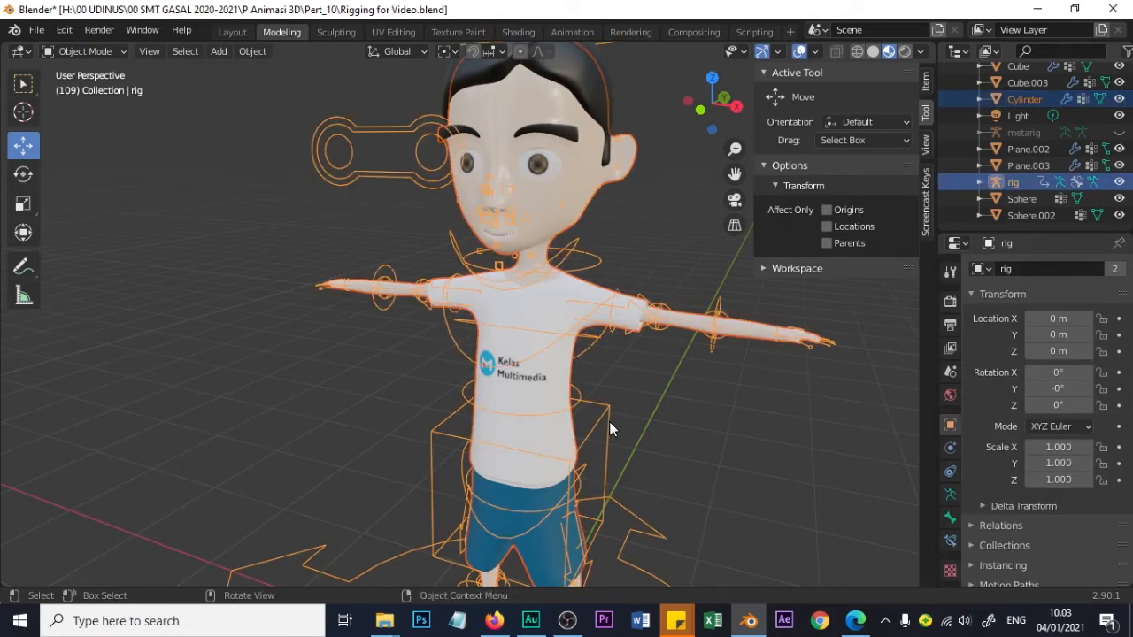
middle_click_drag(609, 421, 608, 386)
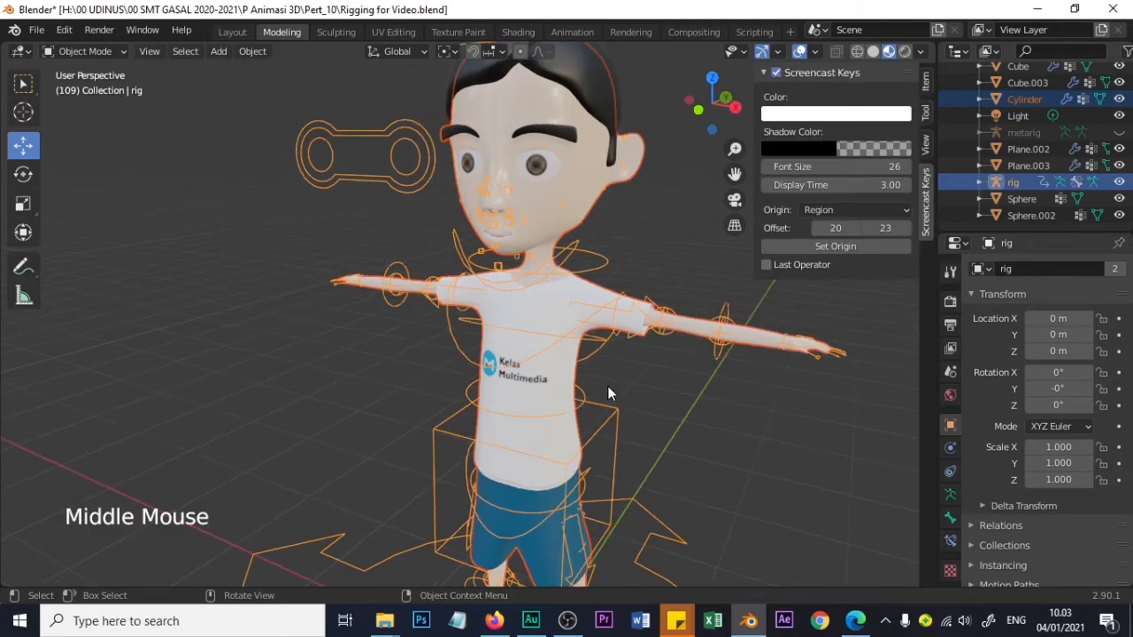
key("ctrl+p")
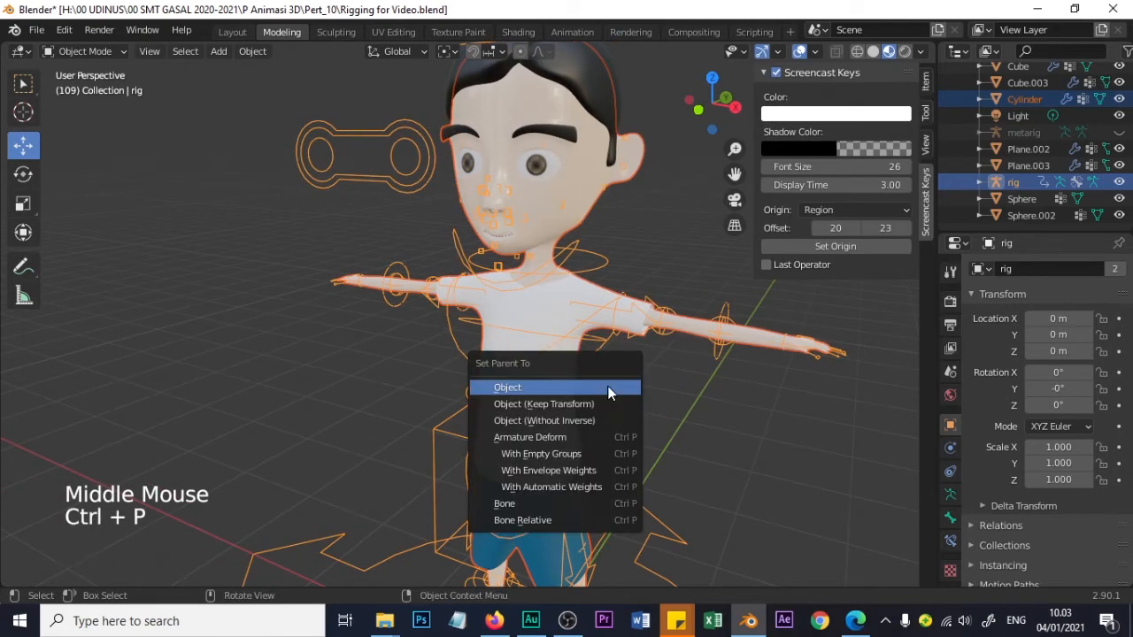
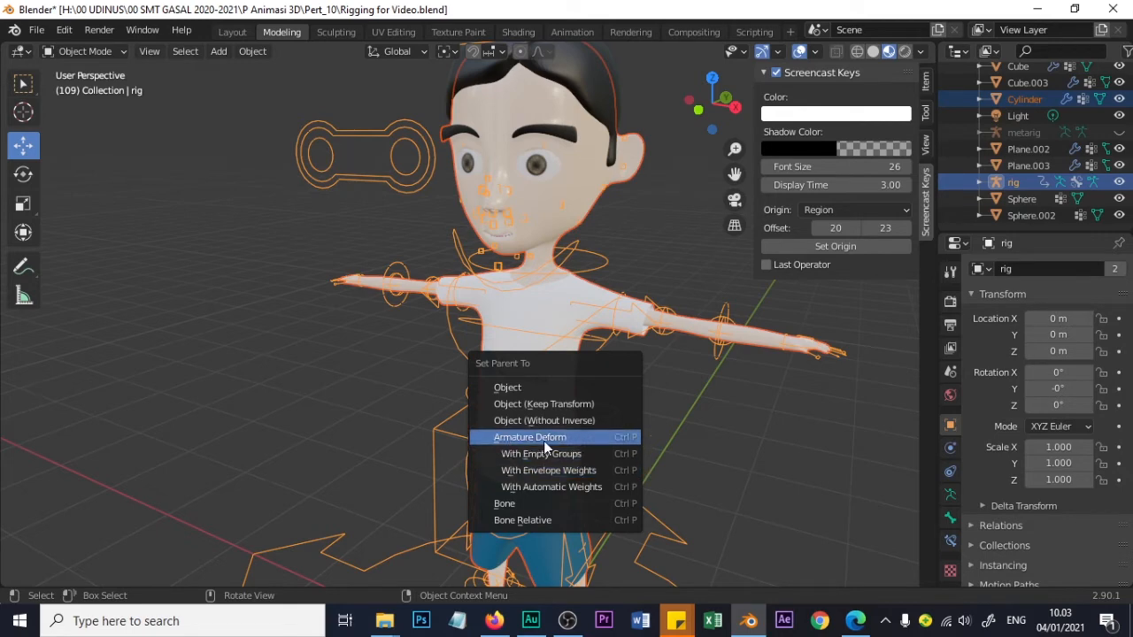
left_click(580, 488)
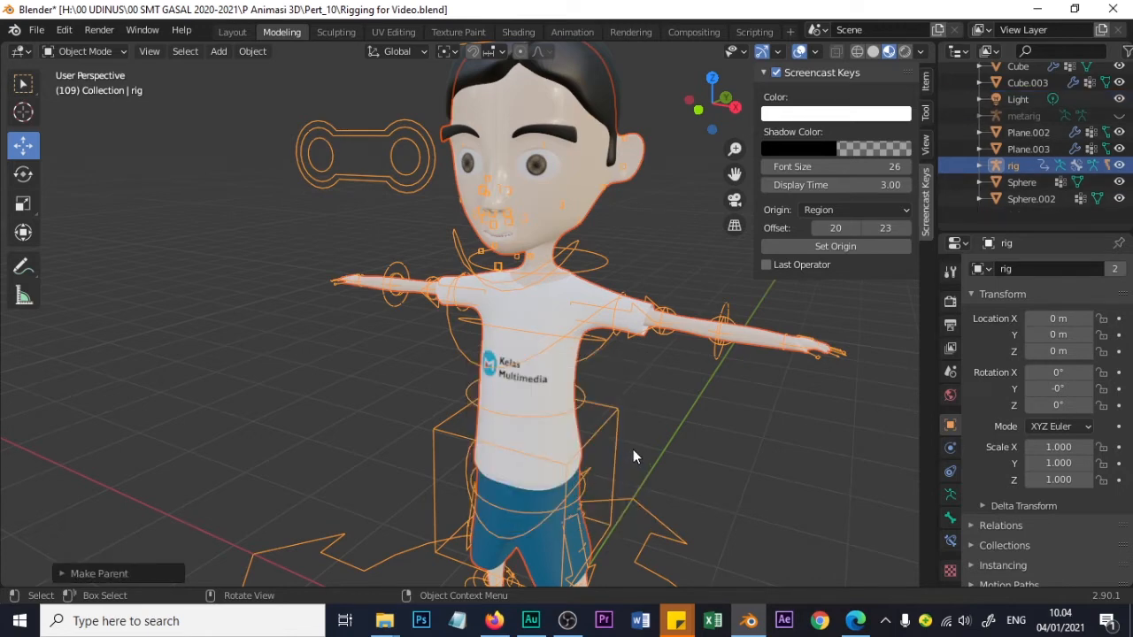
Check the body mesh's modifiers, and put the control rig into Pose Mode
left_click(661, 412)
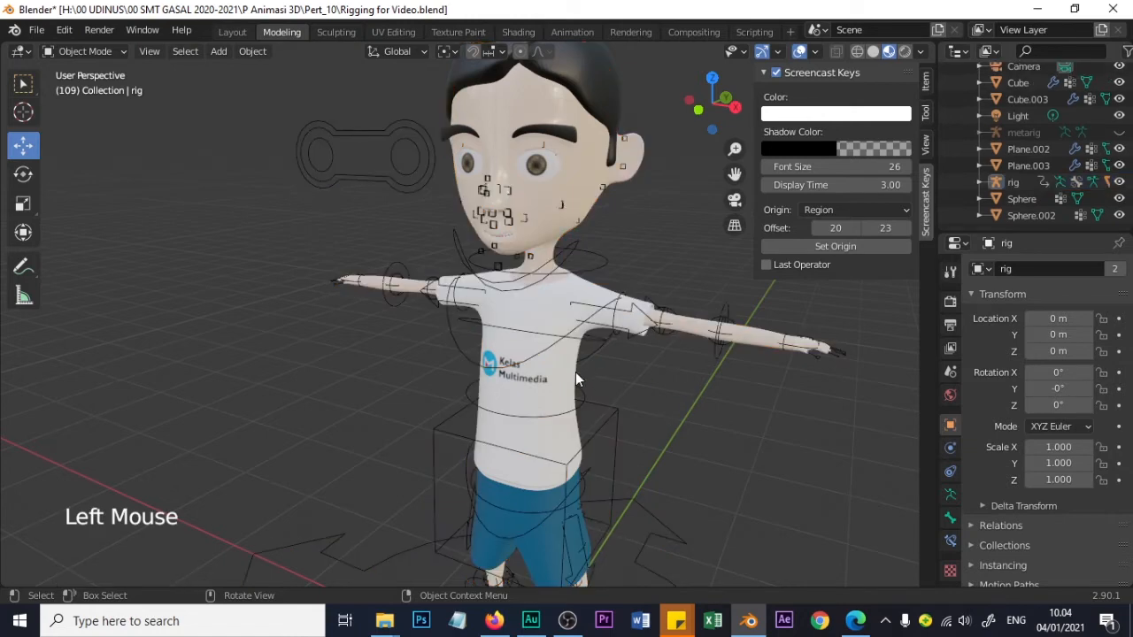
left_click(536, 381)
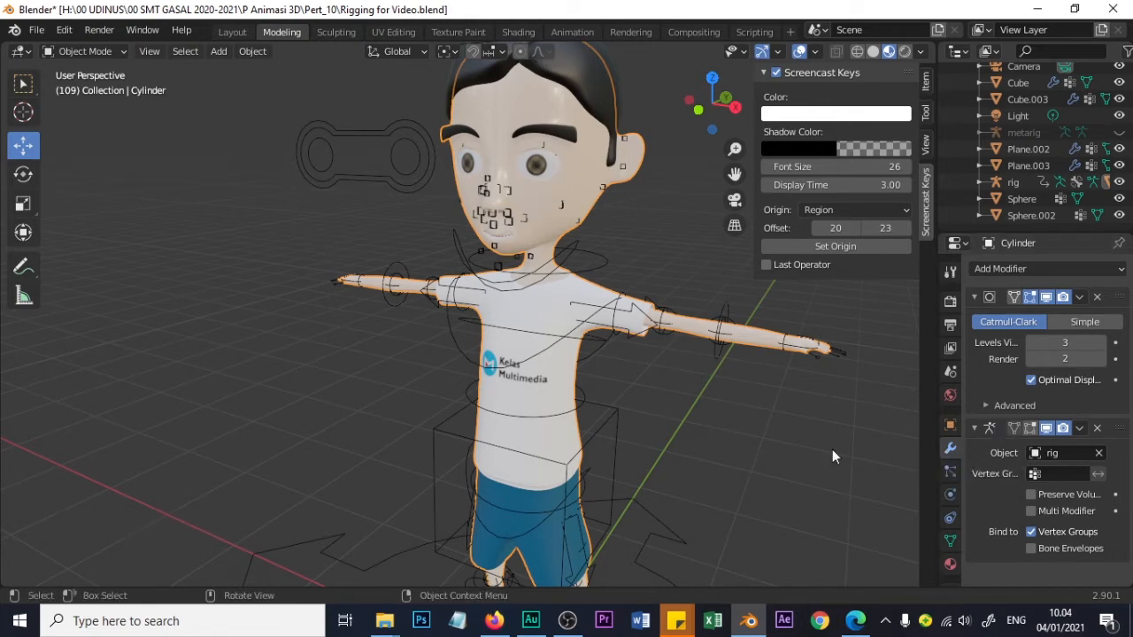
left_click(795, 349)
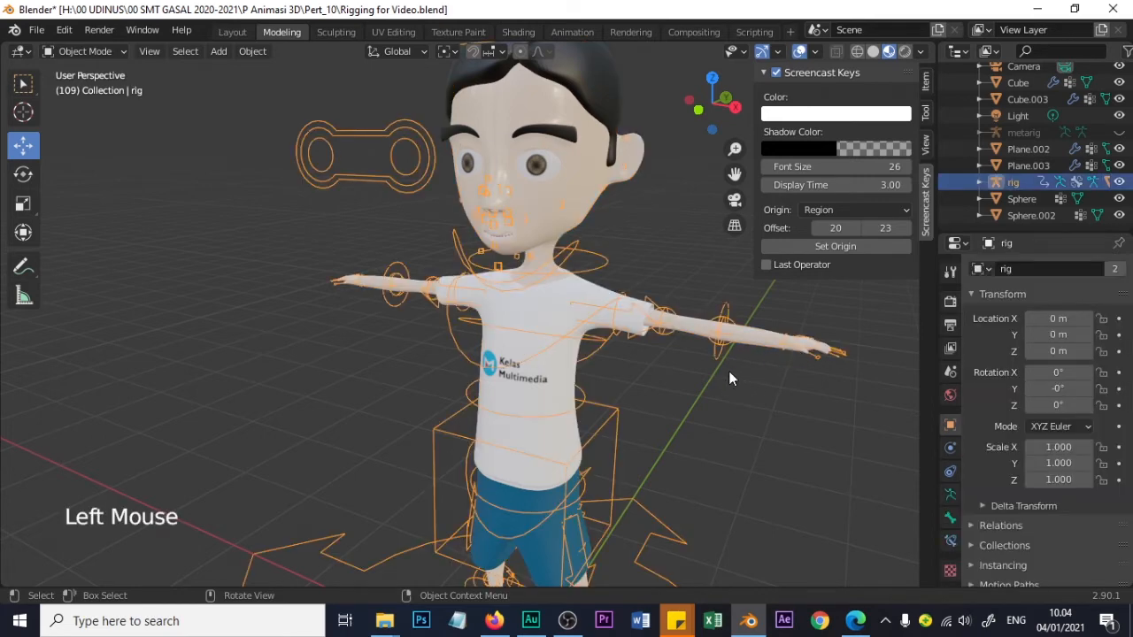
middle_click_drag(742, 397, 738, 422)
scroll(738, 421, "down", 1, "shift")
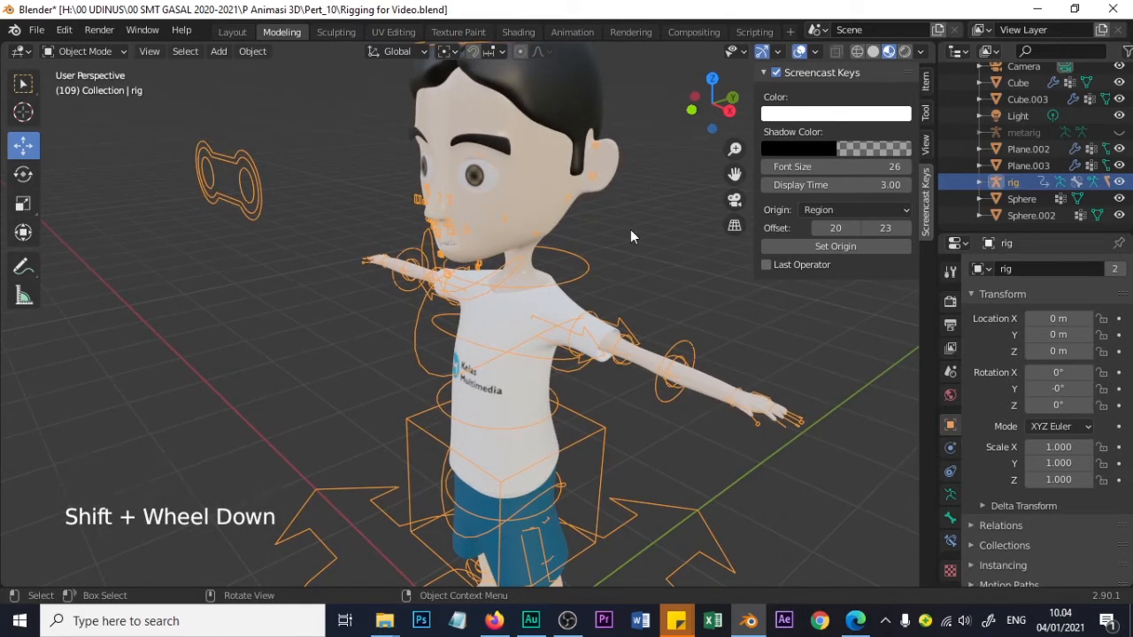
left_click(605, 443)
left_click(605, 434)
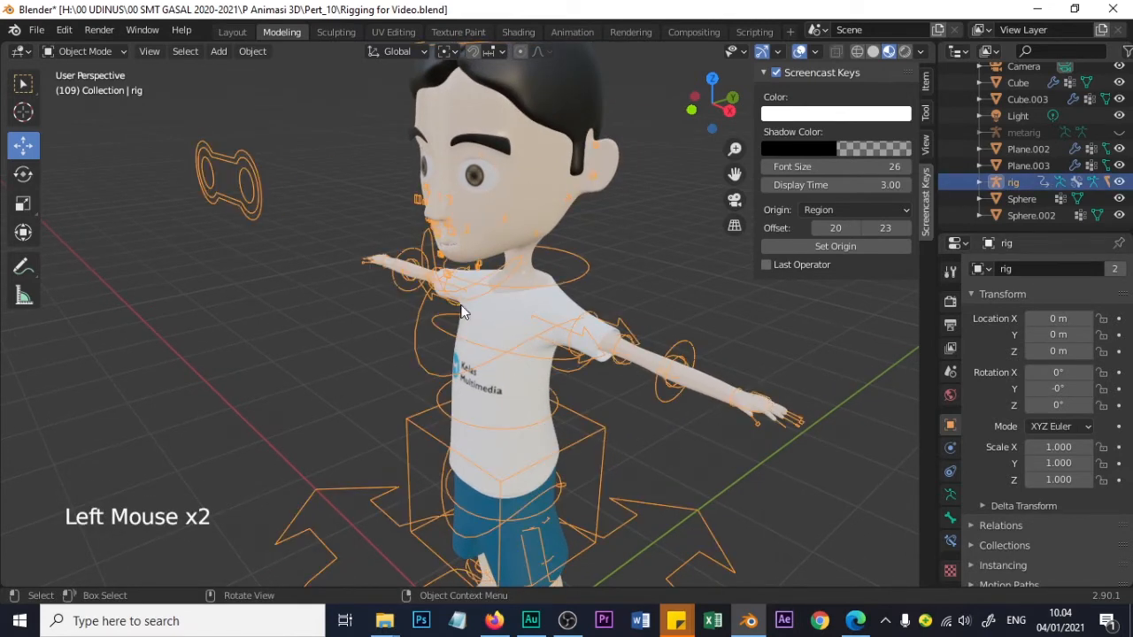
left_click(97, 50)
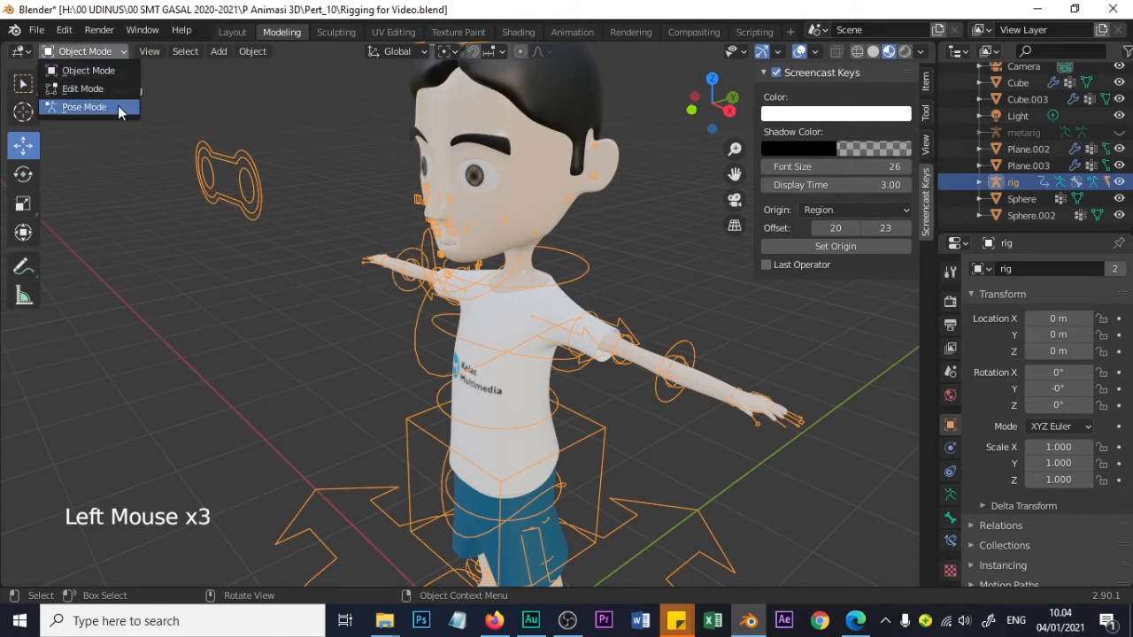
left_click(117, 105)
Test the left arm by moving its hand IK control inward and downward and rotating the hand
left_click(748, 410)
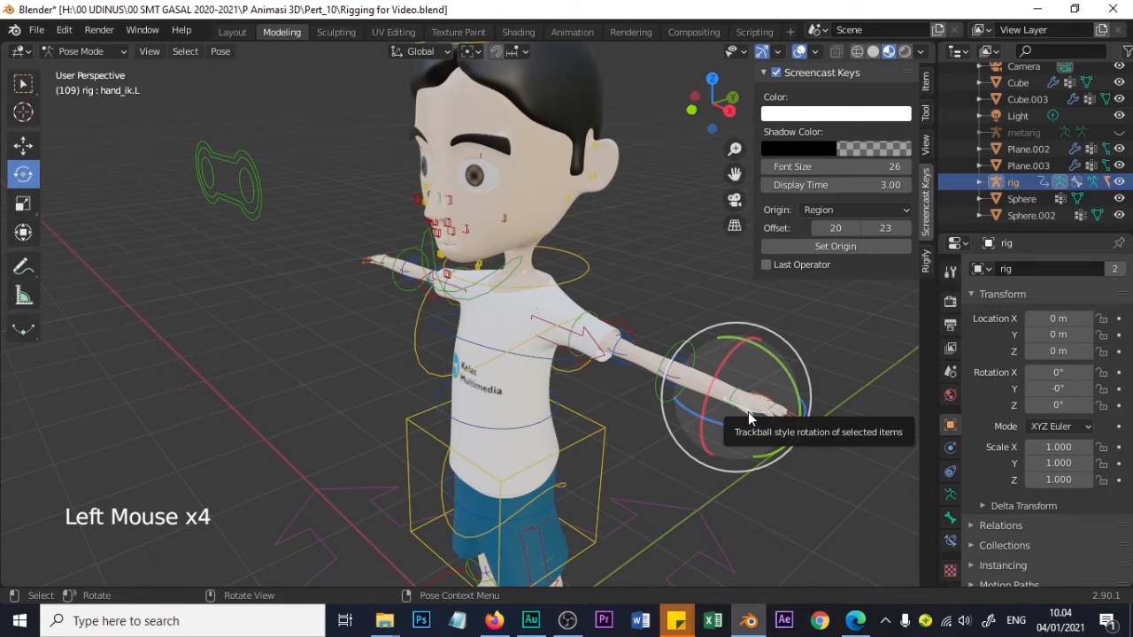
key("g")
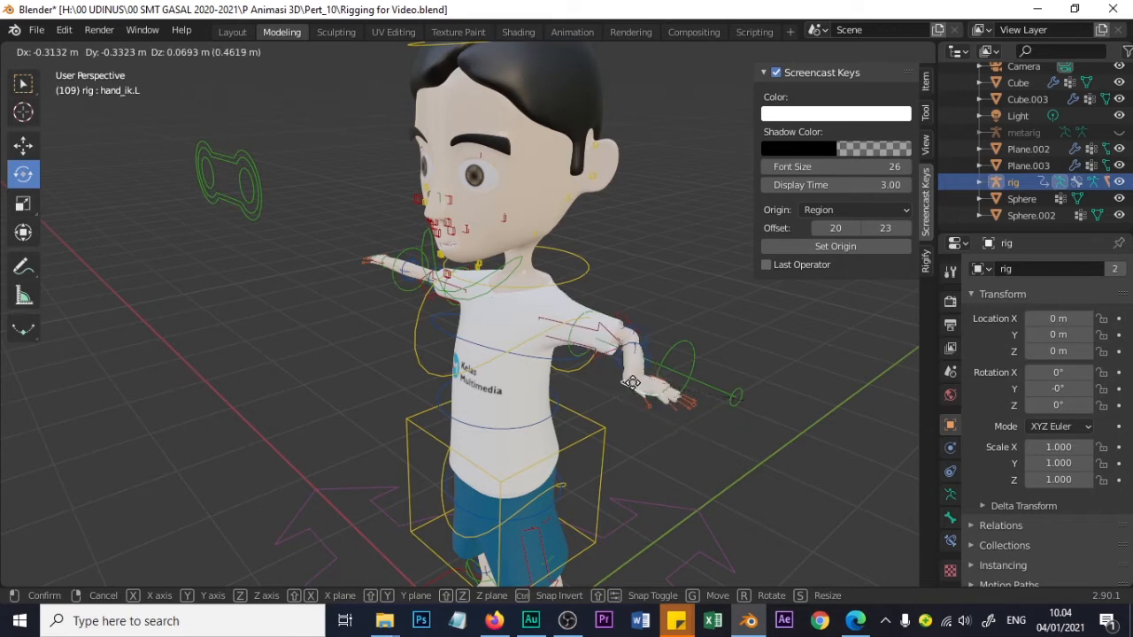
left_click(726, 420)
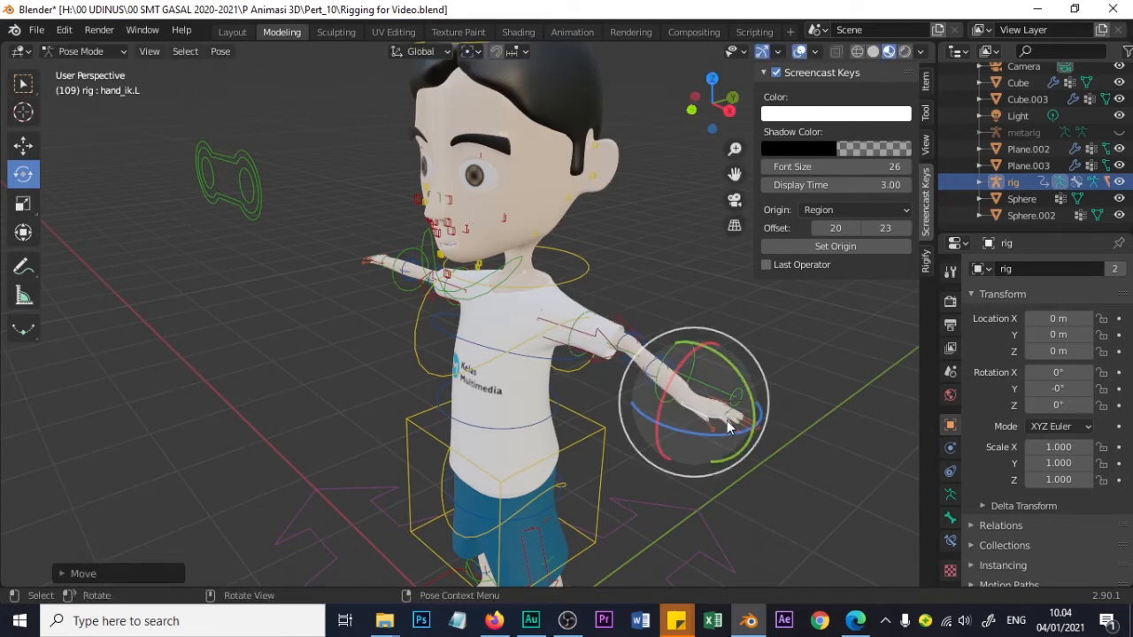
key("r")
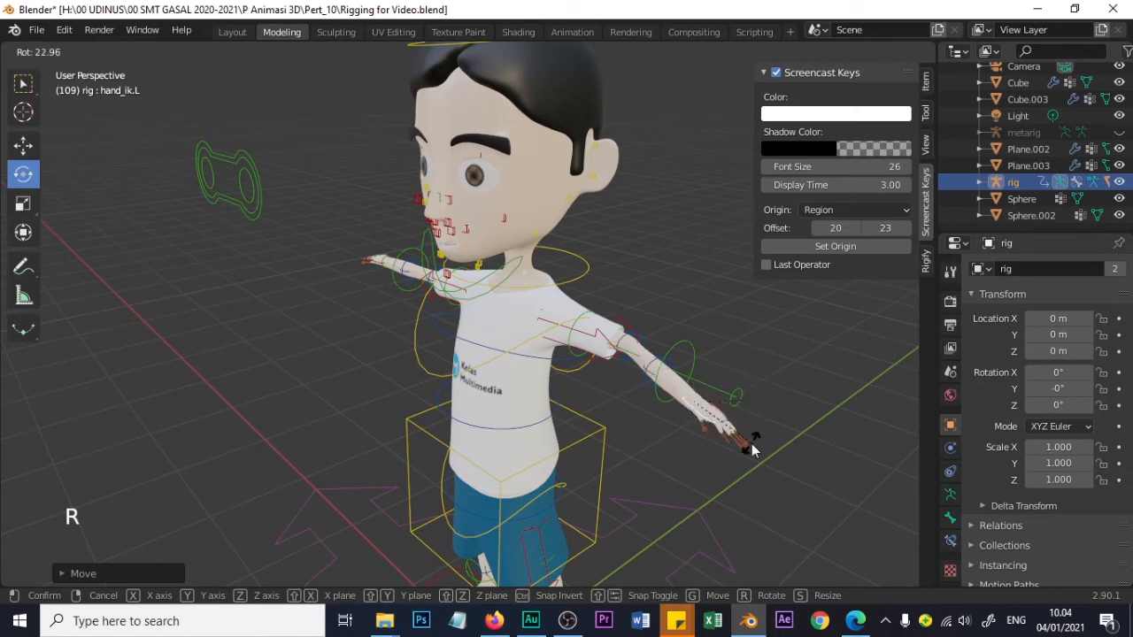
right_click(751, 444)
left_click(810, 401)
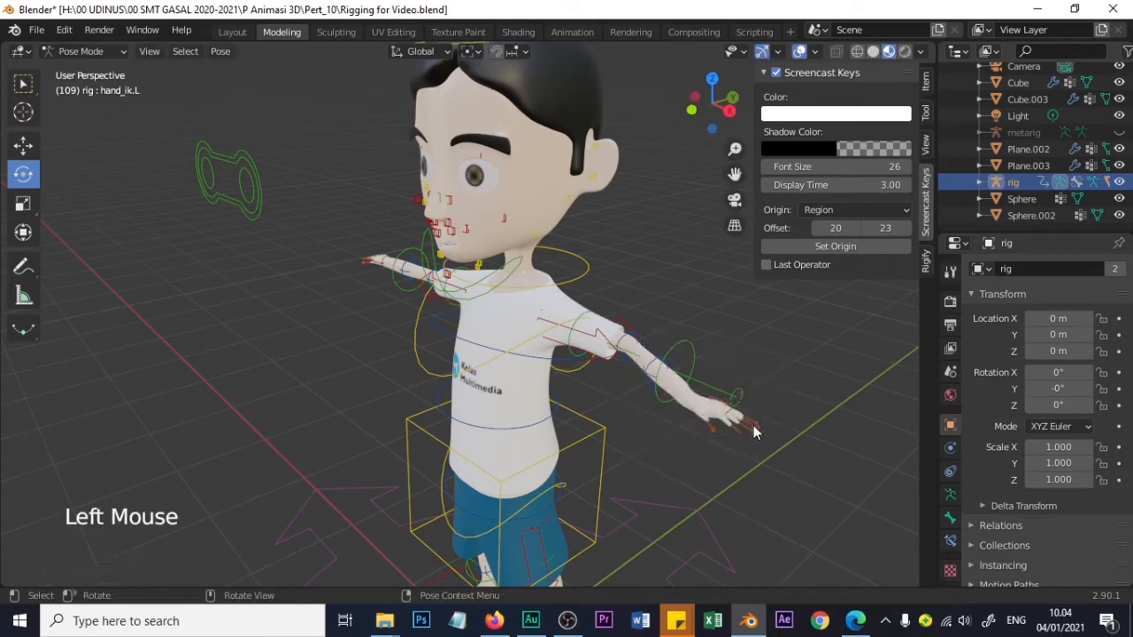
Scale the left index finger's master control to test curling the finger
scroll(797, 429, "up", 2)
middle_click_drag(812, 430, 736, 427, "shift")
scroll(786, 425, "up", 2)
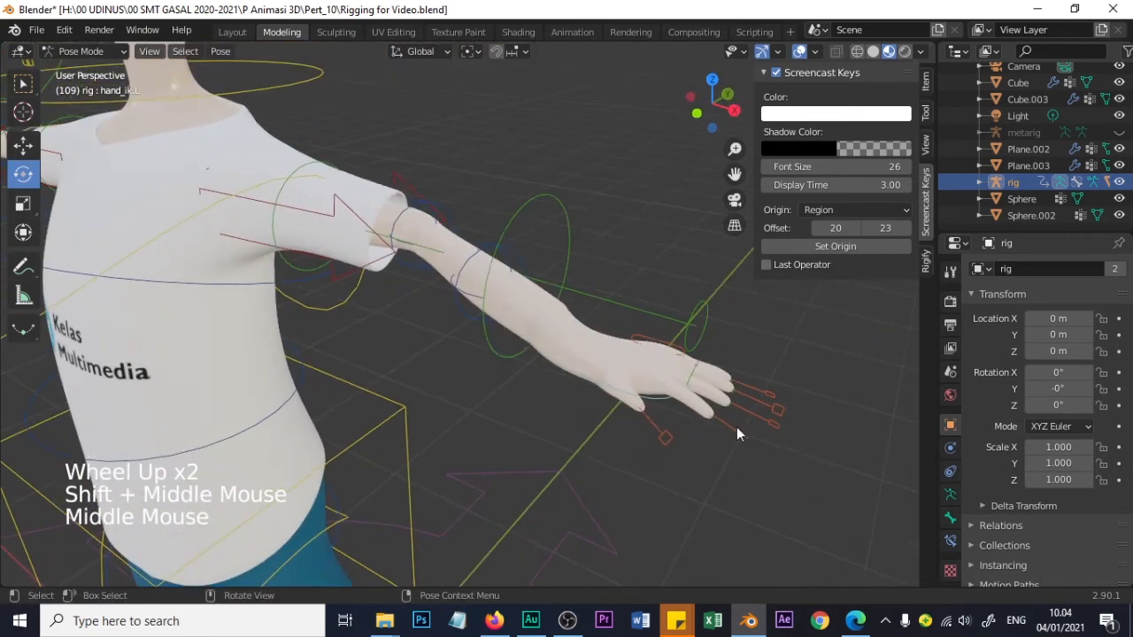
left_click(744, 435)
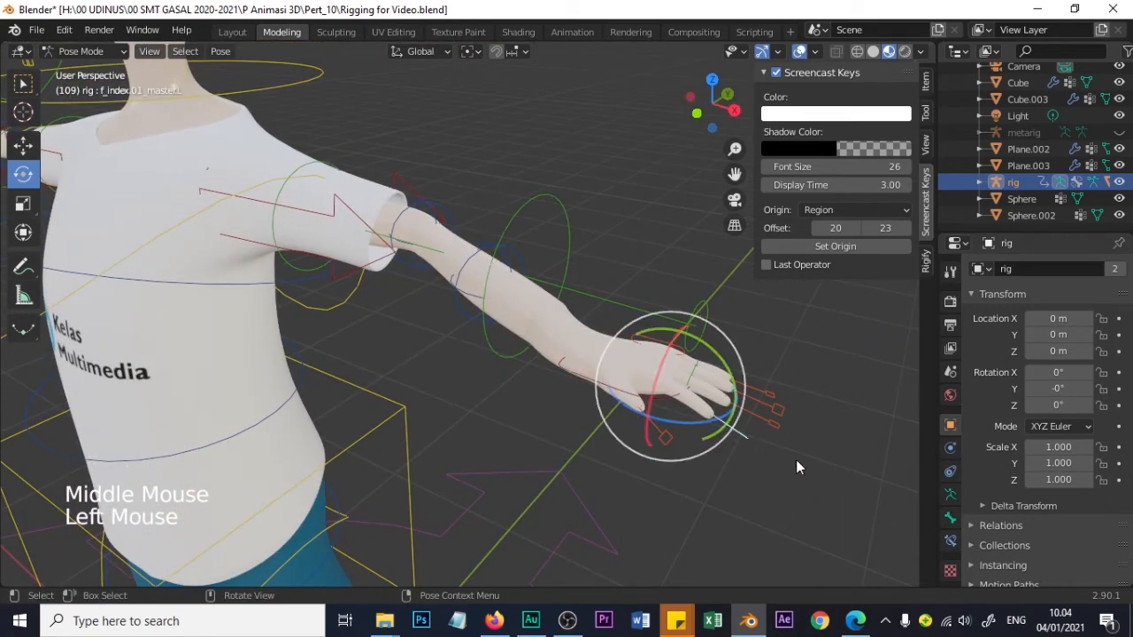
key("s")
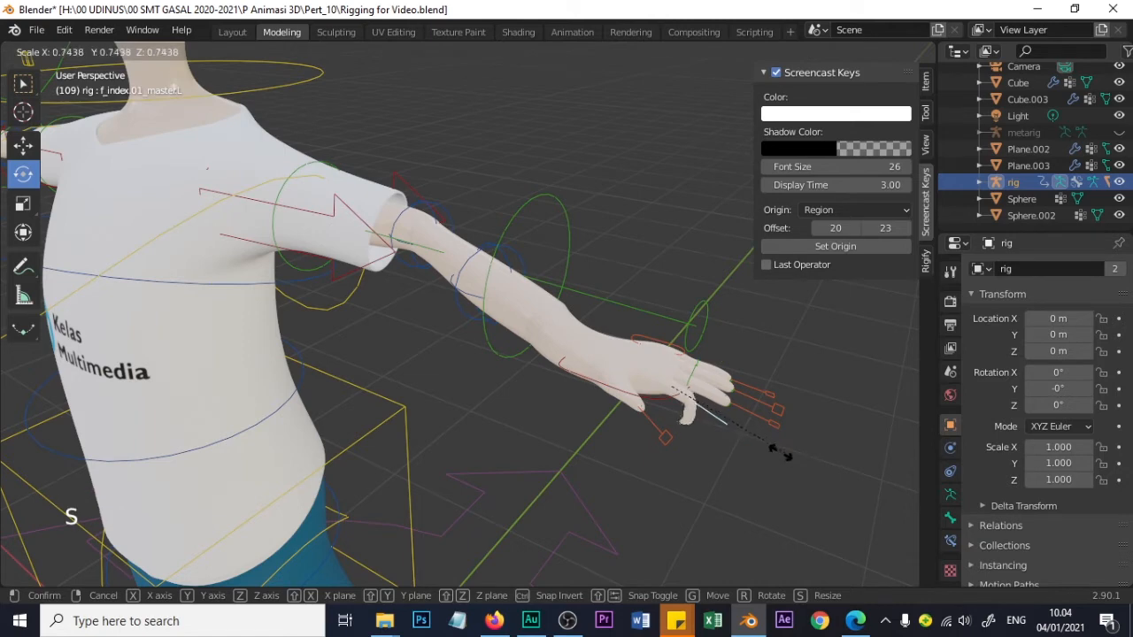
left_click(773, 406)
Clear the scale of the left index finger's master control
scroll(609, 377, "down", 2)
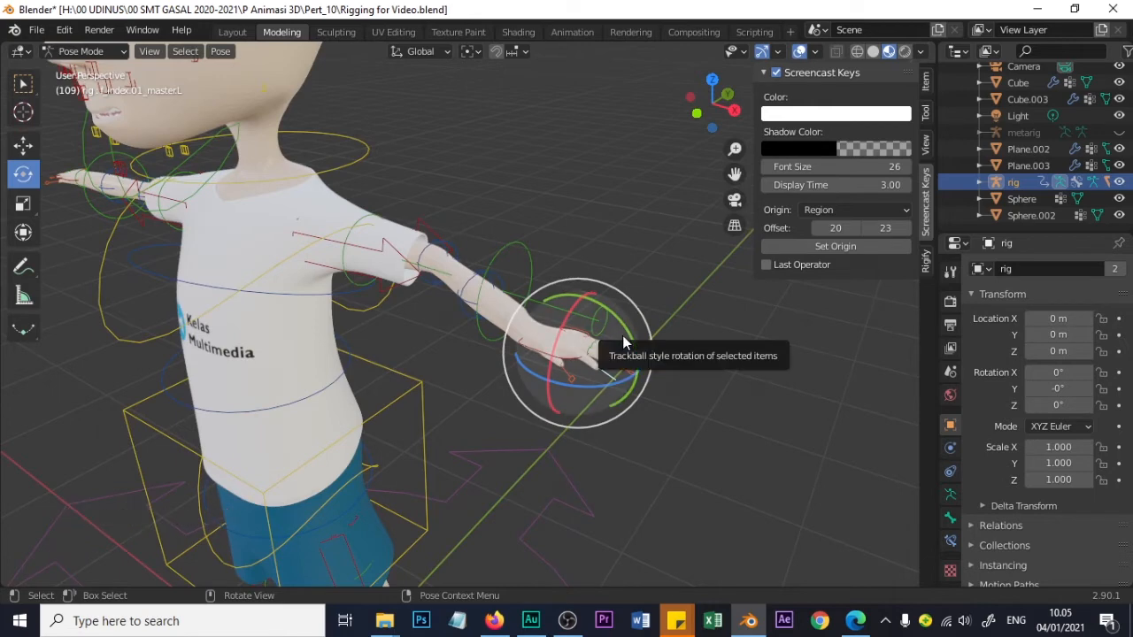
scroll(621, 381, "up", 2)
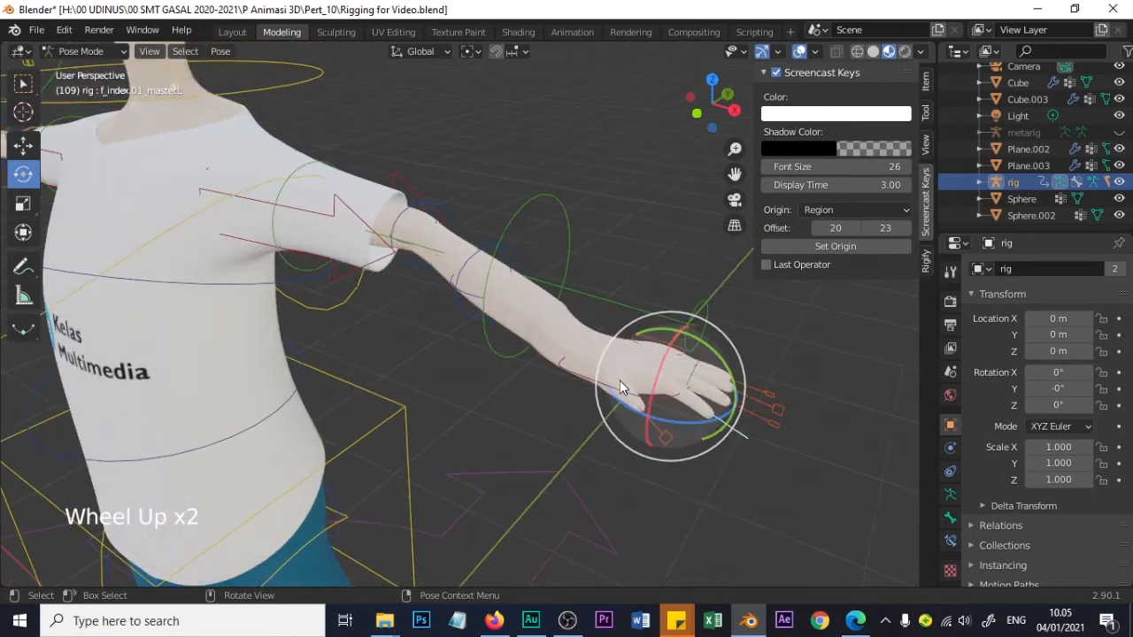
left_click_drag(623, 378, 758, 425)
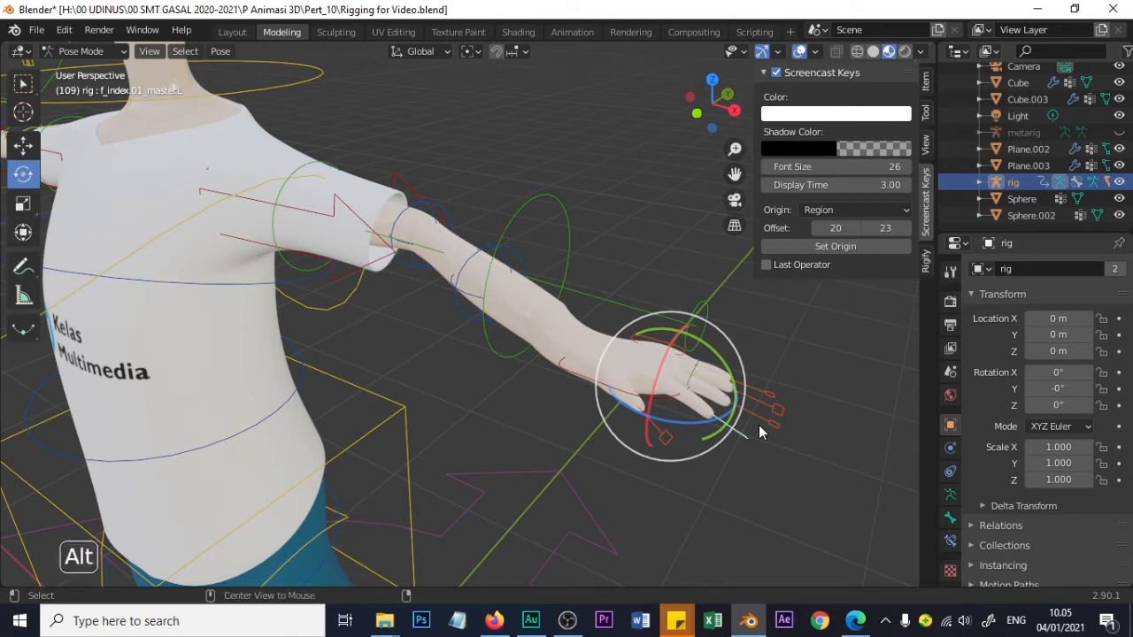
key("alt+s")
left_click(741, 479)
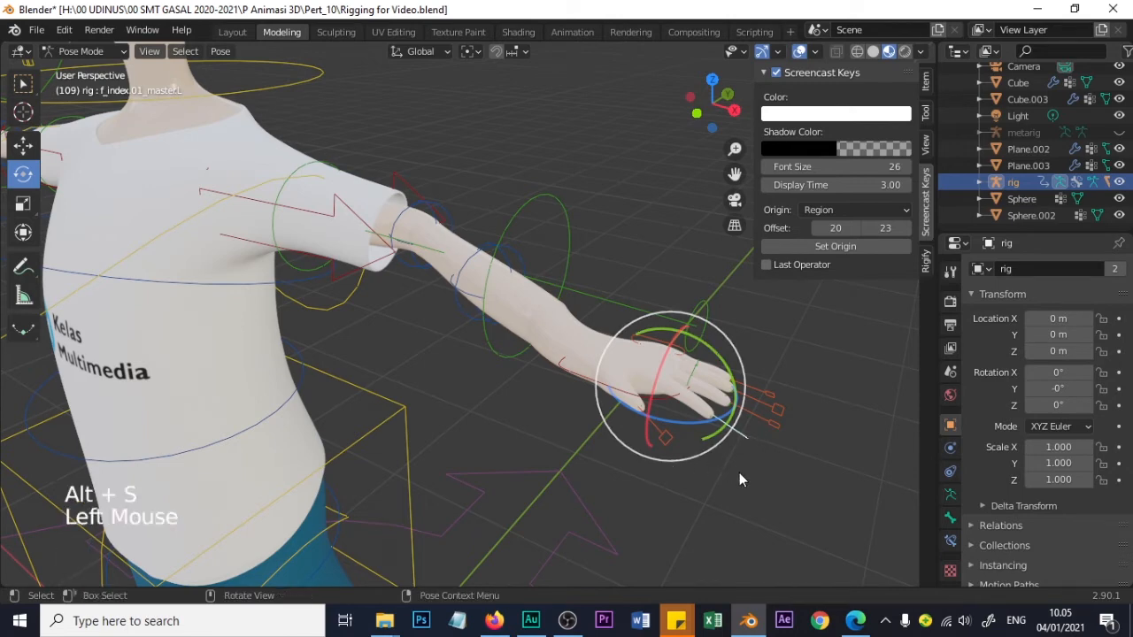
Clear the location and rotation of the left hand IK control
left_click(582, 377)
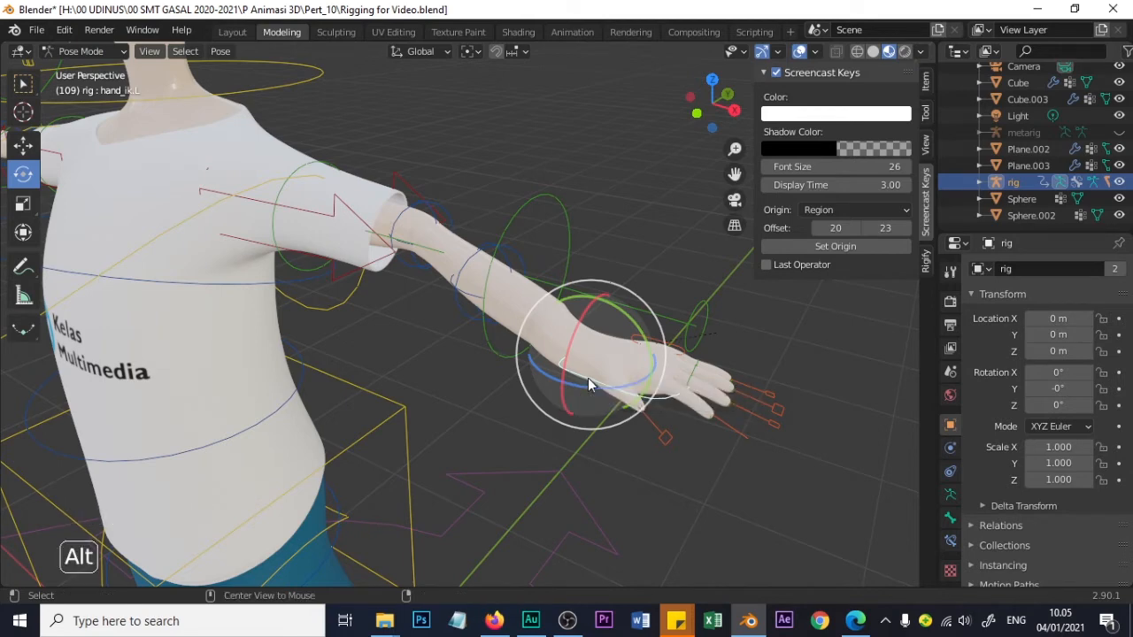
key("alt+g")
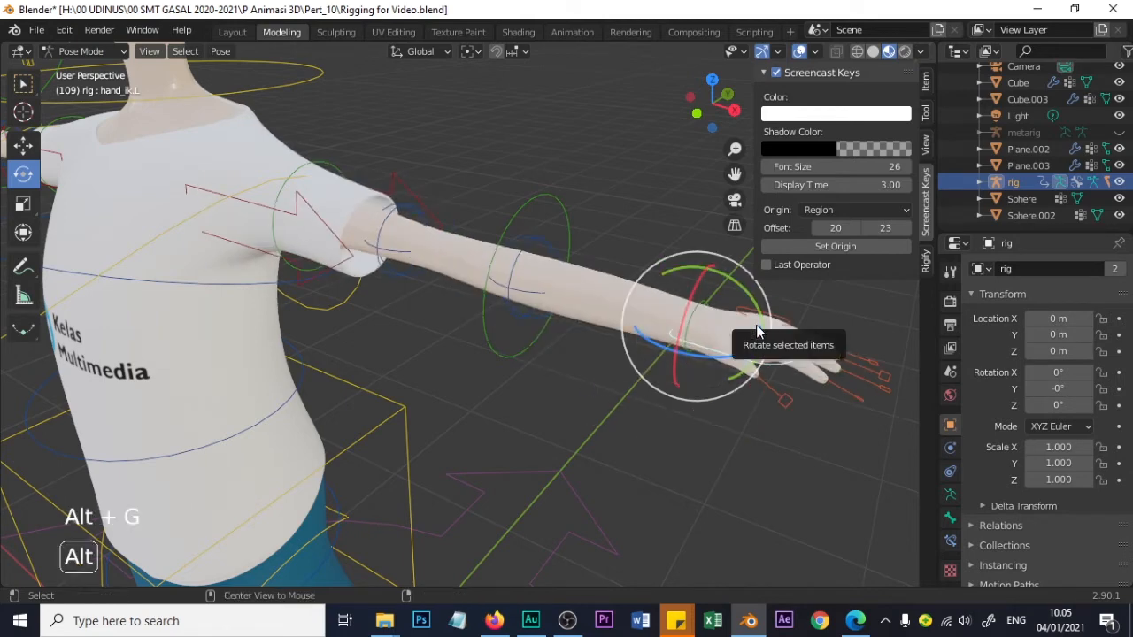
key("alt+r")
Move the rig's root control away from the scene origin, and examine the hair, eyes and mouth parts up close
scroll(699, 412, "down", 2)
scroll(687, 411, "down", 1)
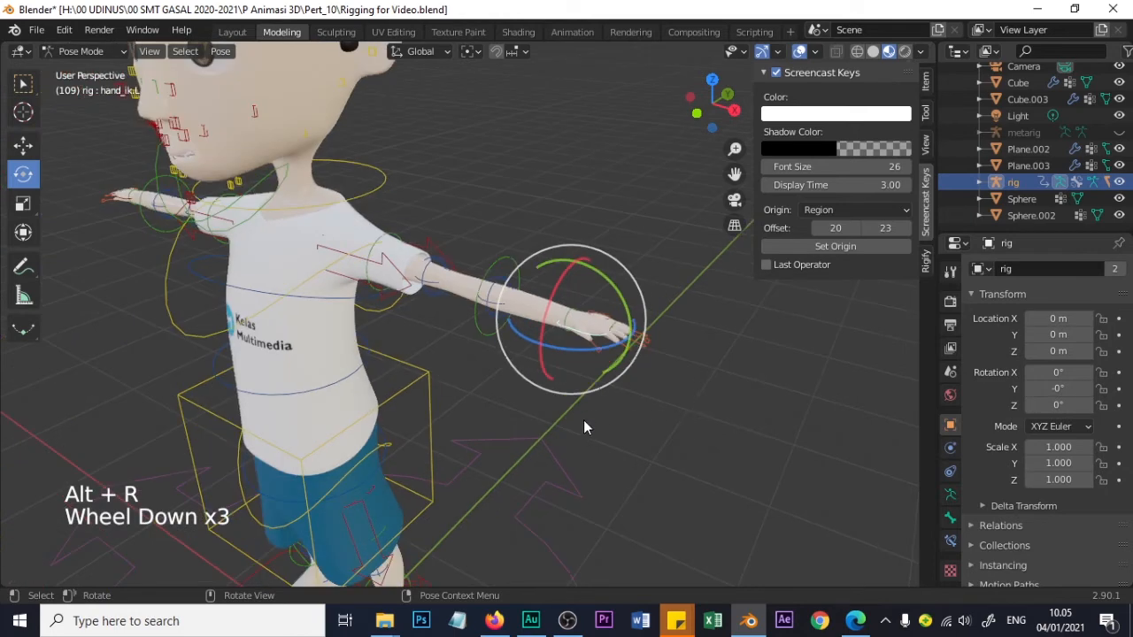
middle_click_drag(584, 421, 646, 350, "shift")
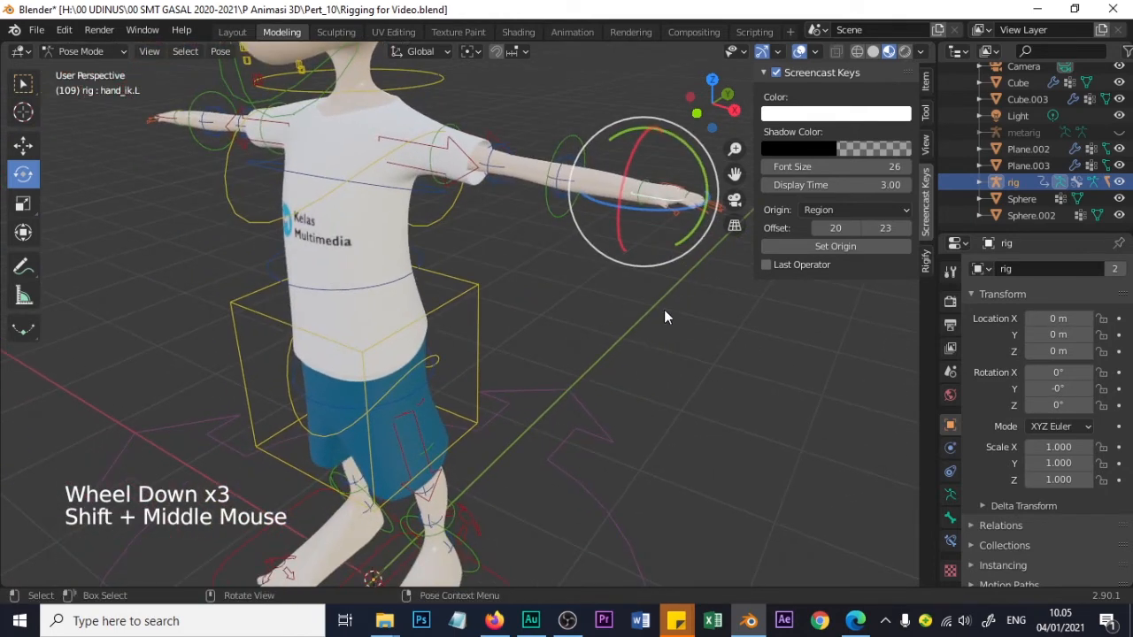
scroll(664, 314, "down", 2)
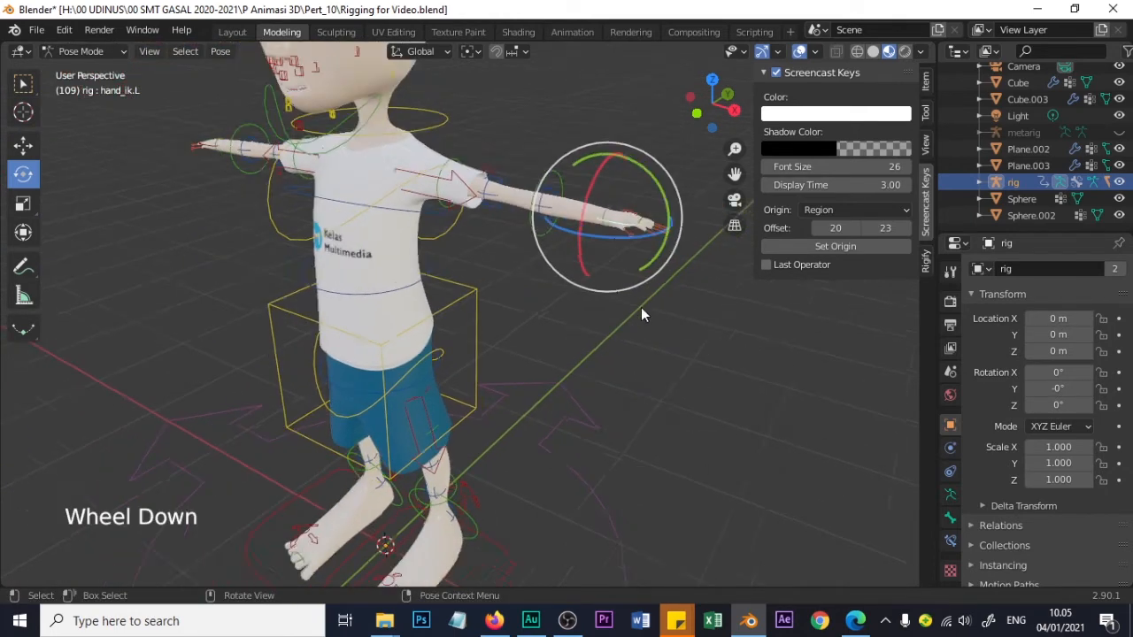
middle_click_drag(581, 260, 545, 266, "shift")
scroll(543, 433, "down", 1)
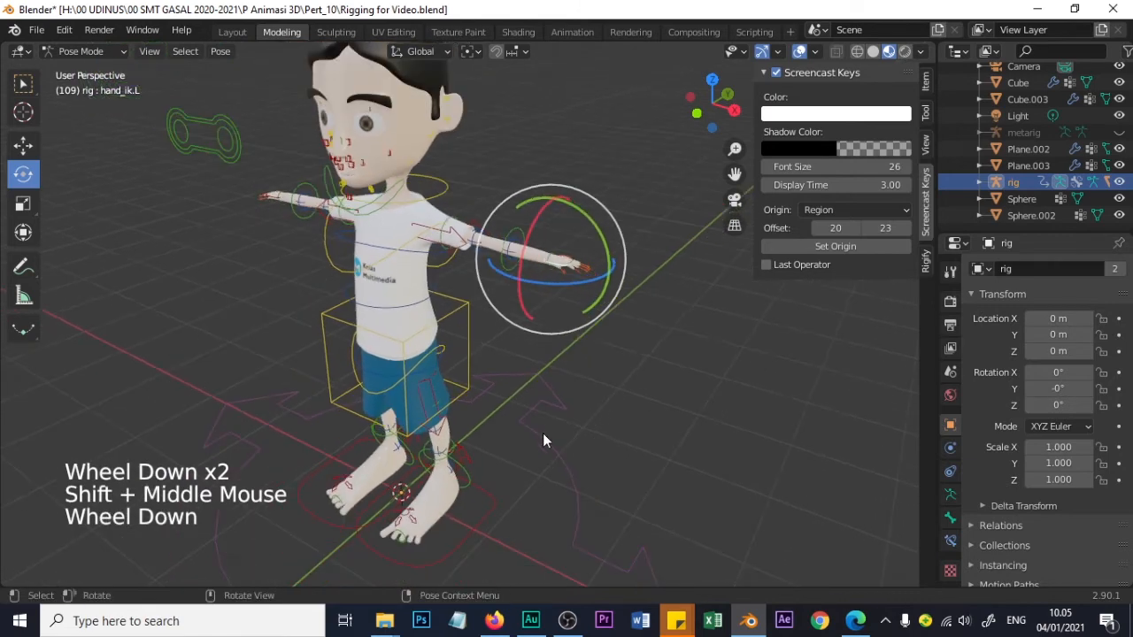
left_click(531, 431)
scroll(533, 431, "down", 2)
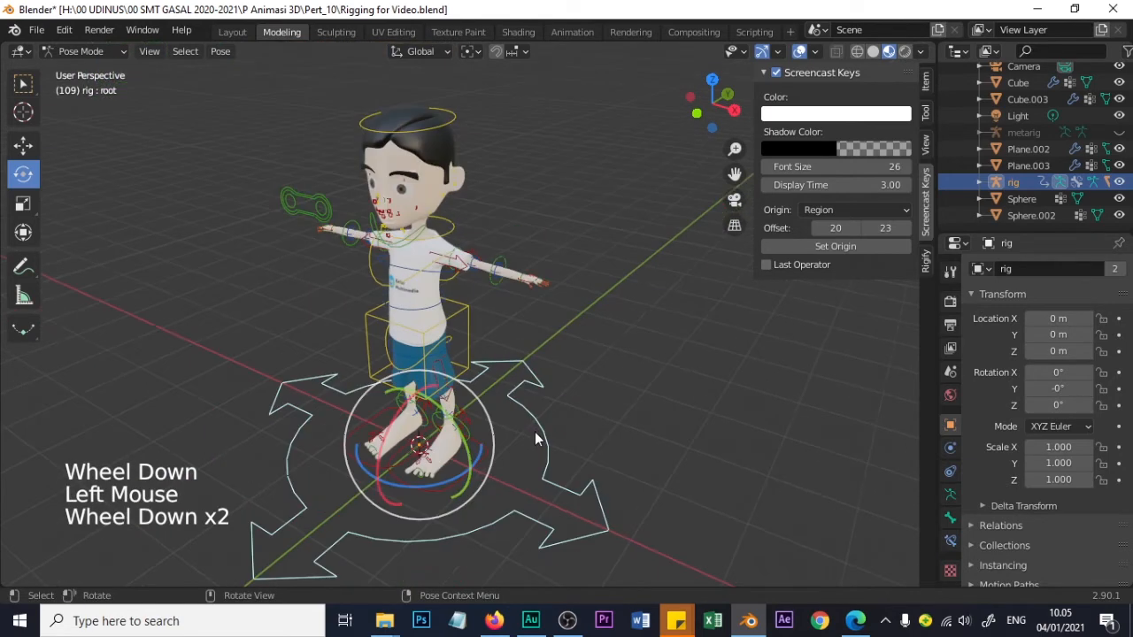
left_click(23, 144)
left_click_drag(451, 427, 342, 505)
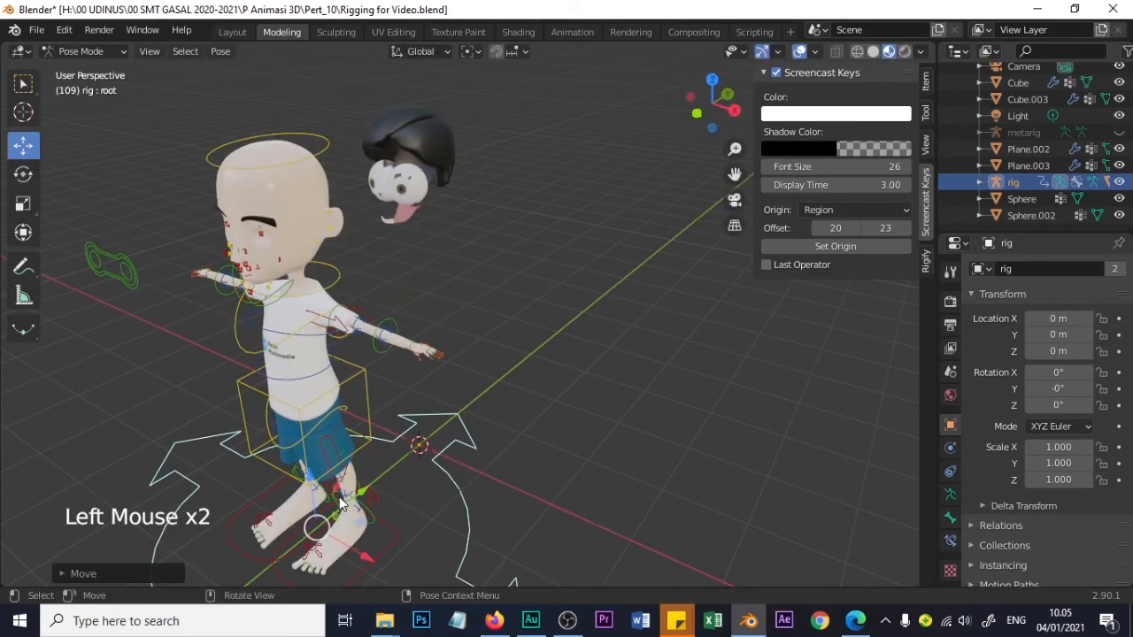
scroll(384, 143, "up", 3)
middle_click_drag(363, 108, 422, 278, "shift")
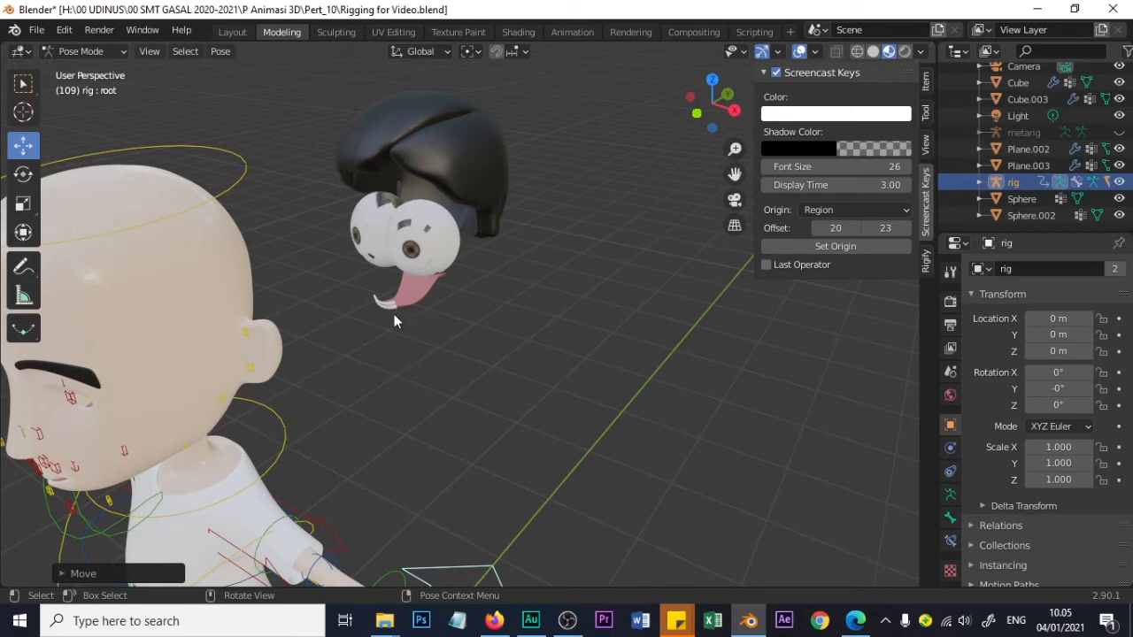
Undo the last move of the rig's root control
scroll(389, 323, "down", 2)
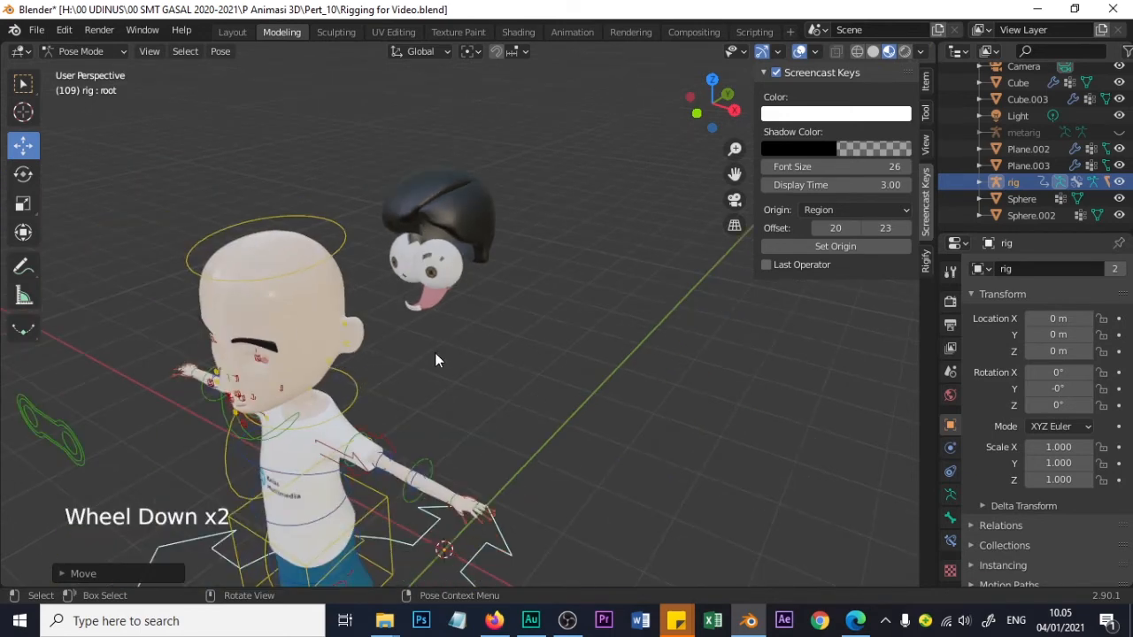
key("ctrl")
key("ctrl")
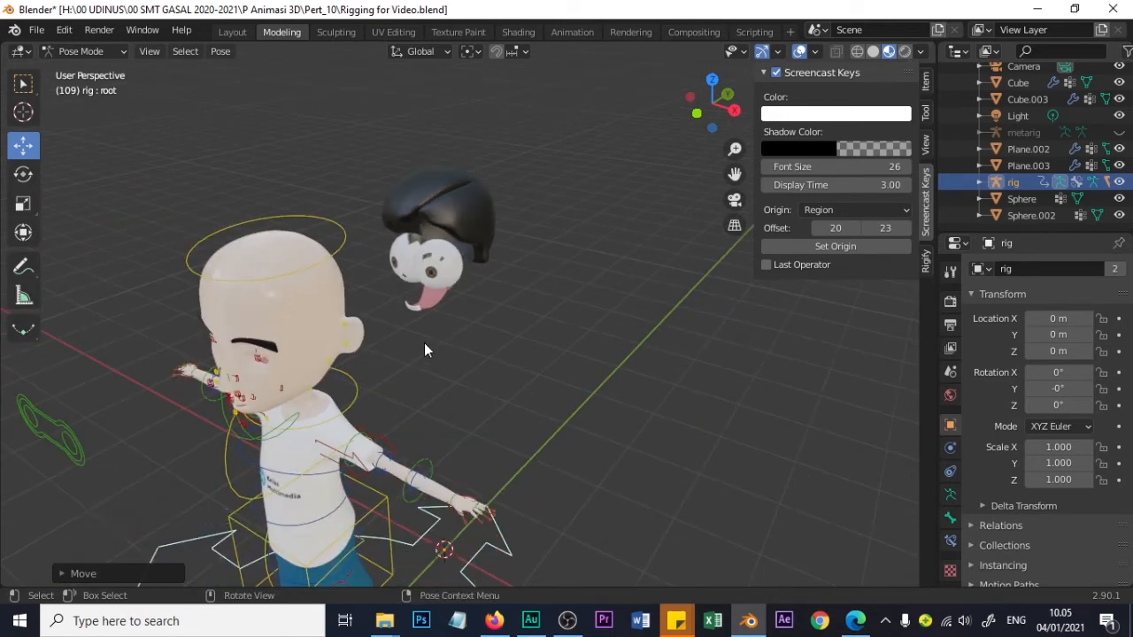
key("ctrl")
key("ctrl+z")
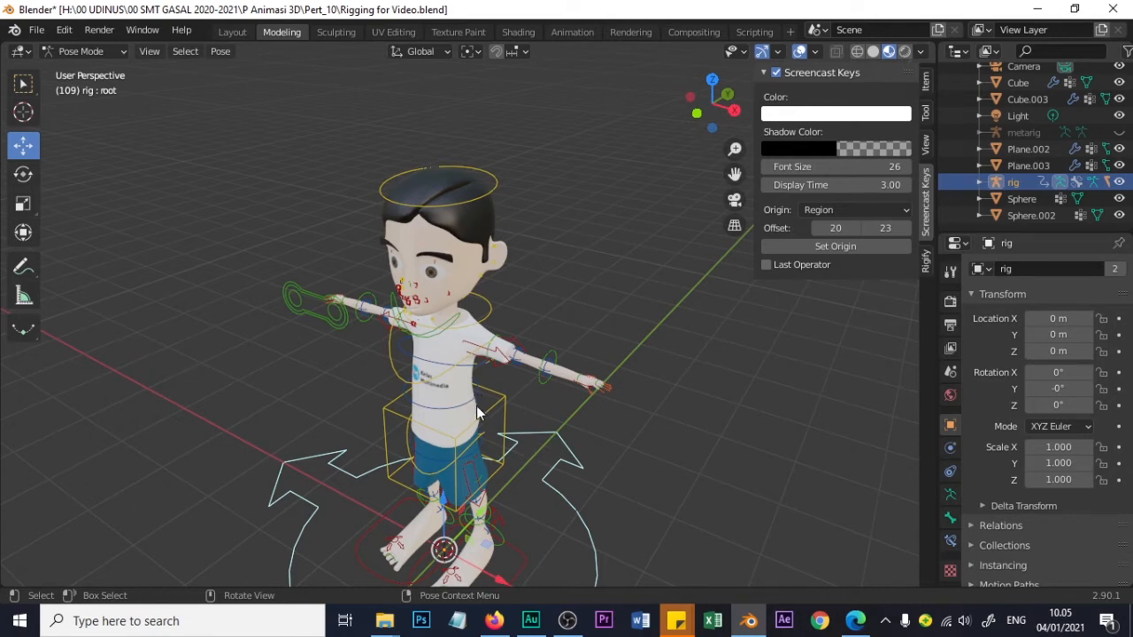
Switch to Object Mode and parent the hair mesh to the rig with automatic weights
middle_click_drag(479, 407, 472, 353)
scroll(457, 305, "up", 2)
scroll(457, 305, "up", 1)
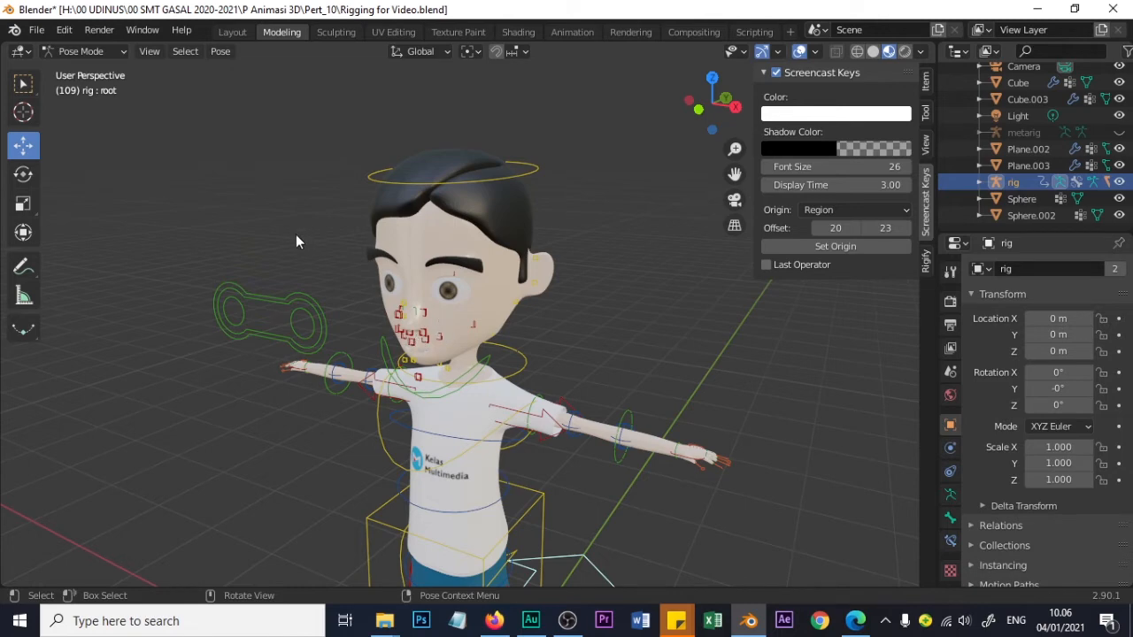
left_click(99, 50)
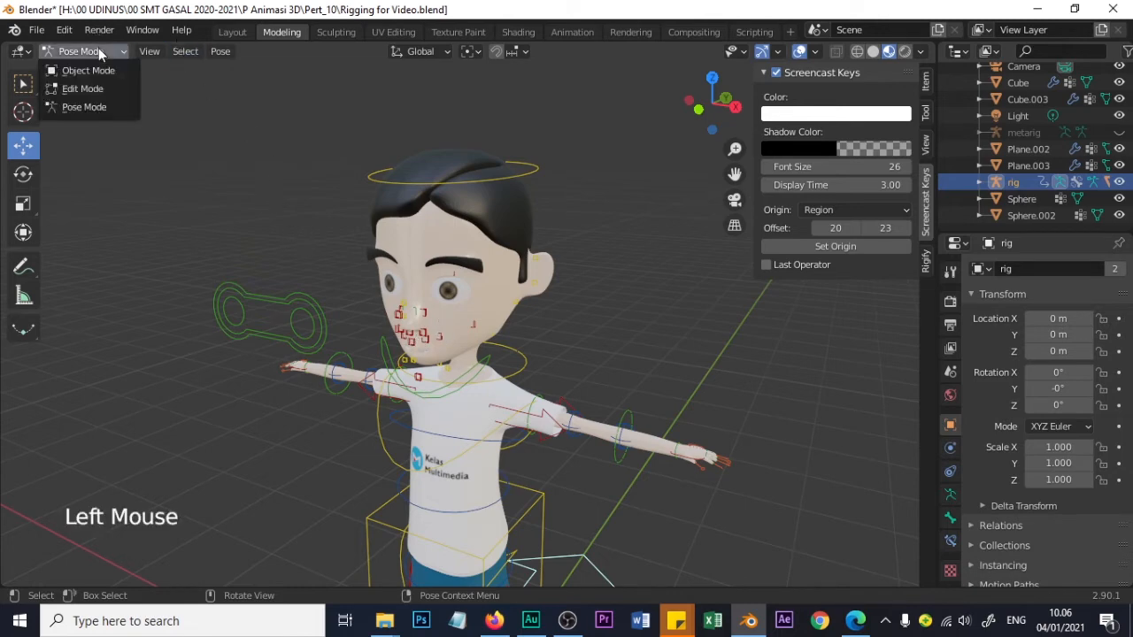
left_click(88, 70)
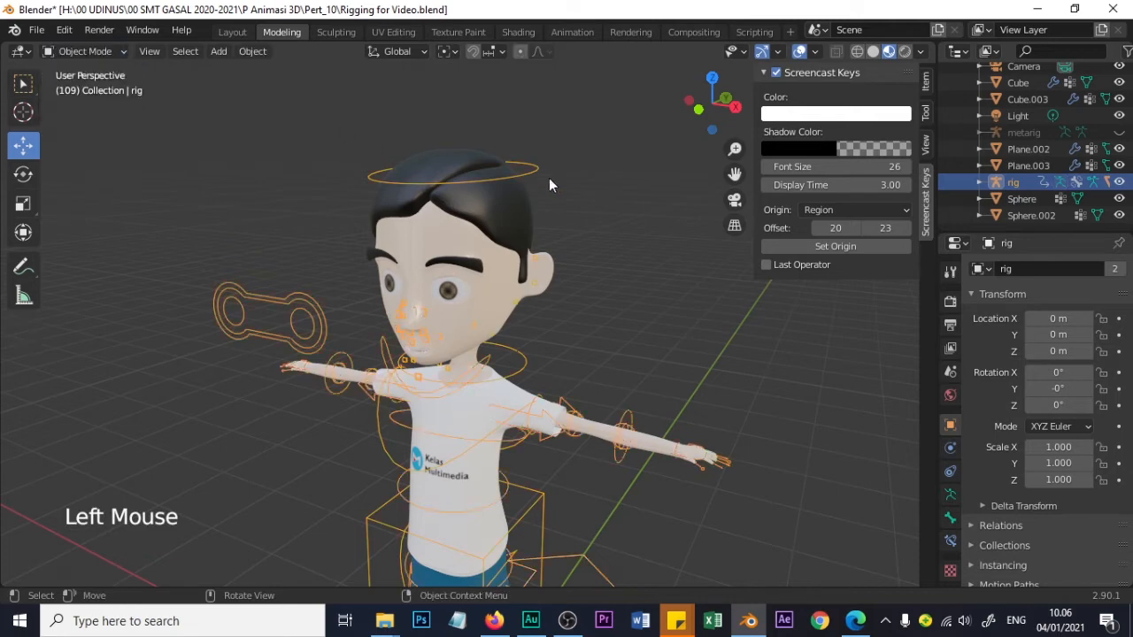
left_click(548, 178)
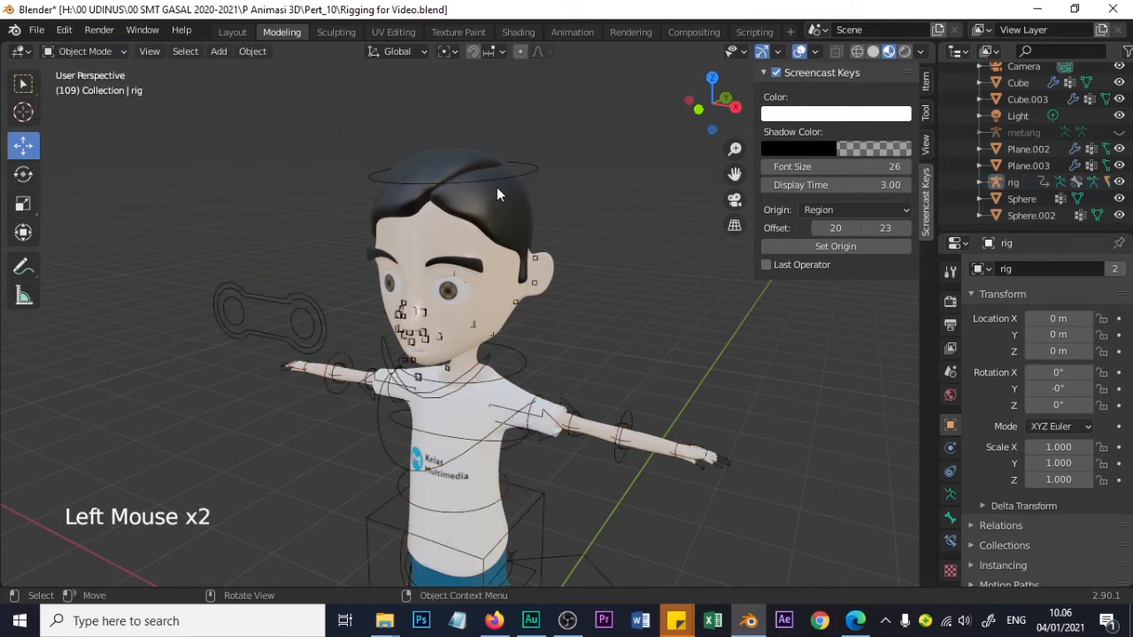
left_click(502, 211)
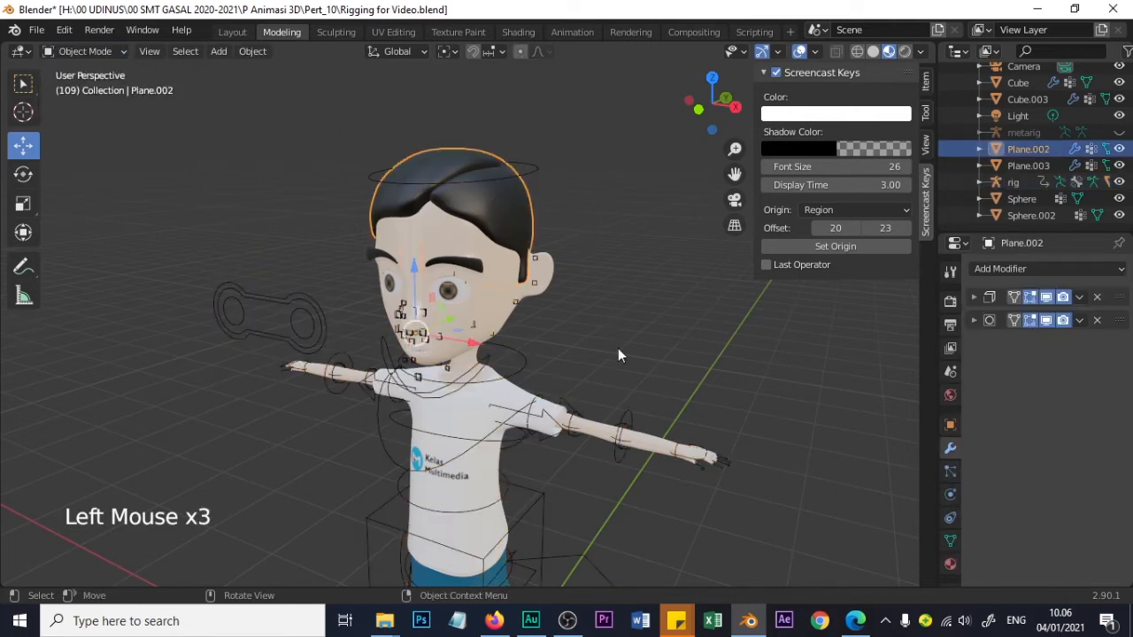
left_click(632, 419, "shift")
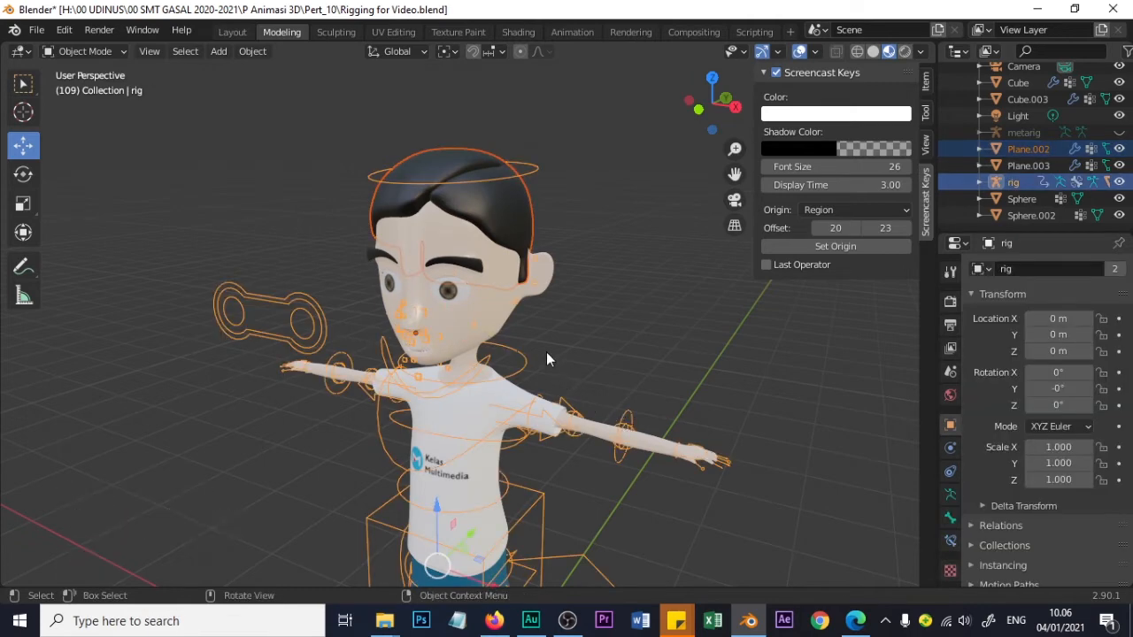
key("ctrl+p")
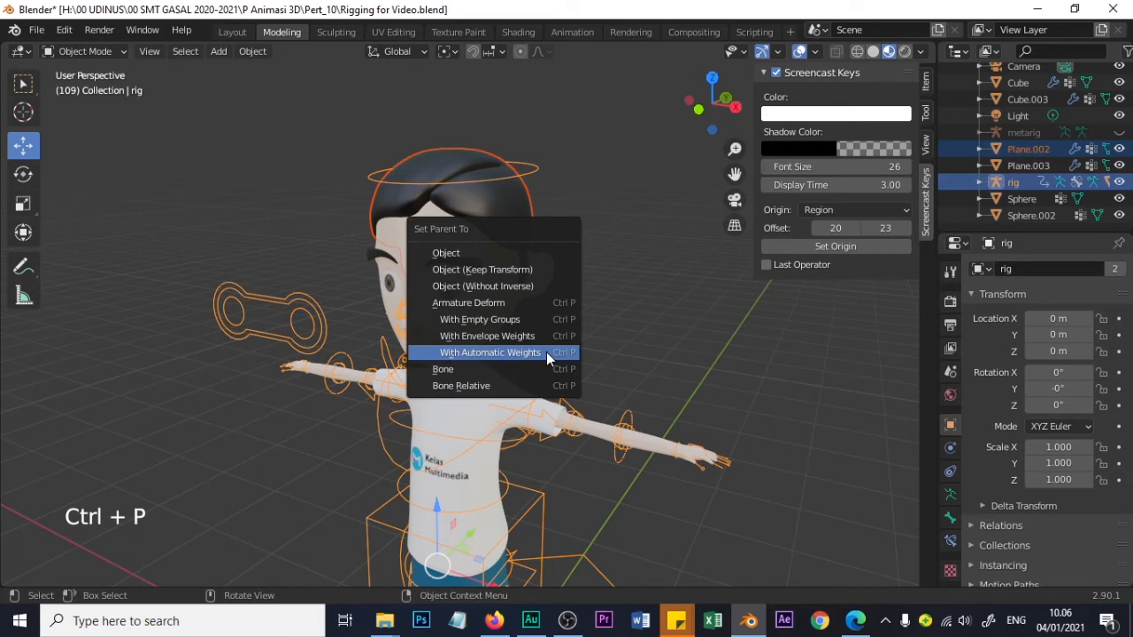
left_click(496, 353)
Parent the character's left eye sphere to the rig with automatic weights
scroll(478, 315, "up", 2)
left_click(447, 283)
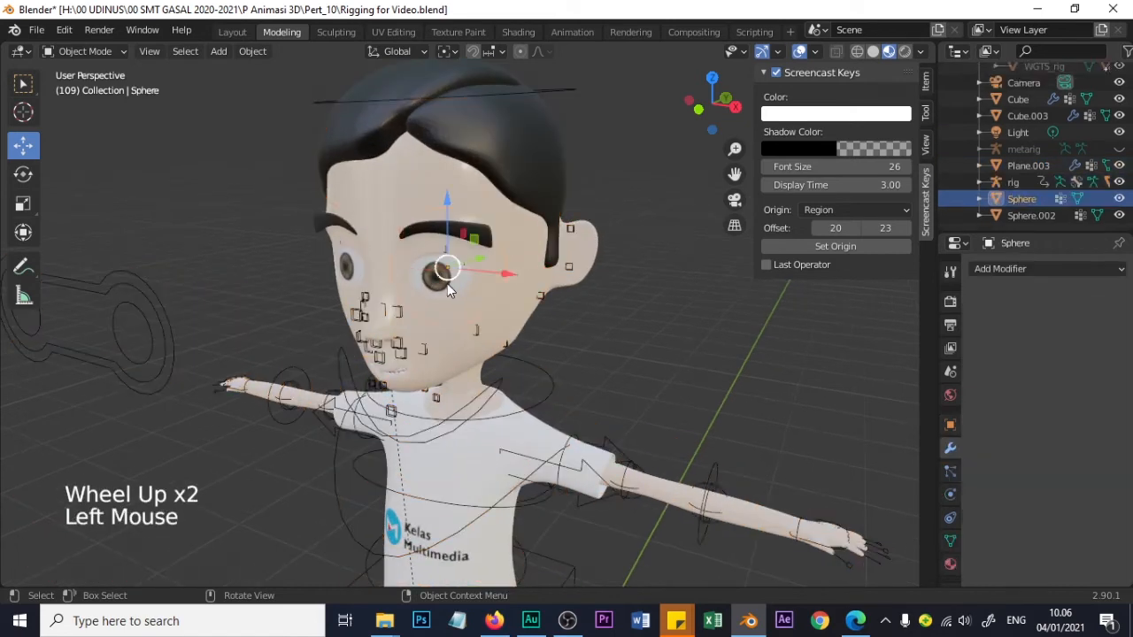
left_click(550, 93, "shift")
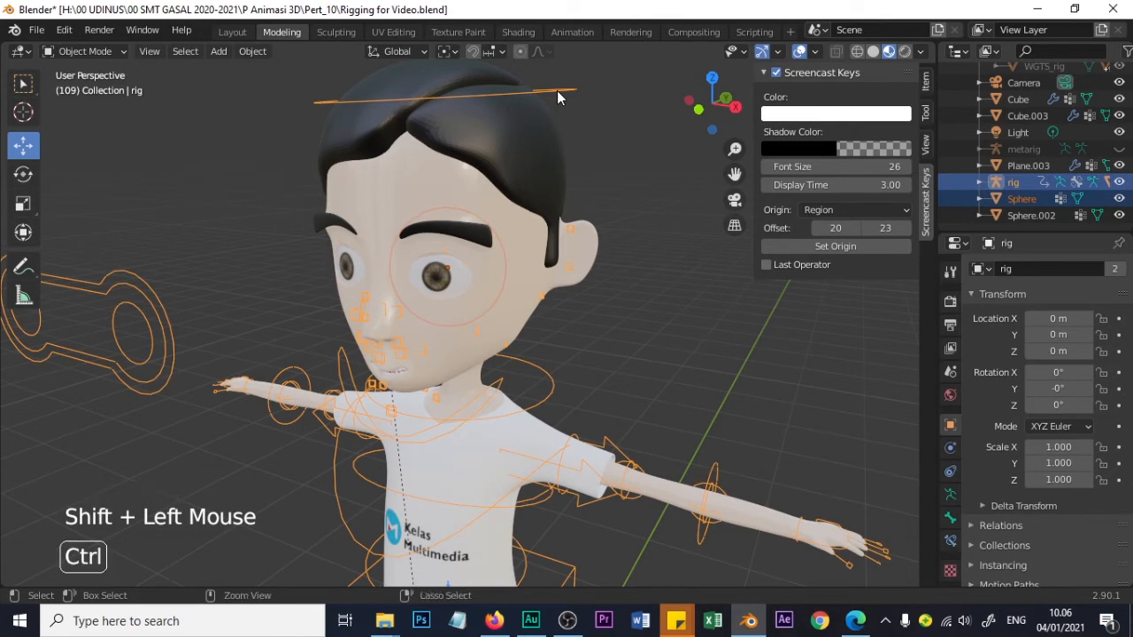
key("ctrl+p")
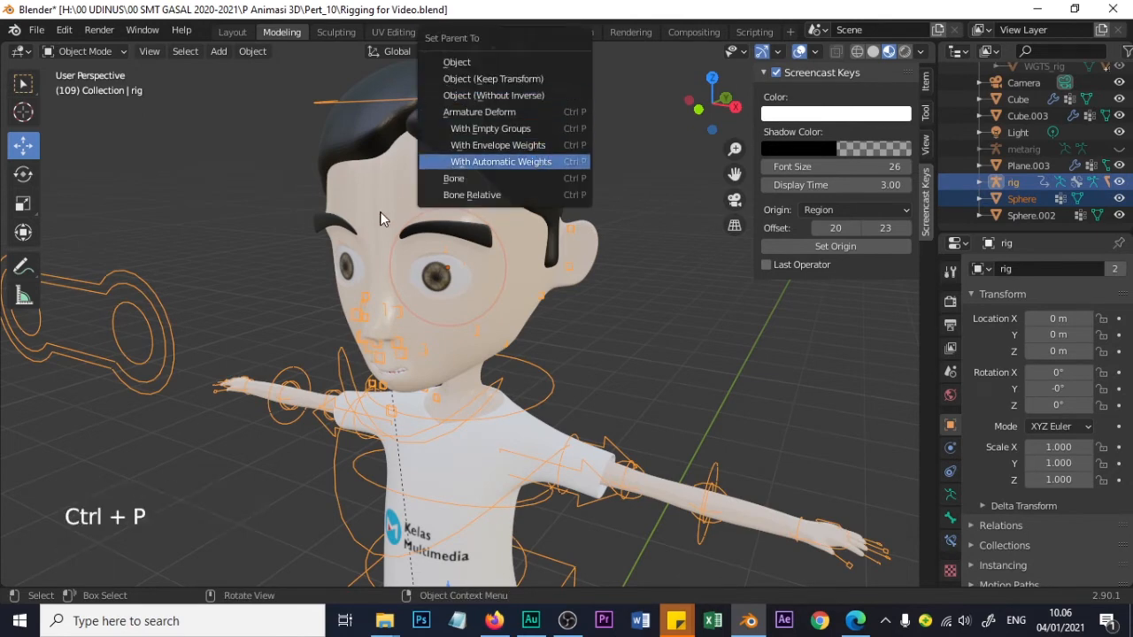
key("Return")
Parent the character's right eye sphere to the rig with automatic weights
left_click(348, 267)
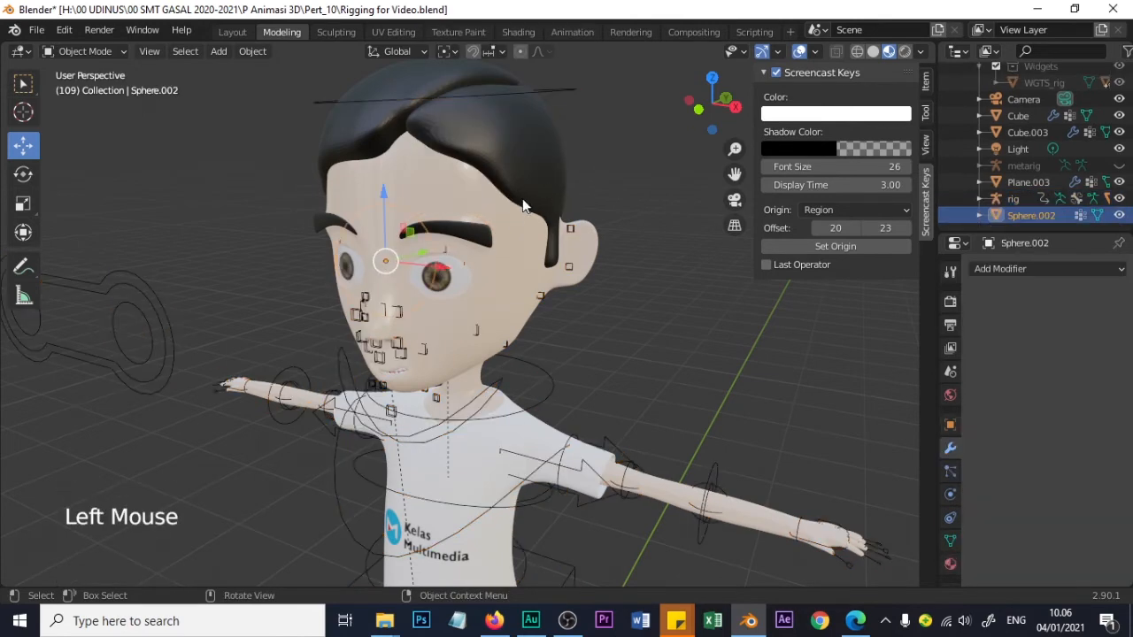
left_click(556, 88, "shift")
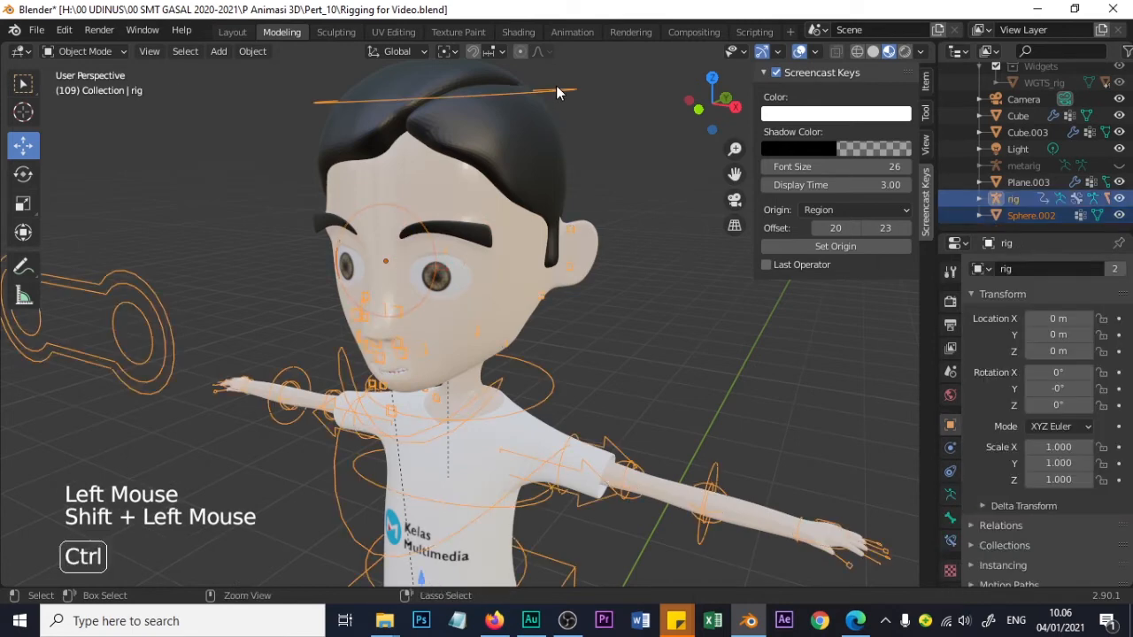
key("ctrl+p")
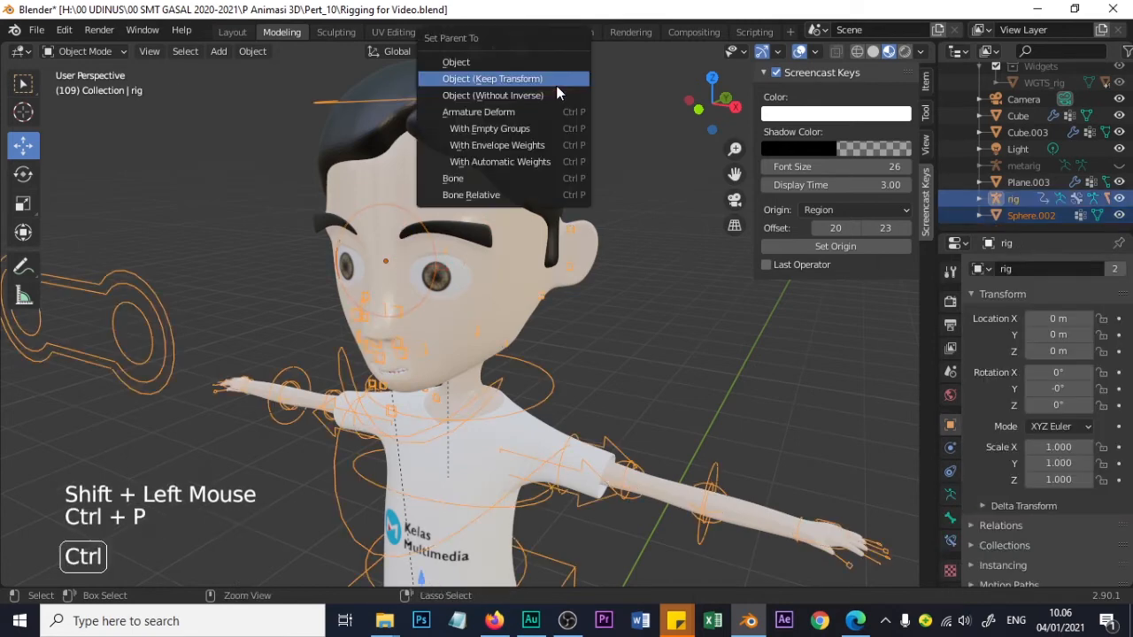
left_click(516, 163)
Parent the lower teeth mesh to the rig with automatic weights
middle_click_drag(394, 356, 487, 338)
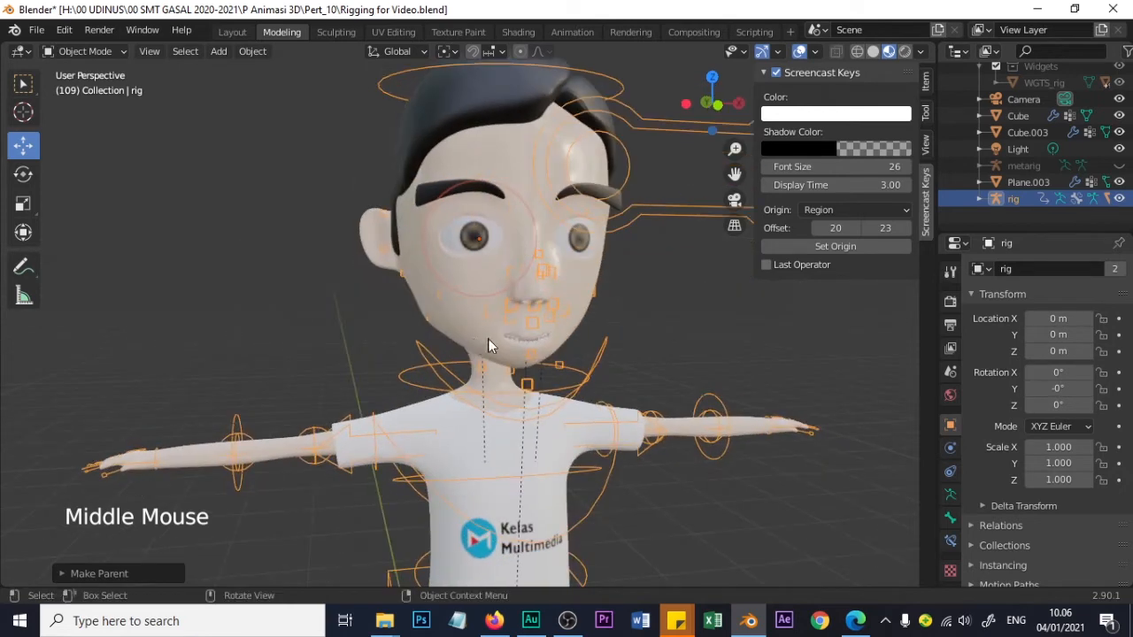
scroll(559, 363, "up", 5)
middle_click_drag(643, 387, 620, 364)
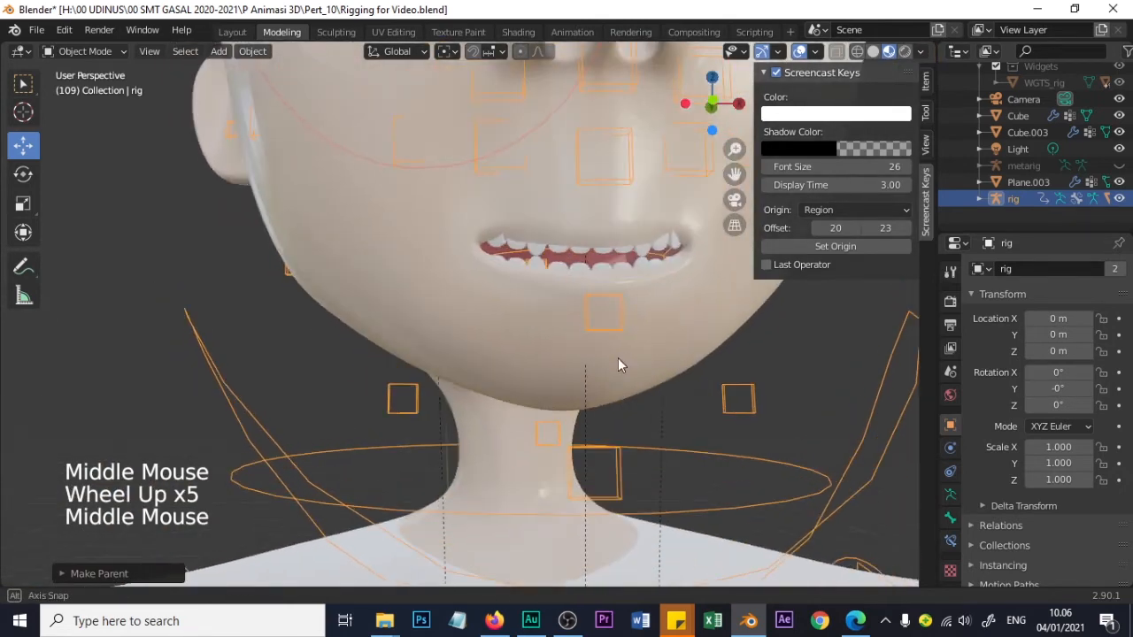
left_click(625, 265)
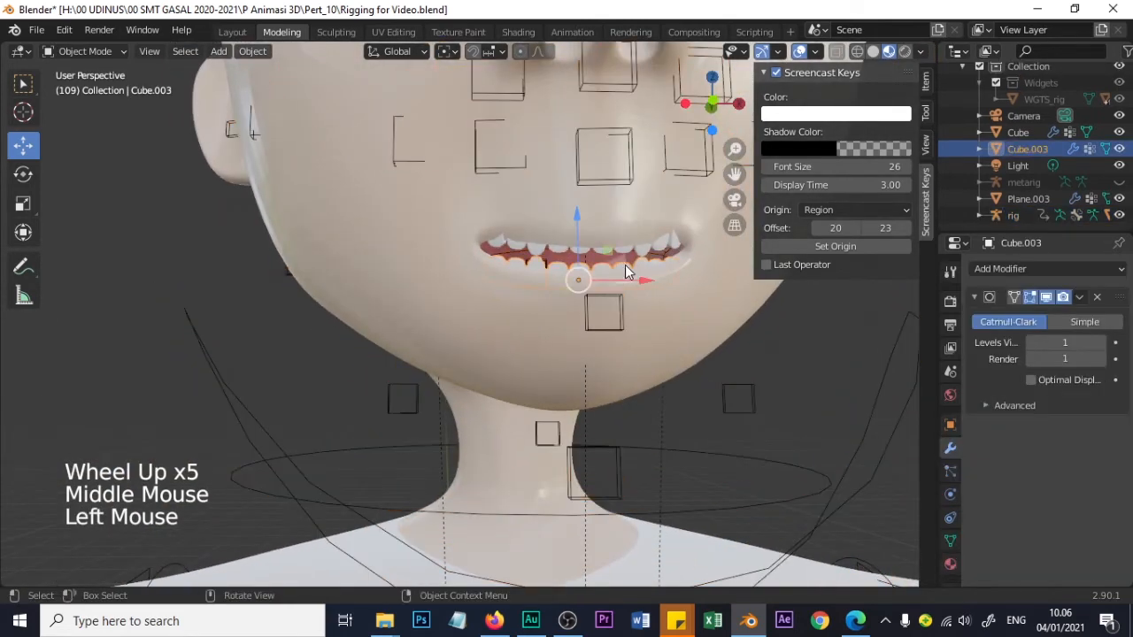
left_click(810, 495, "shift")
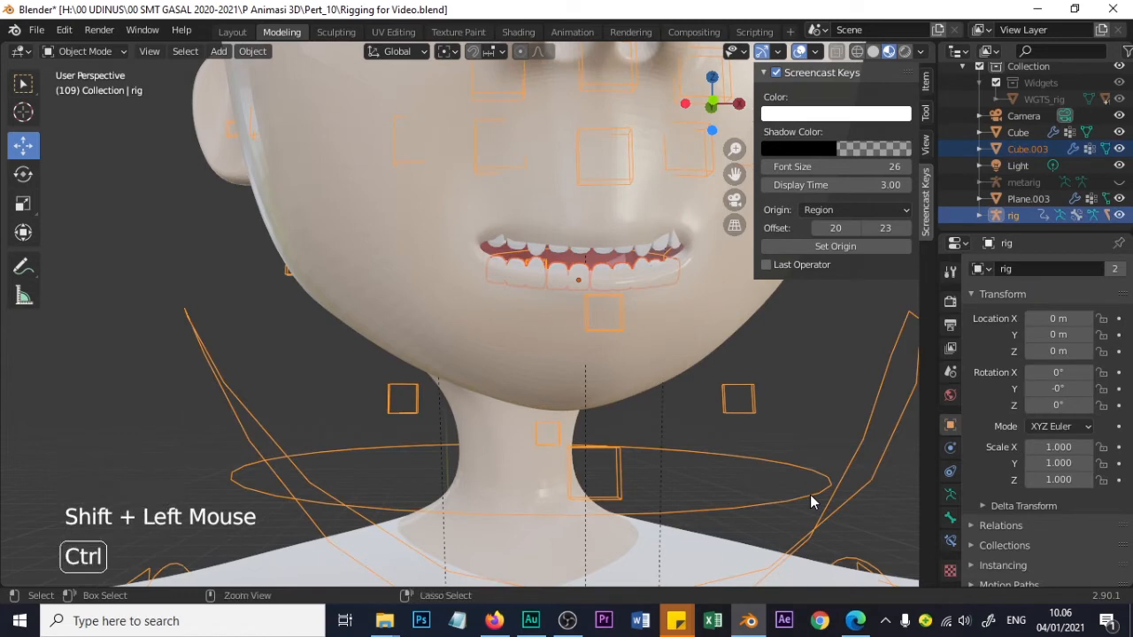
key("ctrl+p")
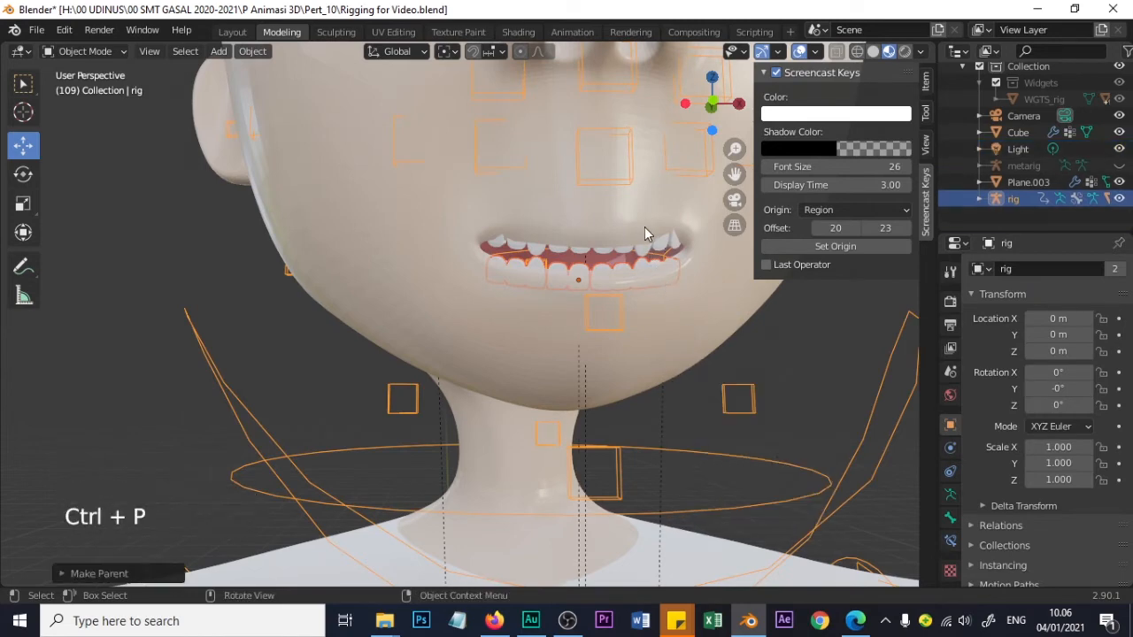
Parent the upper teeth mesh to the rig with automatic weights
left_click(666, 245)
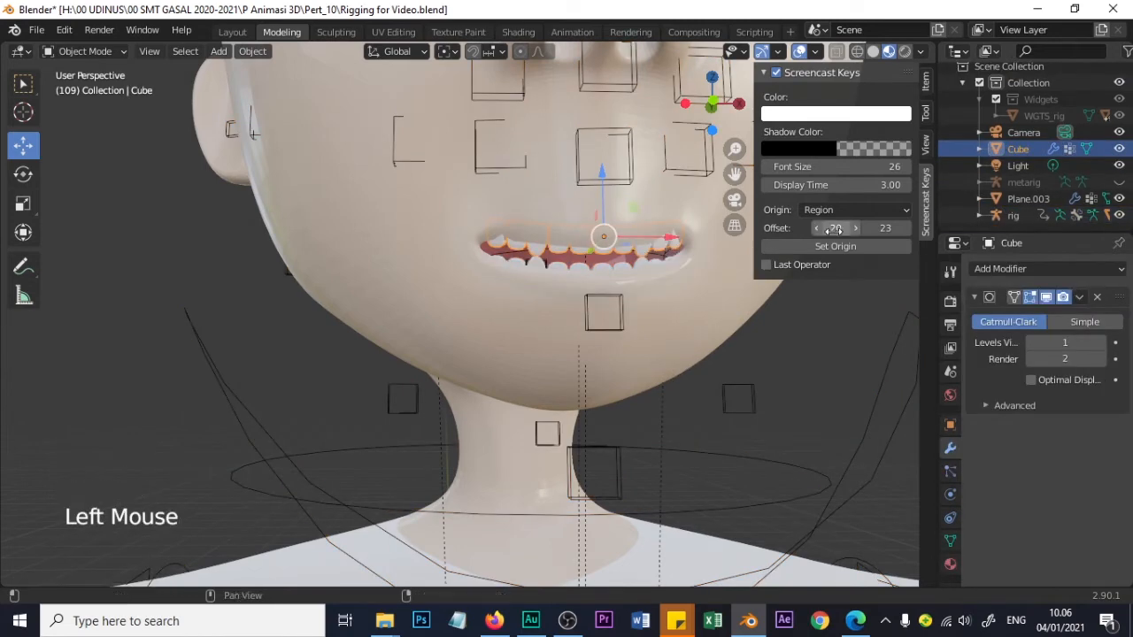
key("ctrl+p")
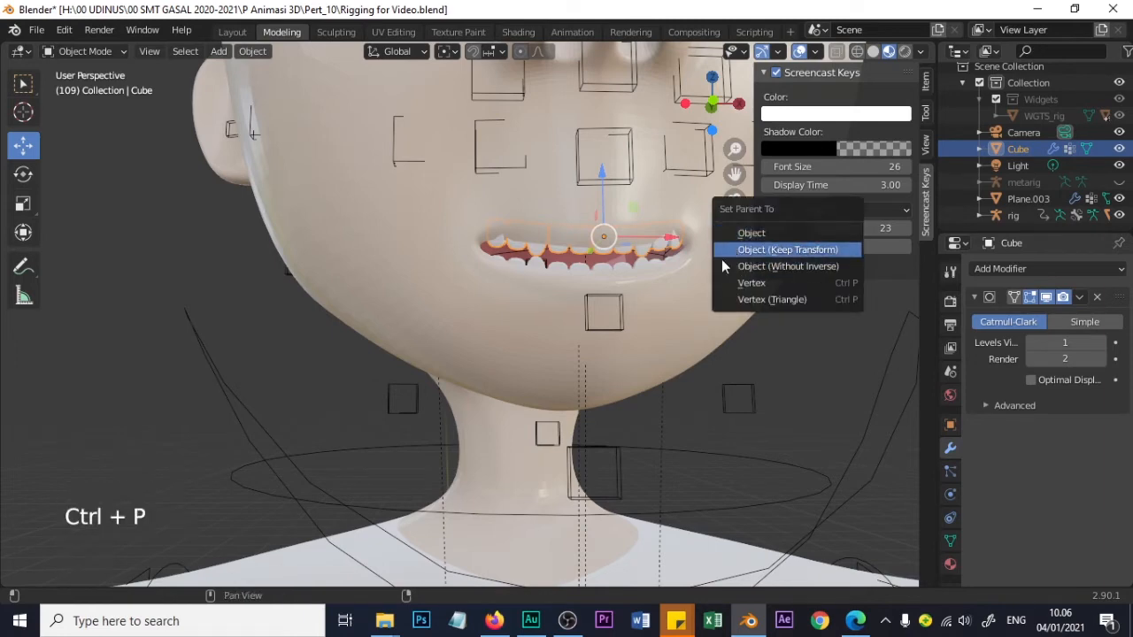
left_click(850, 467, "shift")
left_click(850, 467, "shift")
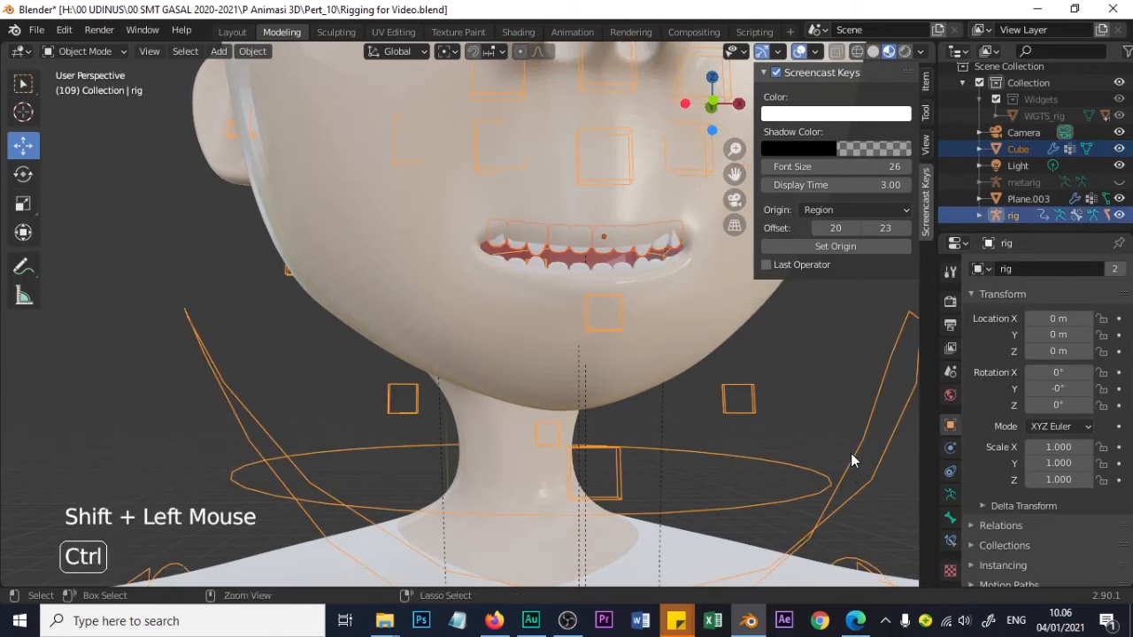
key("ctrl+p")
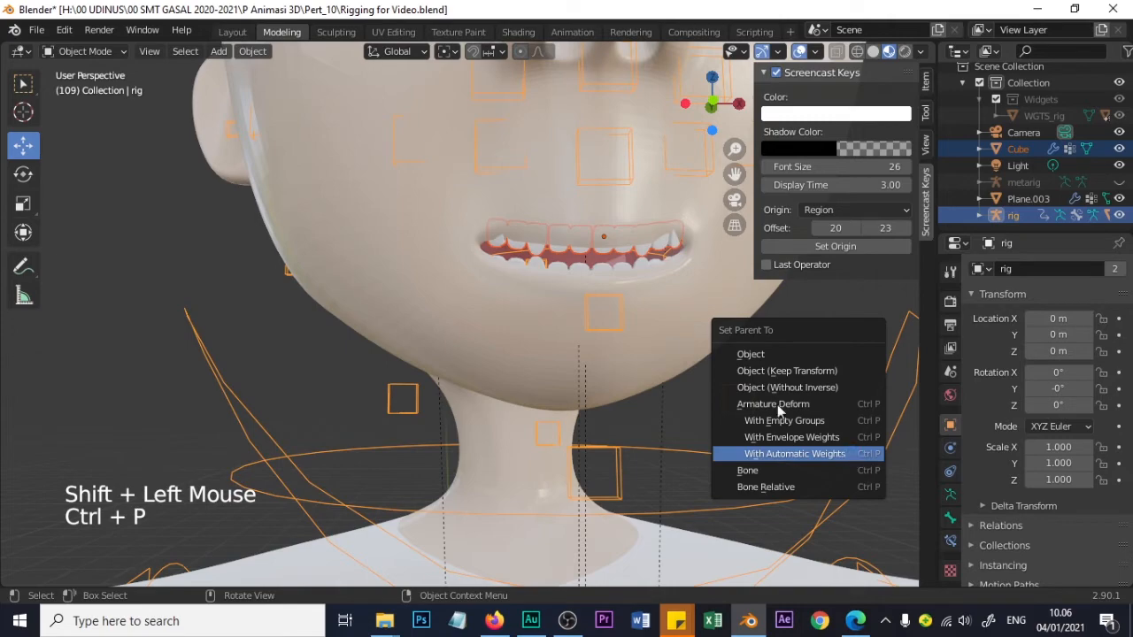
left_click(851, 453)
Parent the tongue mesh inside the mouth to the rig with automatic weights
middle_click_drag(607, 256, 574, 368)
scroll(580, 354, "up", 2)
left_click(668, 419)
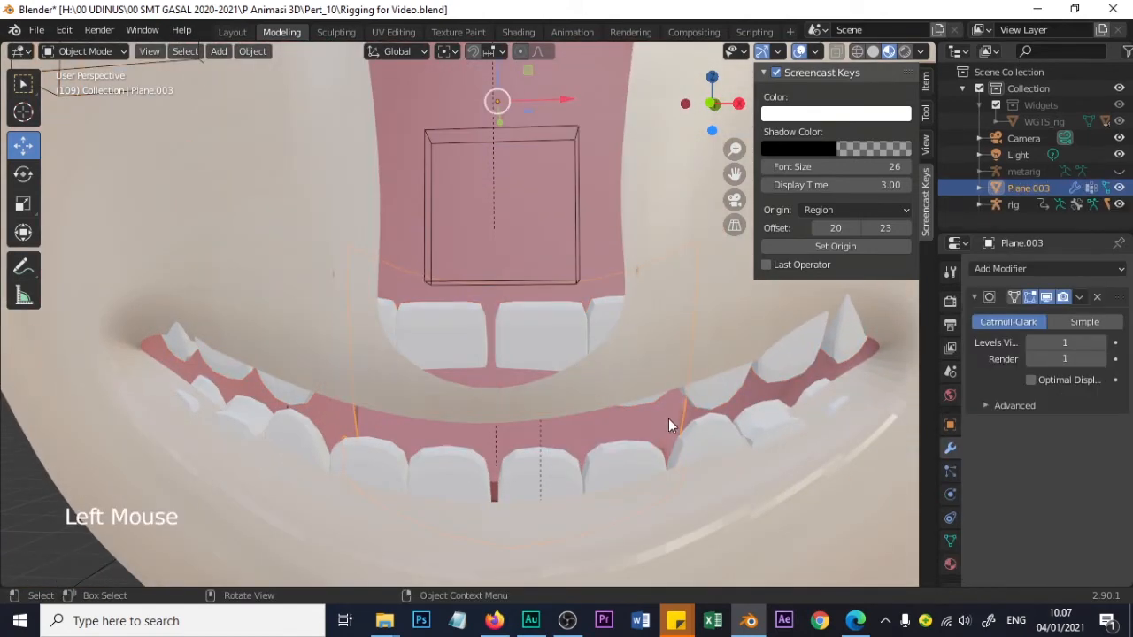
scroll(671, 419, "down", 3)
left_click(693, 452, "shift")
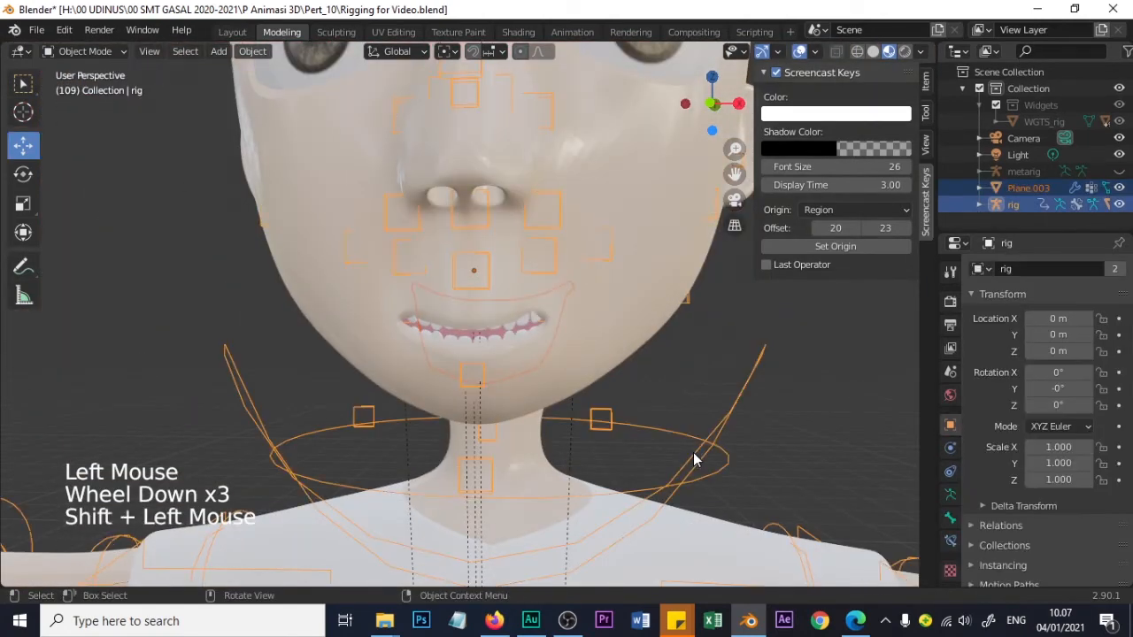
key("ctrl+p")
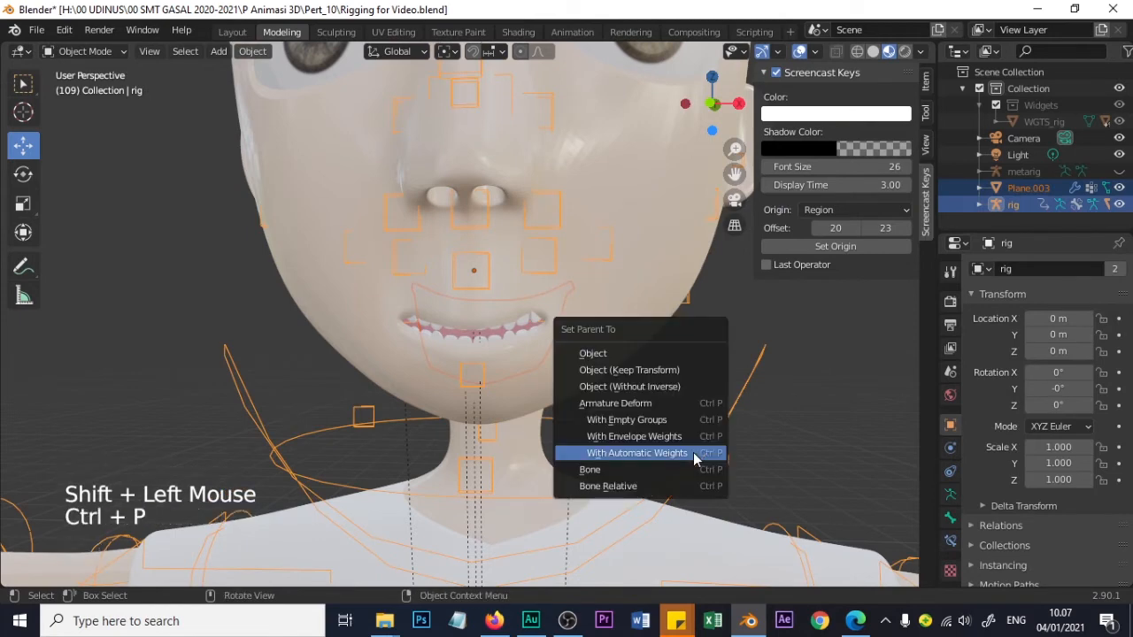
left_click(693, 452)
Test-move the whole rig along the Y axis in Object Mode and undo the move
scroll(680, 403, "down", 3)
middle_click_drag(680, 404, 681, 345)
scroll(665, 357, "up", 1)
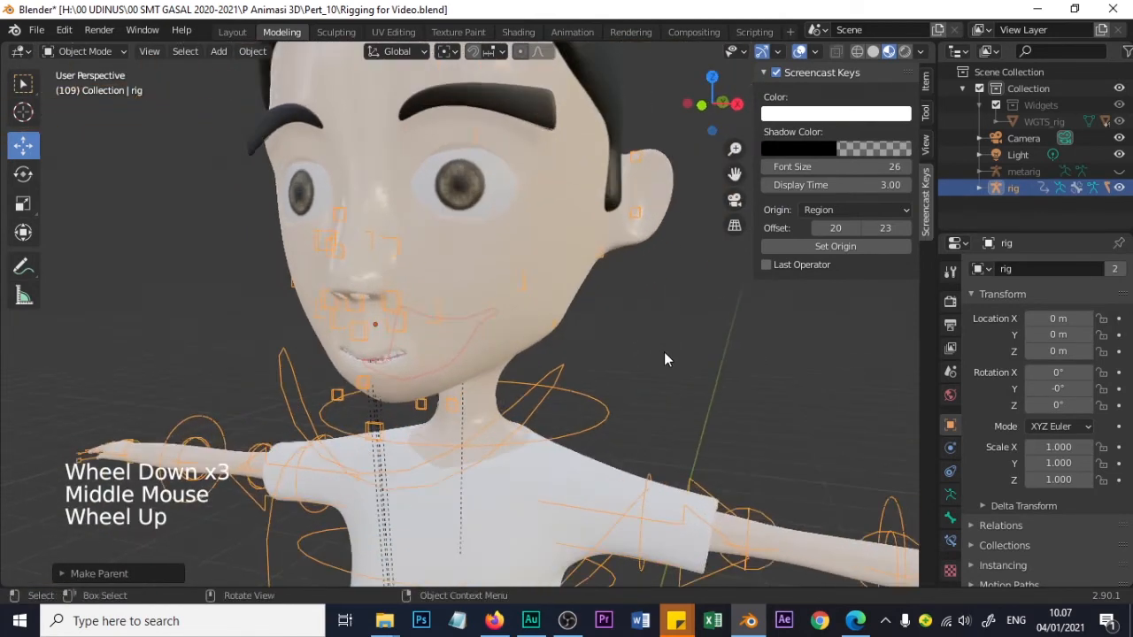
scroll(690, 417, "down", 5)
middle_click_drag(690, 417, 620, 443)
scroll(620, 442, "up", 1)
scroll(611, 516, "down", 3)
left_click(610, 512)
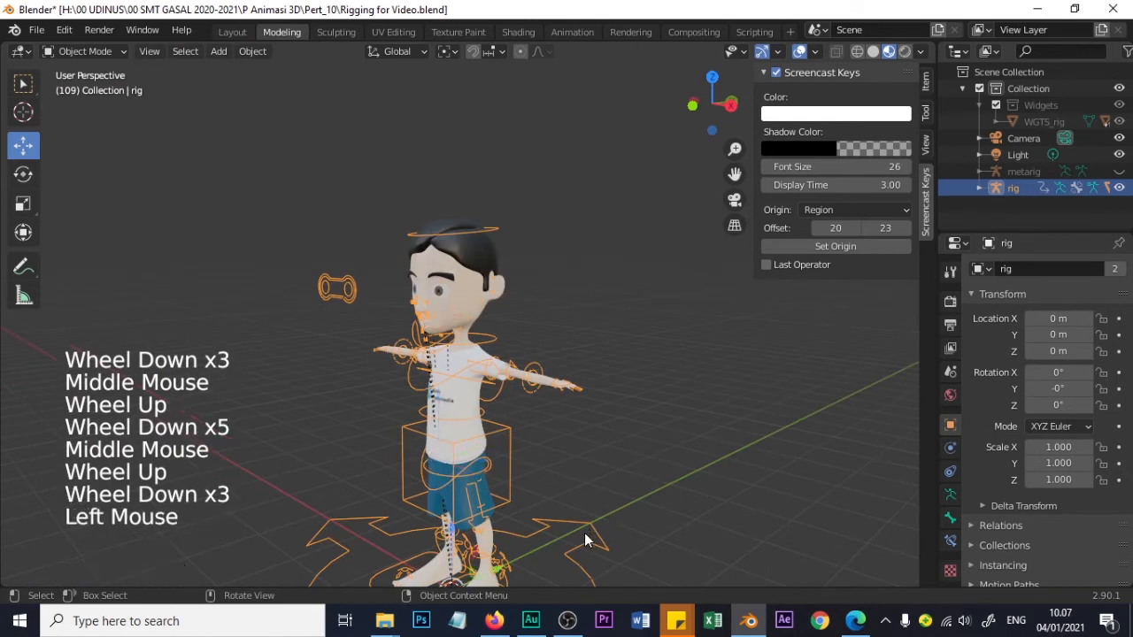
left_click_drag(495, 575, 518, 565)
key("ctrl+z")
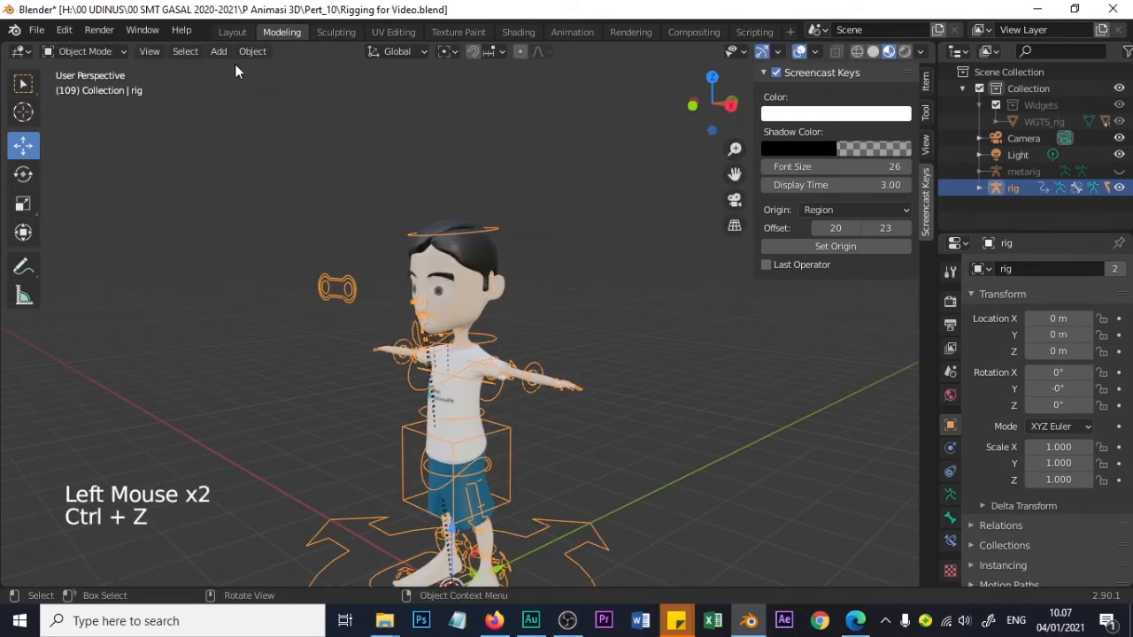
Switch the rig to Pose Mode, test-move the root control along the Y axis and undo that move
left_click(87, 50)
left_click(90, 103)
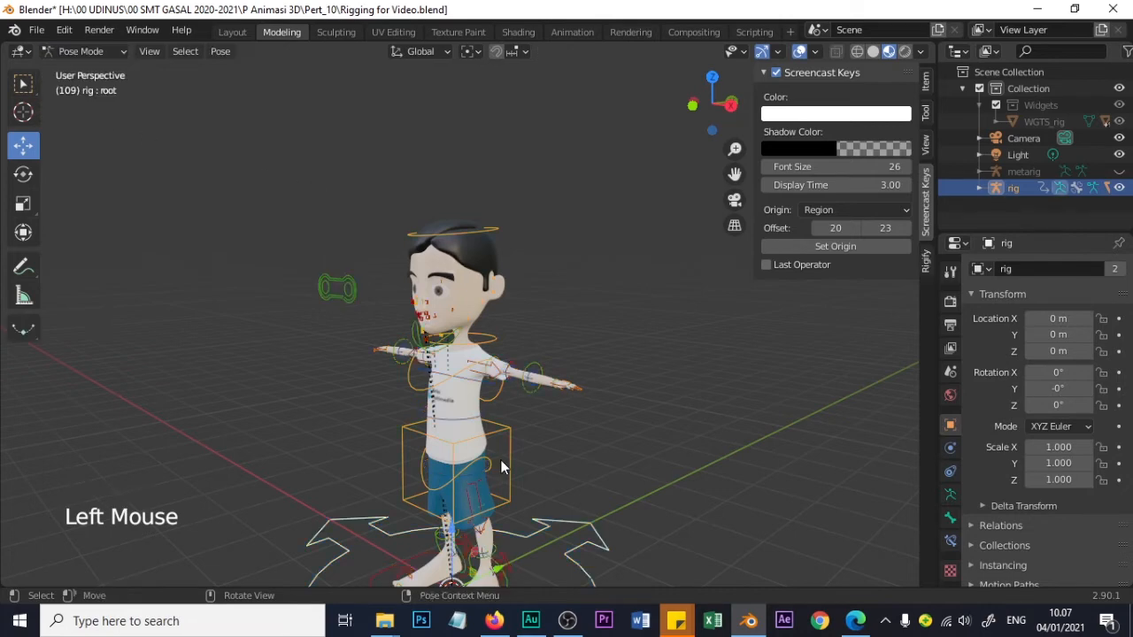
left_click_drag(505, 567, 609, 533)
key("ctrl+z")
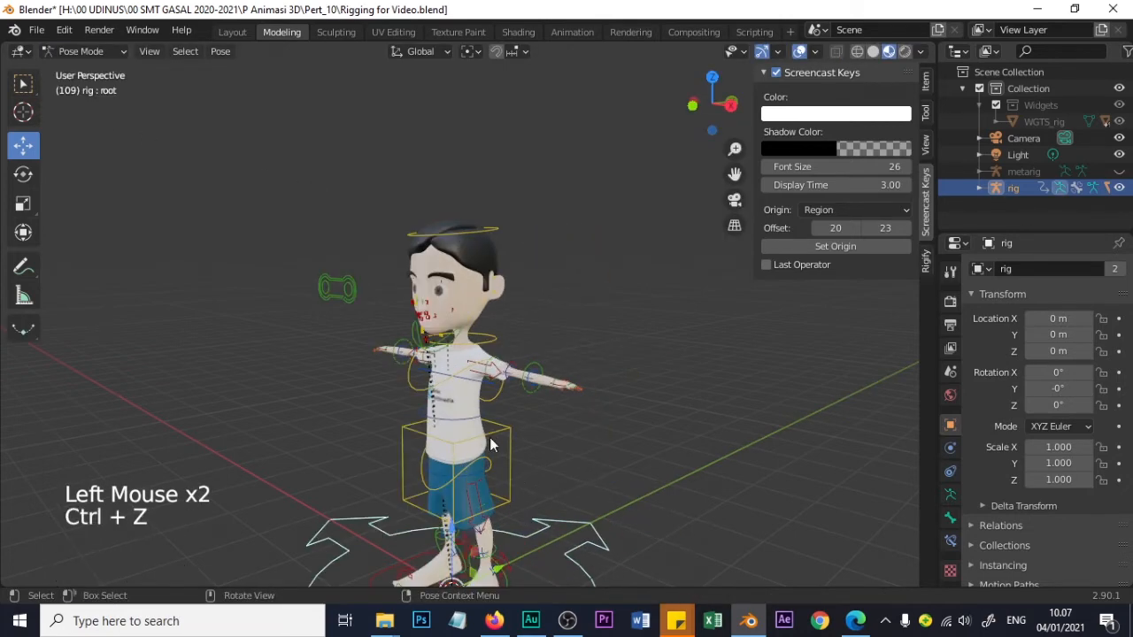
Test-move the torso control along the X axis and undo the move
left_click(503, 433)
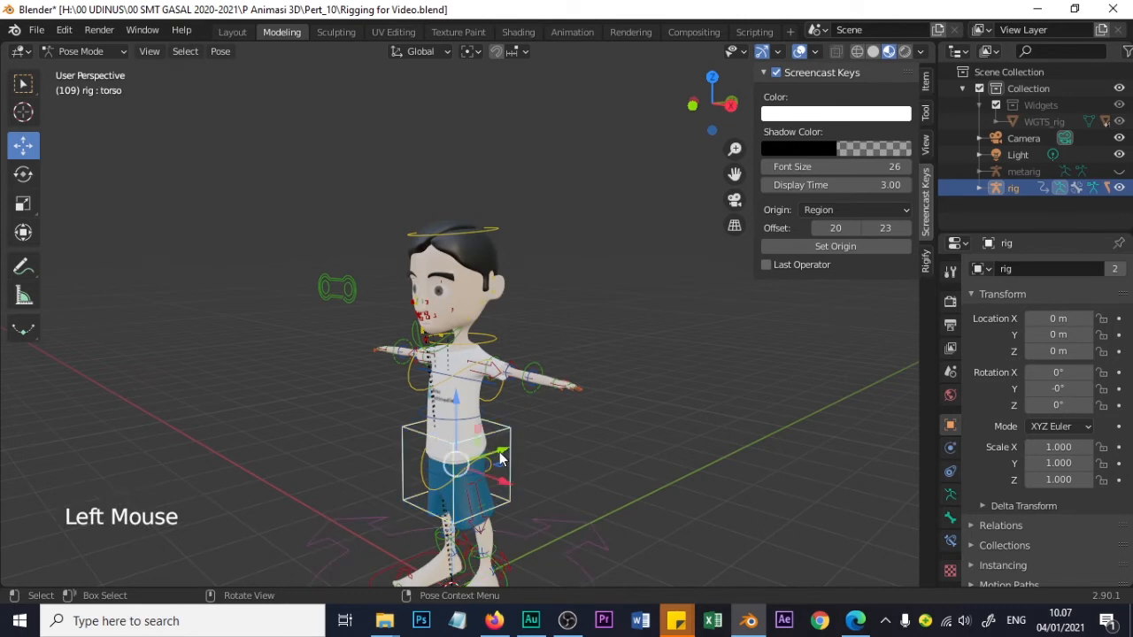
mouse_move(503, 480)
left_mouse_down()
mouse_move(537, 506)
mouse_move(474, 476)
mouse_move(460, 482)
mouse_move(496, 482)
left_mouse_up()
key("ctrl+z")
Test-rotate the head control and clear its rotation
left_click(488, 229)
key("r")
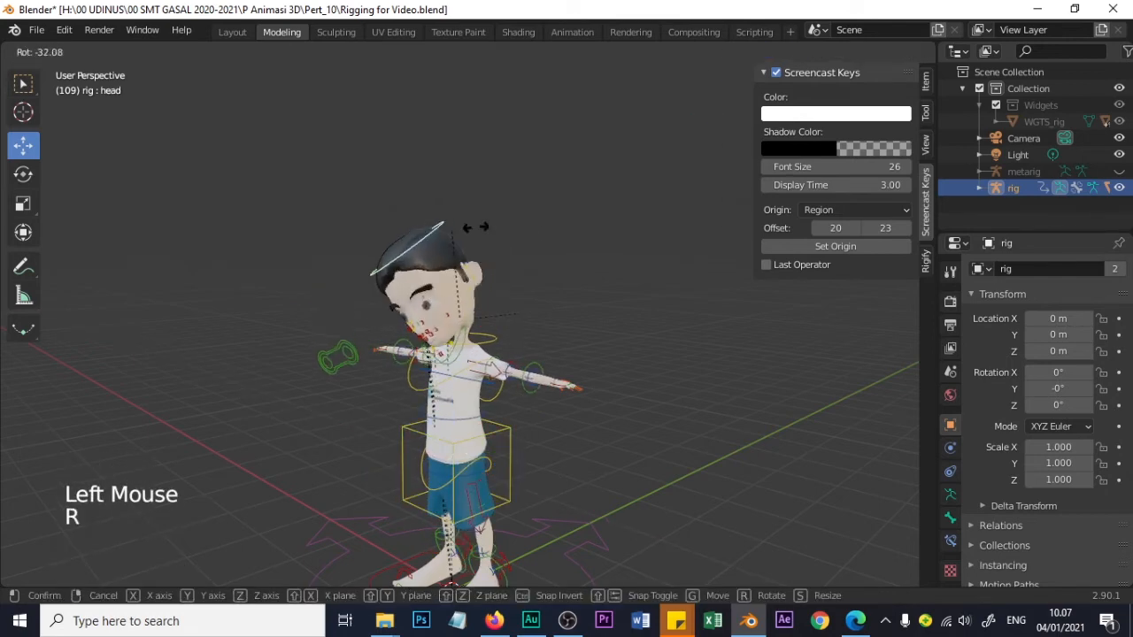
left_click(563, 243)
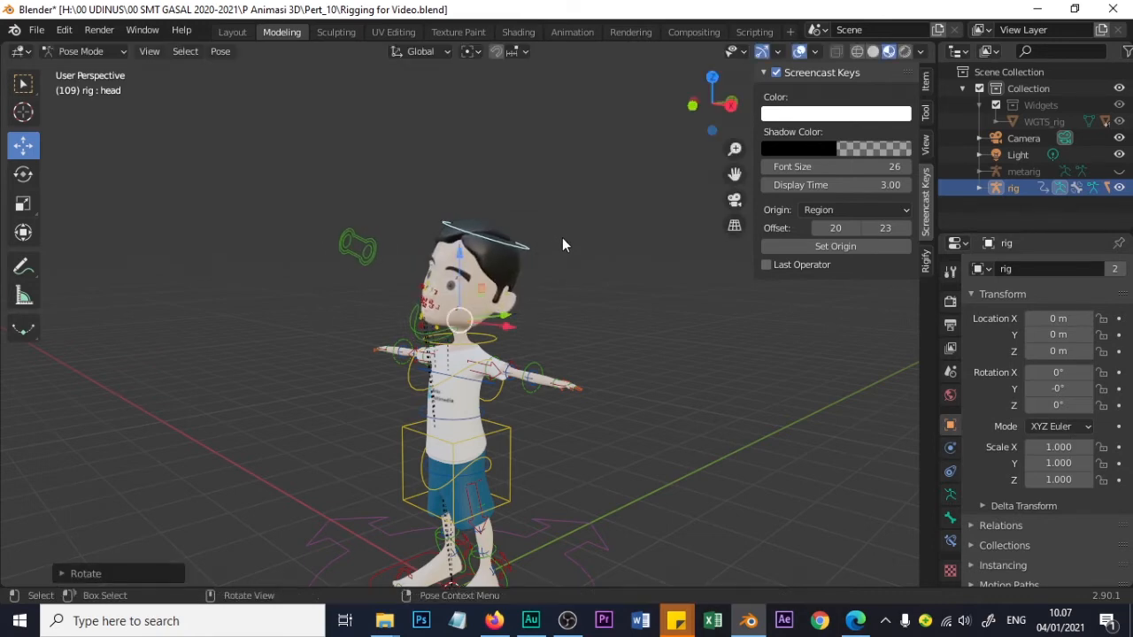
key("alt+r")
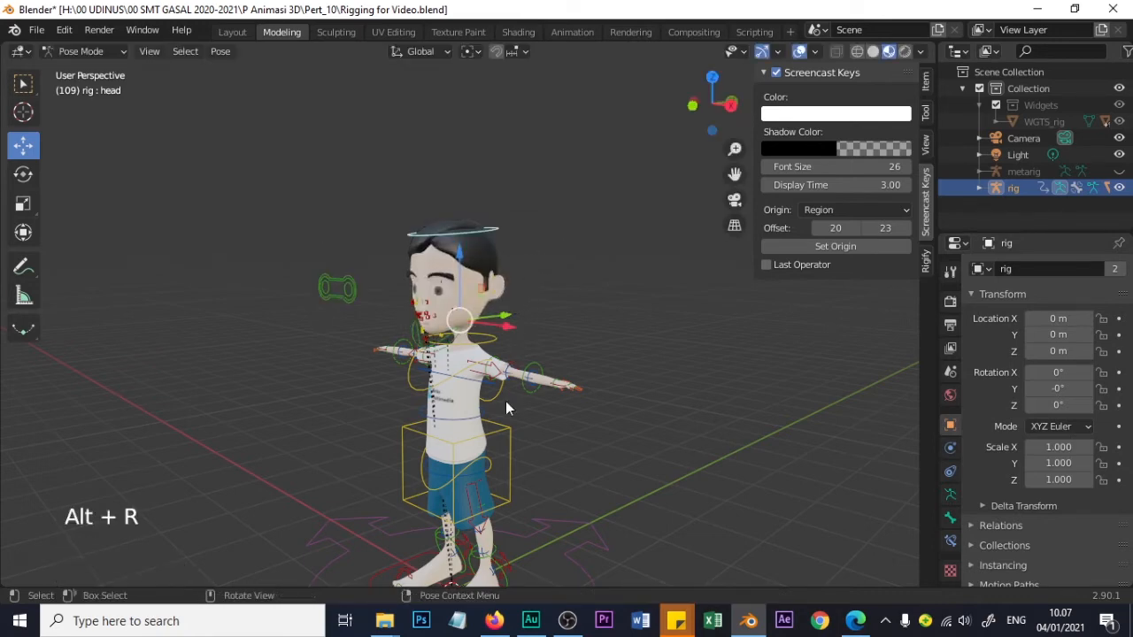
Clear the location of the torso control and of the root control, and deselect
left_click(500, 436)
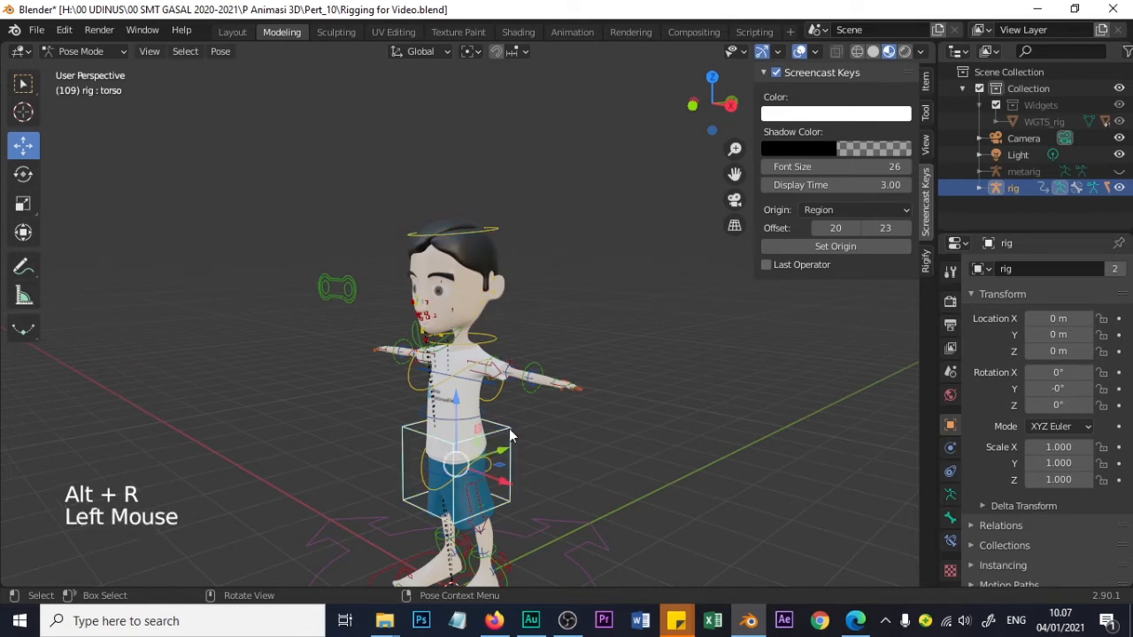
key("alt+g")
scroll(515, 442, "down", 2)
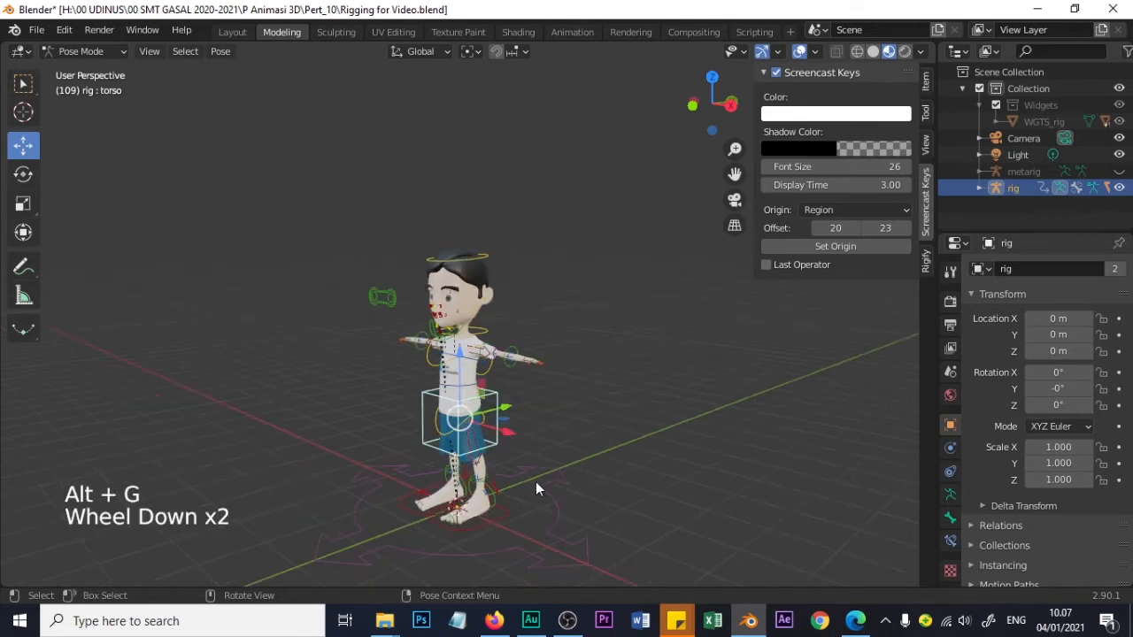
left_click(537, 482)
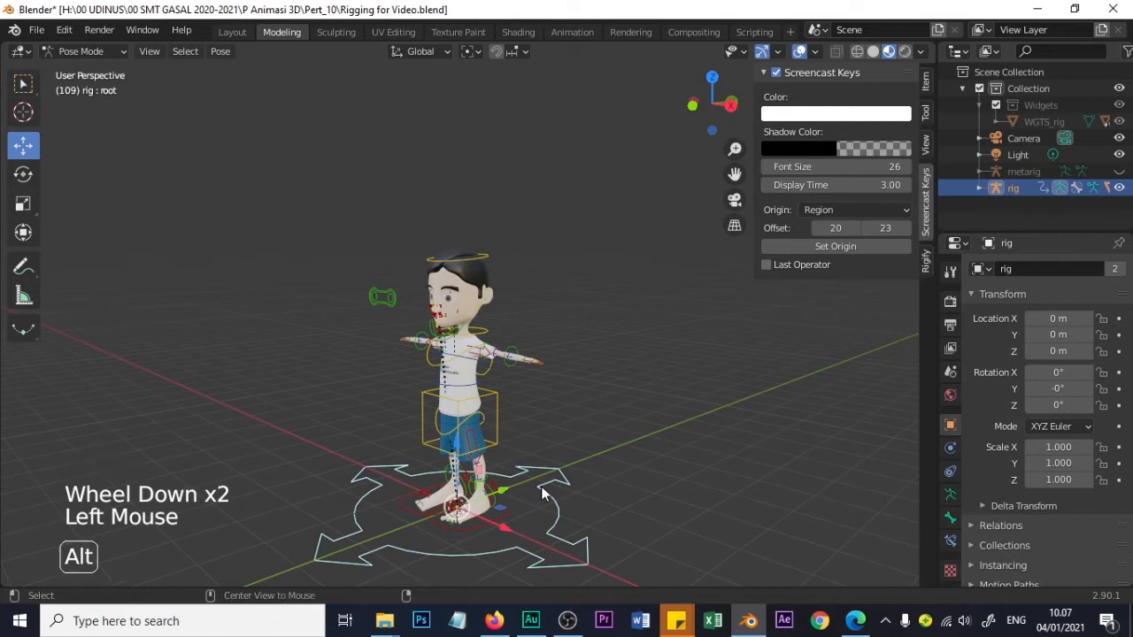
key("alt+g")
left_click(567, 427)
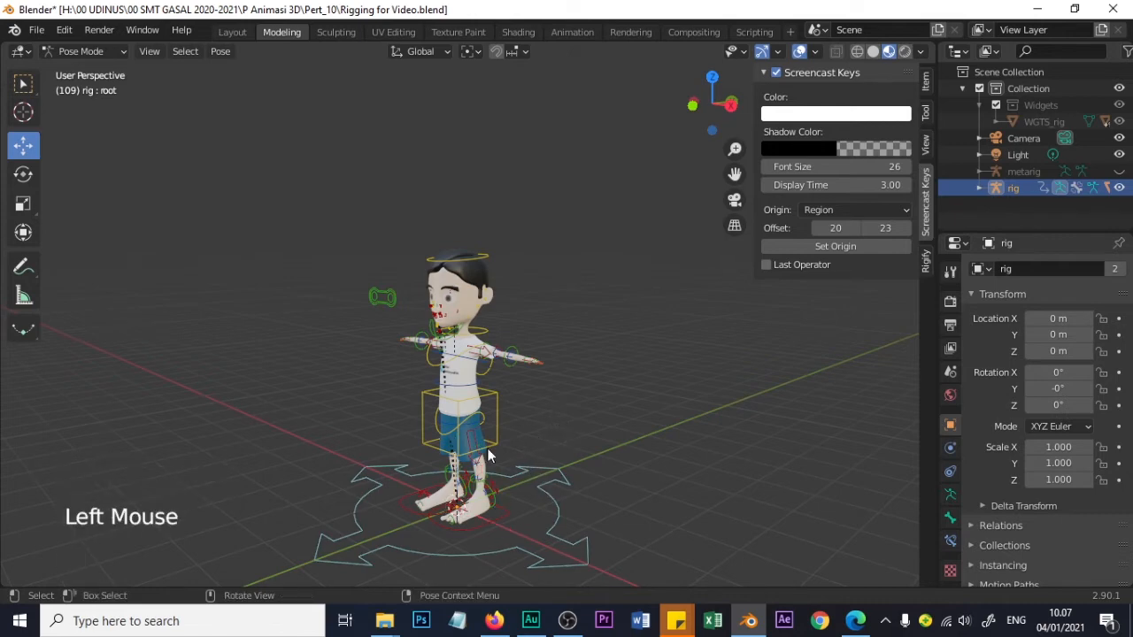
Move the left foot's IK control upward and outward in the XZ plane so that the knee bends
scroll(453, 461, "up", 4)
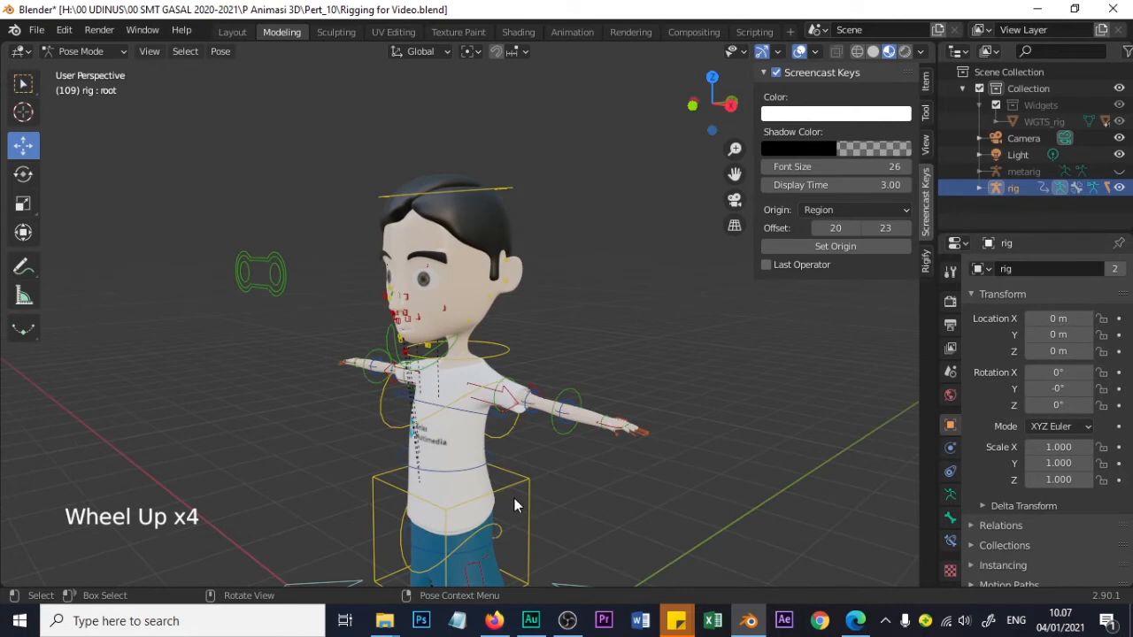
middle_click_drag(508, 508, 547, 438, "shift")
scroll(540, 475, "down", 2)
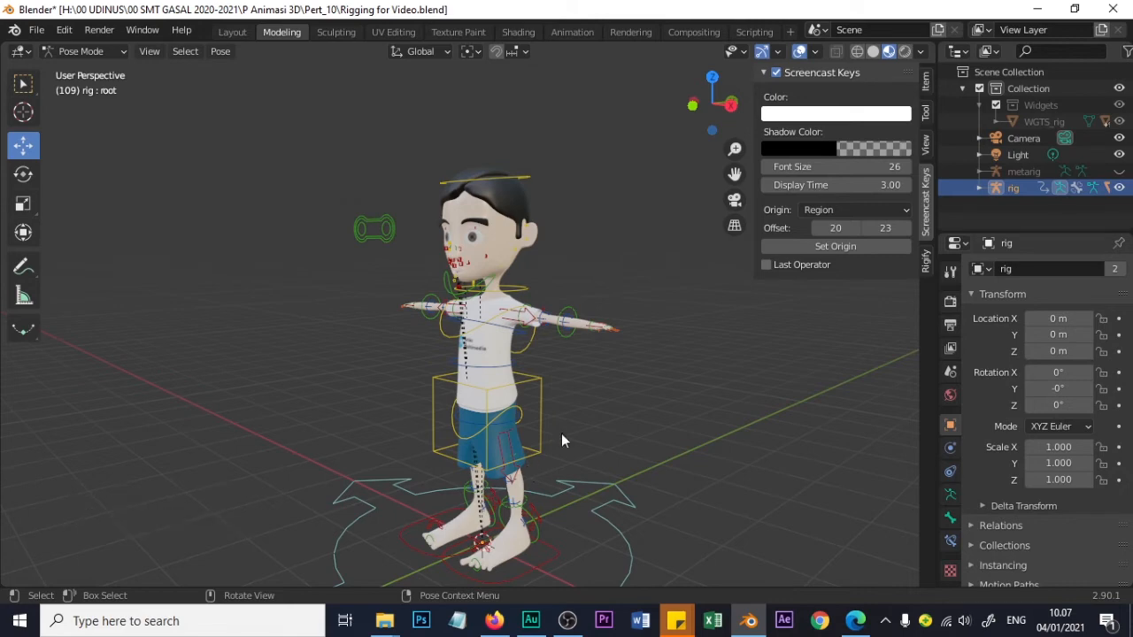
middle_click_drag(561, 433, 599, 474)
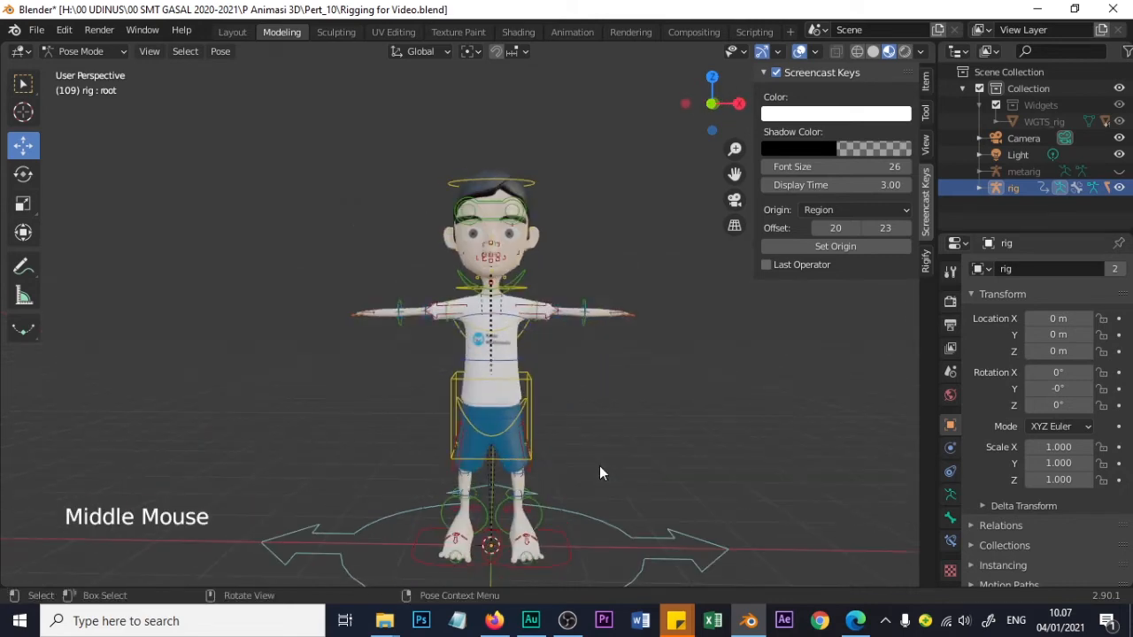
scroll(588, 505, "up", 2)
middle_click_drag(636, 546, 614, 426, "shift")
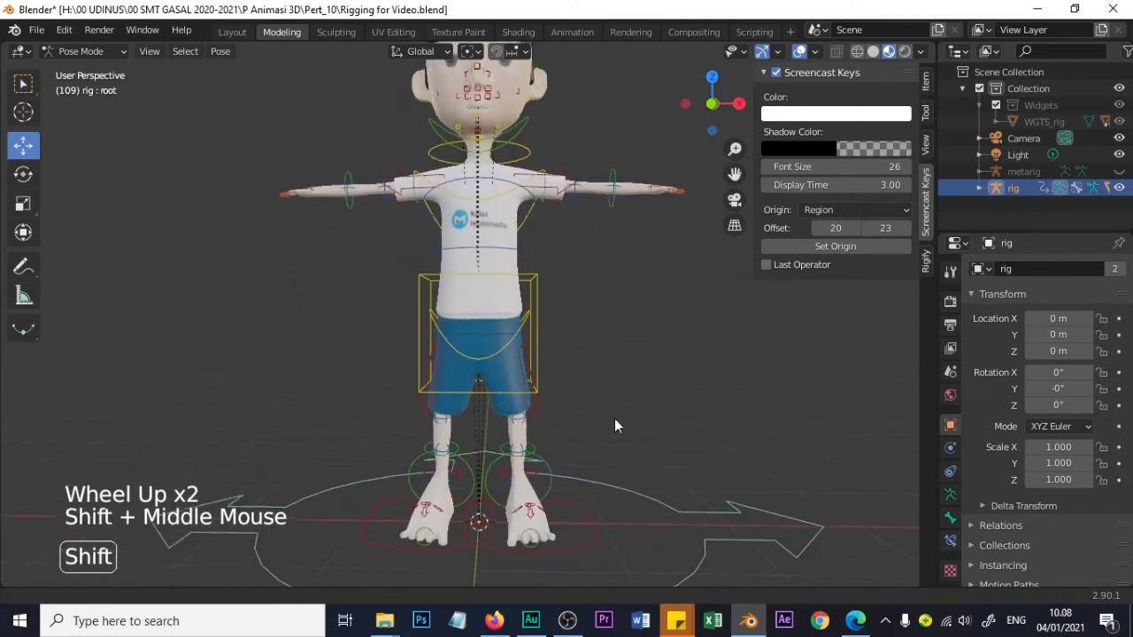
middle_click_drag(635, 501, 592, 531)
left_click(573, 543)
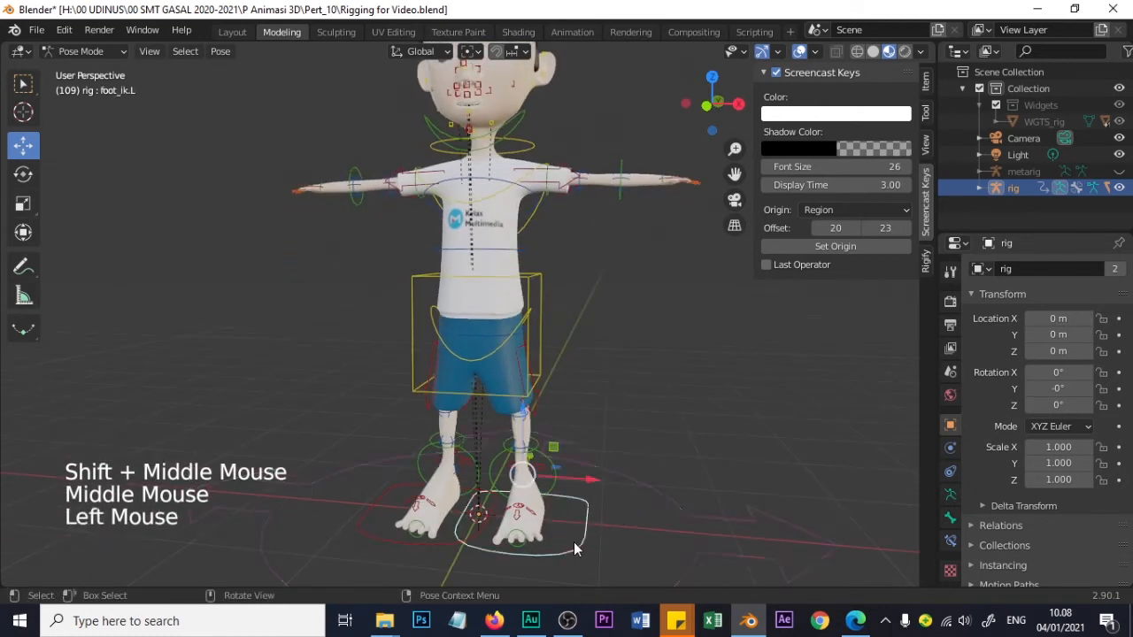
left_click_drag(559, 448, 598, 400)
Examine from several angles how the shorts and knee deform around the raised left leg
middle_click_drag(694, 372, 541, 406)
scroll(528, 400, "up", 2)
scroll(529, 400, "up", 1)
scroll(540, 403, "up", 1)
middle_click_drag(560, 450, 624, 423)
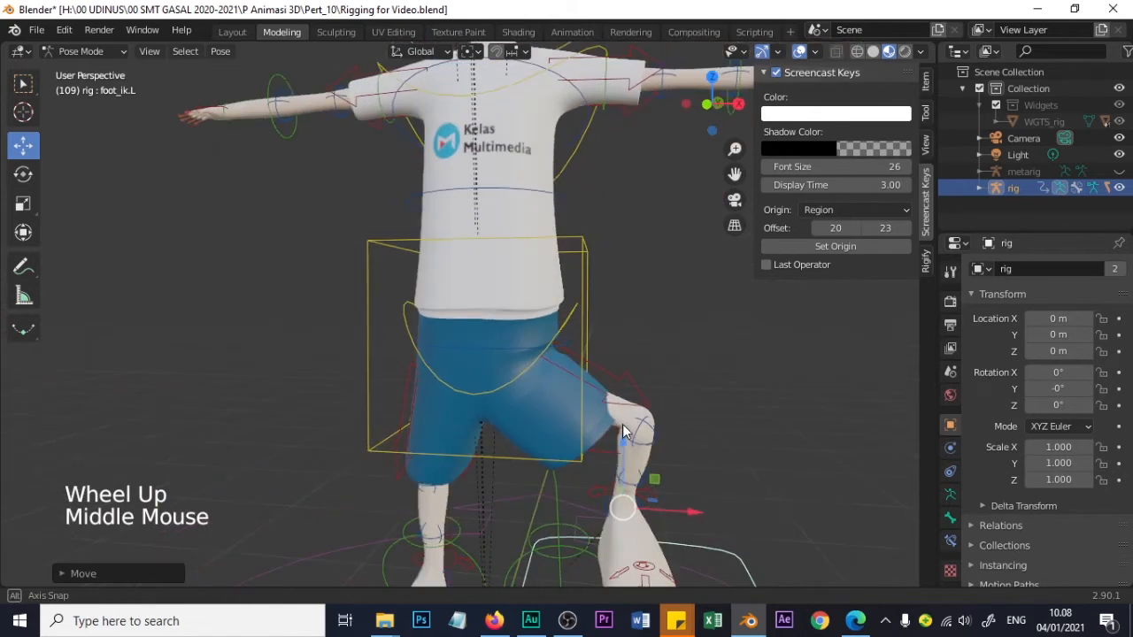
scroll(624, 418, "up", 2)
middle_click_drag(693, 459, 603, 353, "shift")
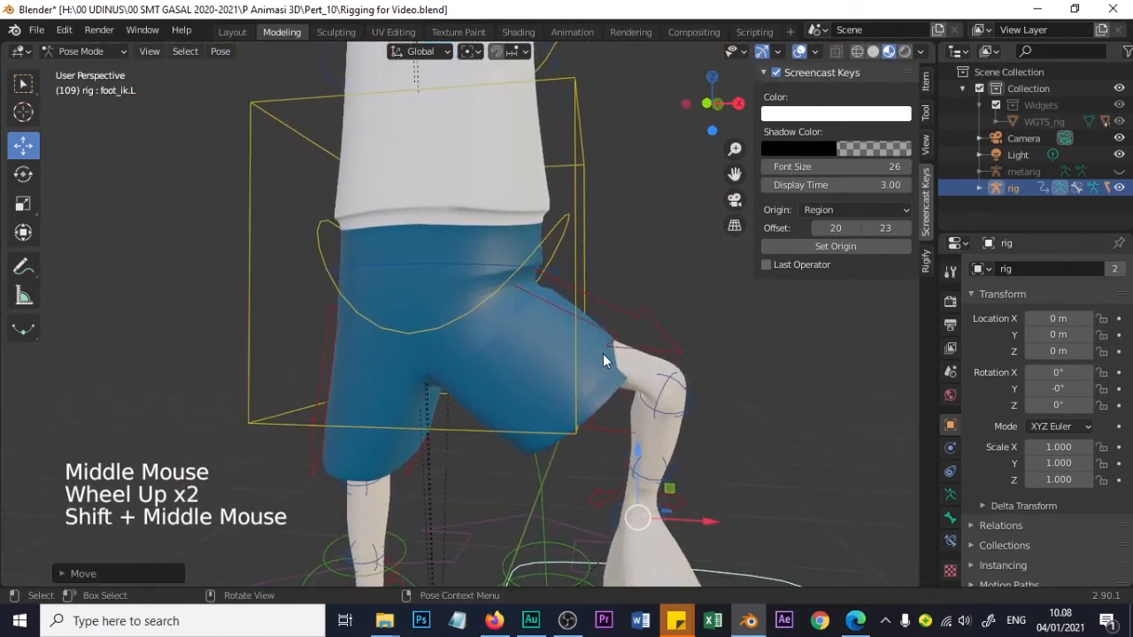
scroll(605, 400, "up", 1)
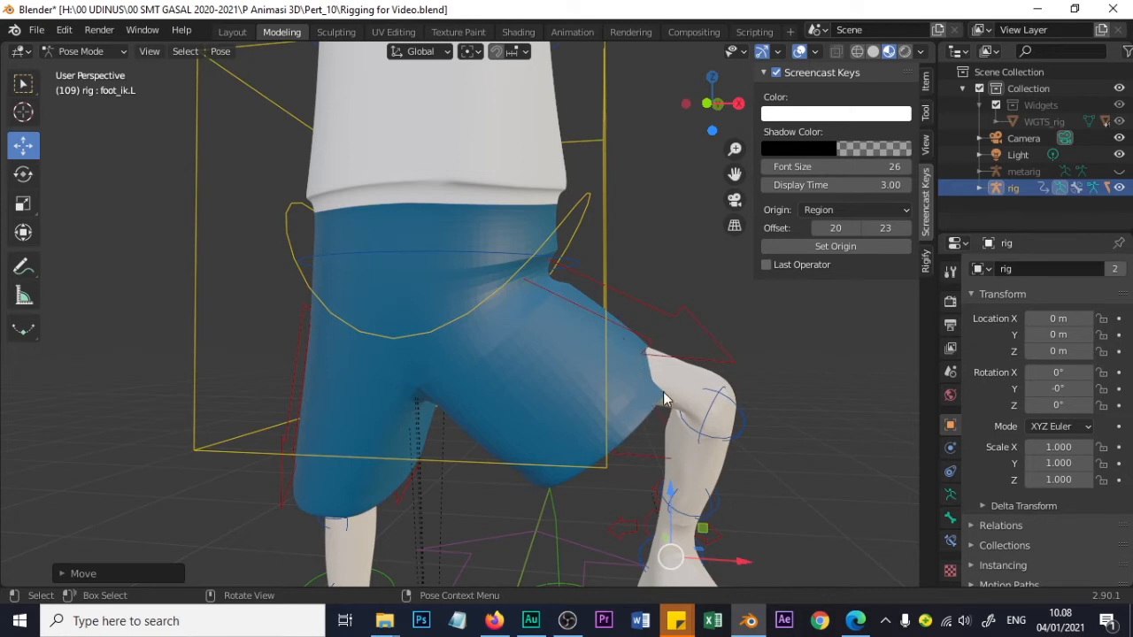
middle_click_drag(663, 392, 620, 396)
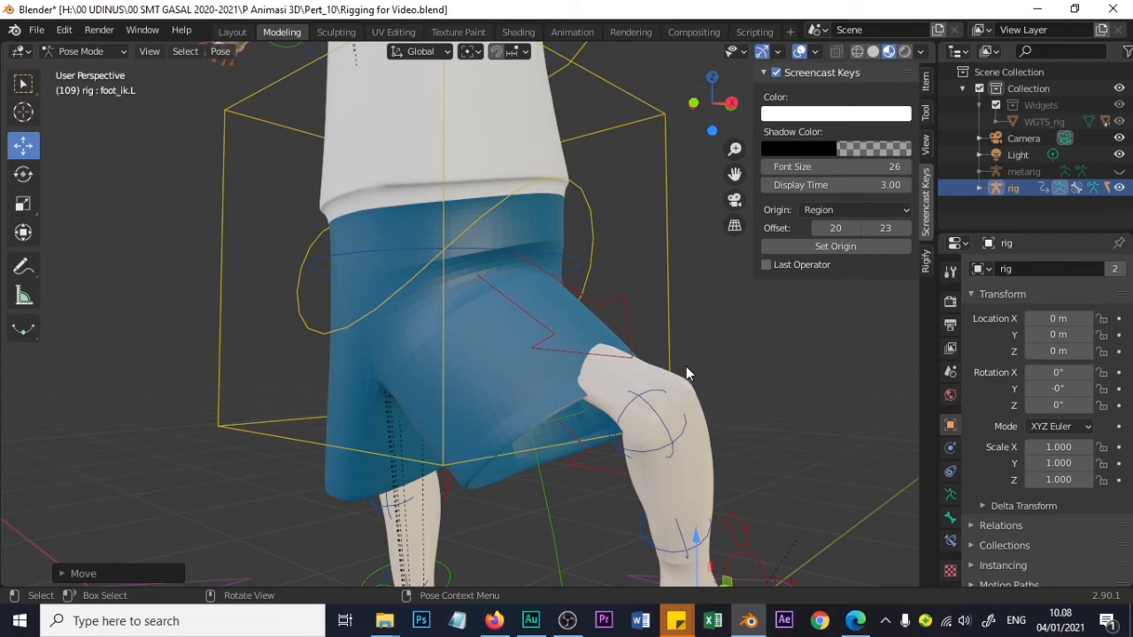
Leave Pose Mode for Object Mode, select the boy's body mesh and switch it to Weight Paint mode
left_click(97, 50)
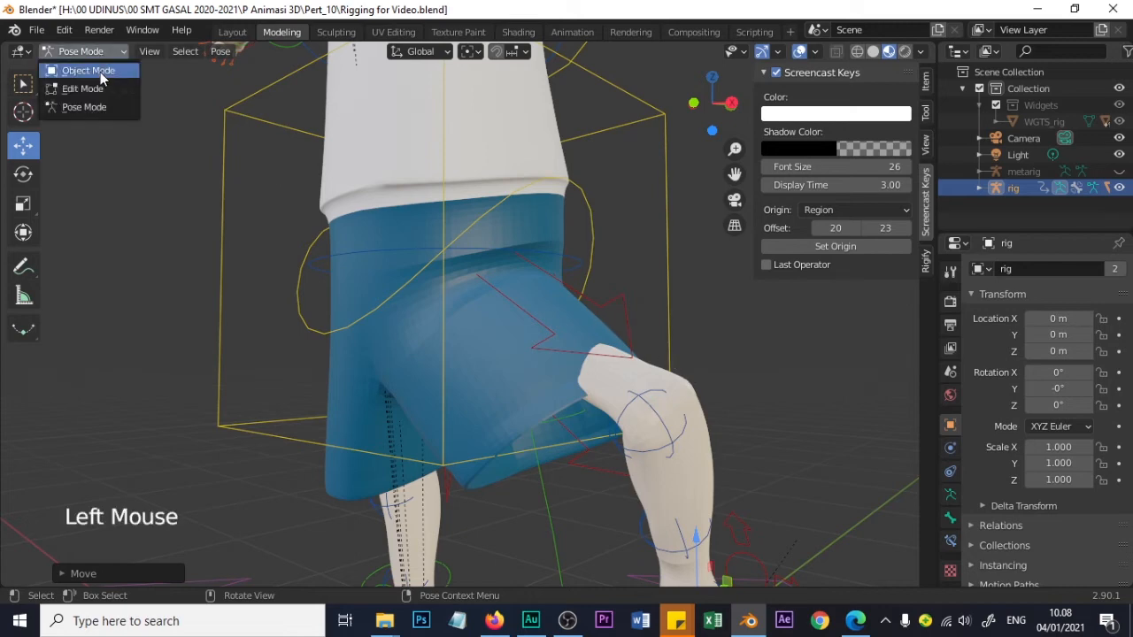
left_click(100, 74)
left_click(728, 341)
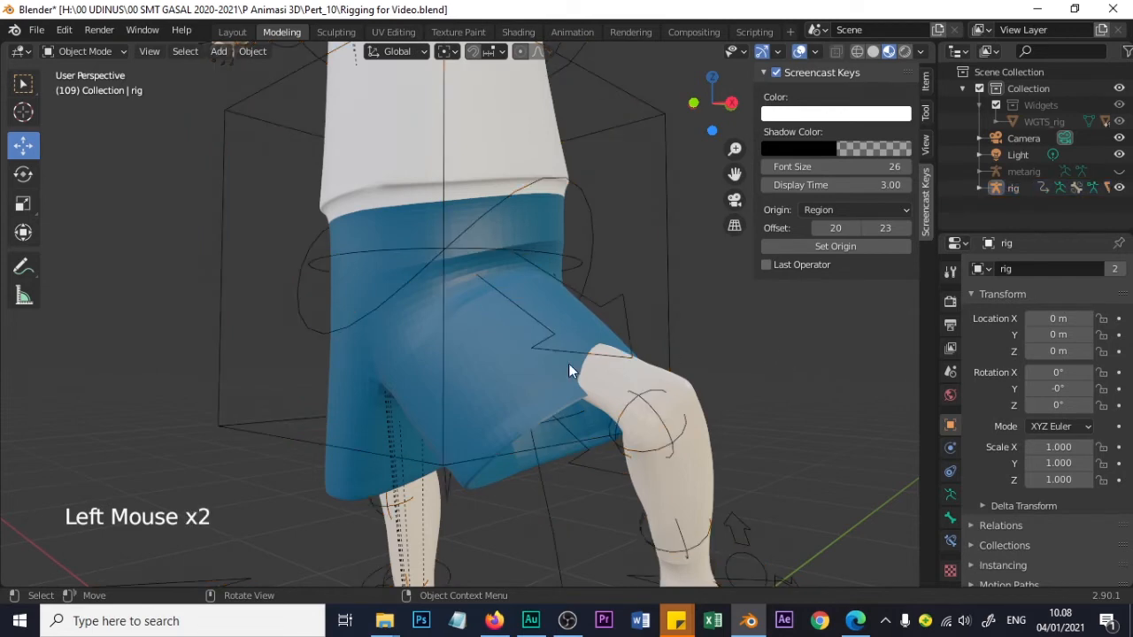
left_click(456, 405)
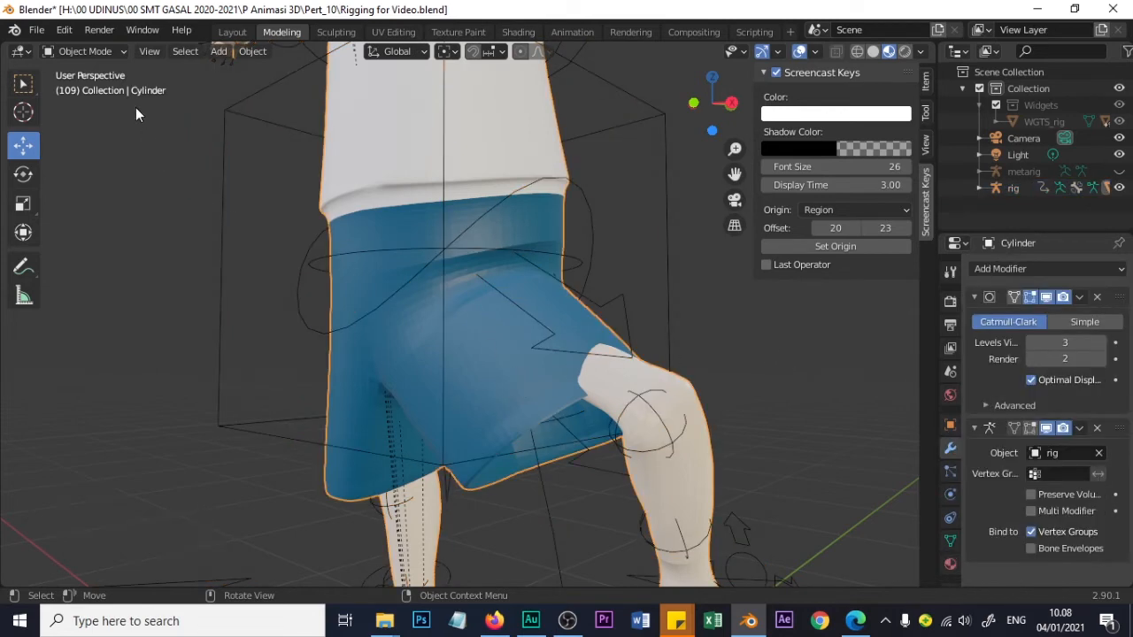
left_click(112, 54)
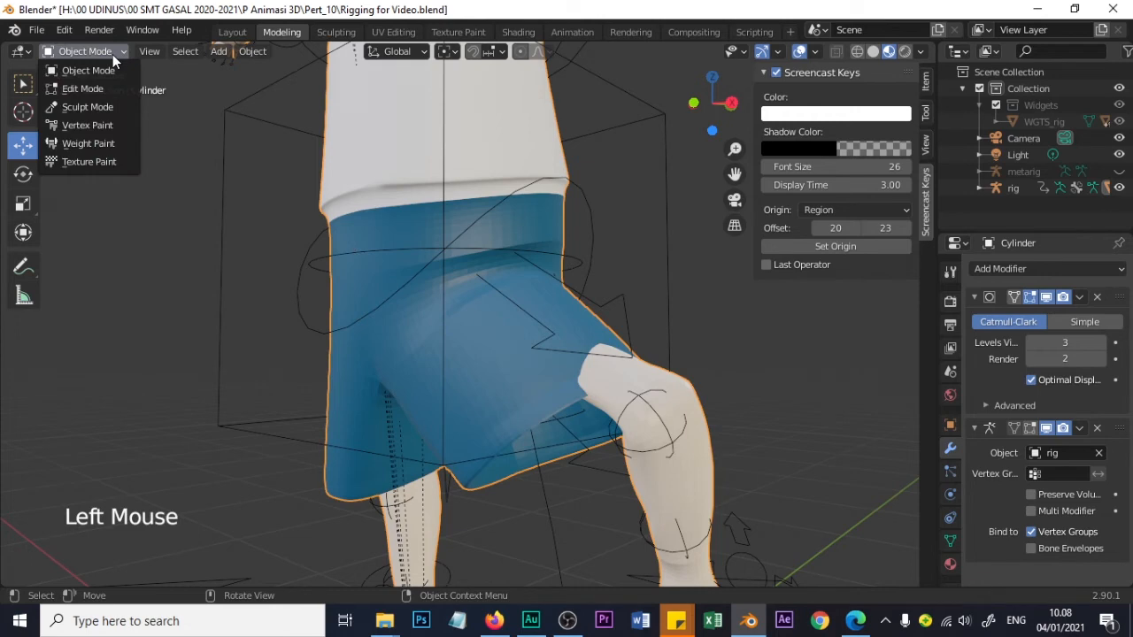
left_click(121, 145)
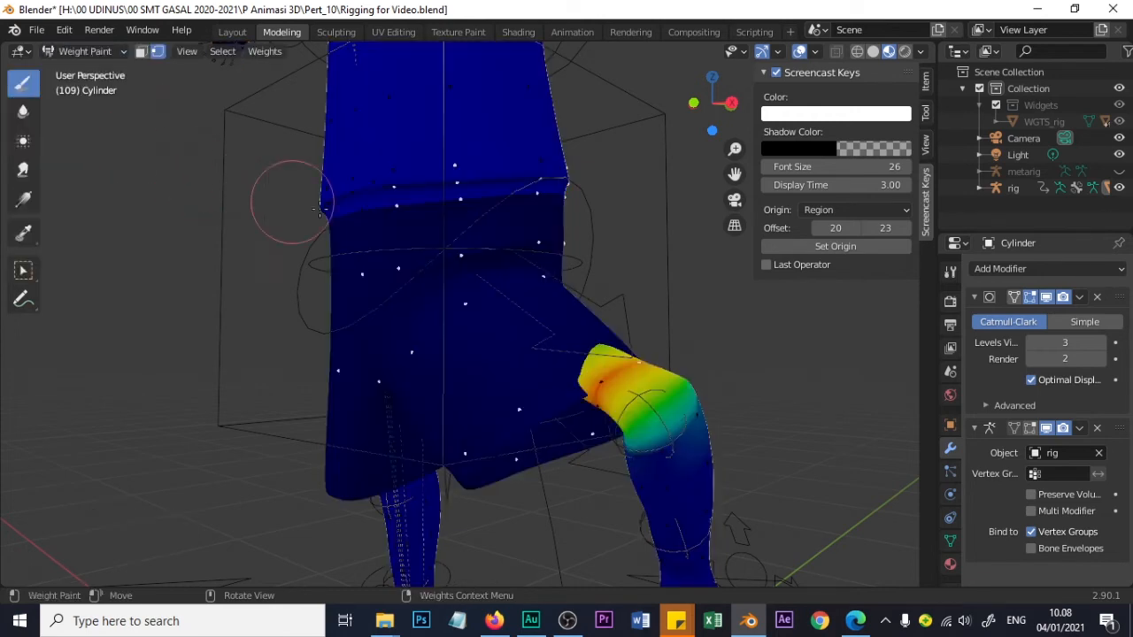
Open the body mesh's vertex group list and look through its spine, pelvis, thigh and shin groups
mouse_move(772, 406)
middle_mouse_down()
mouse_move(754, 426)
mouse_move(795, 371)
mouse_move(777, 409)
middle_mouse_up()
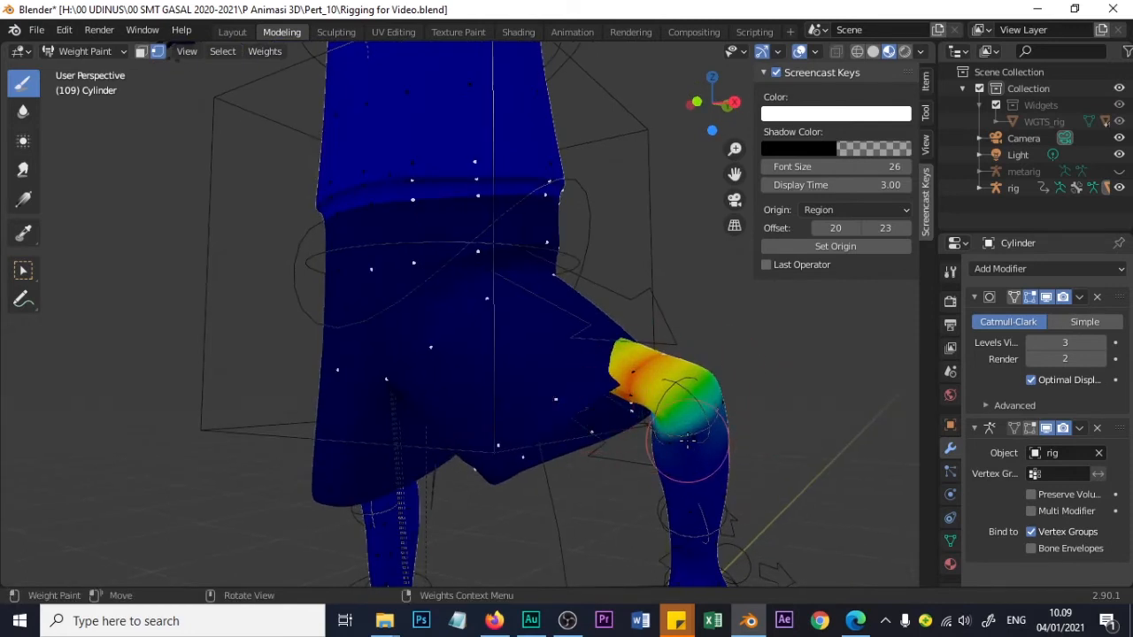
scroll(659, 436, "down", 4)
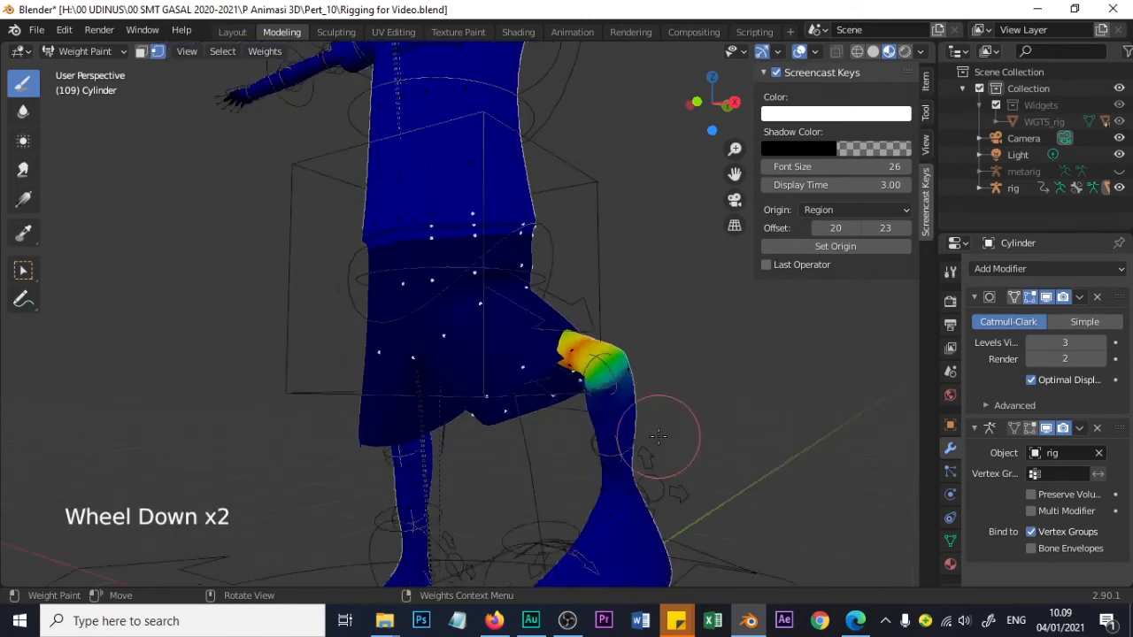
scroll(659, 436, "up", 2)
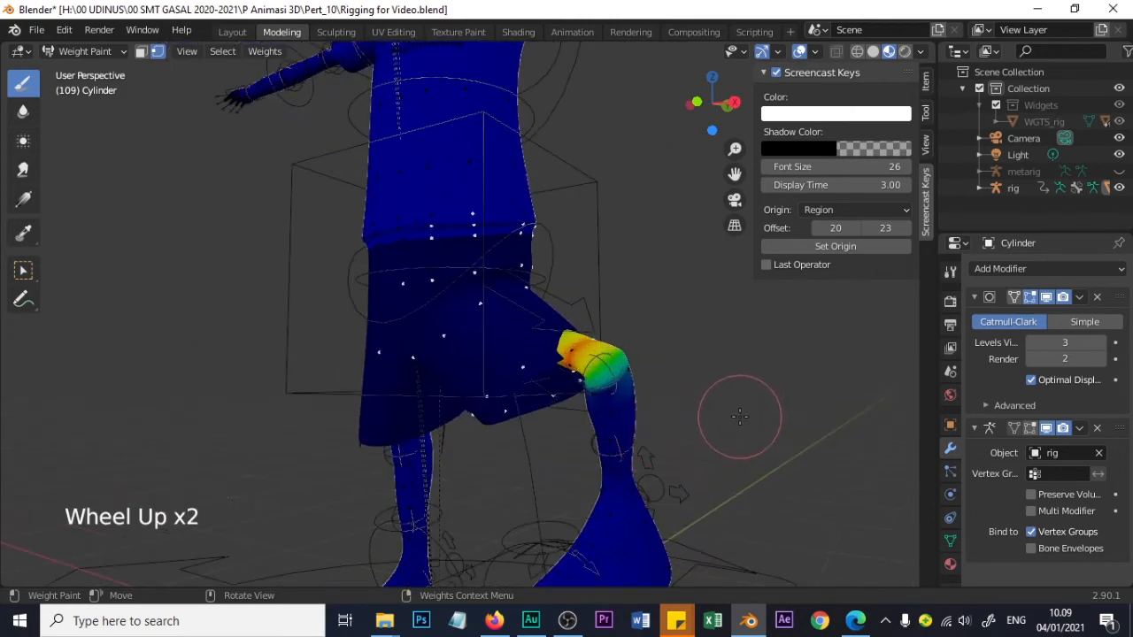
left_click(949, 542)
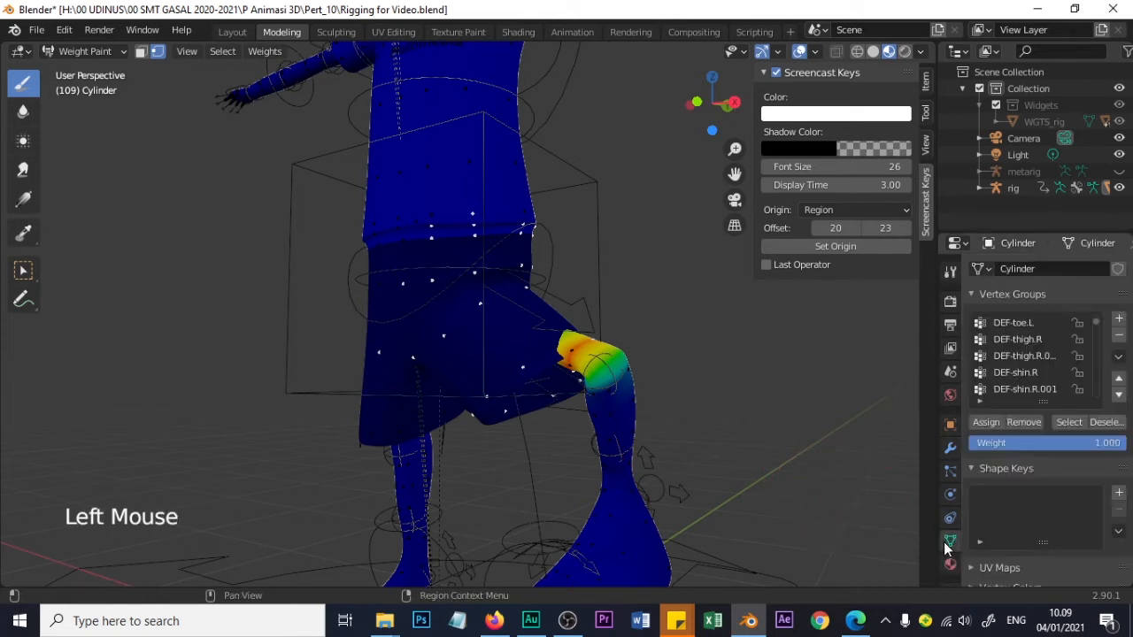
scroll(738, 404, "down", 1)
scroll(771, 405, "up", 1)
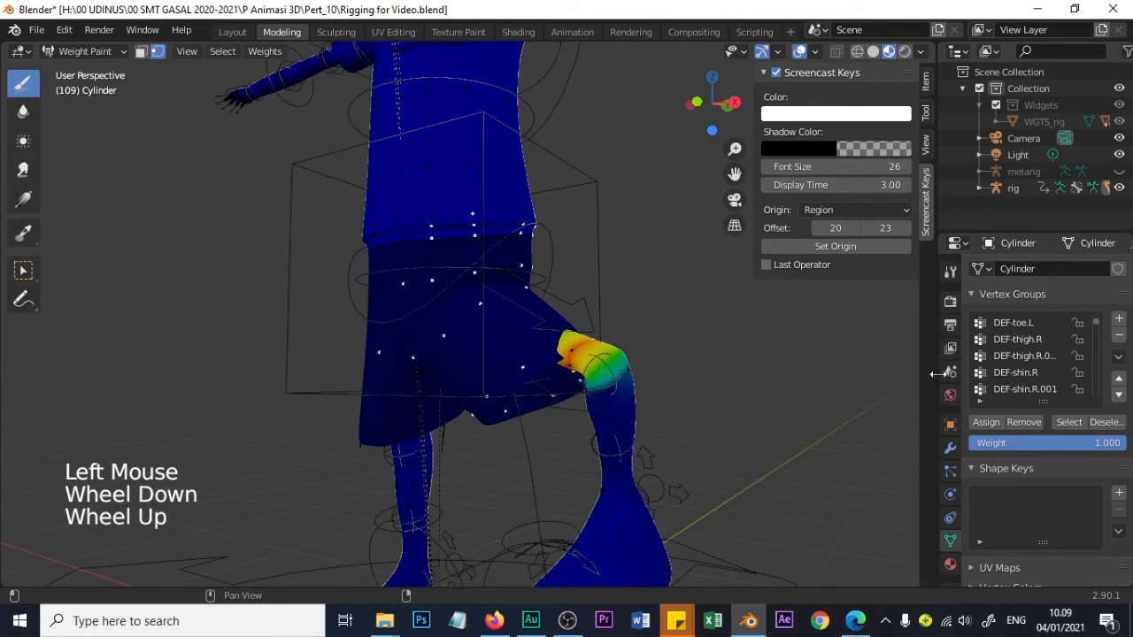
scroll(1054, 353, "up", 2)
scroll(1054, 354, "down", 1)
scroll(1055, 353, "up", 3)
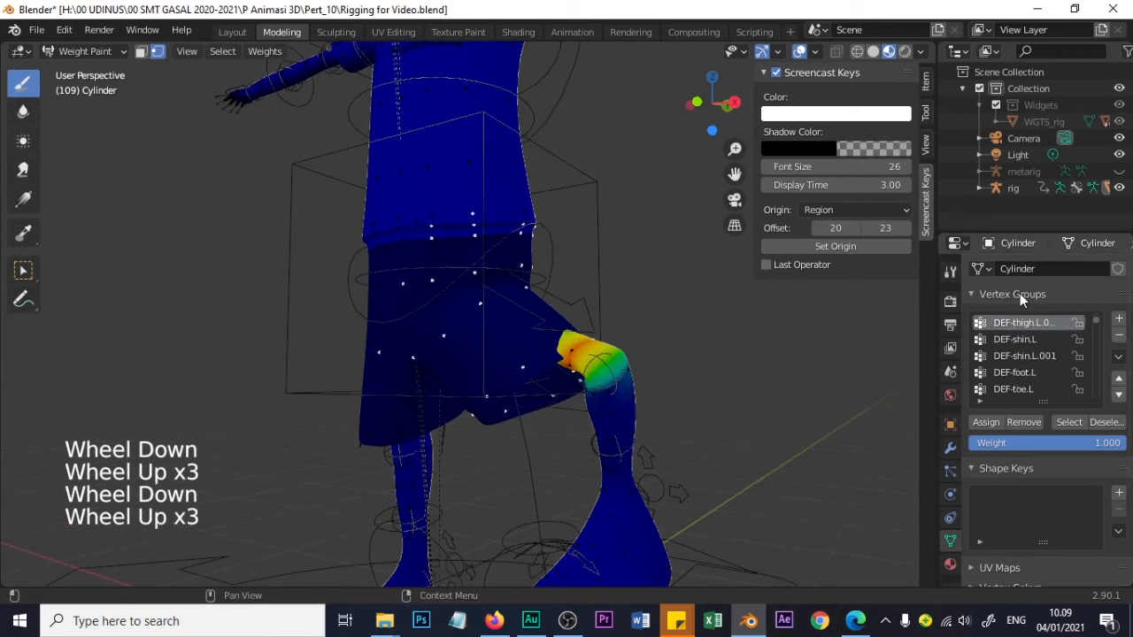
scroll(1034, 353, "up", 10)
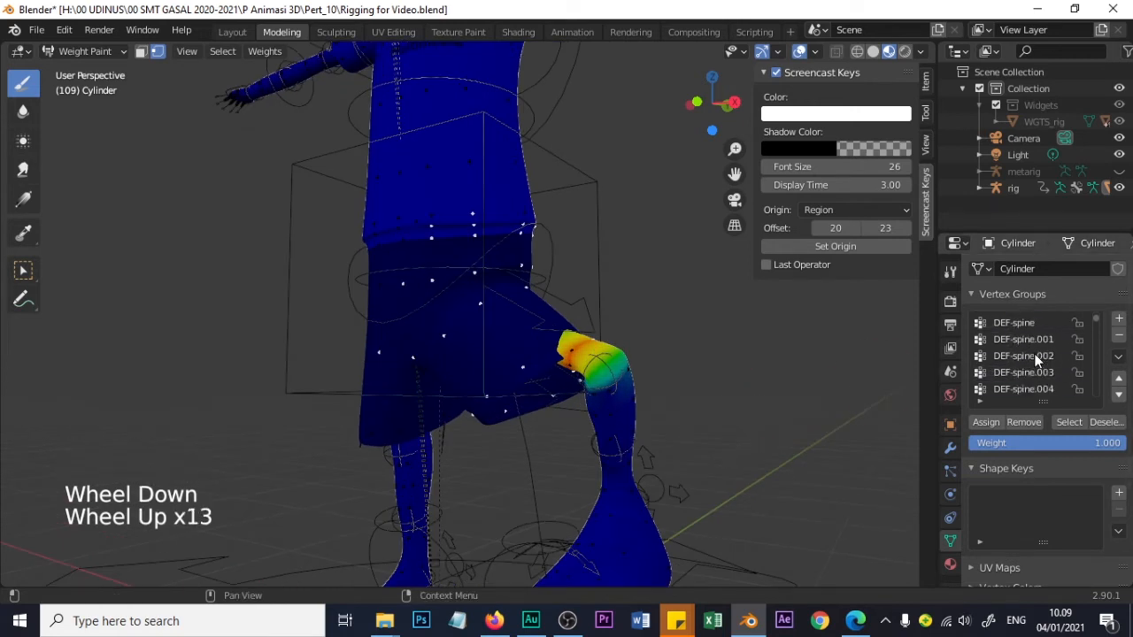
scroll(1036, 356, "up", 3)
scroll(1037, 354, "down", 12)
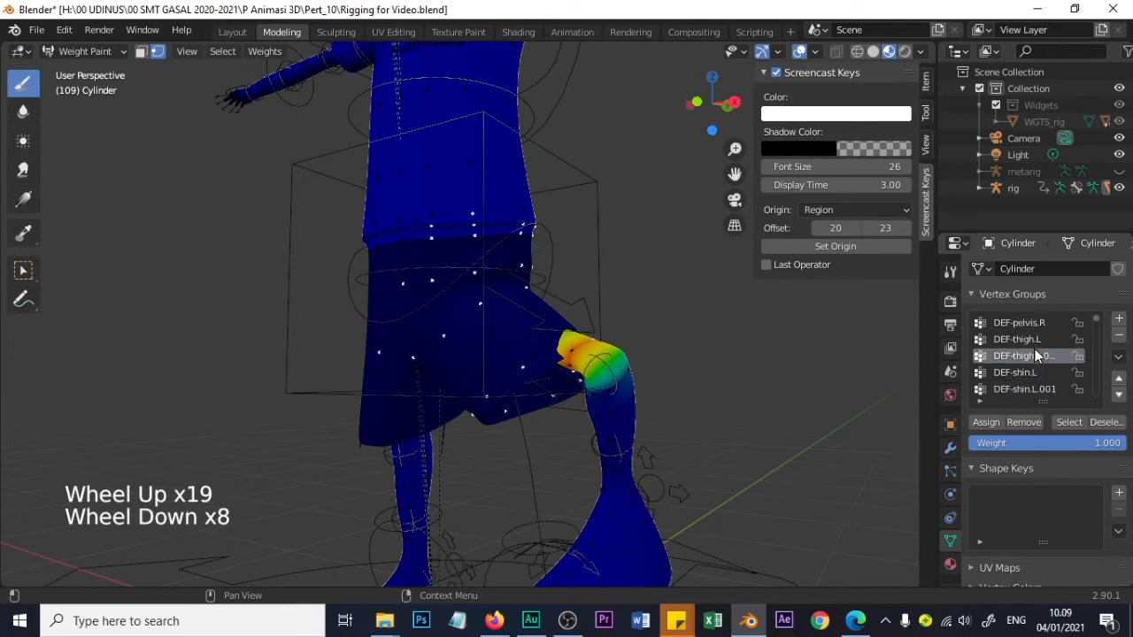
scroll(1037, 354, "up", 3)
scroll(1035, 349, "down", 2)
scroll(1035, 349, "up", 5)
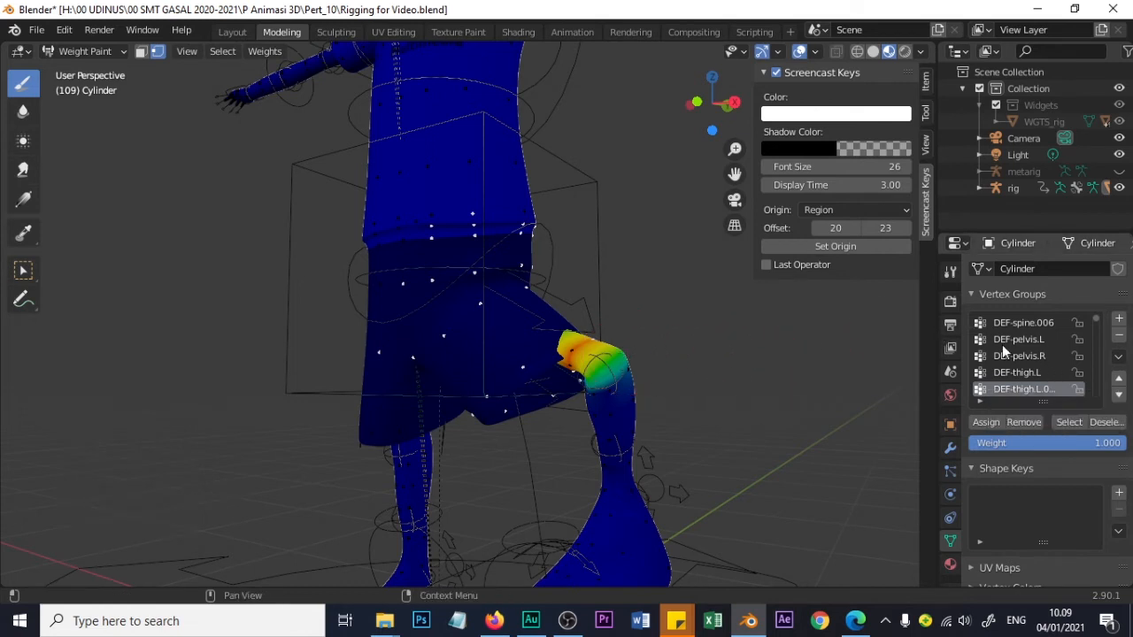
Select the DEF-pelvis.R vertex group and examine its weights around the hips and shorts
scroll(1018, 354, "up", 6)
scroll(1018, 352, "up", 2)
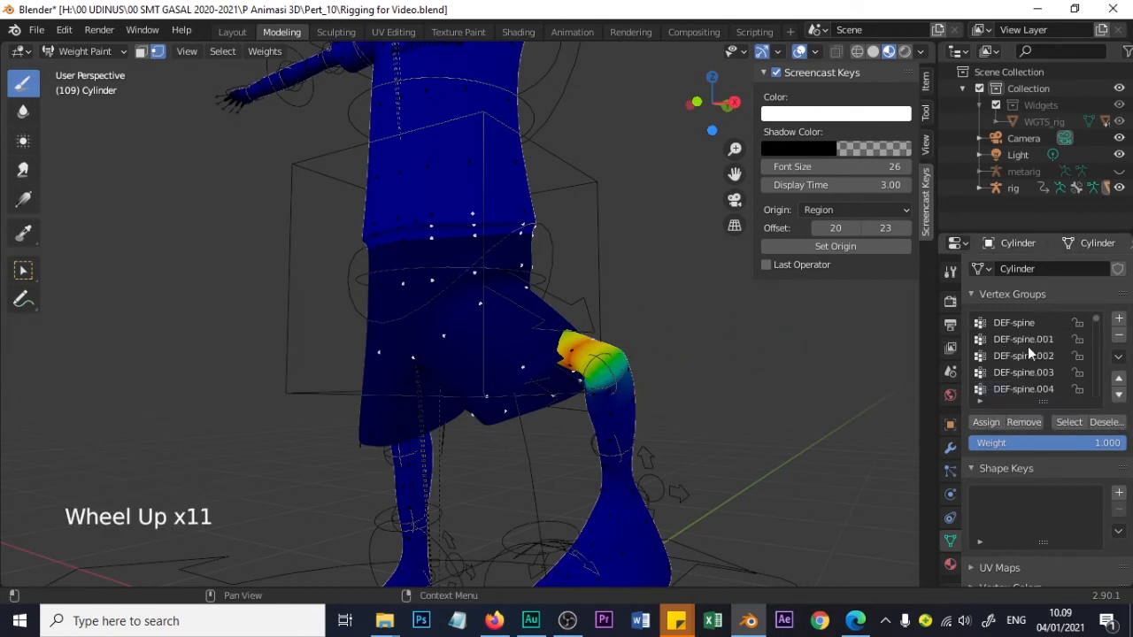
scroll(1065, 350, "down", 7)
scroll(1065, 354, "up", 1)
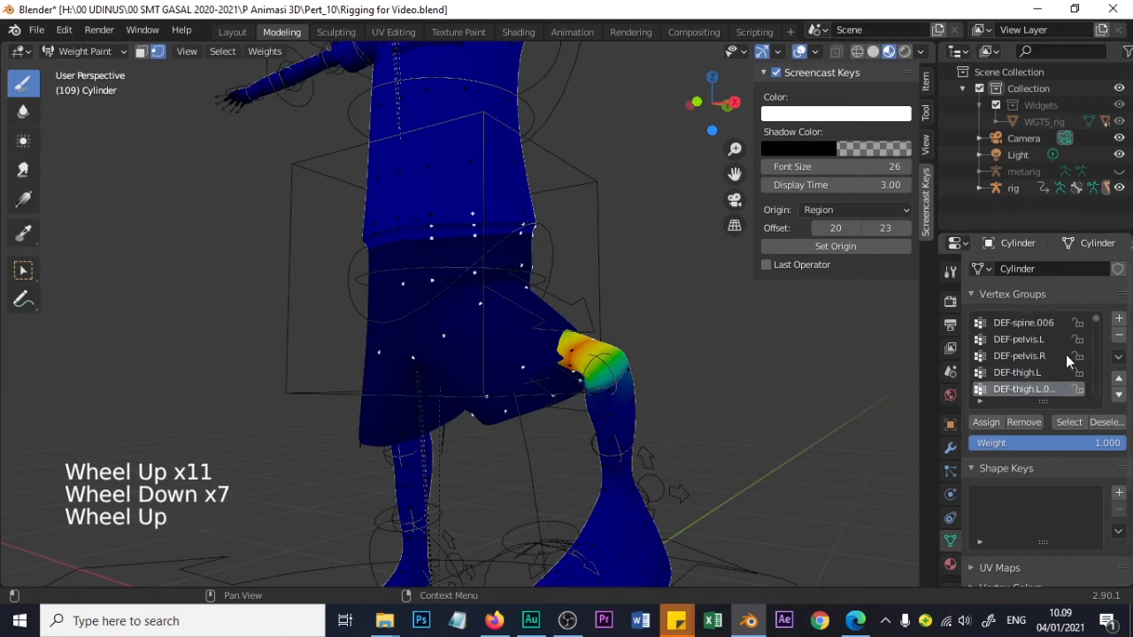
scroll(1062, 355, "down", 2)
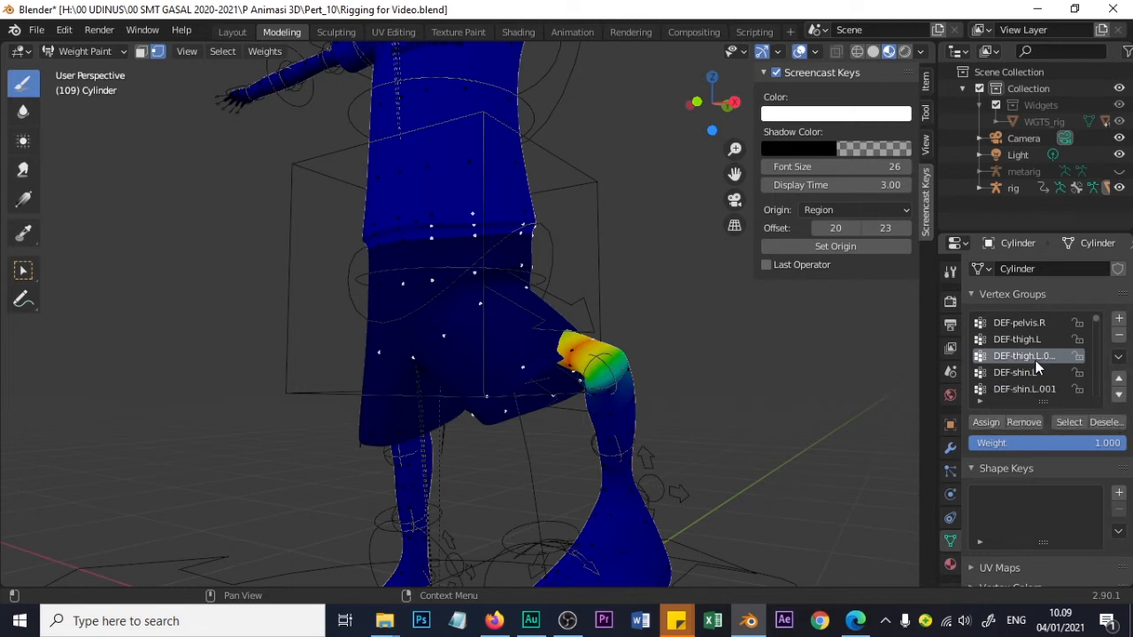
left_click(1040, 322)
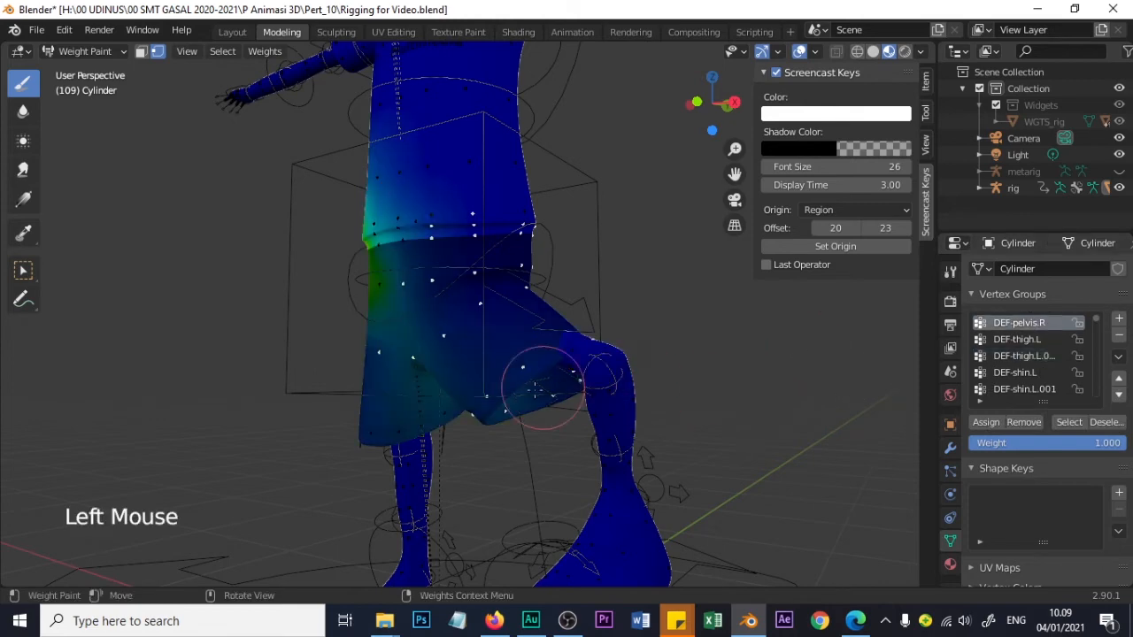
middle_click_drag(457, 439, 672, 425)
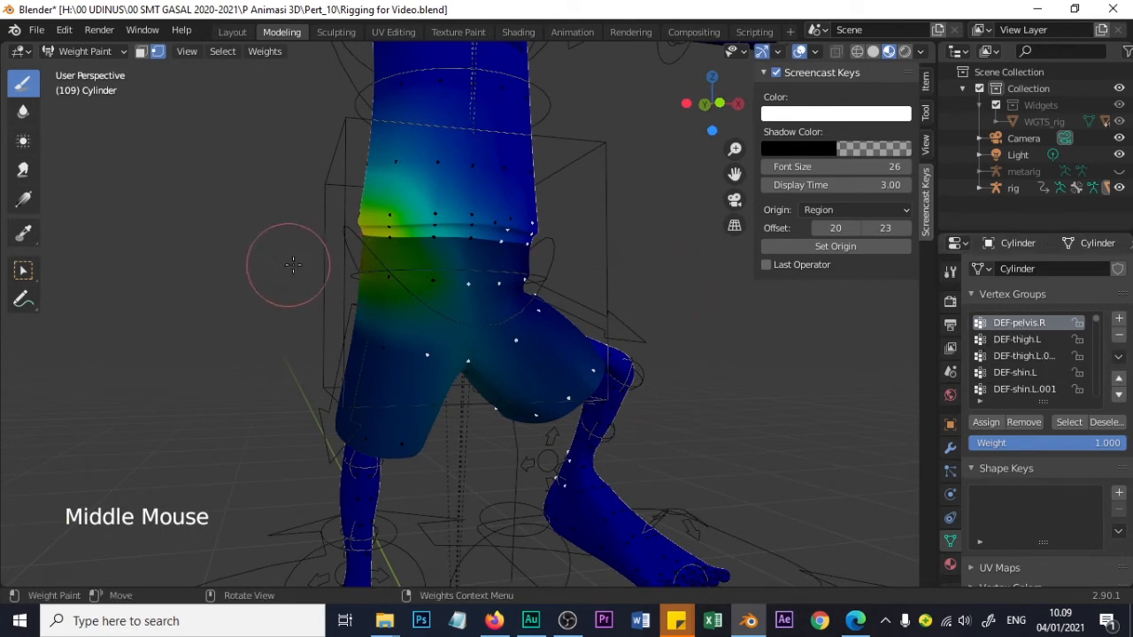
Examine the DEF-pelvis.R weights up close around the waistband and right hip from several angles
middle_click_drag(293, 264, 451, 266)
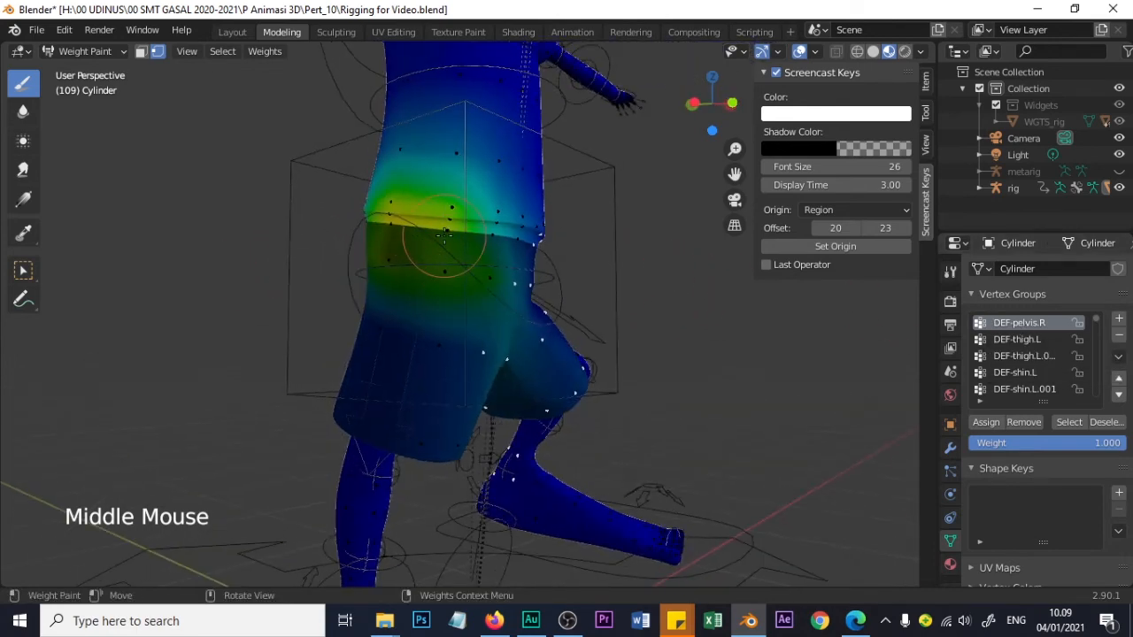
scroll(445, 235, "up", 2)
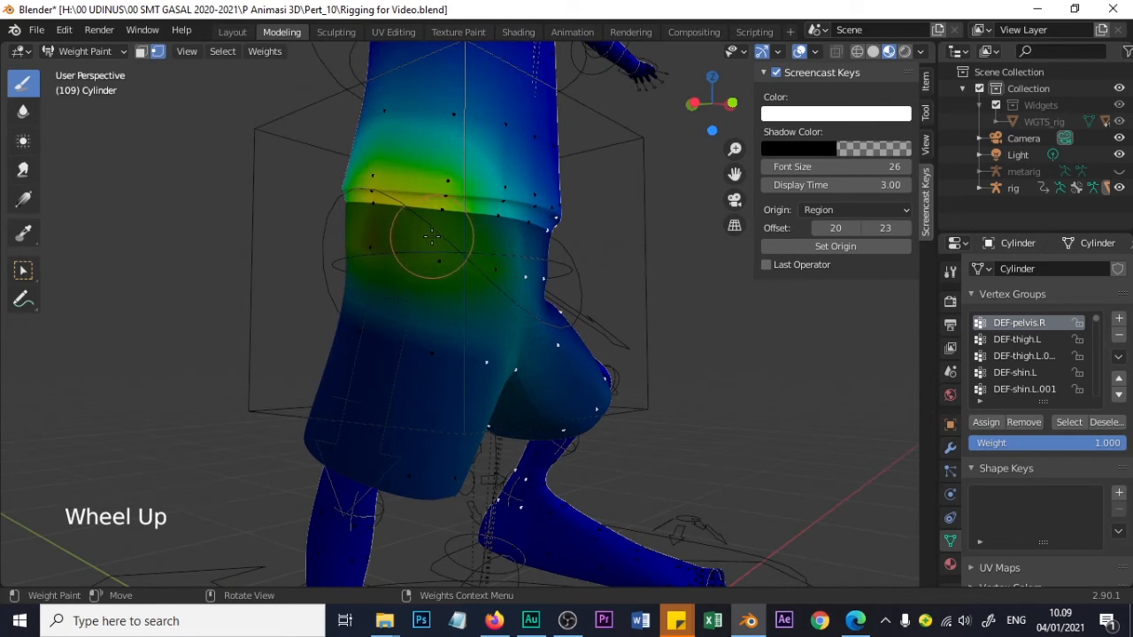
mouse_move(417, 239)
middle_mouse_down()
mouse_move(447, 241)
mouse_move(363, 252)
middle_mouse_up()
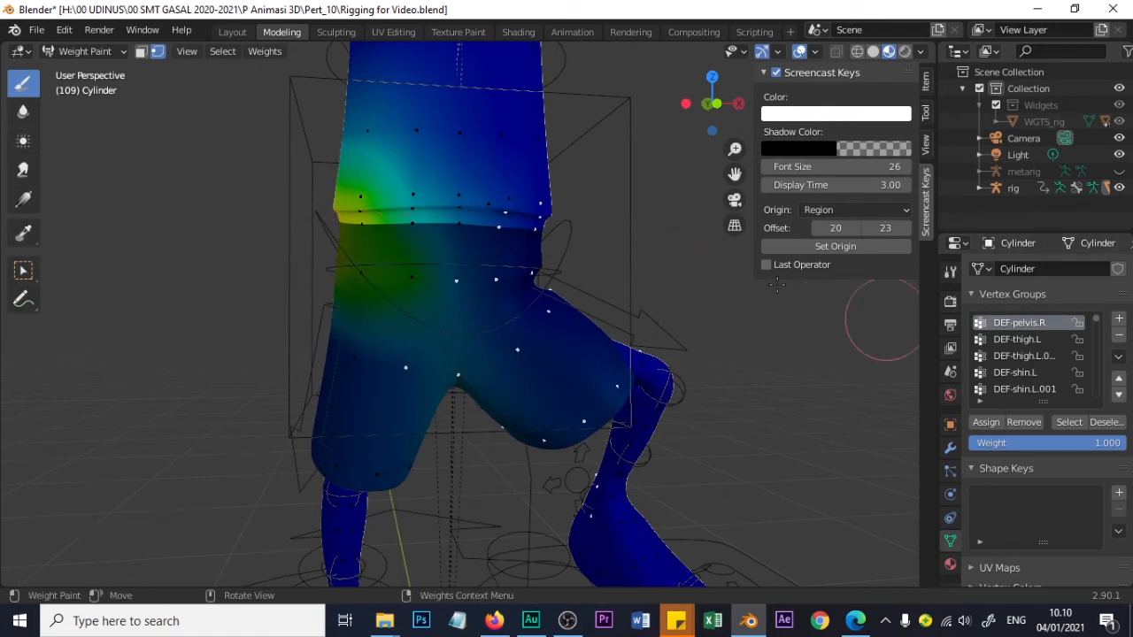
scroll(363, 224, "up", 2)
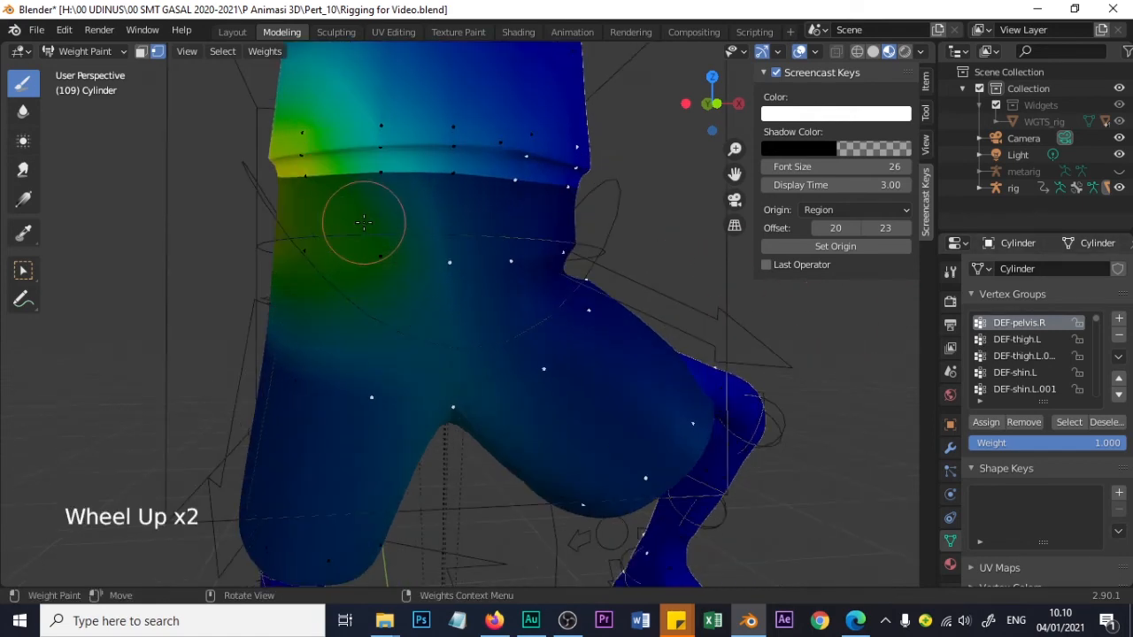
middle_click_drag(364, 221, 430, 298, "shift")
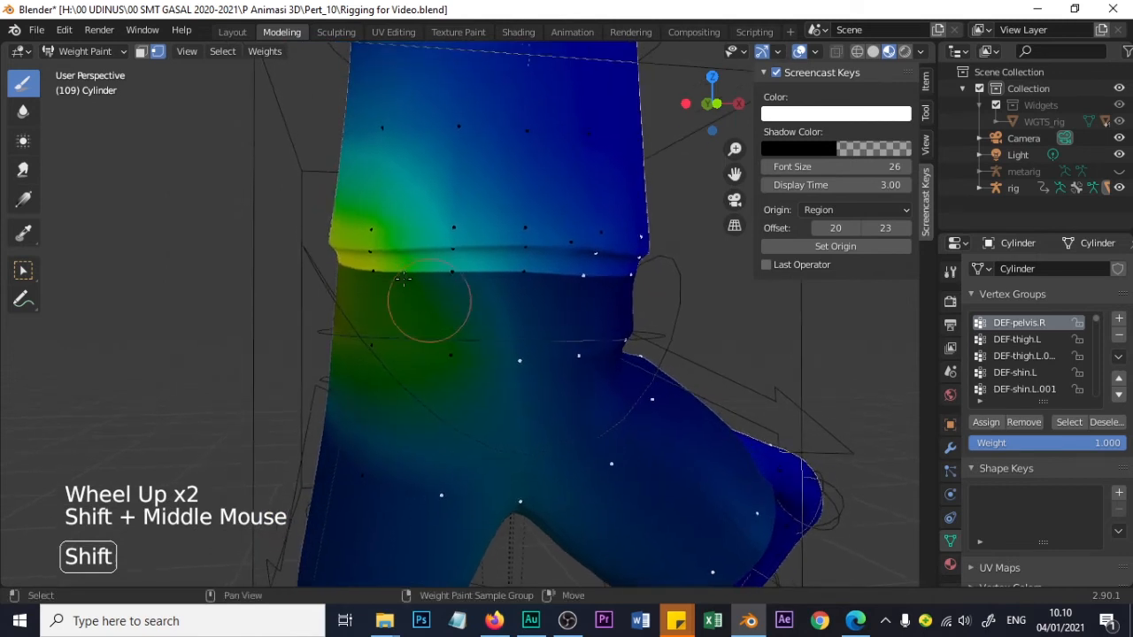
mouse_move(275, 413)
left_mouse_down()
mouse_move(316, 324)
mouse_move(391, 275)
left_mouse_up()
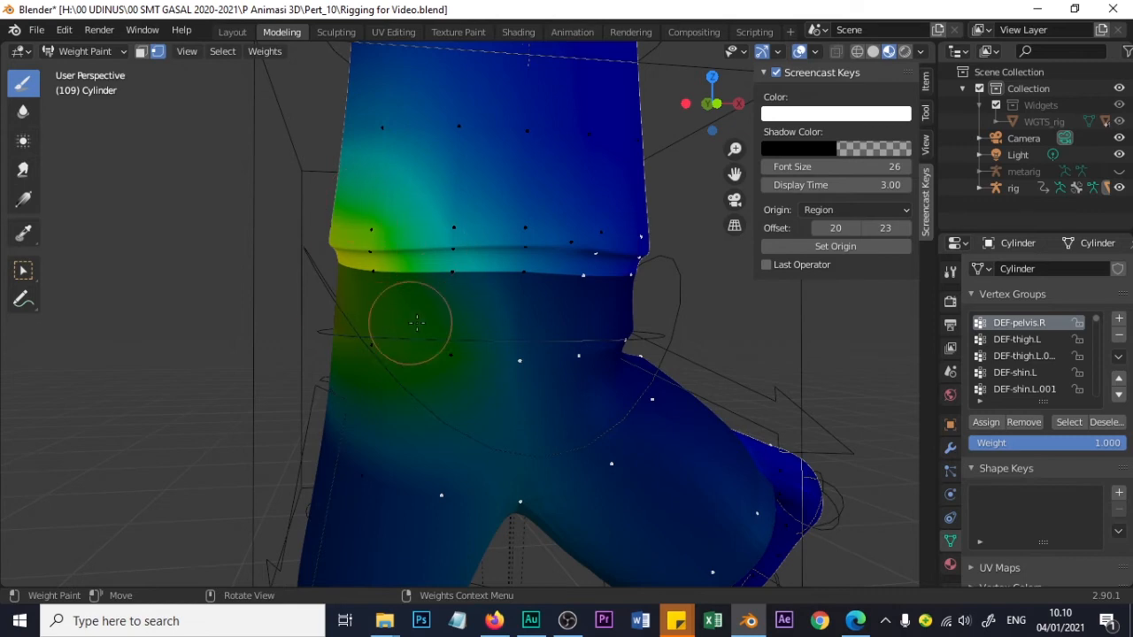
Examine how the DEF-pelvis.R weights spread across the shorts towards the raised left thigh
mouse_move(652, 412)
middle_mouse_down()
mouse_move(630, 392)
mouse_move(668, 352)
middle_mouse_up()
scroll(637, 398, "down", 2)
scroll(668, 353, "down", 2)
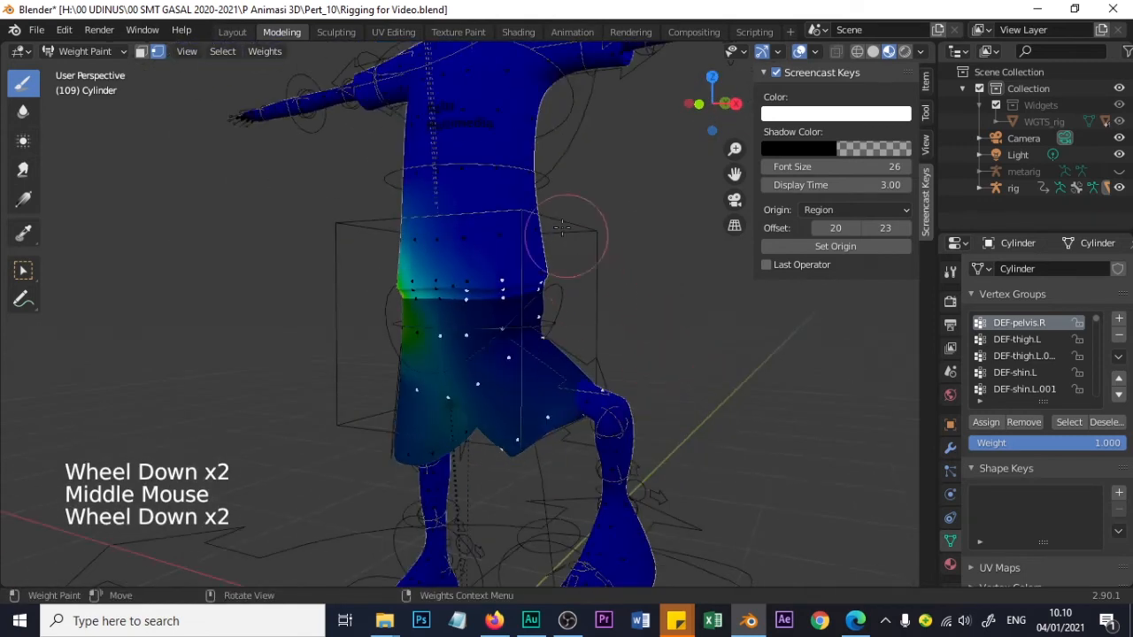
middle_click_drag(481, 254, 523, 315)
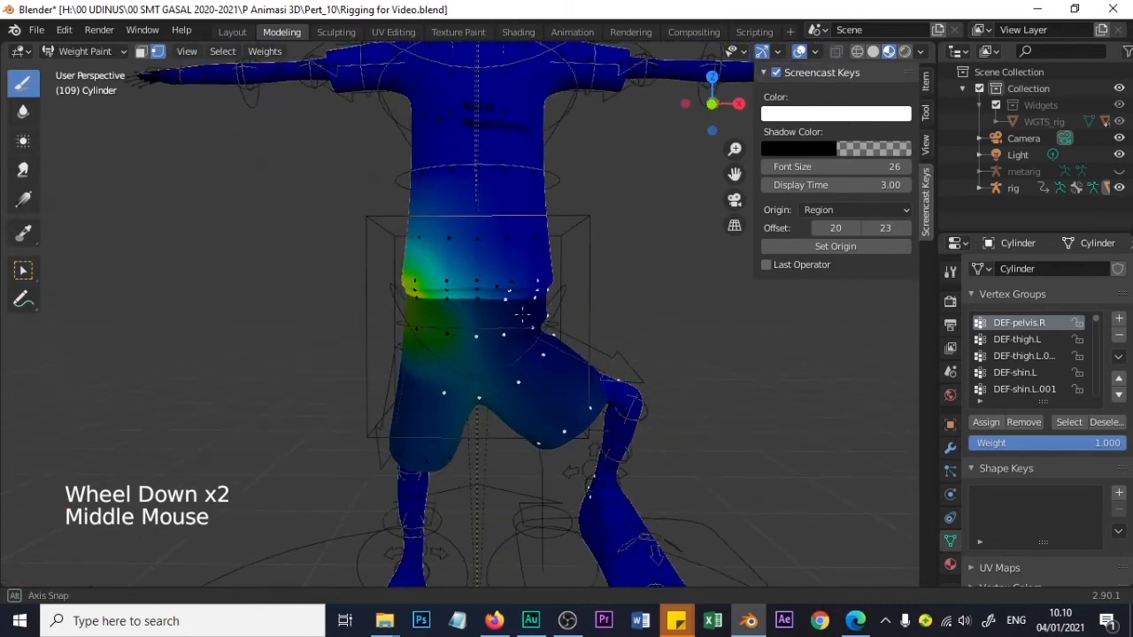
middle_click_drag(647, 375, 549, 385)
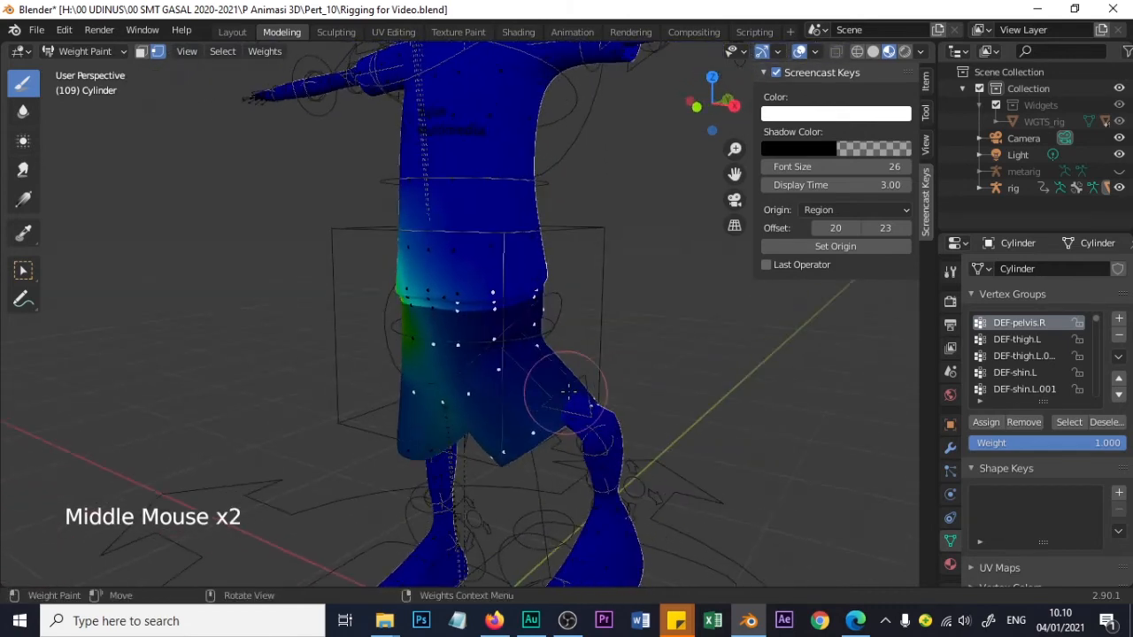
scroll(549, 385, "up", 1)
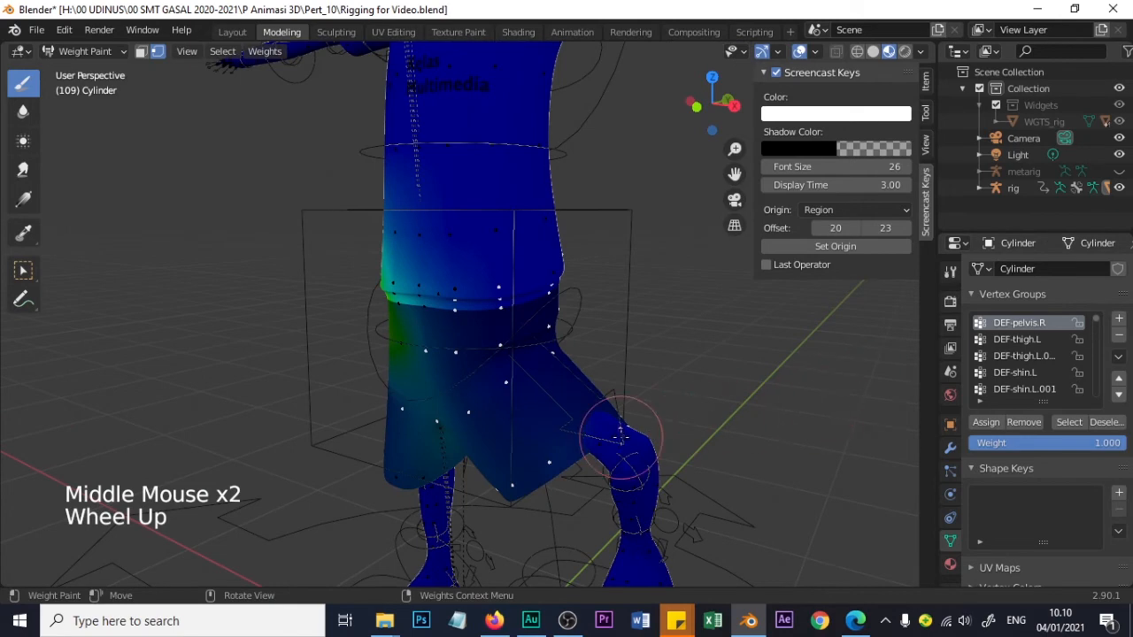
scroll(619, 462, "up", 1)
middle_click_drag(645, 468, 663, 423)
scroll(663, 423, "up", 1)
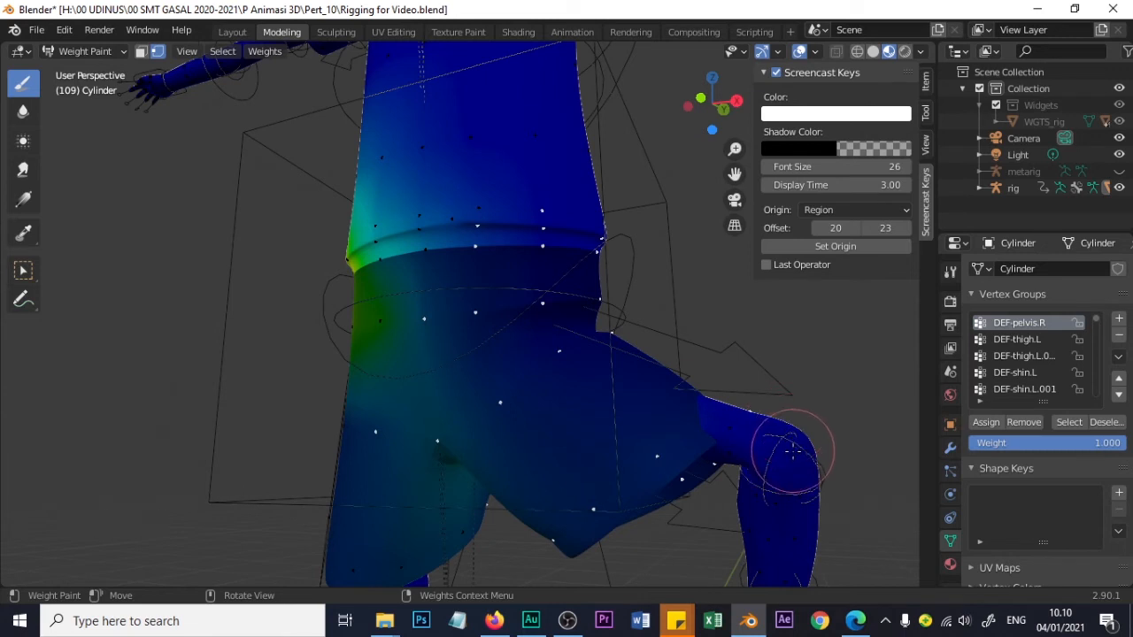
Look through the left lower-leg vertex groups, displaying the weights of DEF-foot.L, DEF-shin.L.001 and DEF-shin.L
scroll(1045, 370, "down", 2)
scroll(1043, 367, "up", 1)
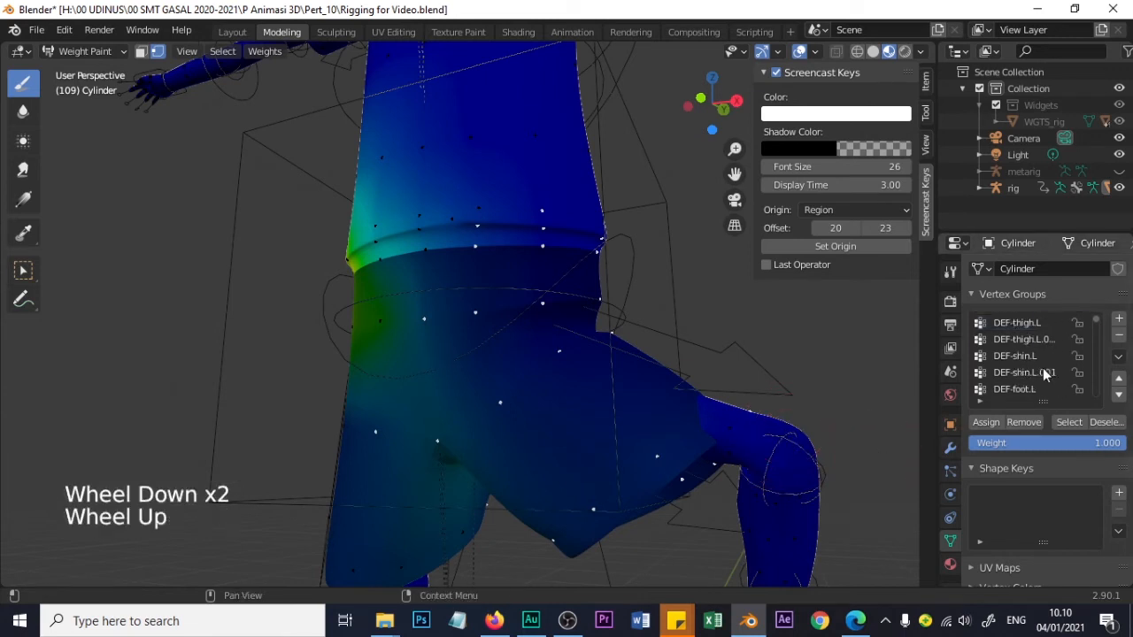
scroll(1042, 368, "down", 1)
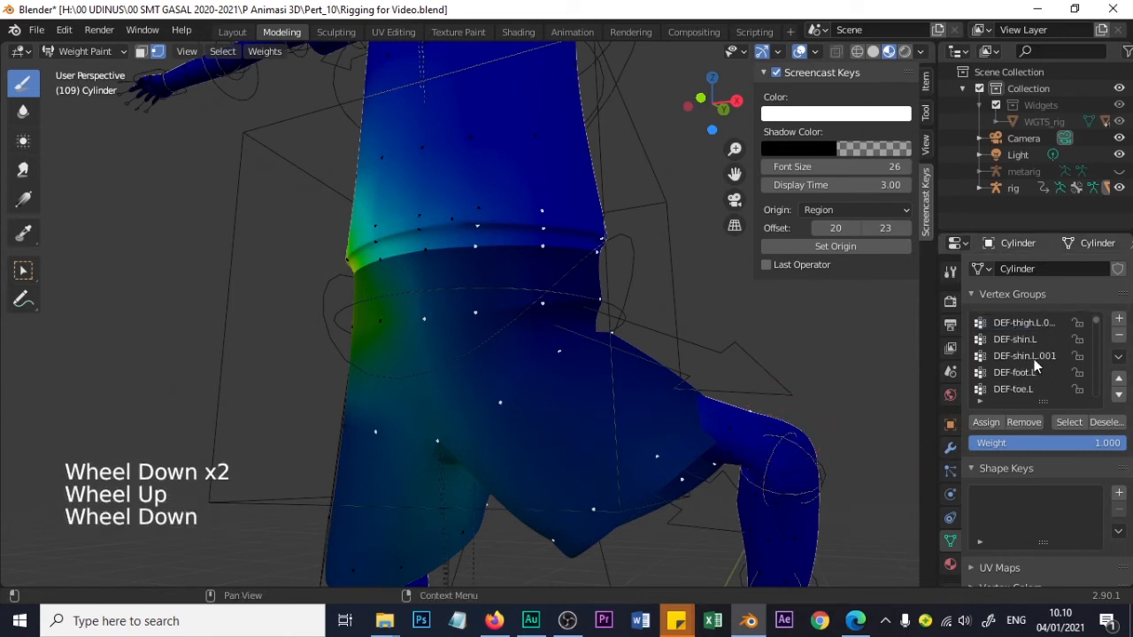
left_click(1034, 357)
left_click(1025, 373)
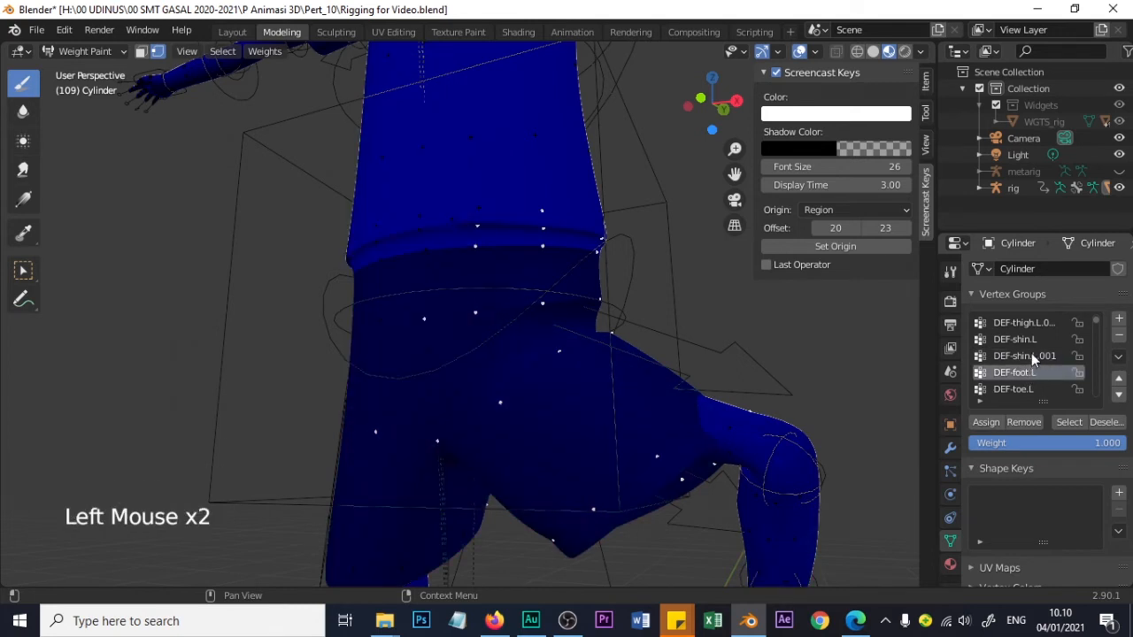
scroll(1009, 394, "down", 1)
scroll(850, 513, "down", 2)
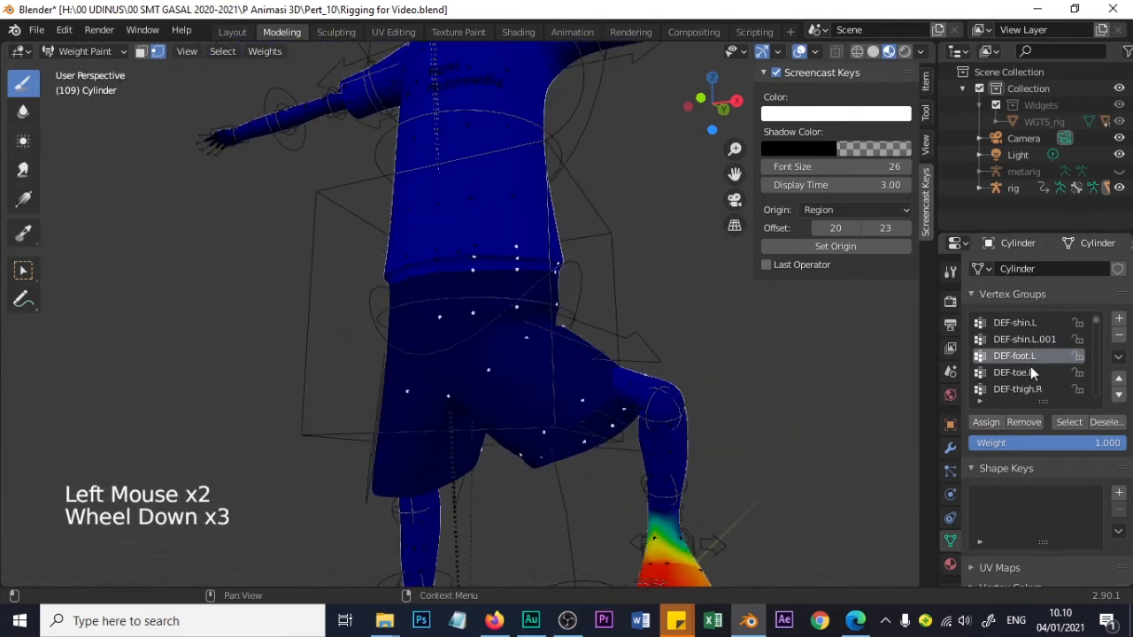
left_click(1038, 338)
left_click(1039, 326)
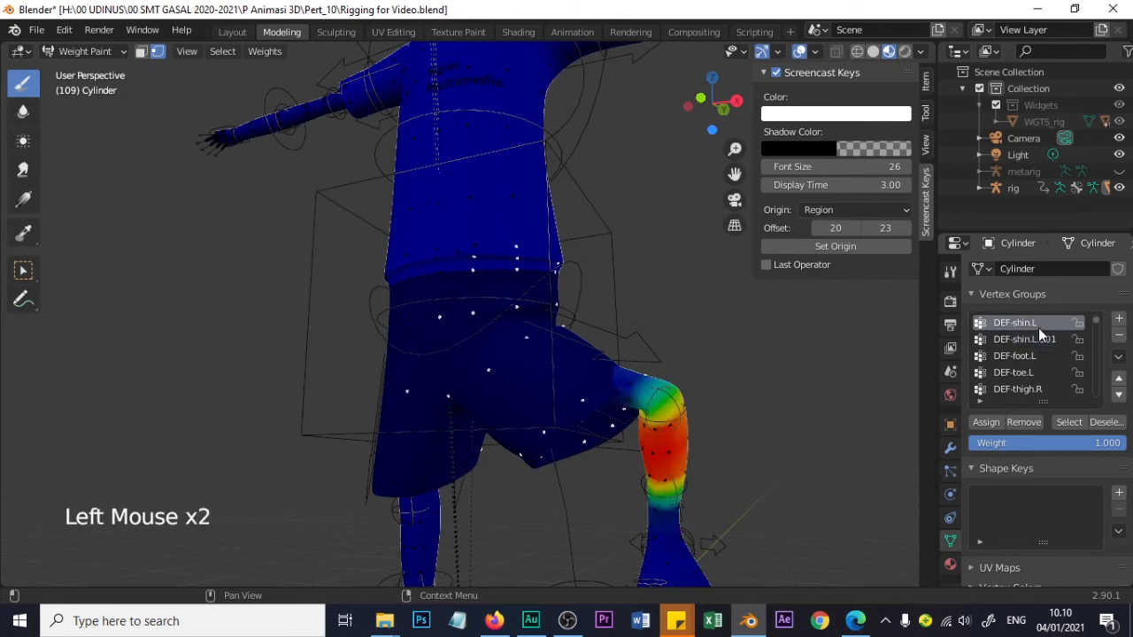
Compare the weights of DEF-thigh.L and the second left thigh group below it, leaving the second one active
scroll(1037, 332, "up", 1)
scroll(1037, 335, "up", 1)
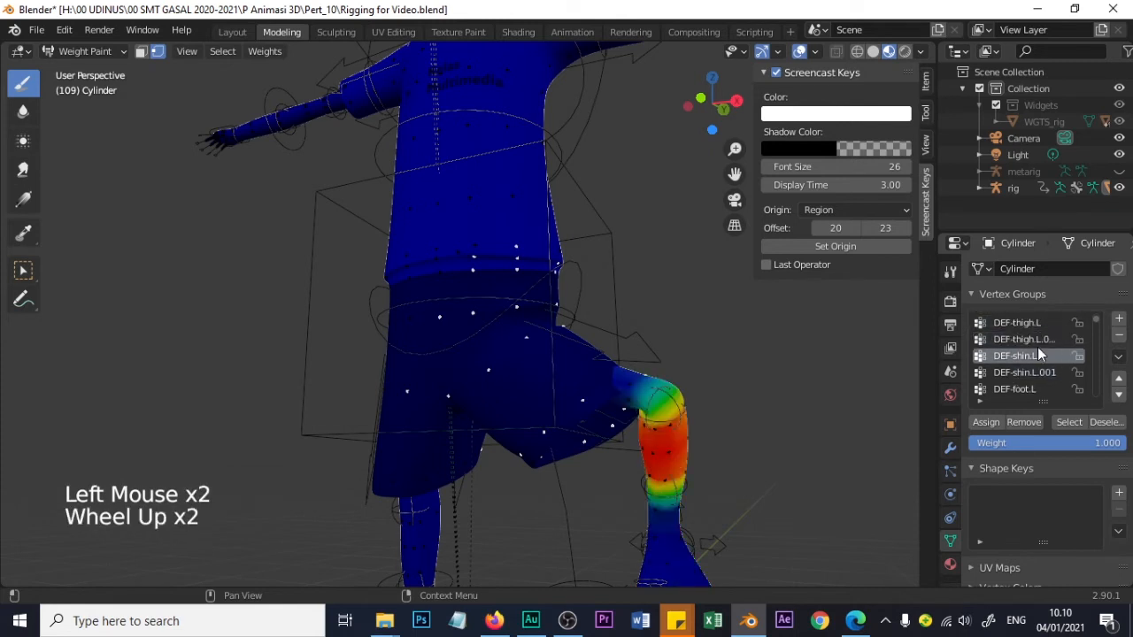
left_click(1027, 339)
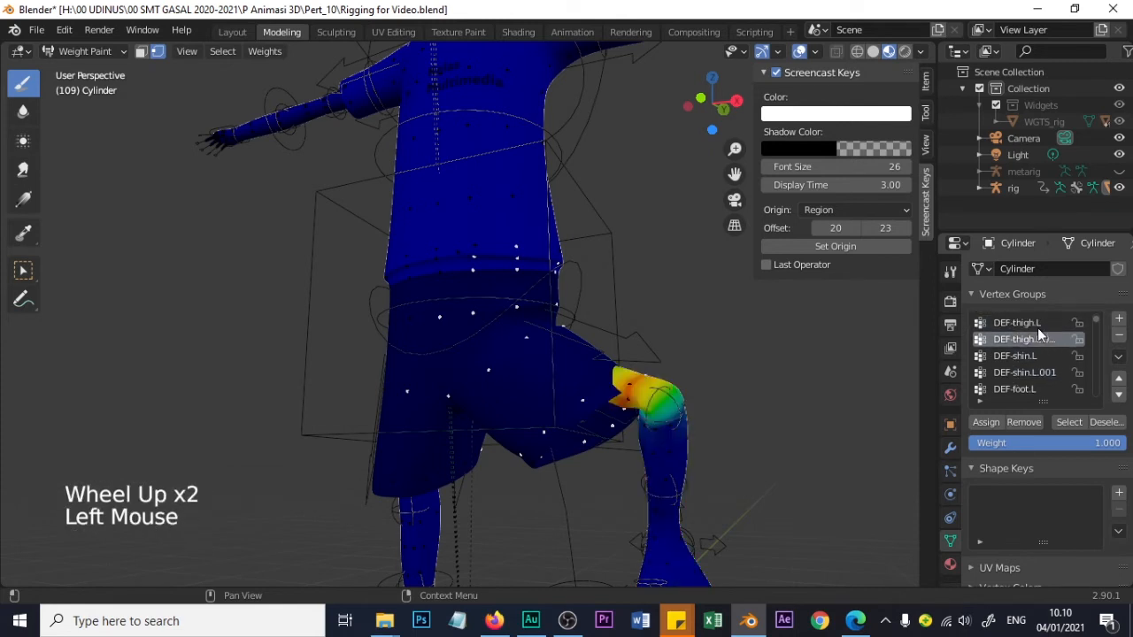
scroll(1041, 336, "up", 1)
left_click(1044, 342)
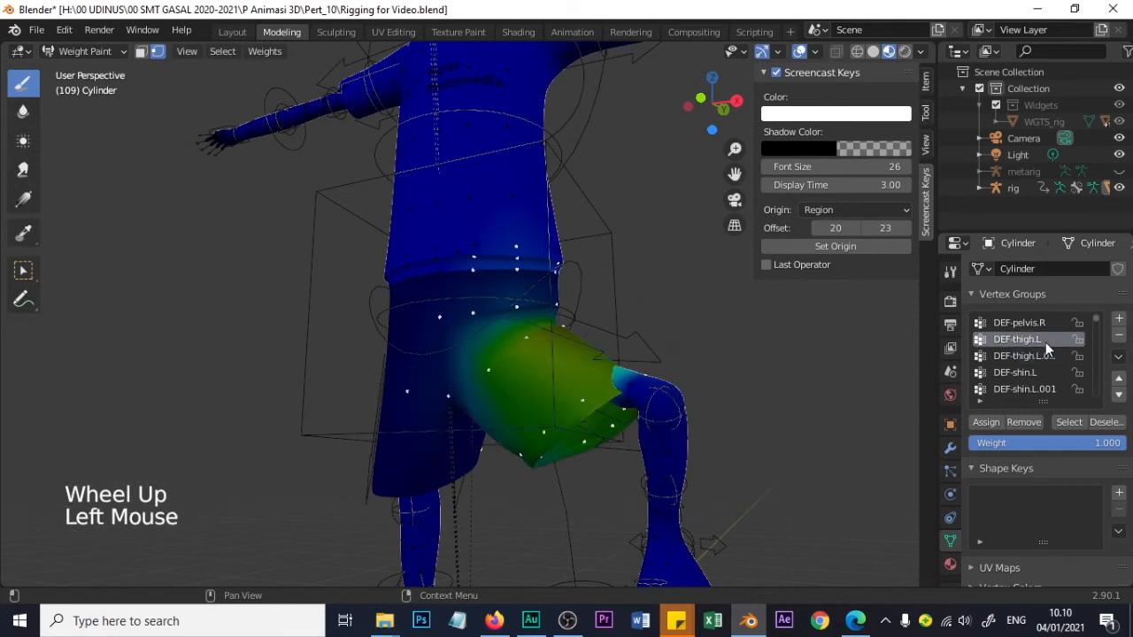
left_click(1048, 357)
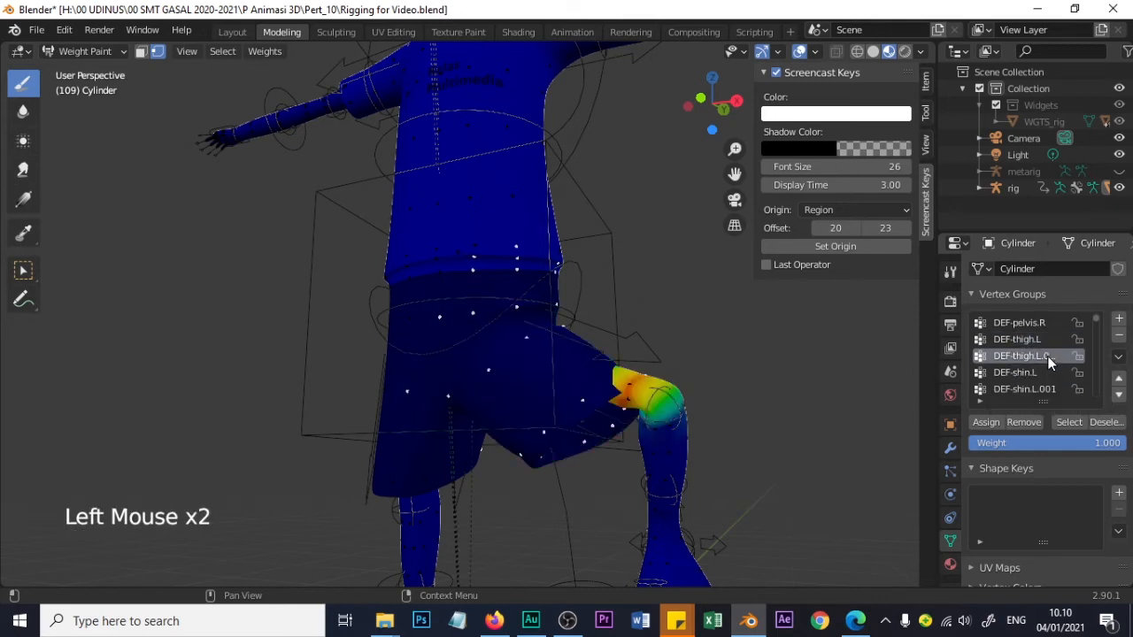
Examine the second left thigh group's weights around the raised knee and shorts hem, comparing them with DEF-shin.L
scroll(734, 374, "up", 2)
mouse_move(731, 408)
middle_mouse_down()
mouse_move(705, 415)
mouse_move(810, 383)
middle_mouse_up()
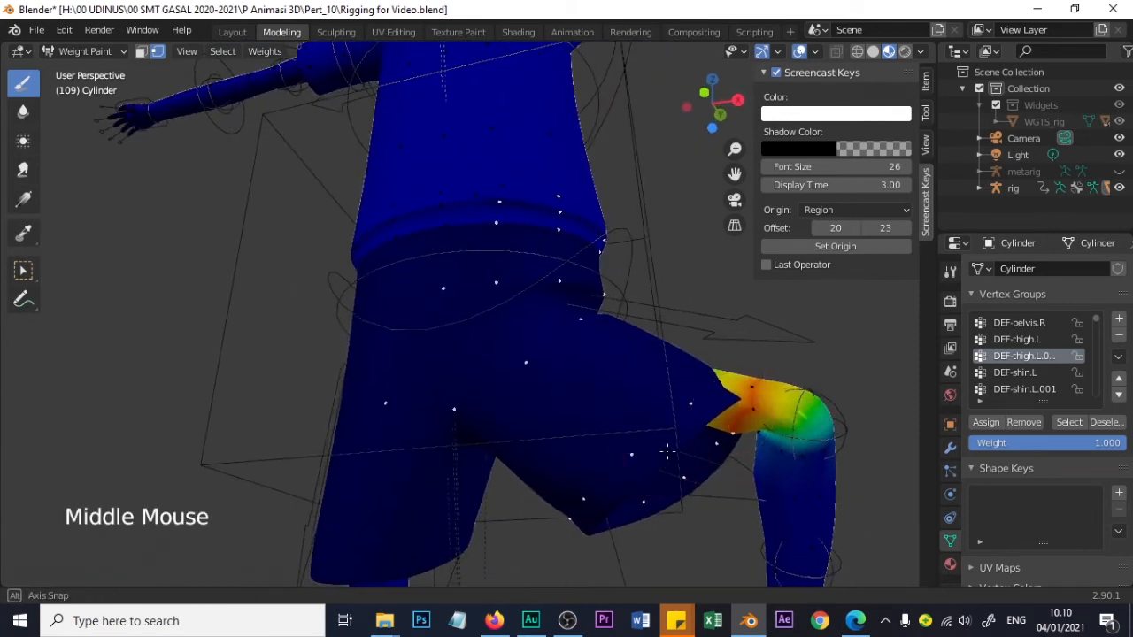
middle_click_drag(668, 452, 680, 445)
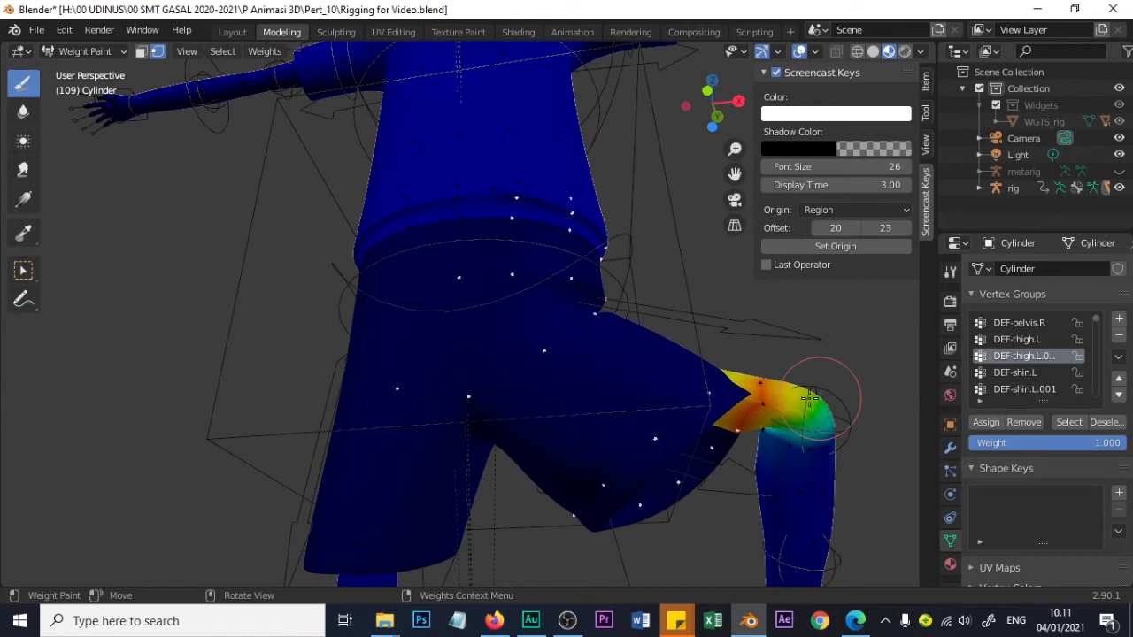
mouse_move(810, 401)
left_mouse_down()
mouse_move(828, 402)
mouse_move(797, 406)
mouse_move(775, 425)
mouse_move(805, 425)
left_mouse_up()
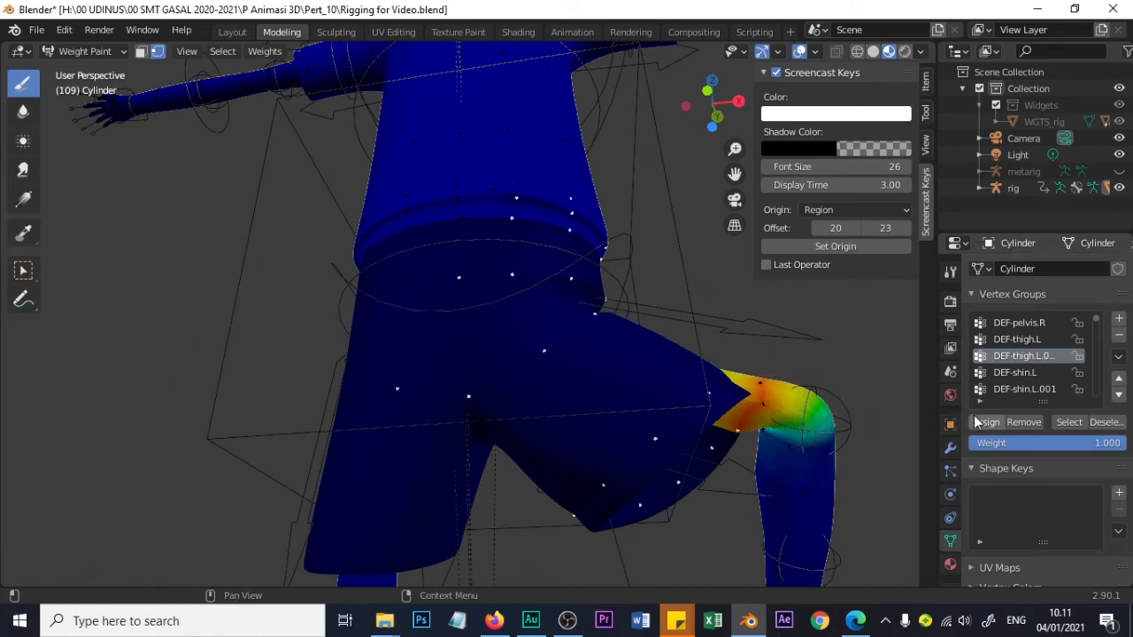
left_click(1016, 372)
left_click(1020, 354)
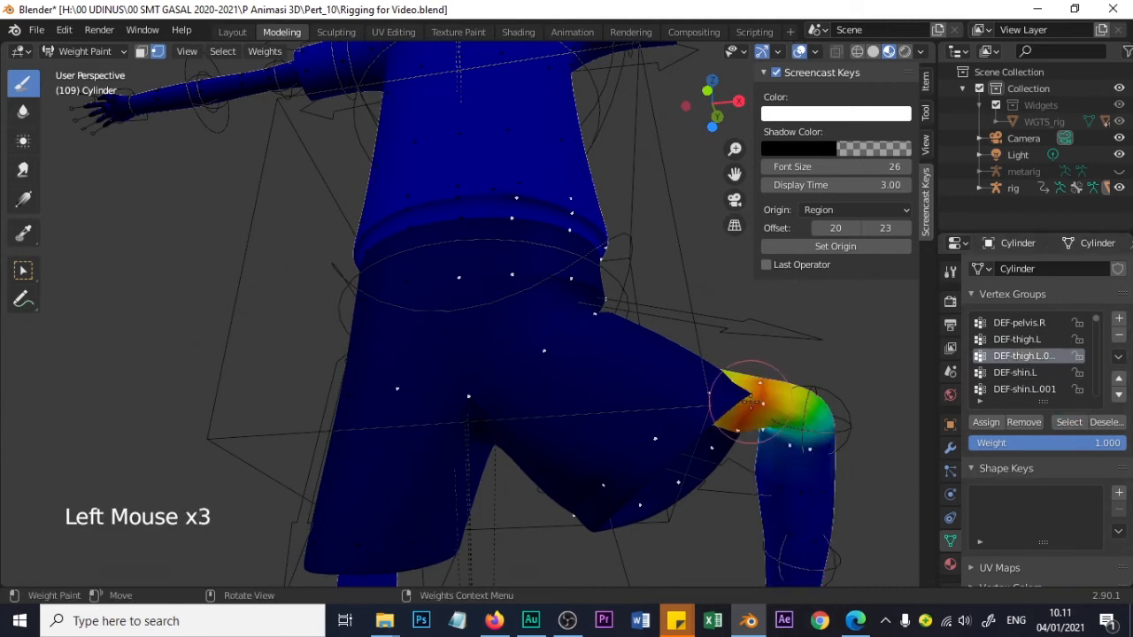
middle_click_drag(743, 394, 726, 425)
scroll(785, 408, "up", 2)
middle_click_drag(846, 411, 835, 417)
scroll(844, 433, "down", 2)
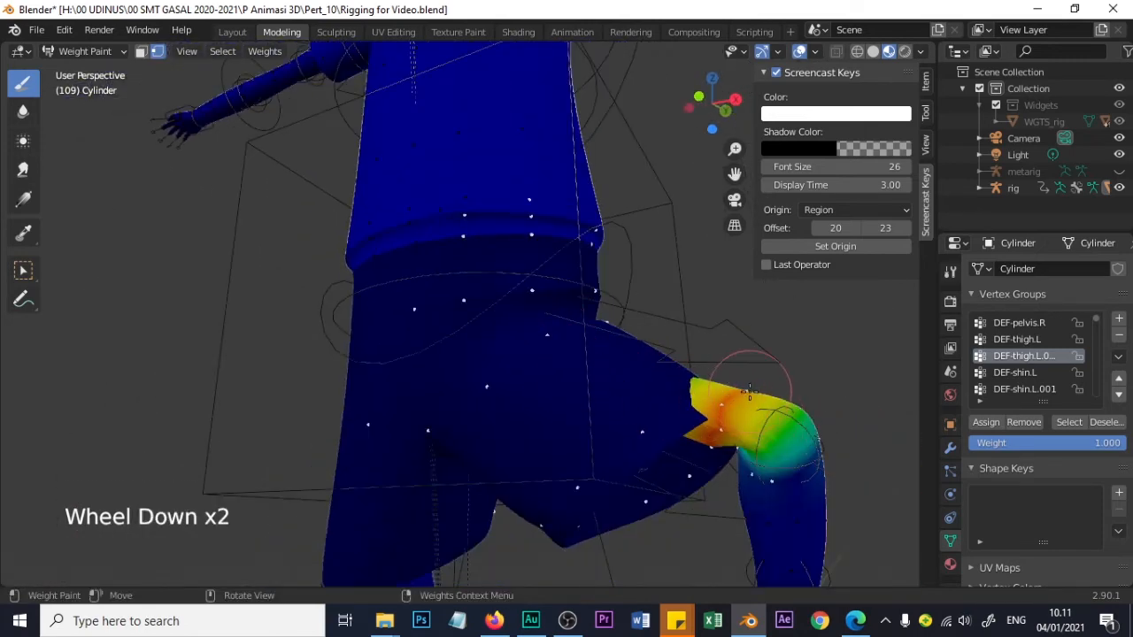
middle_click_drag(741, 405, 722, 420)
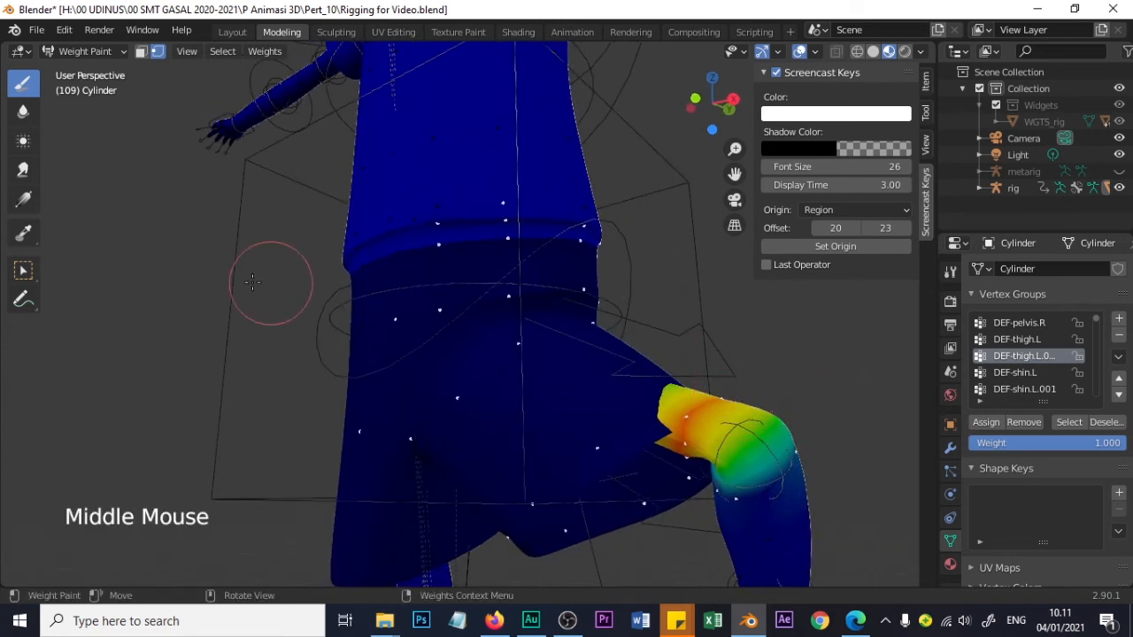
Switch the paint mask to face selection and return it to vertex selection
left_click(140, 53)
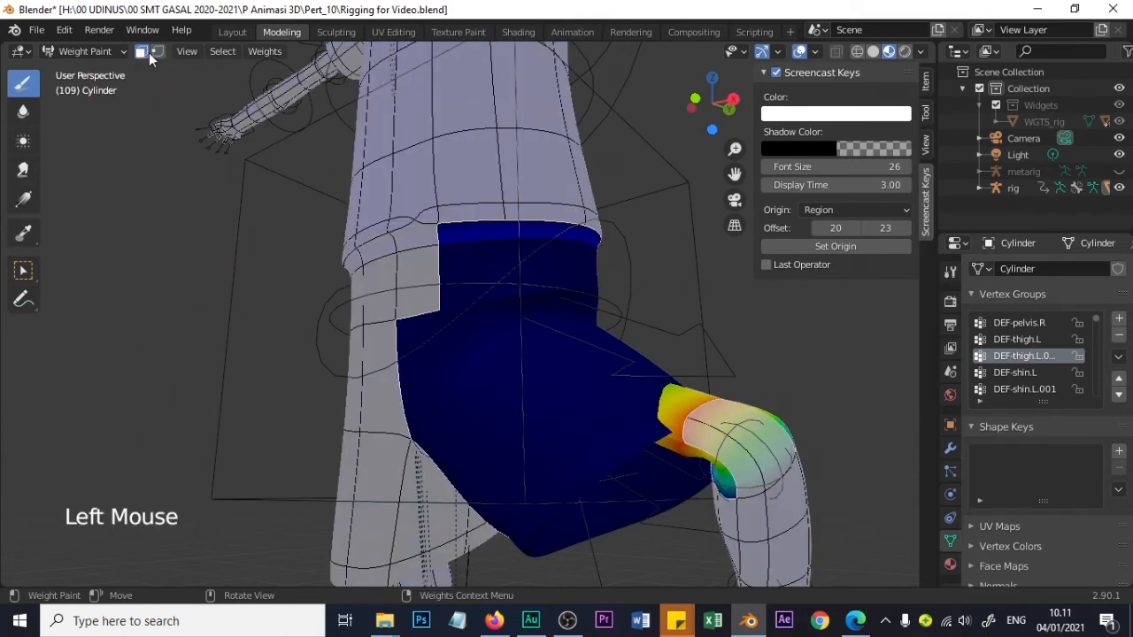
left_click(157, 53)
left_click(145, 53)
left_click(157, 53)
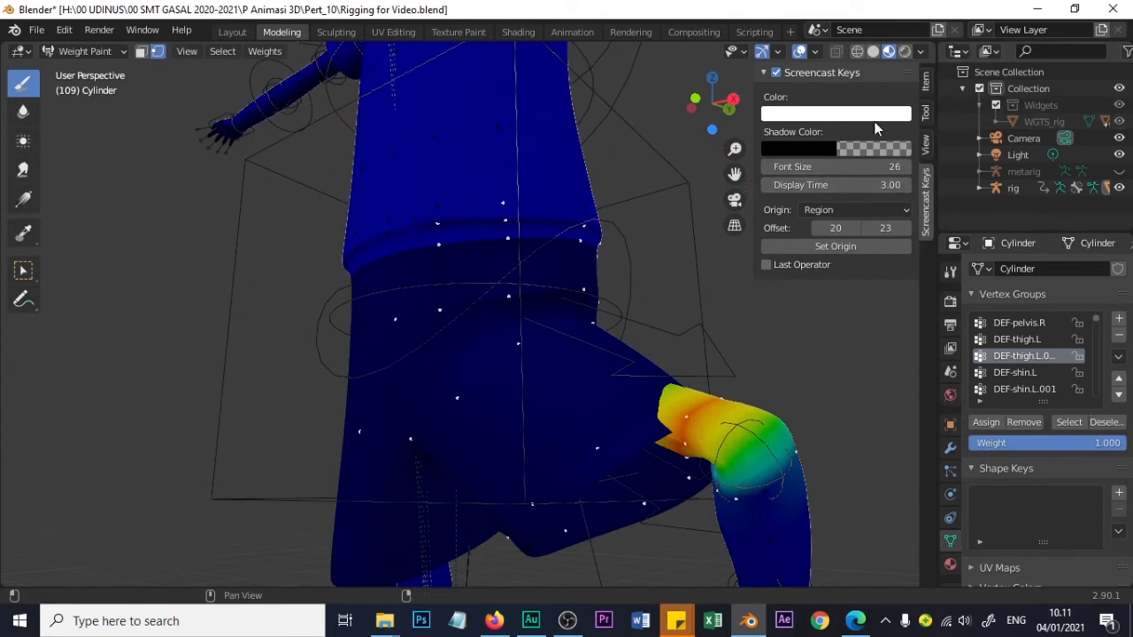
Show the Draw brush's settings and set its weight to 0.944
left_click(925, 146)
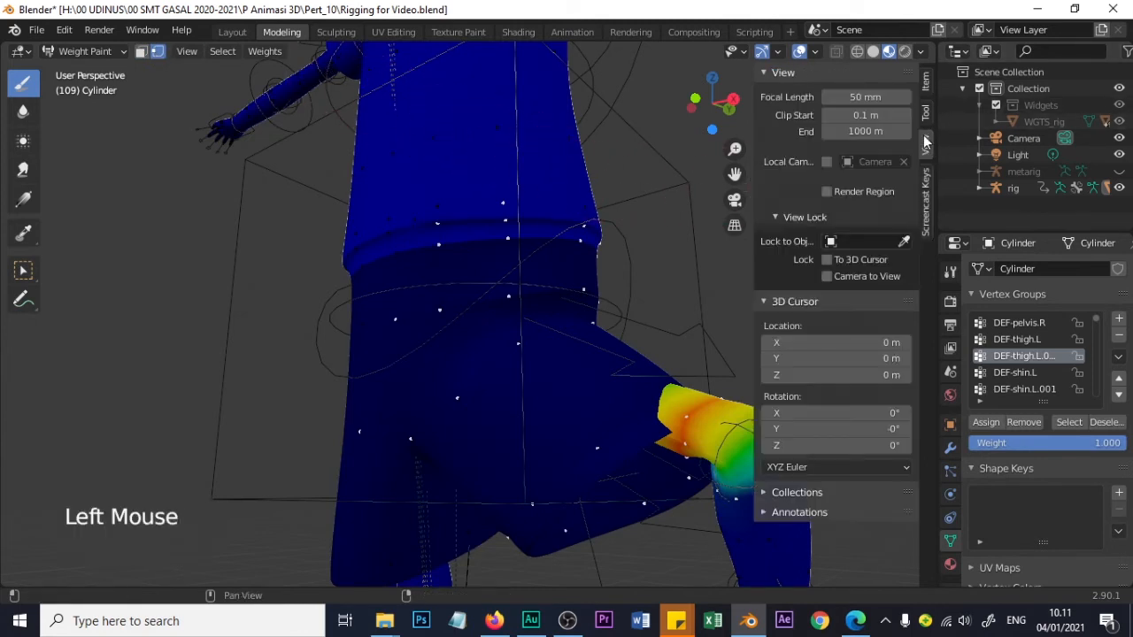
left_click(925, 120)
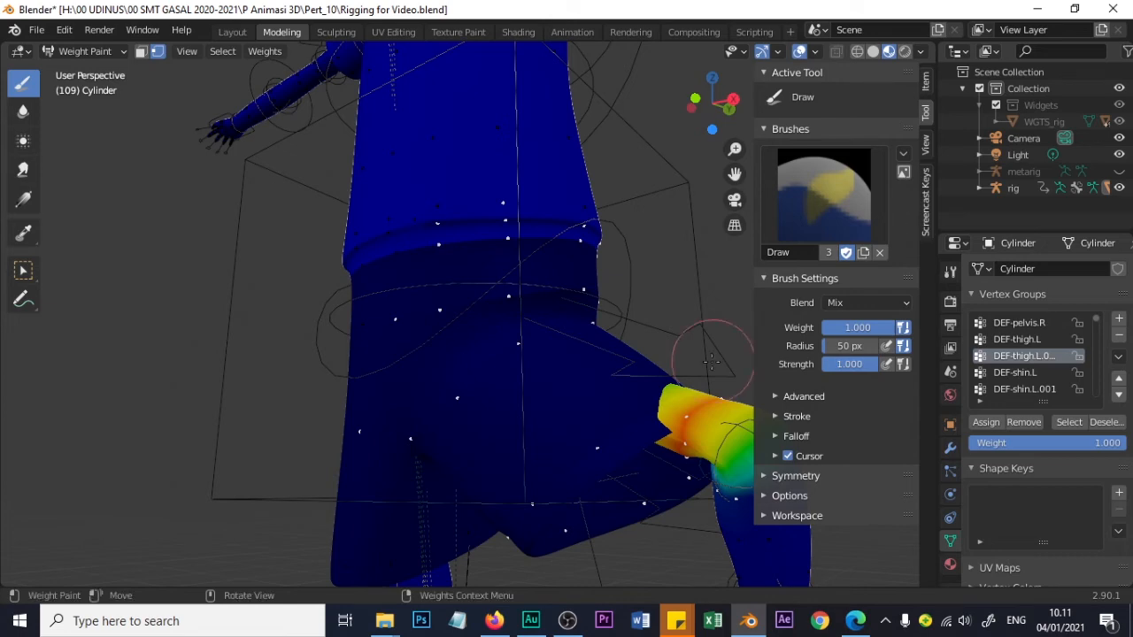
mouse_move(711, 367)
middle_mouse_down("shift")
mouse_move(571, 381)
mouse_move(615, 394)
mouse_move(562, 437)
mouse_move(647, 400)
middle_mouse_up("shift")
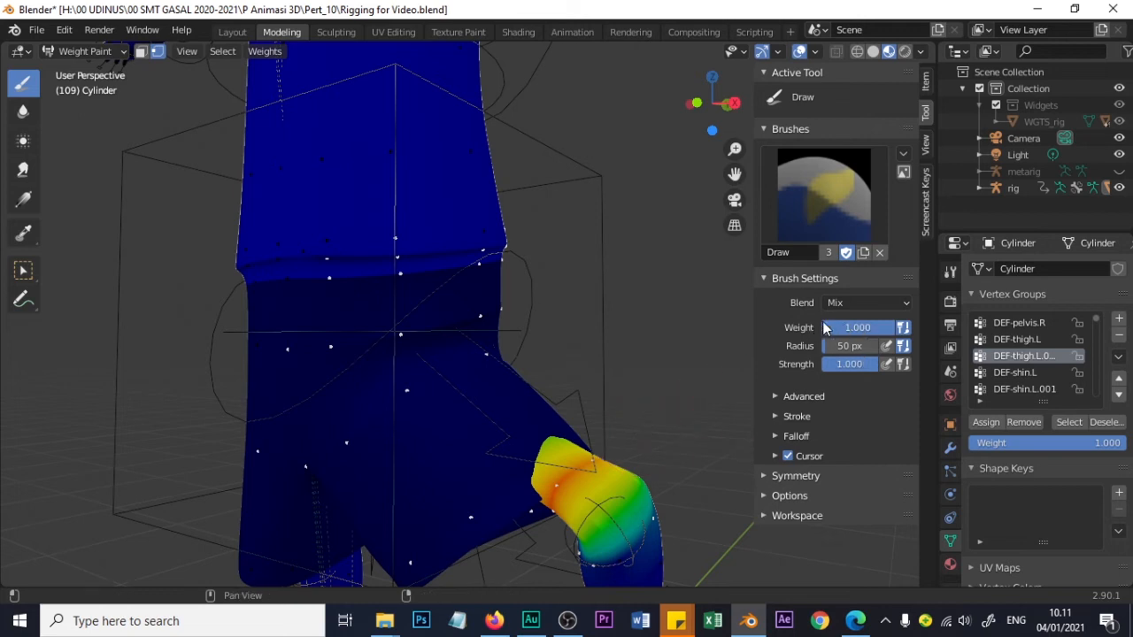
left_click(894, 333)
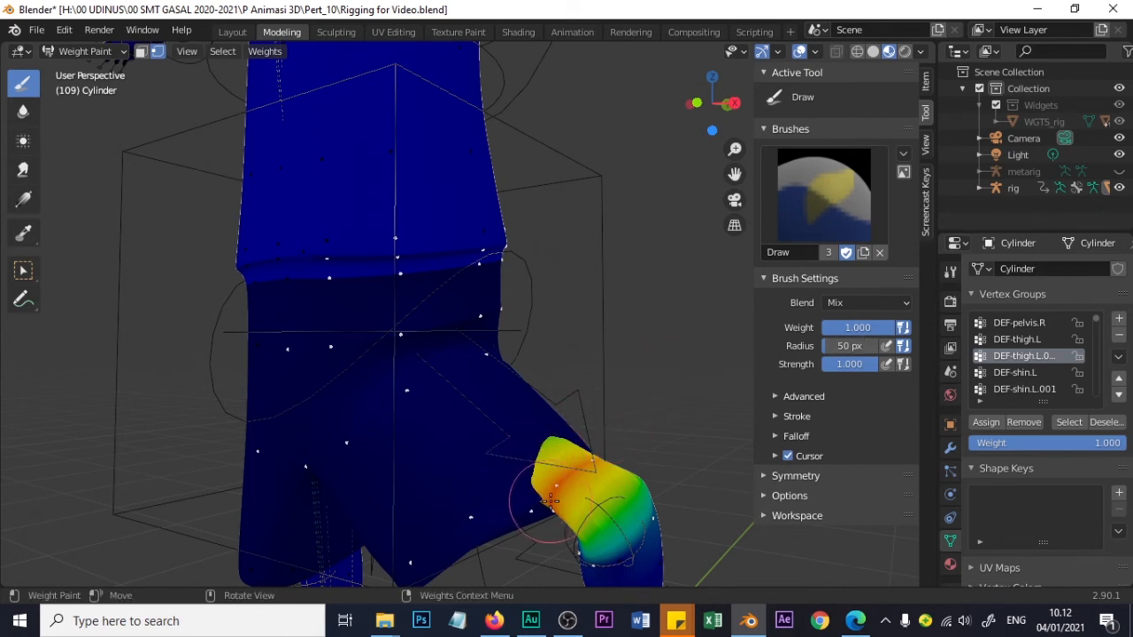
mouse_move(610, 447)
middle_mouse_down()
mouse_move(512, 478)
mouse_move(552, 469)
middle_mouse_up()
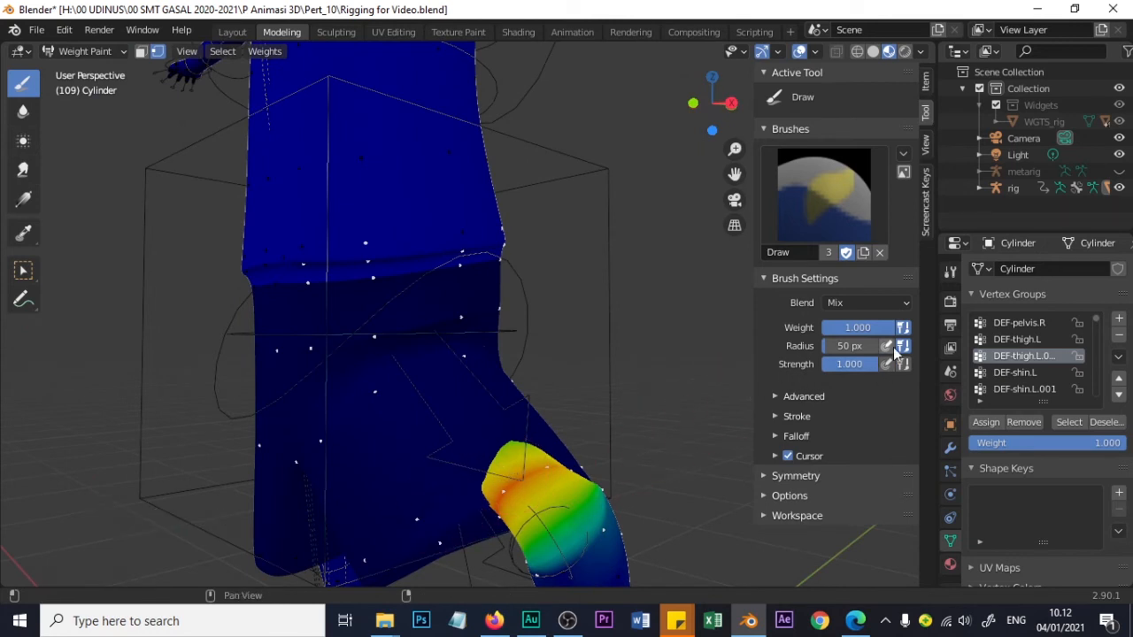
left_click(896, 334)
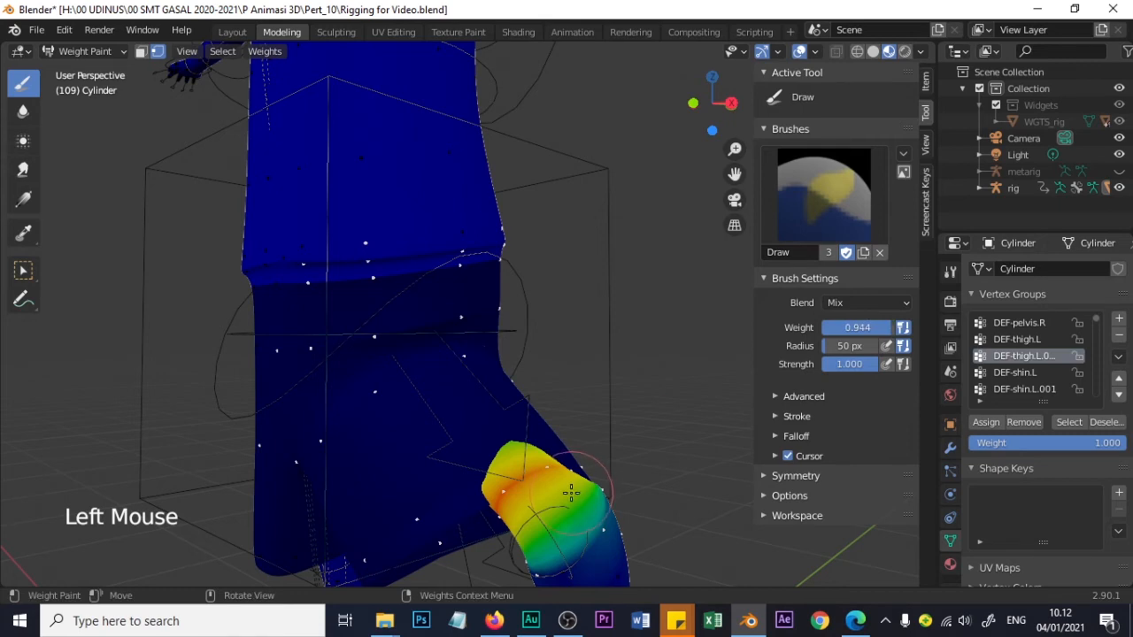
Paint a weight of 0.944 along the front hem of the left shorts leg in the second left thigh group
middle_click_drag(551, 478, 628, 463)
mouse_move(541, 463)
left_mouse_down()
mouse_move(517, 479)
mouse_move(528, 456)
left_mouse_up()
mouse_move(528, 458)
middle_mouse_down()
mouse_move(539, 457)
mouse_move(451, 476)
mouse_move(467, 467)
middle_mouse_up()
left_click(465, 471)
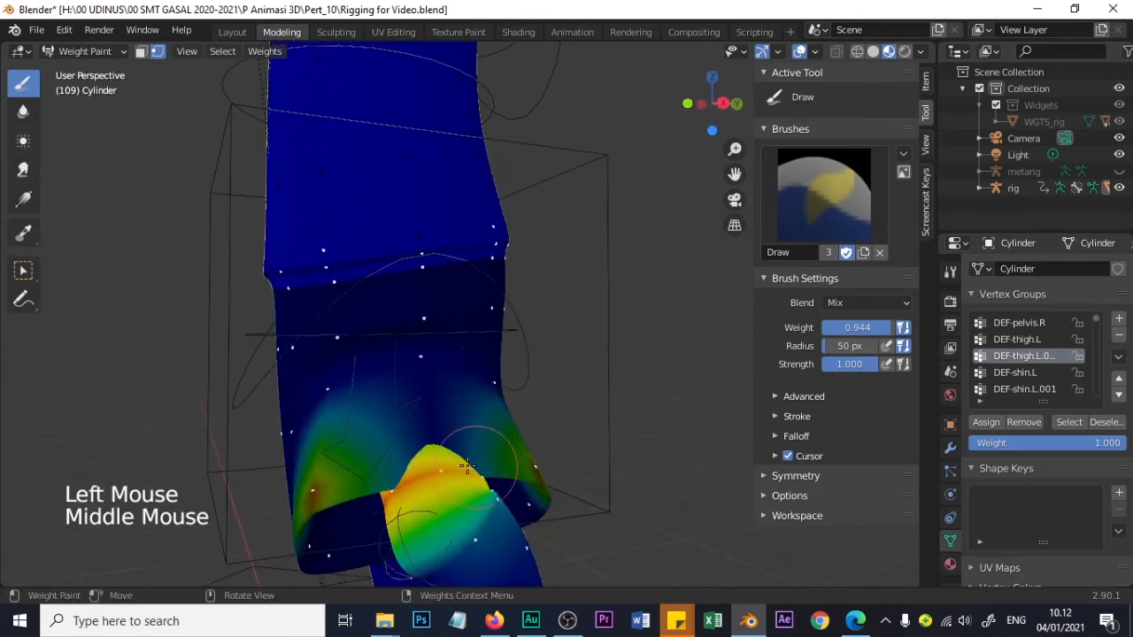
left_click_drag(436, 466, 446, 466)
left_click(445, 473)
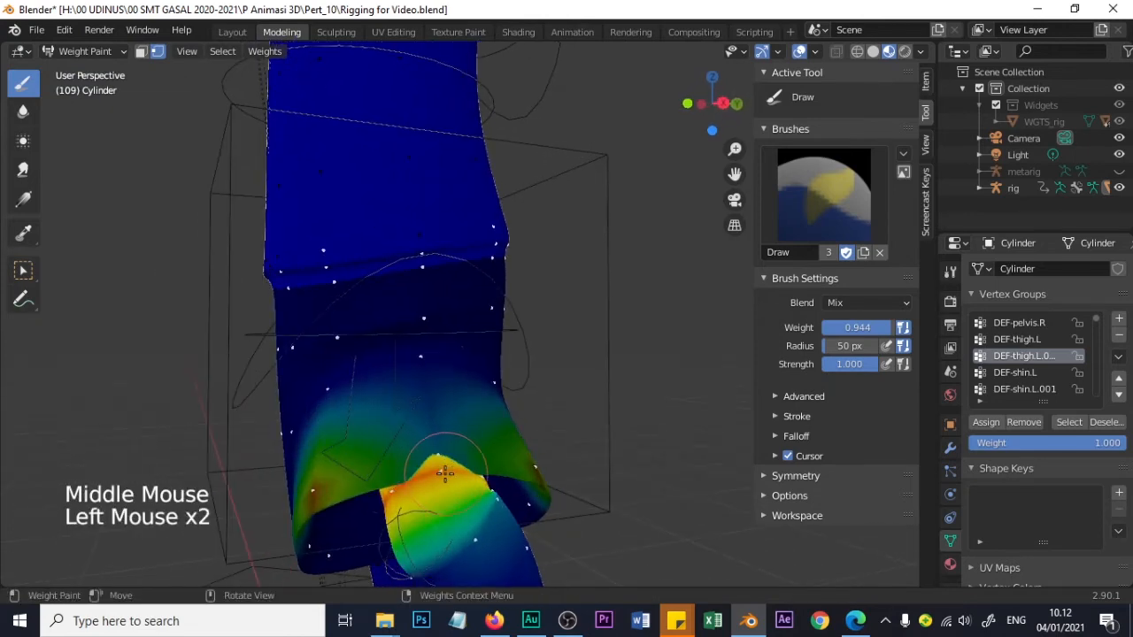
left_click(435, 475)
left_click(441, 467)
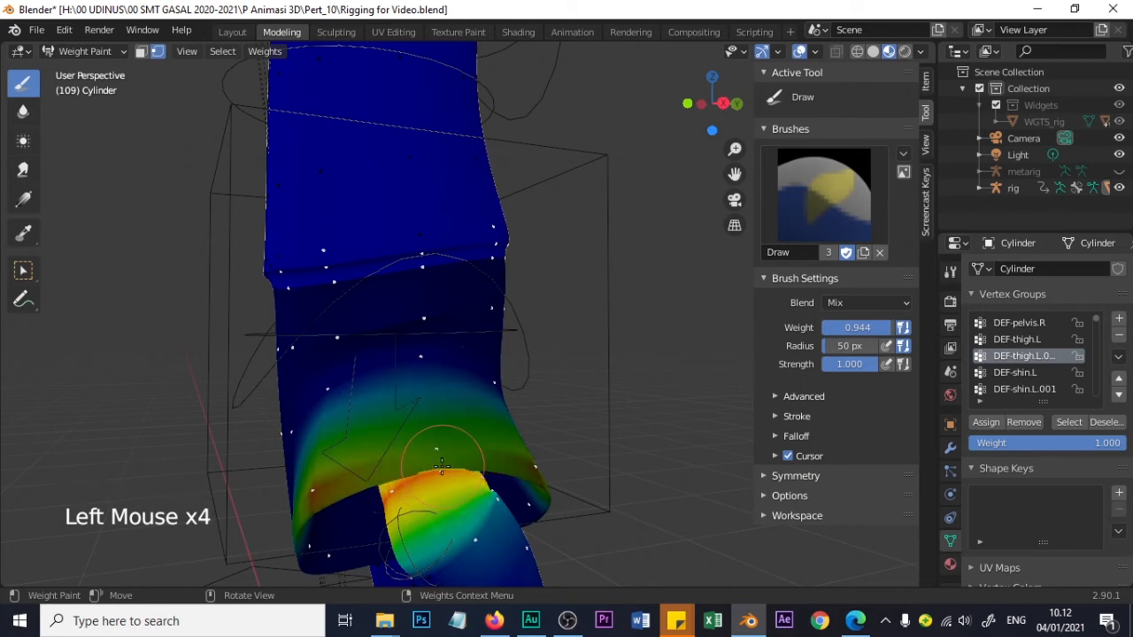
middle_click_drag(442, 482, 592, 476)
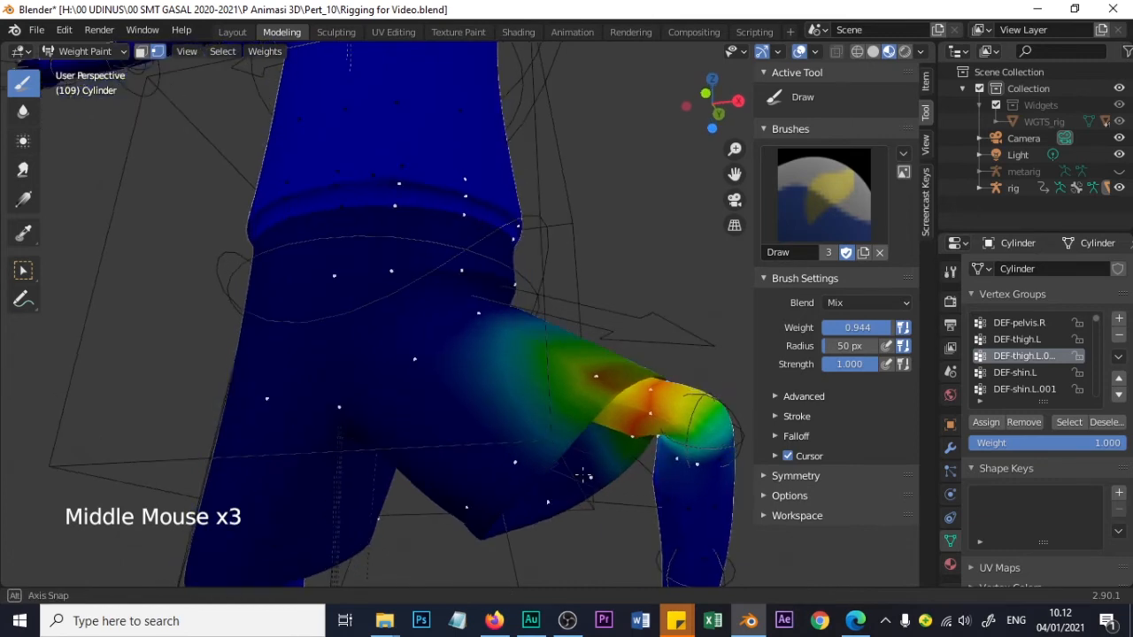
left_click(591, 477)
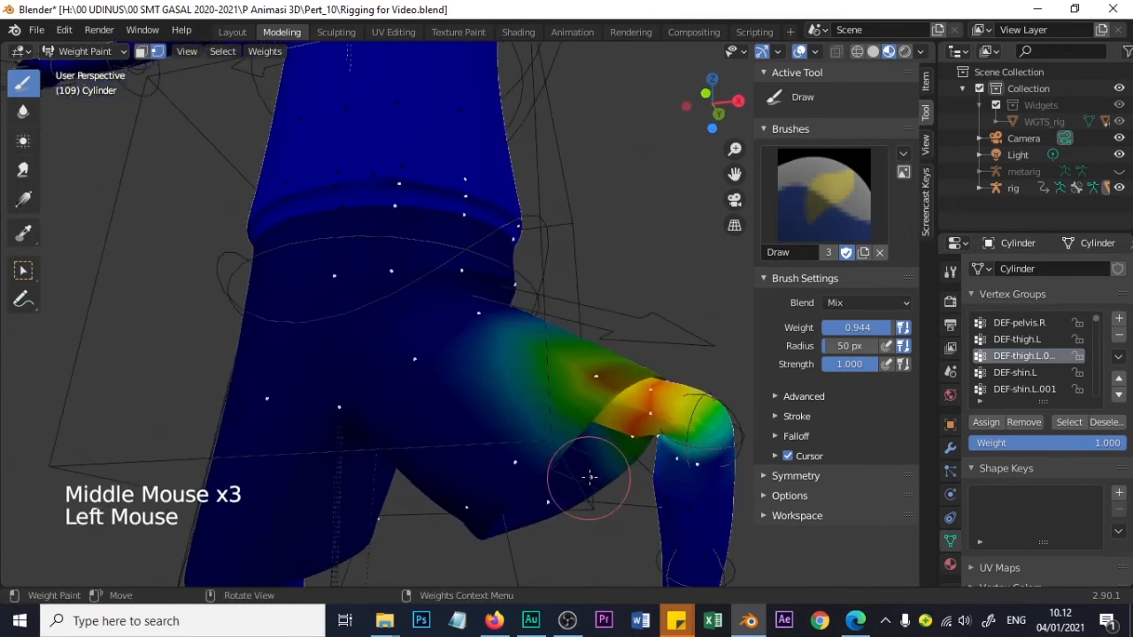
middle_click_drag(589, 476, 586, 469)
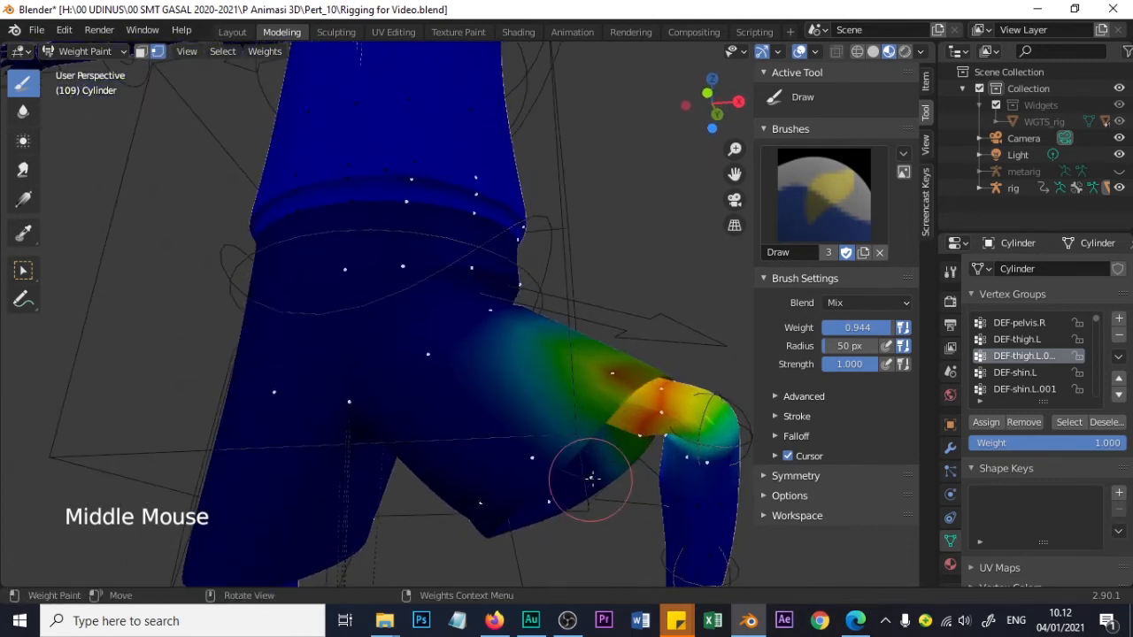
Set the brush weight to 0.889 and paint the underside and inner hem of the raised left shorts leg
left_click(857, 328)
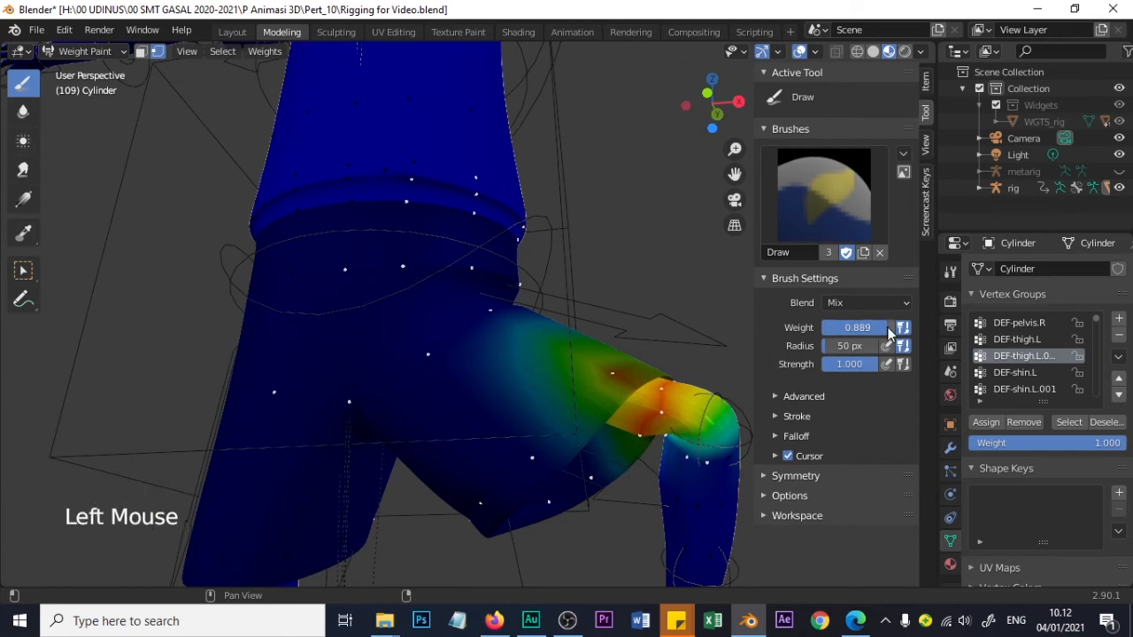
middle_click_drag(570, 456, 474, 485)
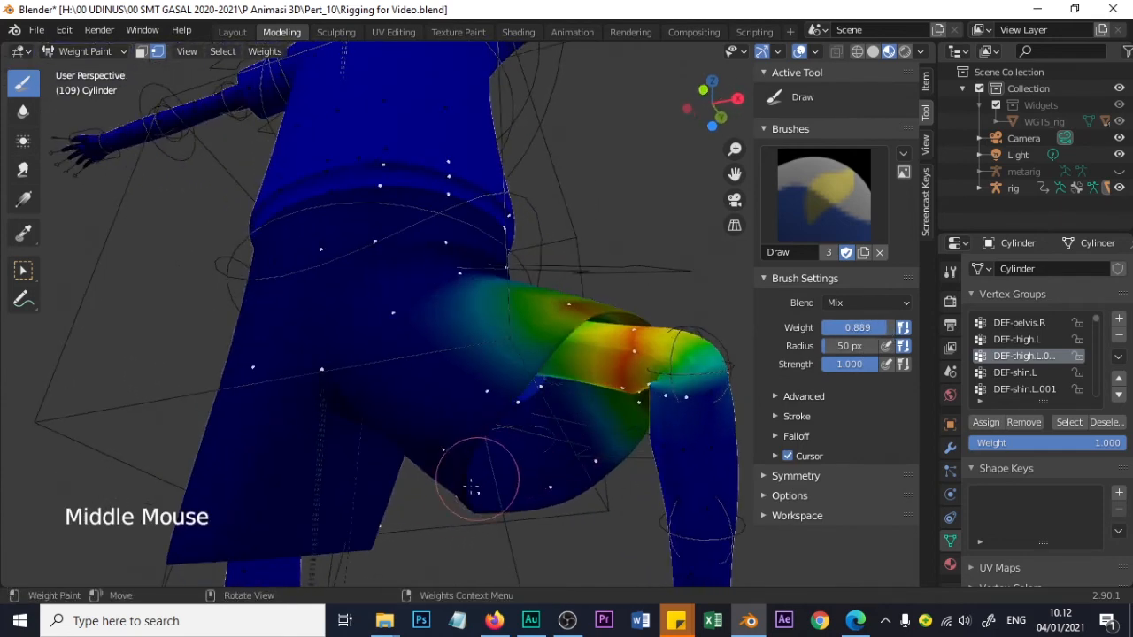
mouse_move(478, 498)
left_mouse_down()
mouse_move(543, 498)
mouse_move(604, 459)
left_mouse_up()
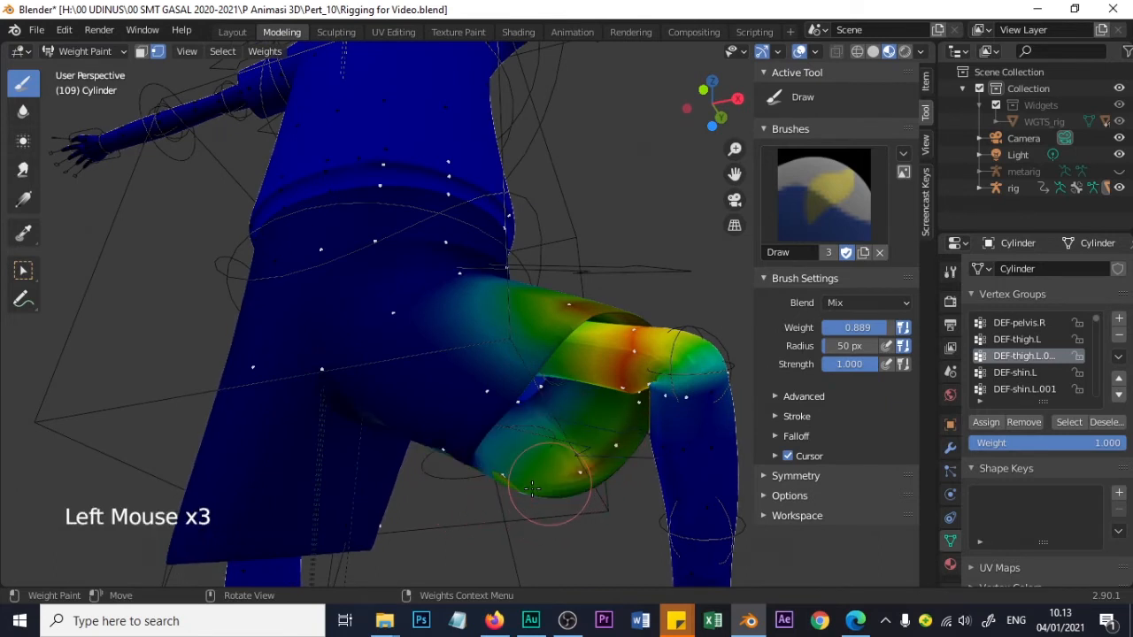
left_click_drag(533, 488, 608, 454)
middle_click_drag(509, 465, 607, 459)
mouse_move(645, 438)
left_mouse_down()
mouse_move(632, 432)
mouse_move(574, 486)
left_mouse_up()
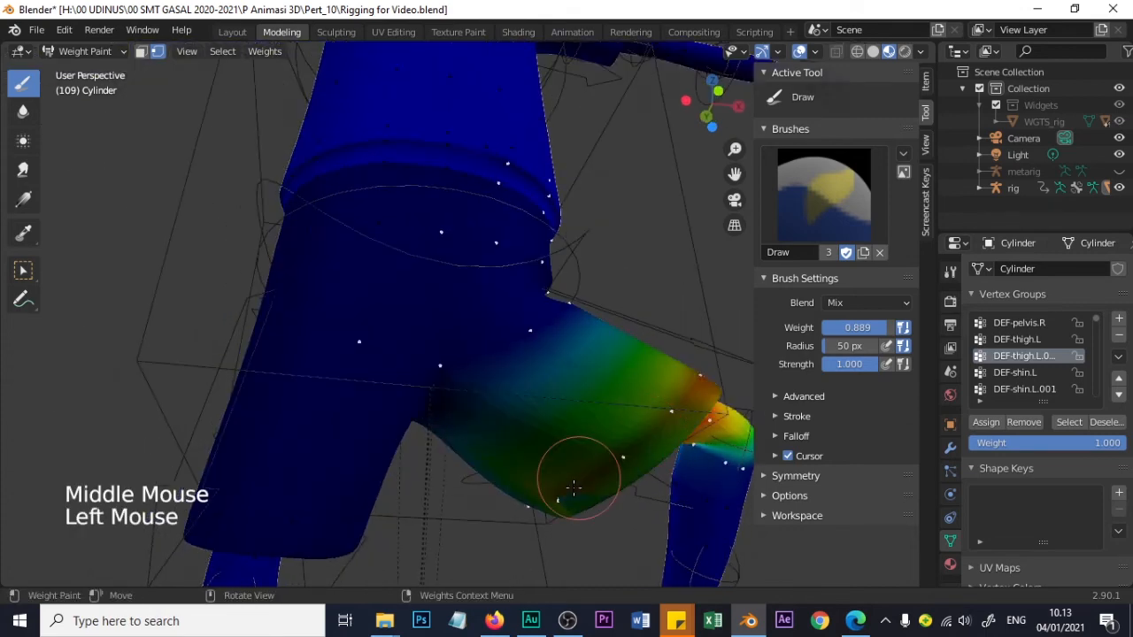
middle_click_drag(677, 465, 518, 518)
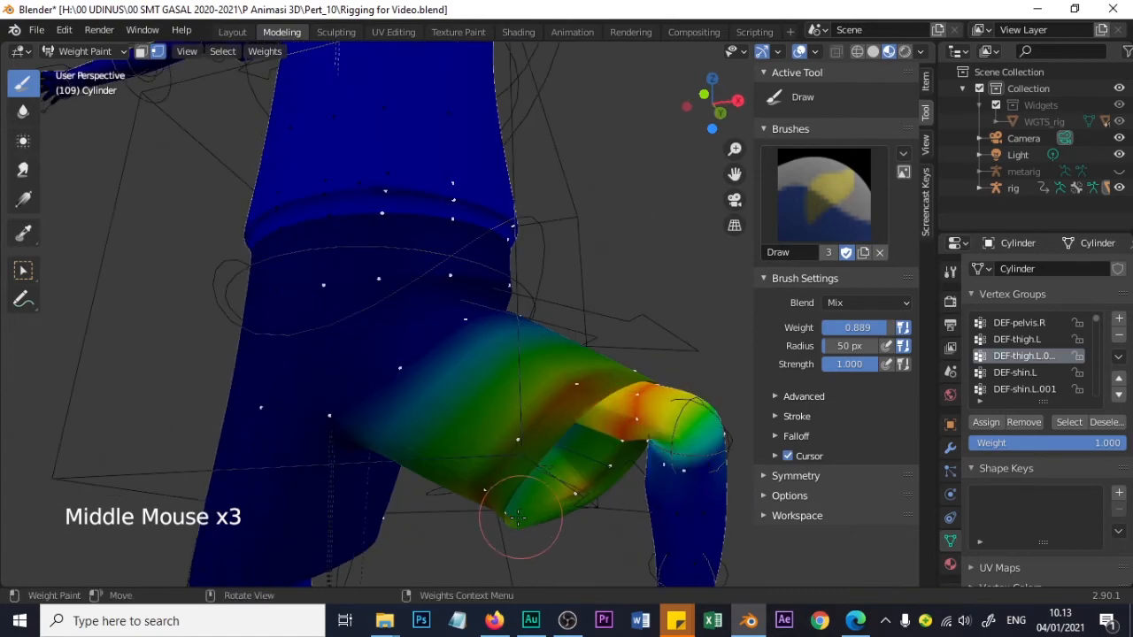
middle_click_drag(637, 443, 691, 447)
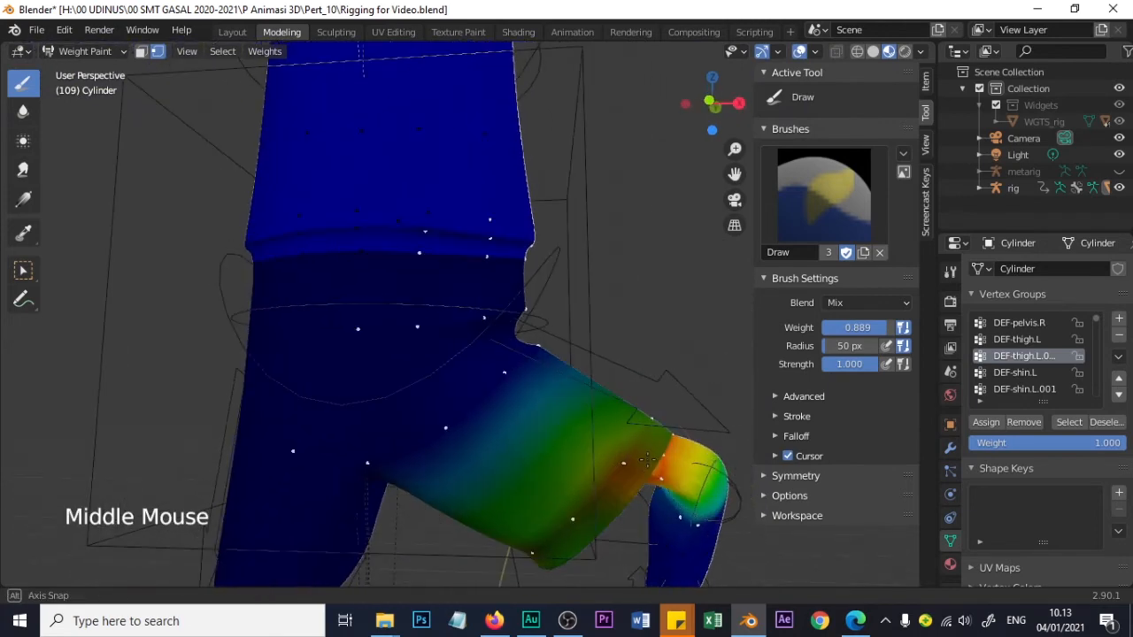
Try to paint a weight of 0.844 on the left hip crease in the DEF-thigh.L group, and undo it
scroll(1065, 355, "up", 1)
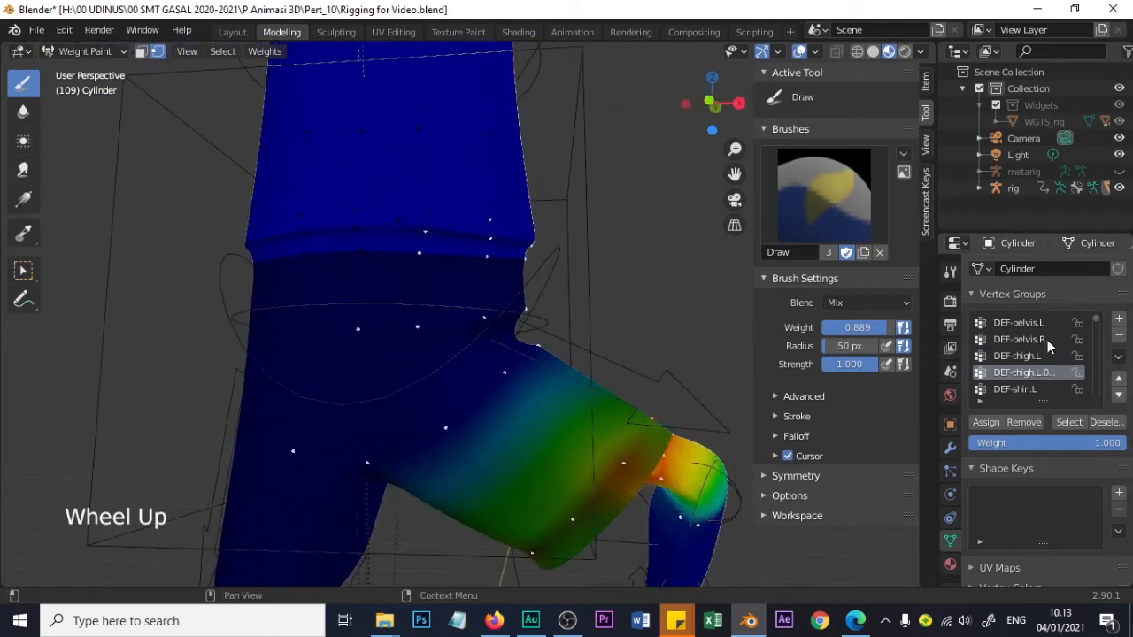
left_click(1039, 358)
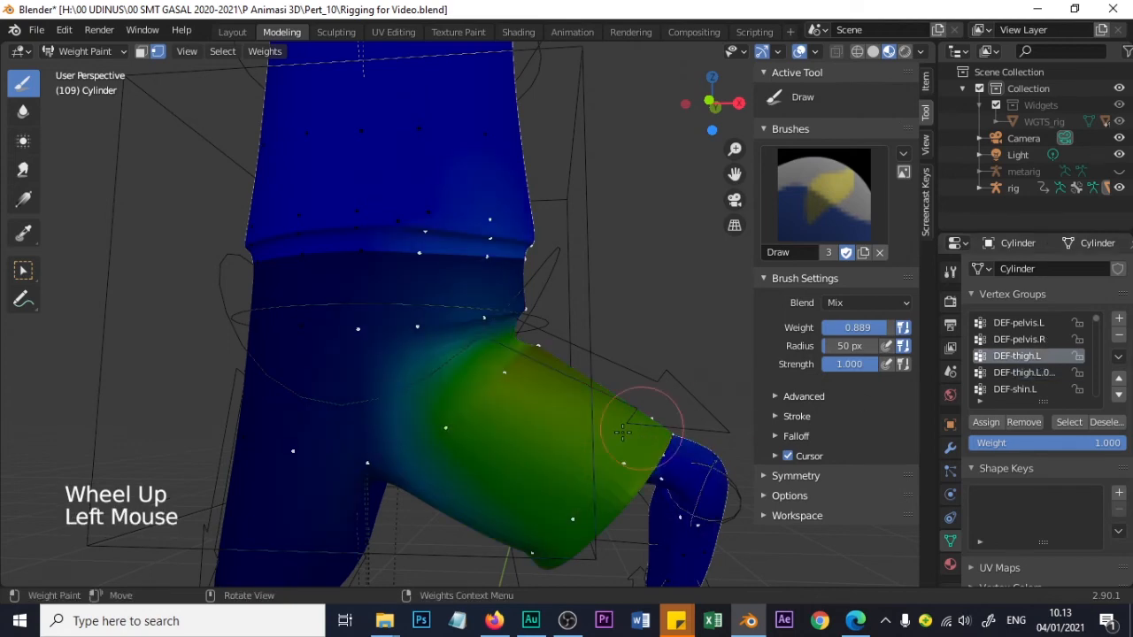
mouse_move(646, 404)
middle_mouse_down()
mouse_move(514, 451)
mouse_move(598, 412)
mouse_move(522, 394)
mouse_move(497, 330)
mouse_move(620, 330)
middle_mouse_up()
left_click_drag(893, 329, 891, 329)
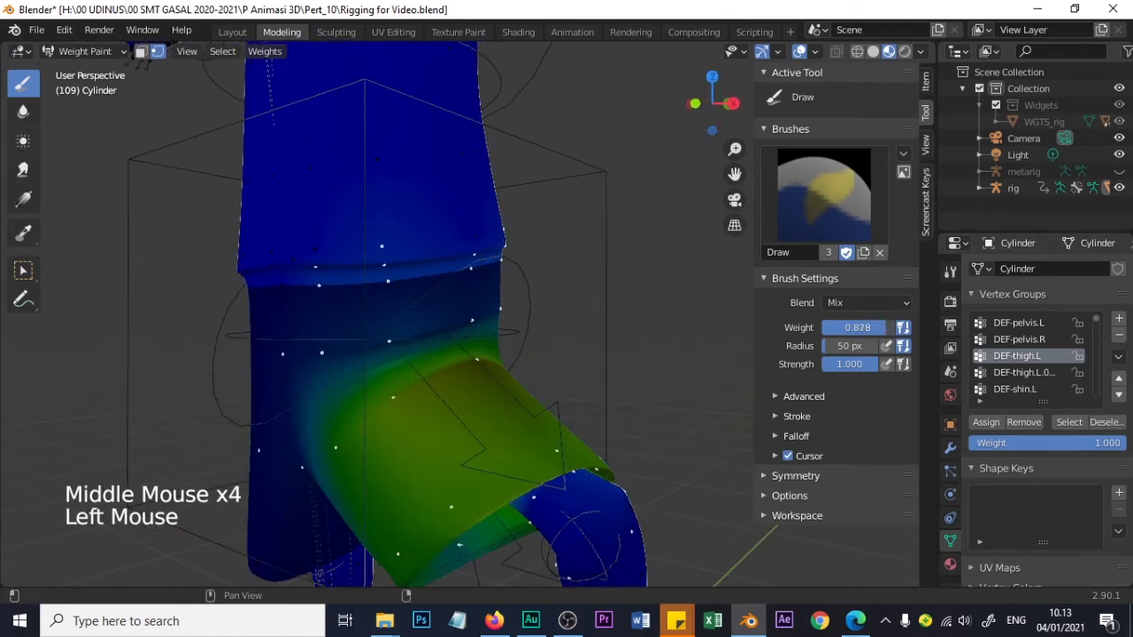
middle_click_drag(496, 345, 480, 354)
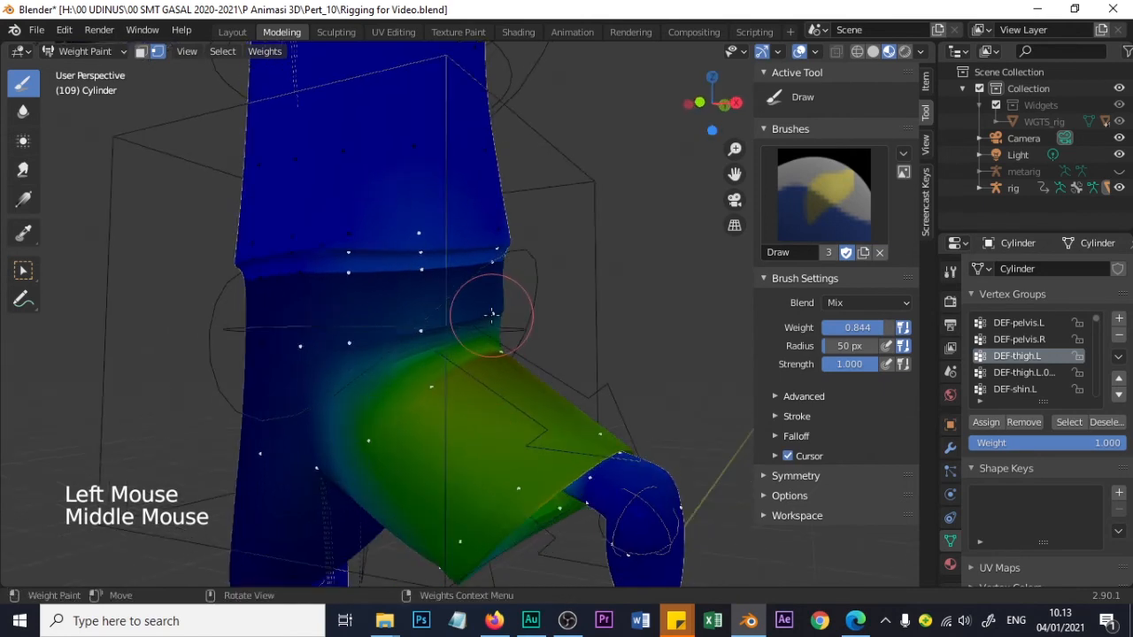
mouse_move(478, 309)
left_mouse_down()
mouse_move(491, 315)
mouse_move(422, 324)
mouse_move(433, 331)
left_mouse_up()
middle_click_drag(433, 331, 520, 355)
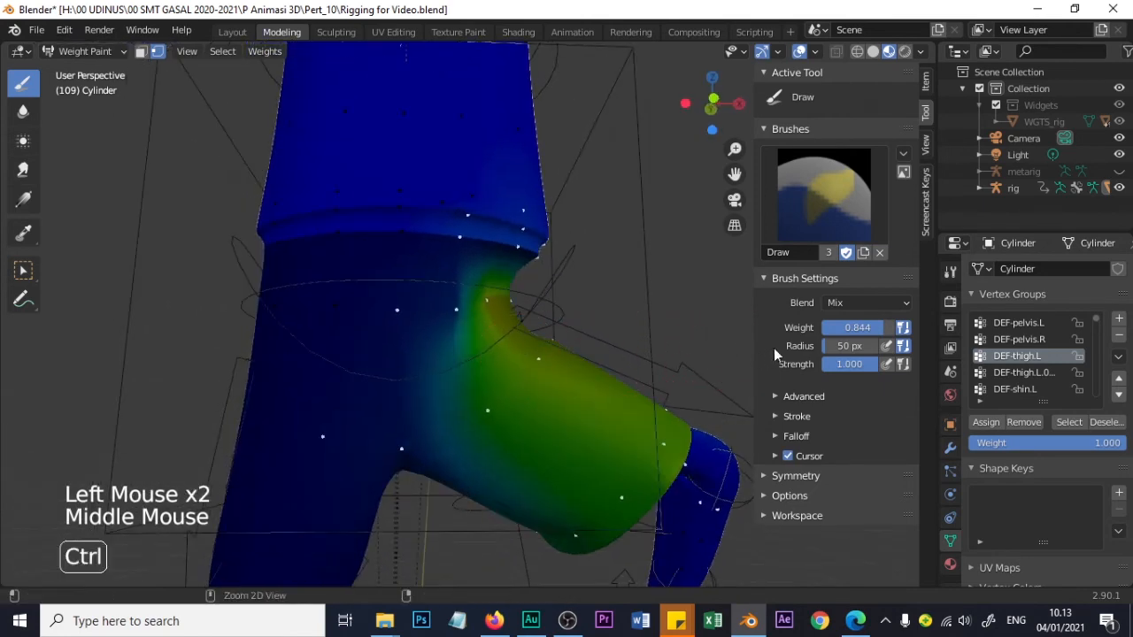
key("ctrl+z")
key("ctrl+z")
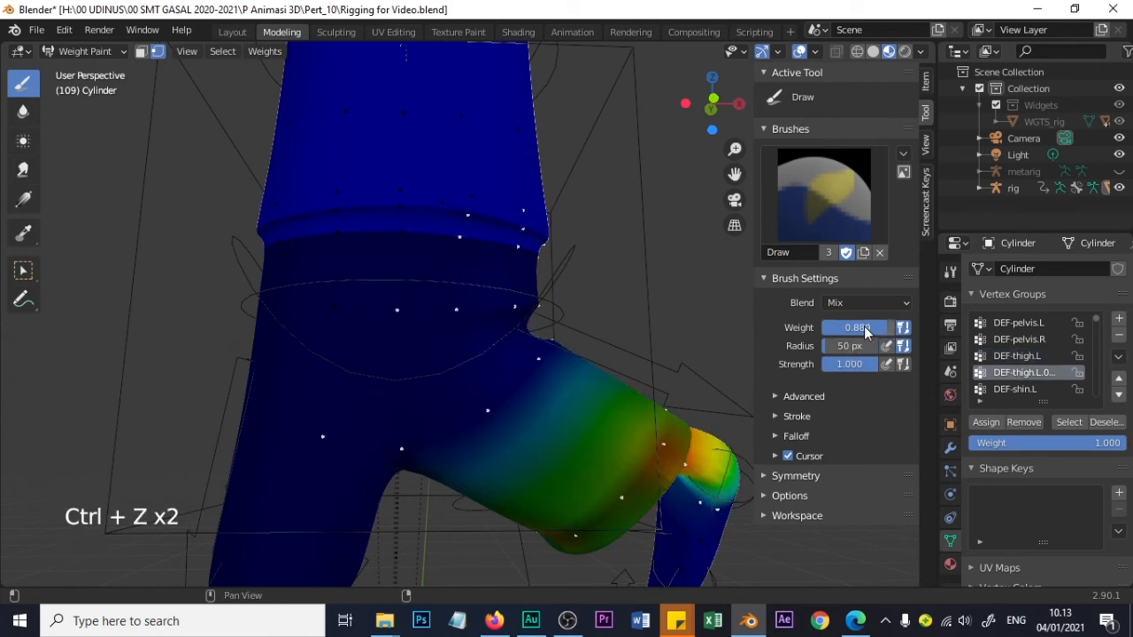
Make DEF-thigh.L the active group and paint a weight of 0.833 across the left front of the shorts below the waistband
left_click(1023, 339)
left_click(1027, 323)
left_click(1017, 356)
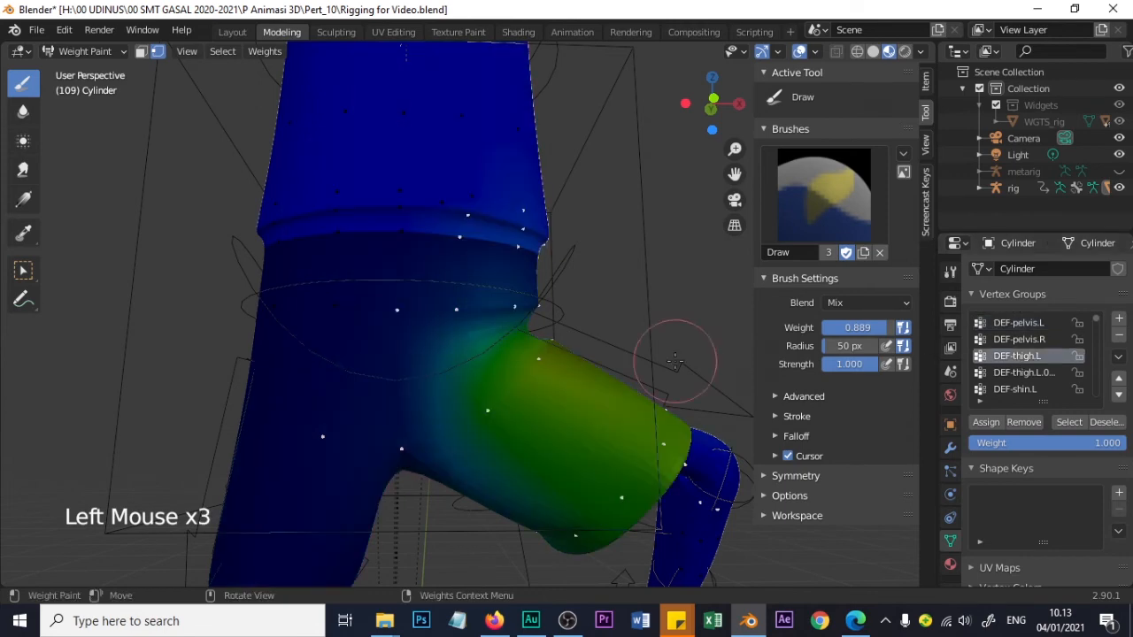
middle_click_drag(606, 361, 567, 390)
left_click_drag(876, 330, 879, 330)
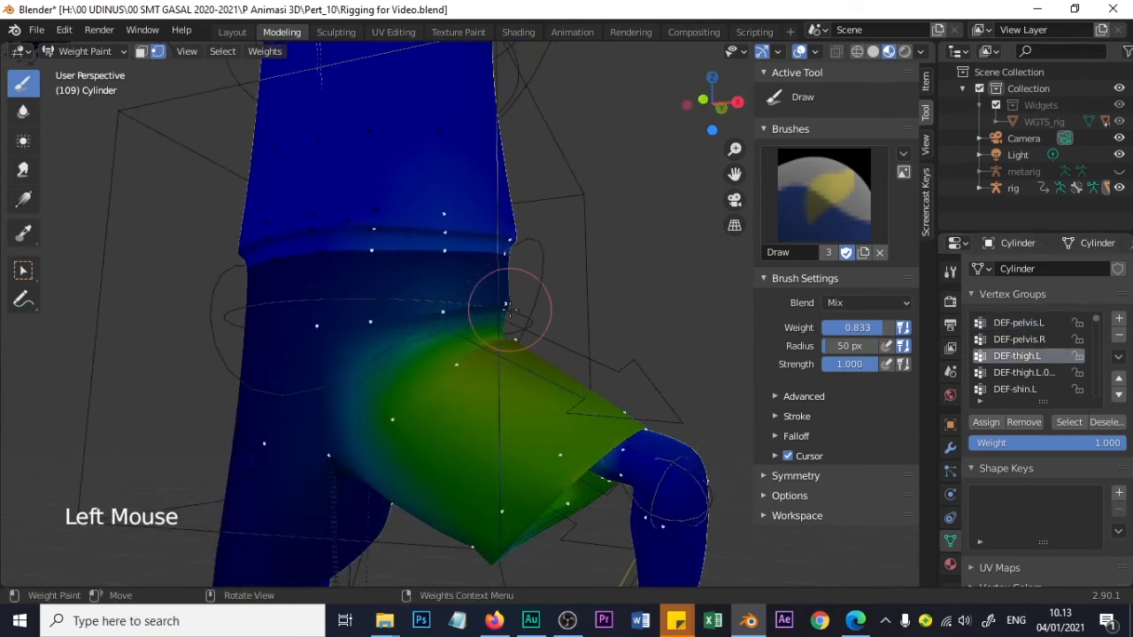
middle_click_drag(504, 306, 405, 329)
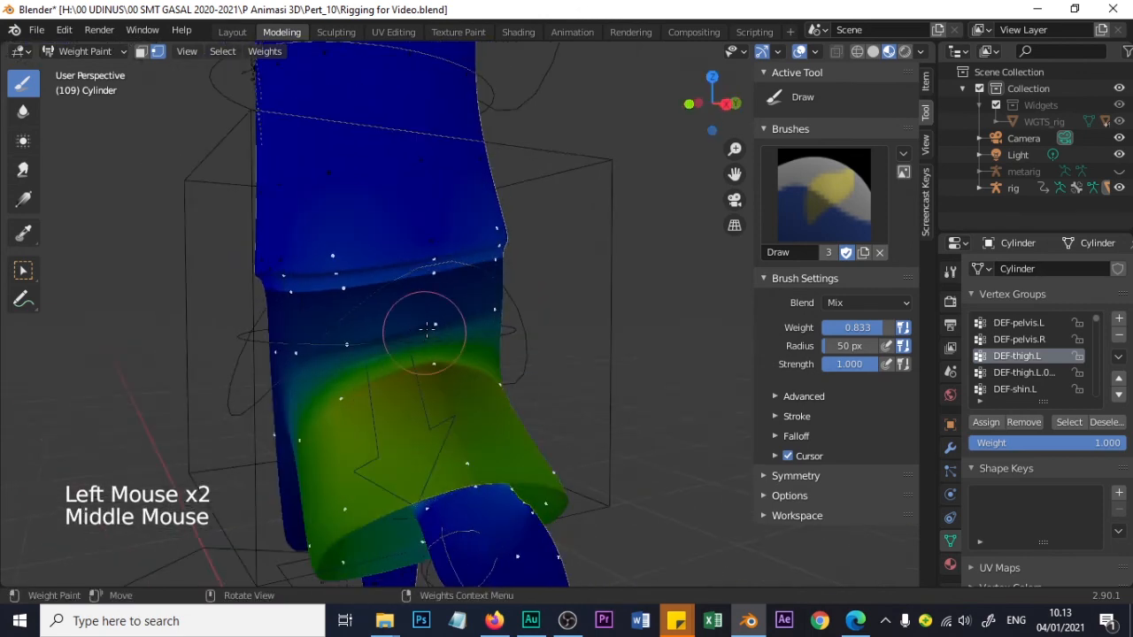
mouse_move(435, 321)
left_mouse_down()
mouse_move(399, 344)
mouse_move(351, 343)
mouse_move(363, 349)
left_mouse_up()
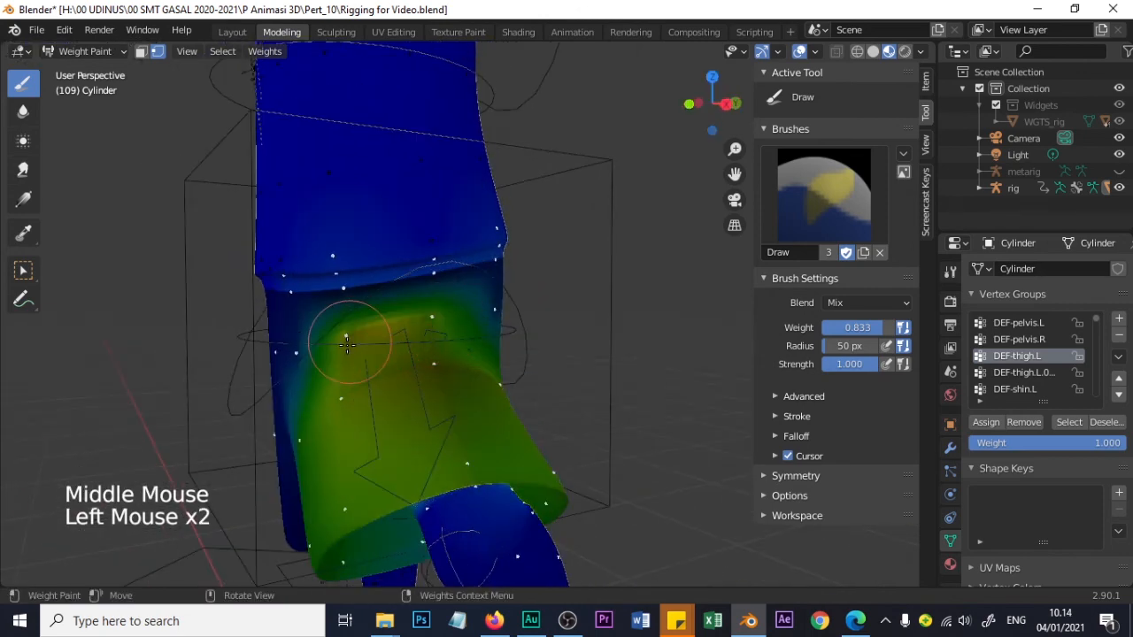
Lower the brush weight to 0.678 and paint the front of the left hip near the groin
mouse_move(363, 350)
middle_mouse_down()
mouse_move(513, 341)
mouse_move(499, 349)
middle_mouse_up()
left_click_drag(875, 330, 679, 327)
left_click_drag(460, 321, 461, 320)
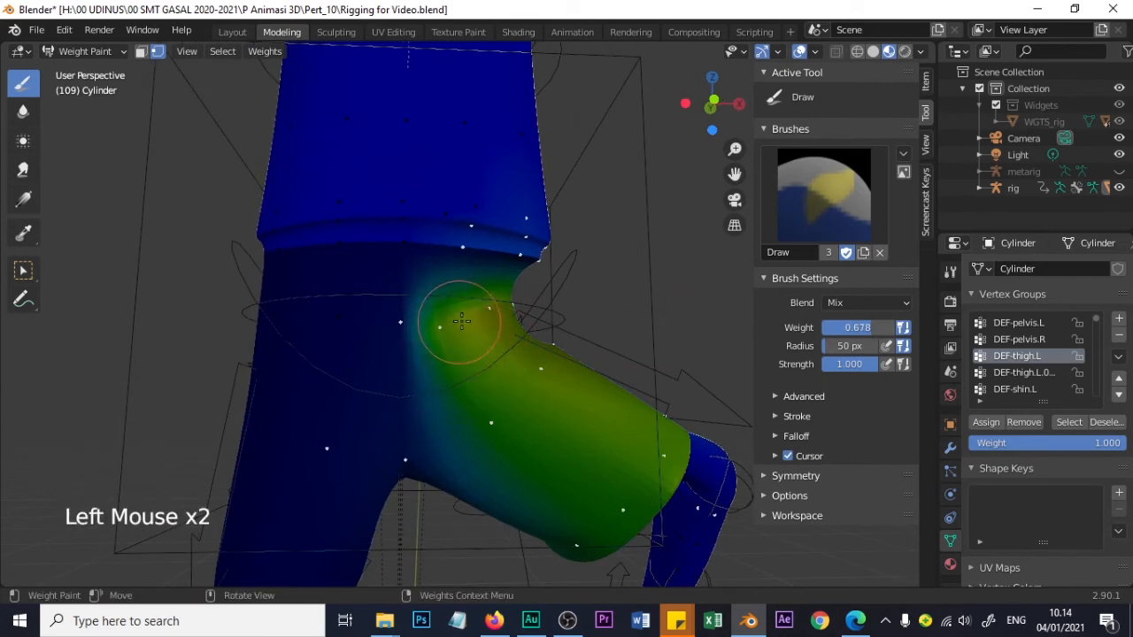
Try to paint a weight of 0.678 on the left thigh crease in DEF-thigh.L and DEF-pelvis.L, undoing each stroke
mouse_move(627, 391)
middle_mouse_down()
mouse_move(397, 425)
mouse_move(276, 398)
mouse_move(415, 408)
mouse_move(620, 380)
mouse_move(443, 409)
middle_mouse_up()
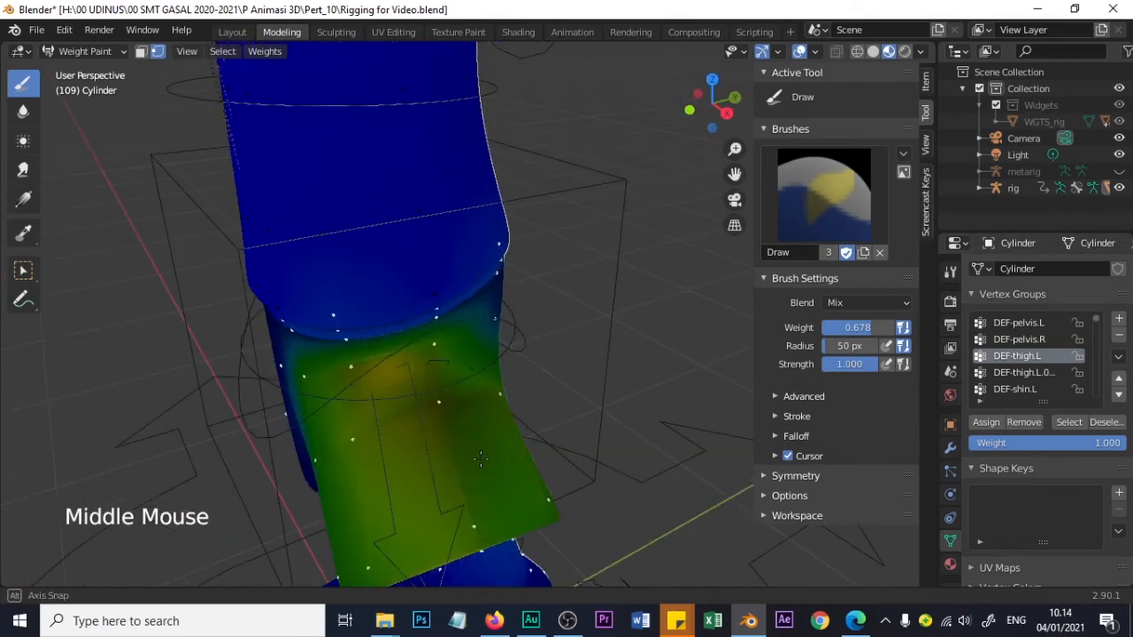
left_click(440, 407)
middle_click_drag(464, 447, 620, 425)
key("ctrl+z")
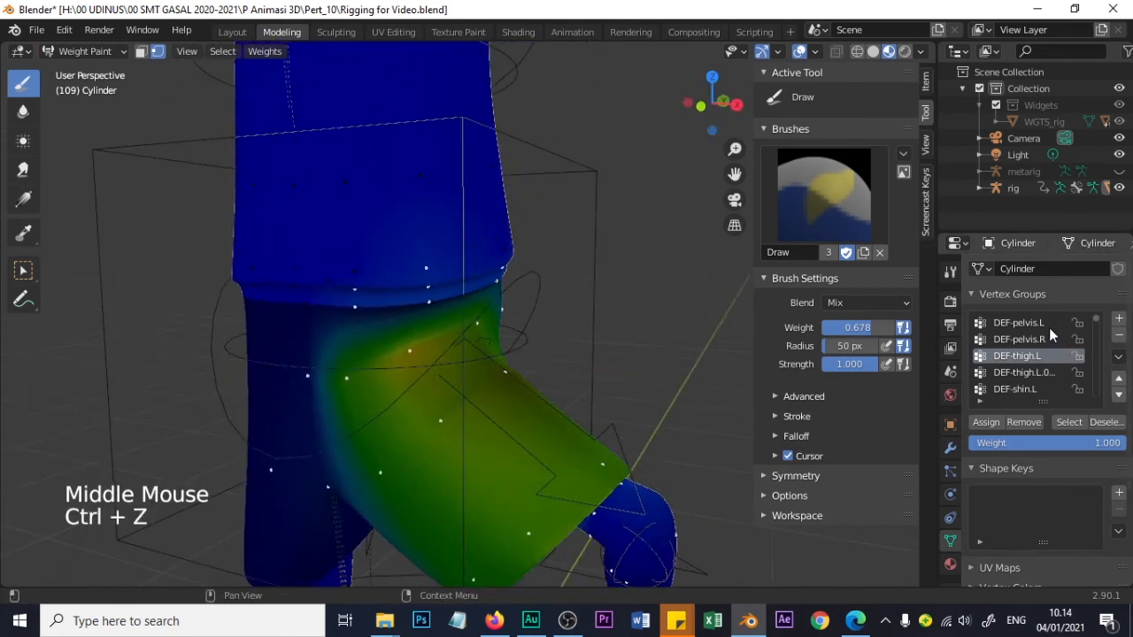
left_click(1047, 328)
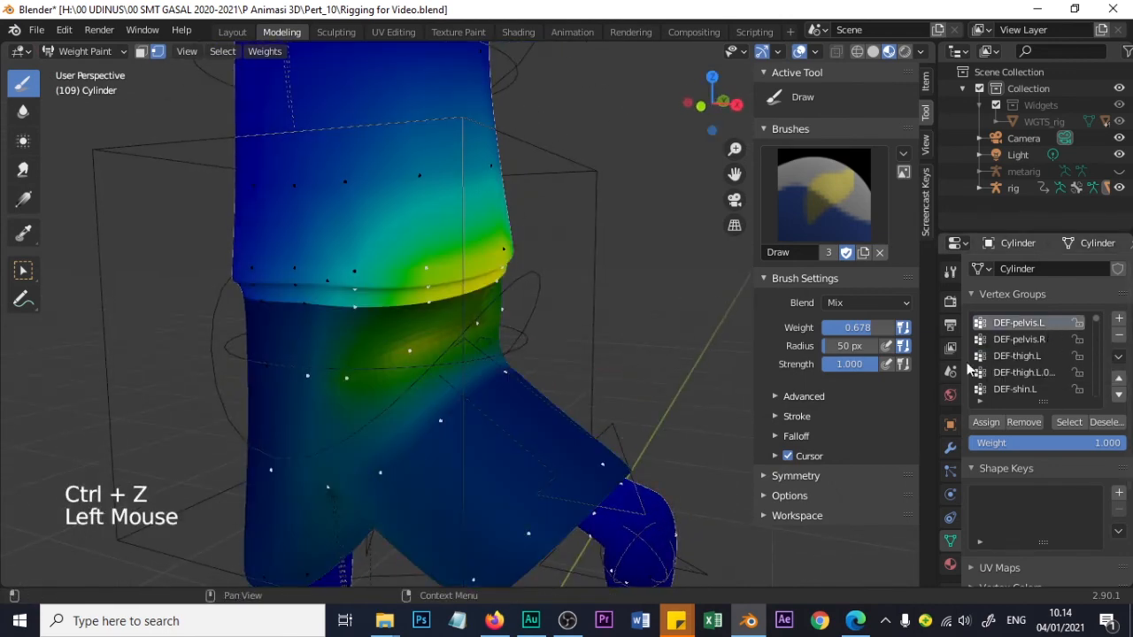
mouse_move(607, 469)
middle_mouse_down()
mouse_move(599, 432)
mouse_move(474, 398)
middle_mouse_up()
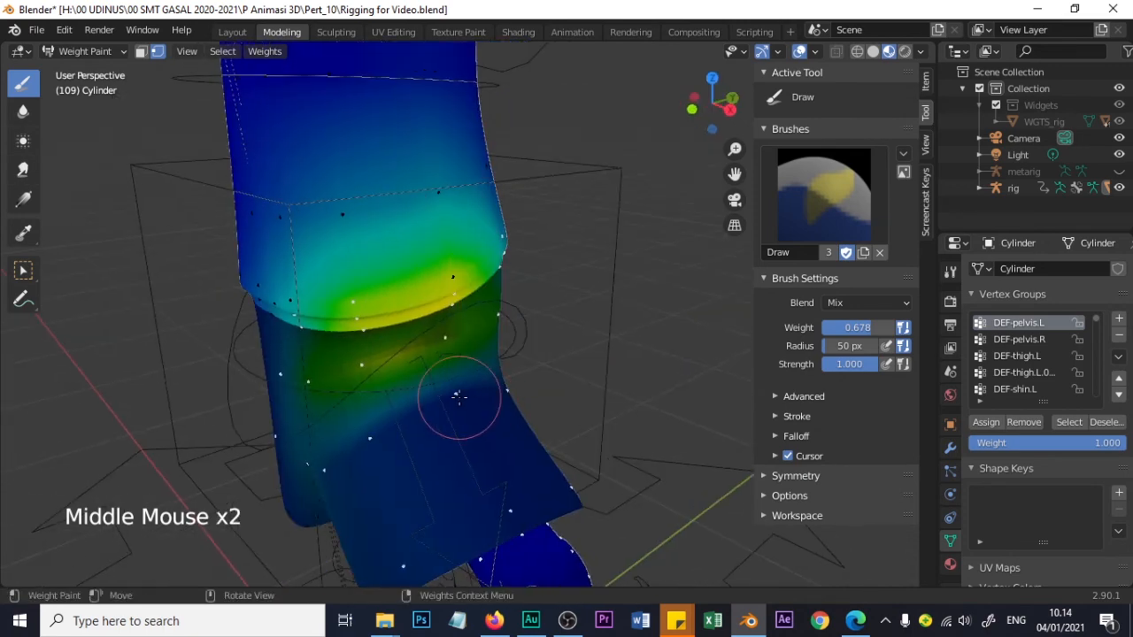
left_click(459, 398)
key("ctrl+z")
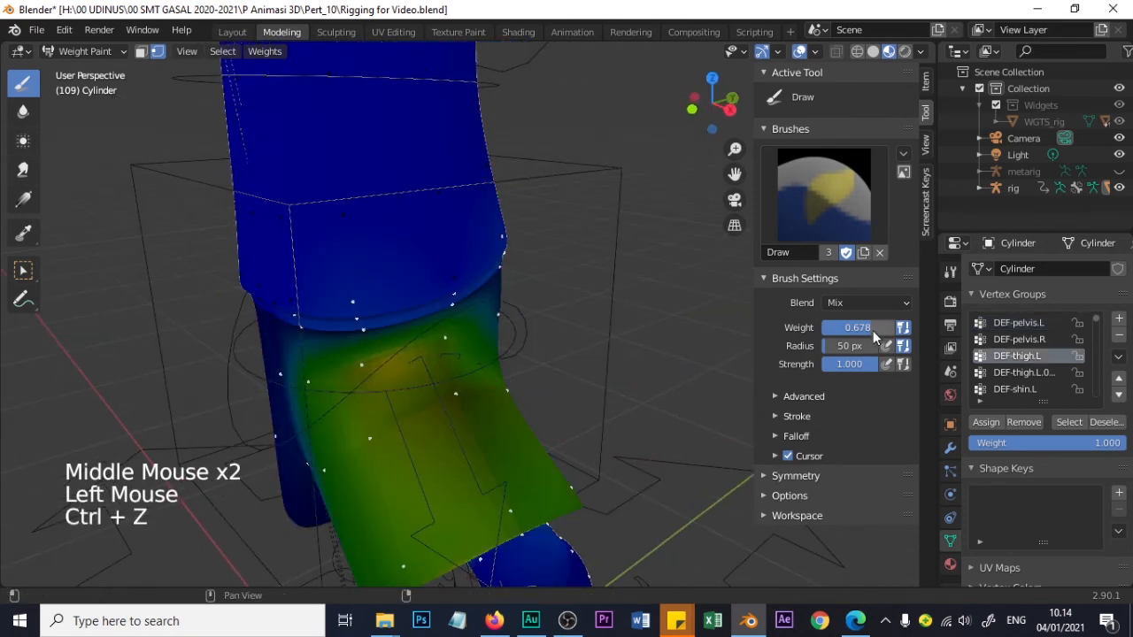
Paint DEF-thigh.L with a weight of 0.411 on the left thigh crease and 0.589 around the front of the left hip
left_click(1018, 355)
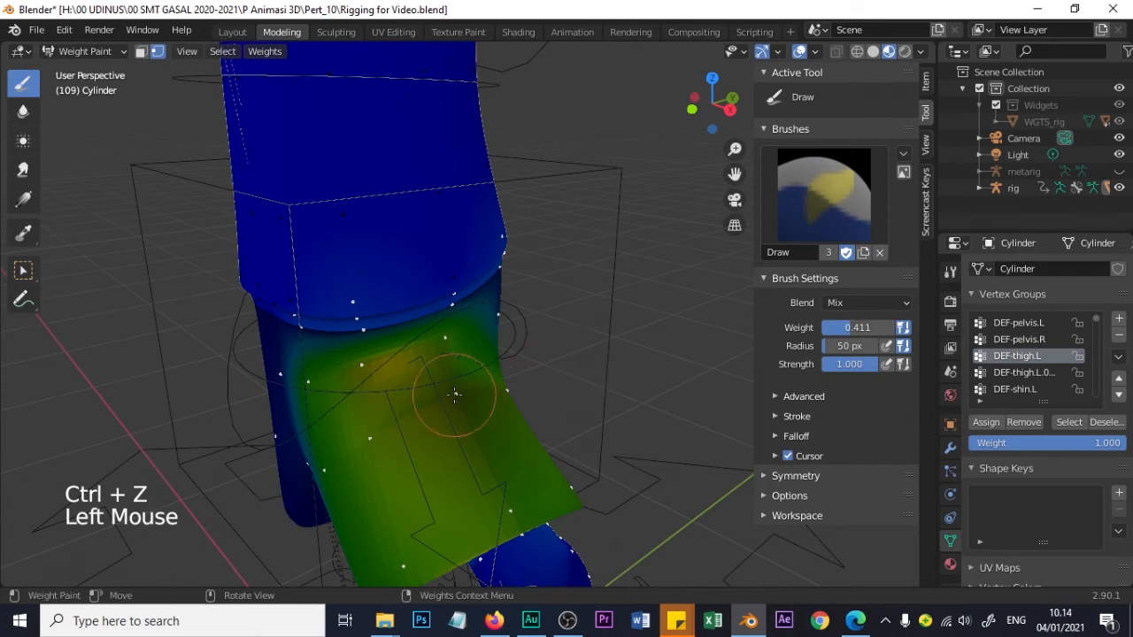
middle_click_drag(426, 462, 918, 356)
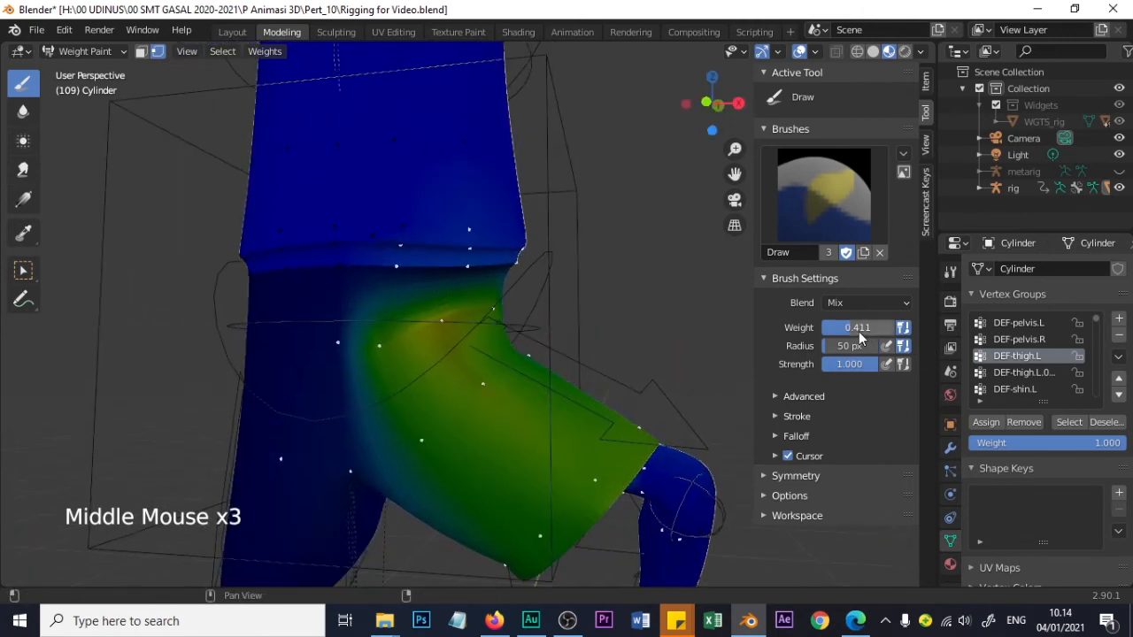
left_click_drag(859, 331, 876, 331)
mouse_move(456, 324)
middle_mouse_down()
mouse_move(412, 322)
mouse_move(442, 354)
mouse_move(455, 328)
mouse_move(430, 370)
mouse_move(325, 460)
mouse_move(531, 405)
mouse_move(638, 434)
middle_mouse_up()
left_click(423, 320)
left_click(465, 340)
Return the mesh to Object Mode, select the rig and switch it to Pose Mode
scroll(526, 408, "down", 4)
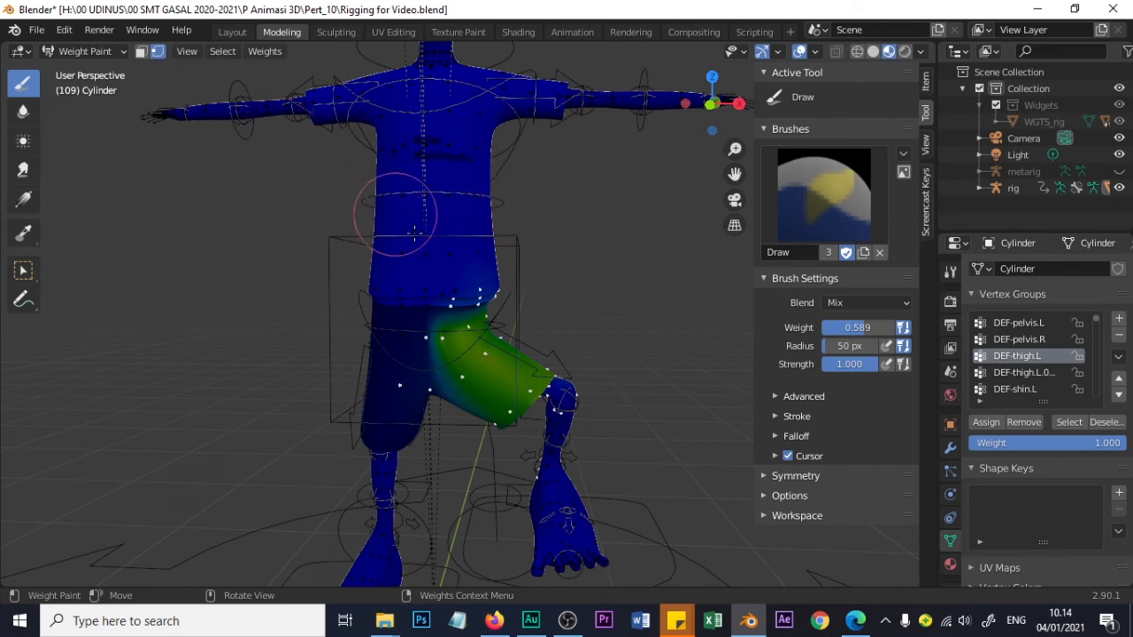
left_click(94, 50)
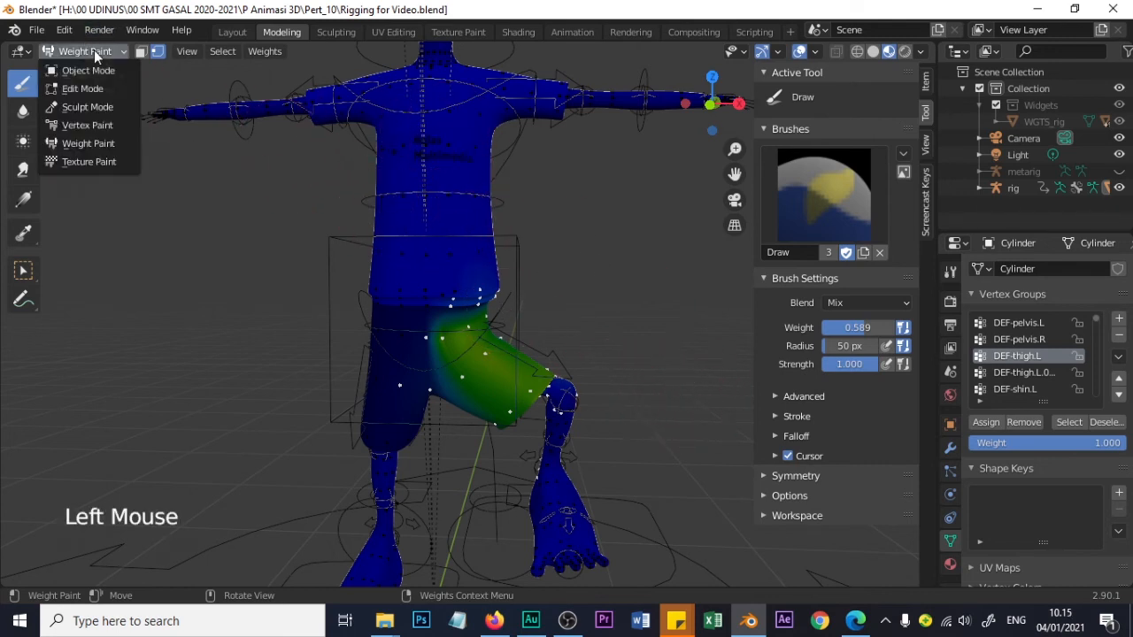
left_click(89, 71)
middle_click_drag(586, 457, 614, 502)
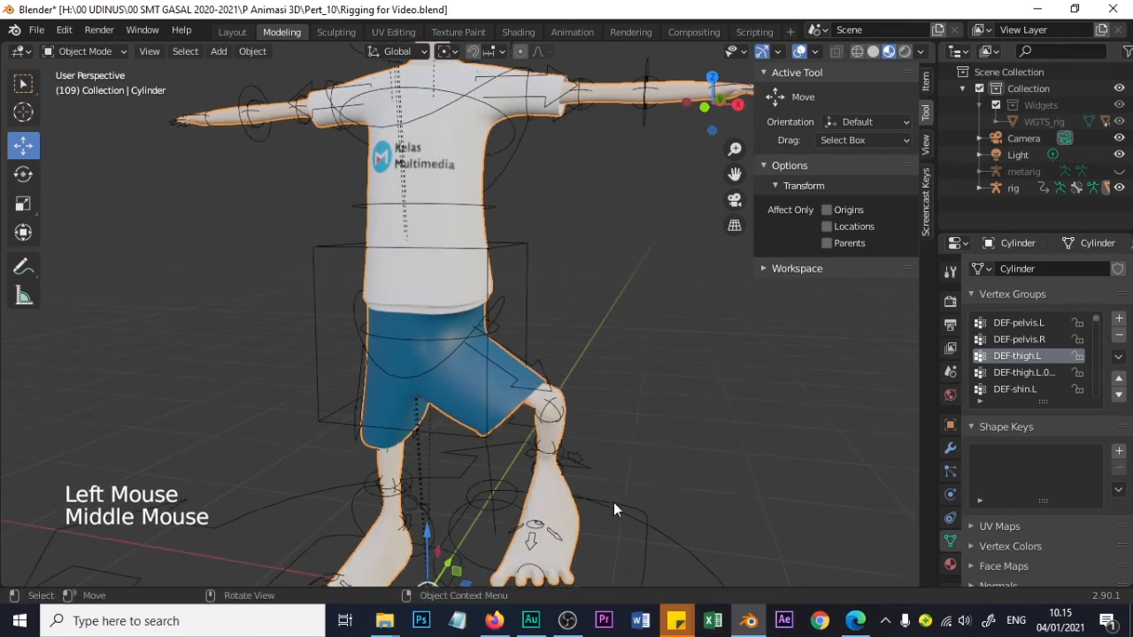
left_click(634, 512)
left_click(81, 51)
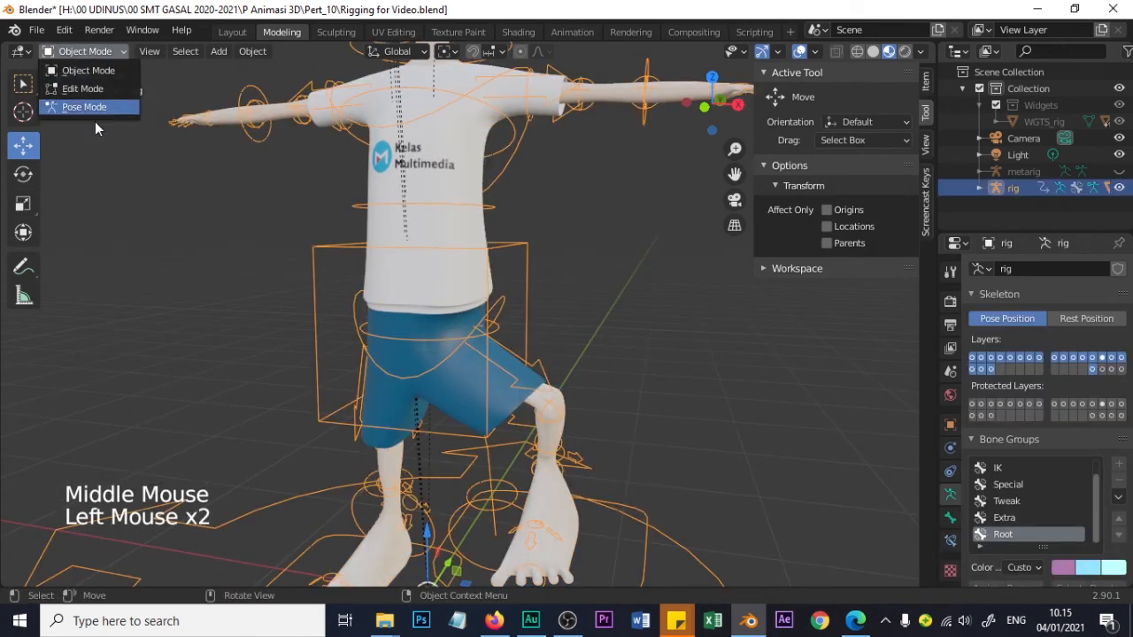
left_click(96, 113)
middle_click_drag(534, 390, 717, 377, "shift")
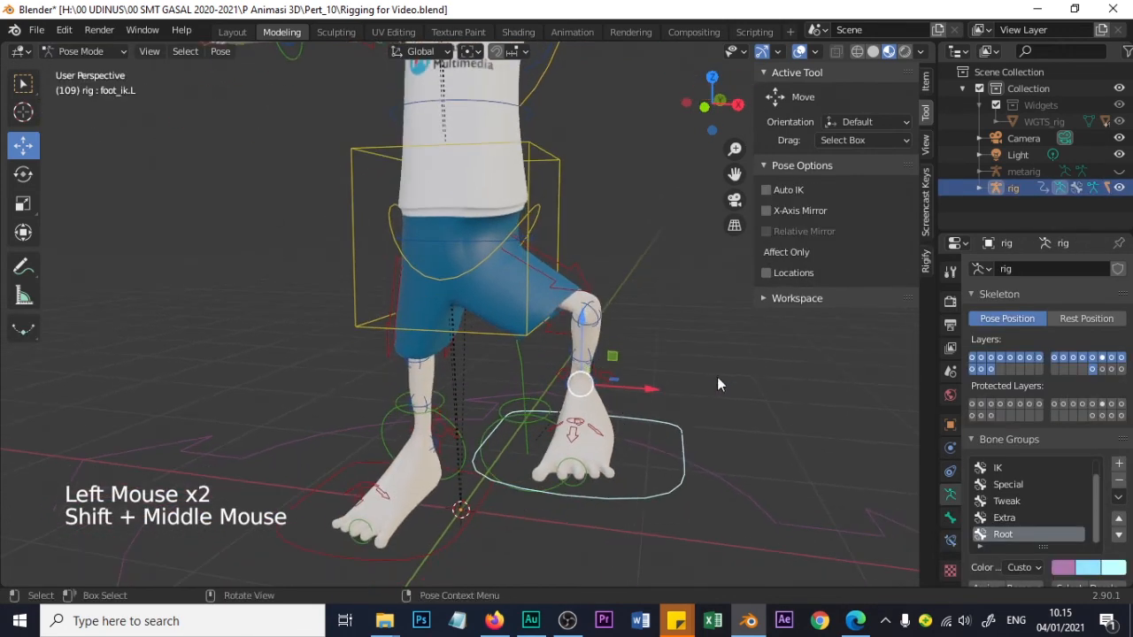
Nudge the left foot IK control, then clear its location so the leg returns to its rest position
left_click(710, 382)
left_click(683, 442)
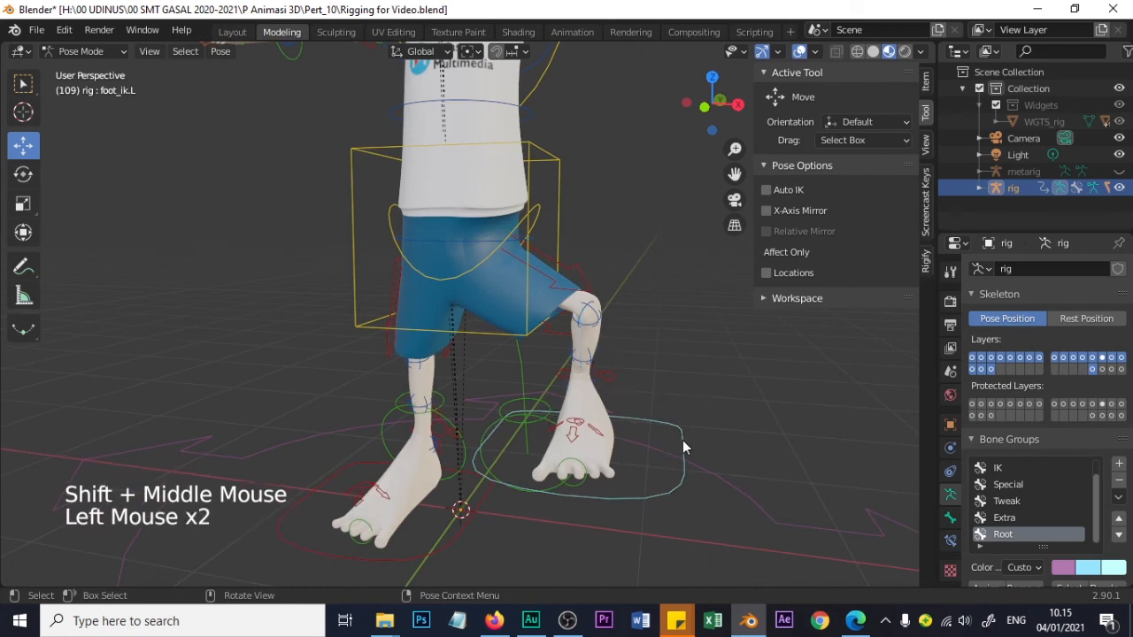
left_click_drag(612, 358, 629, 376)
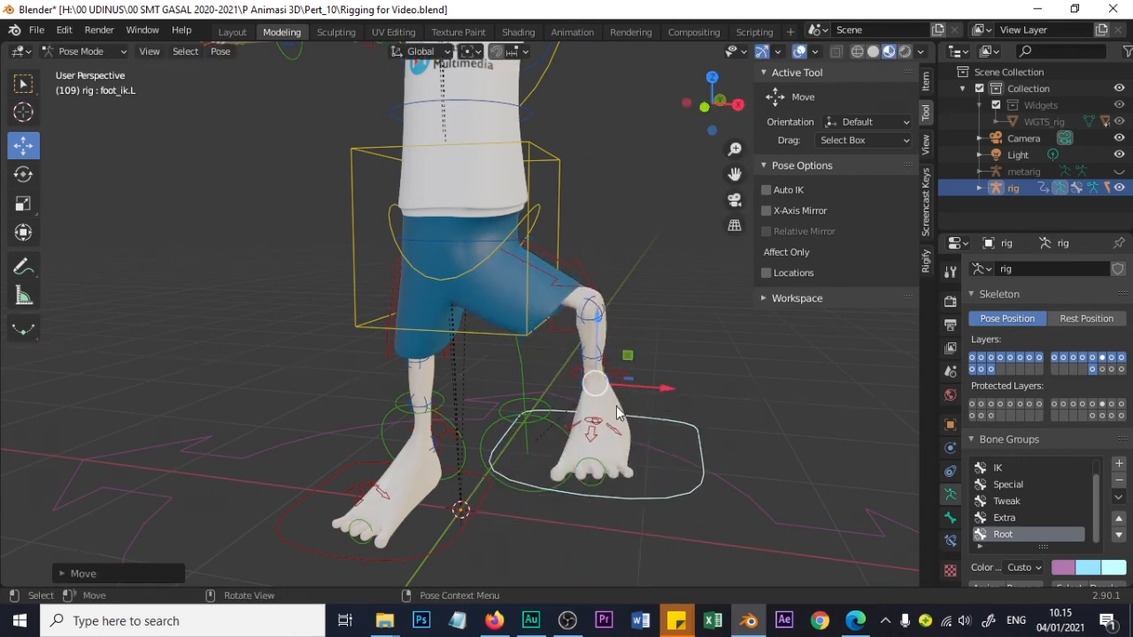
key("alt+g")
middle_click_drag(477, 463, 386, 497)
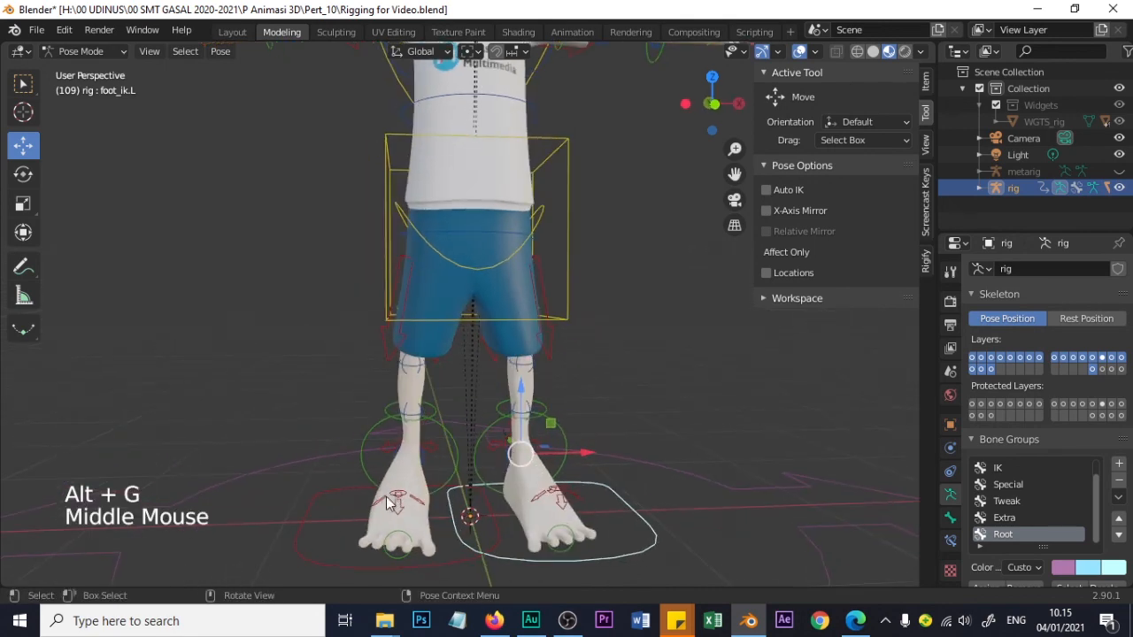
Raise the right foot IK control up and outward so the right leg bends at the knee
left_click(391, 487)
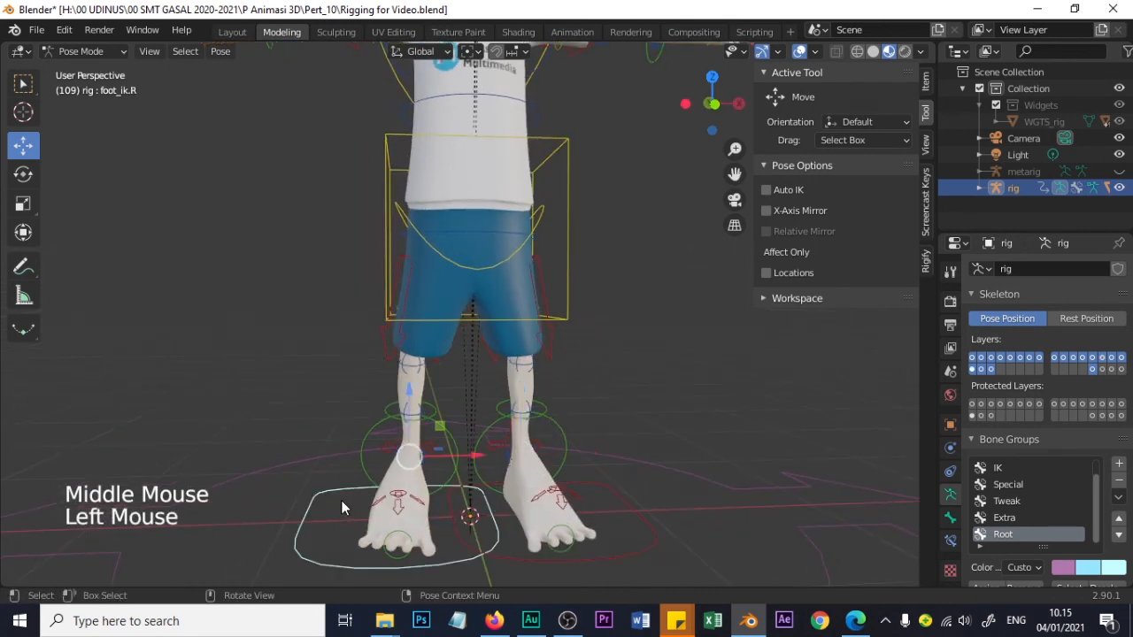
left_click_drag(434, 437, 371, 359)
middle_click_drag(372, 359, 476, 385)
scroll(470, 339, "up", 2)
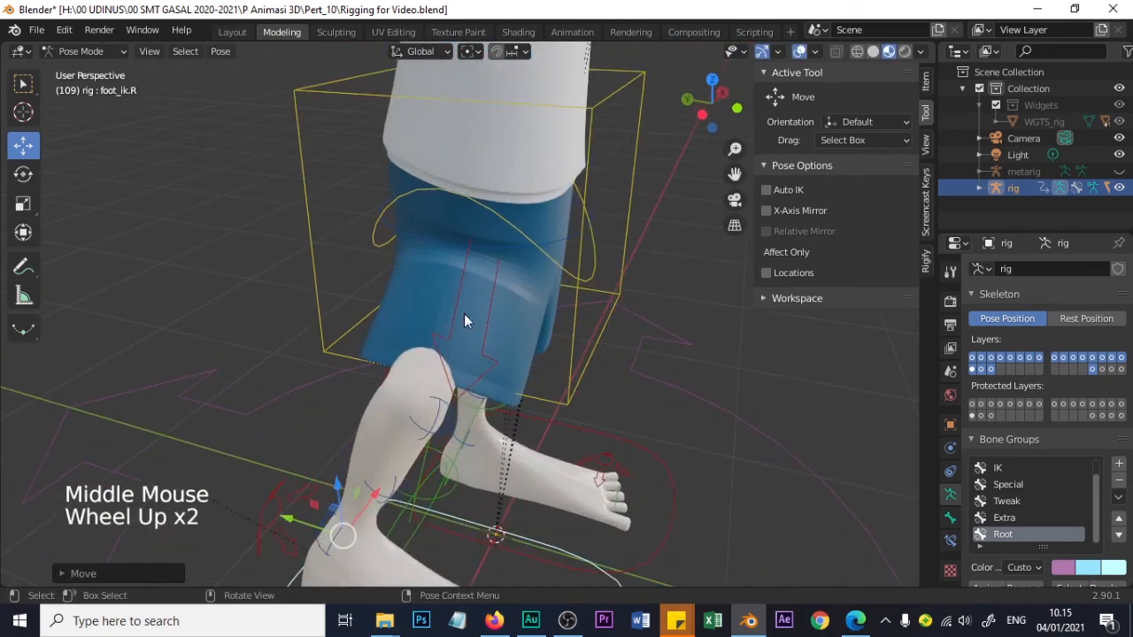
Leave Pose Mode, select the body mesh and switch it to Weight Paint mode
left_click(64, 53)
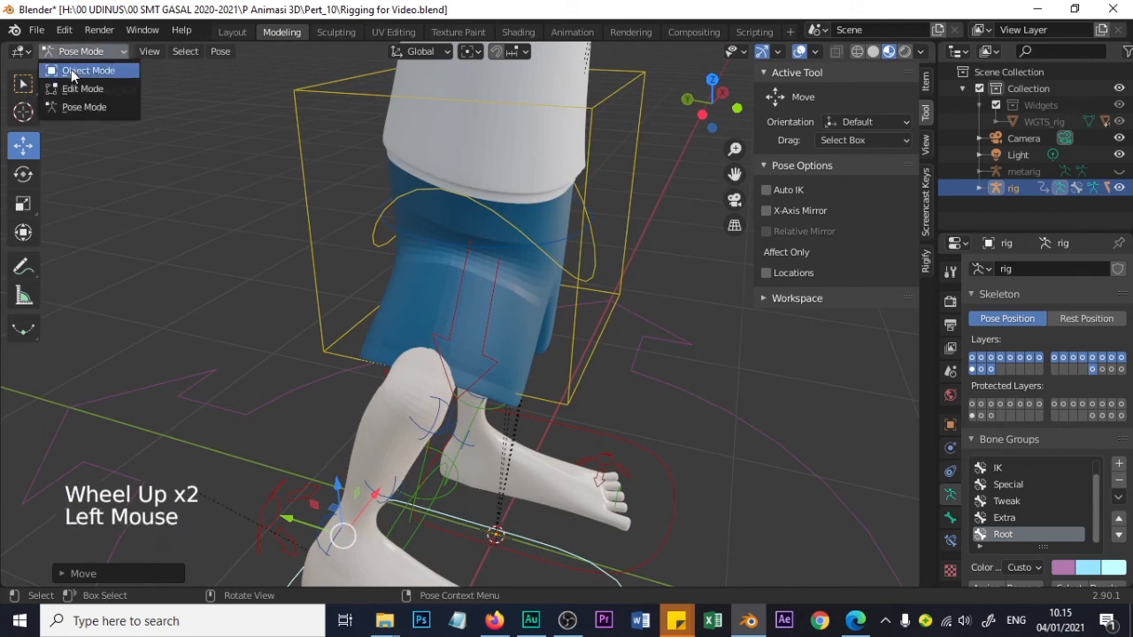
left_click(393, 299)
left_click(403, 307)
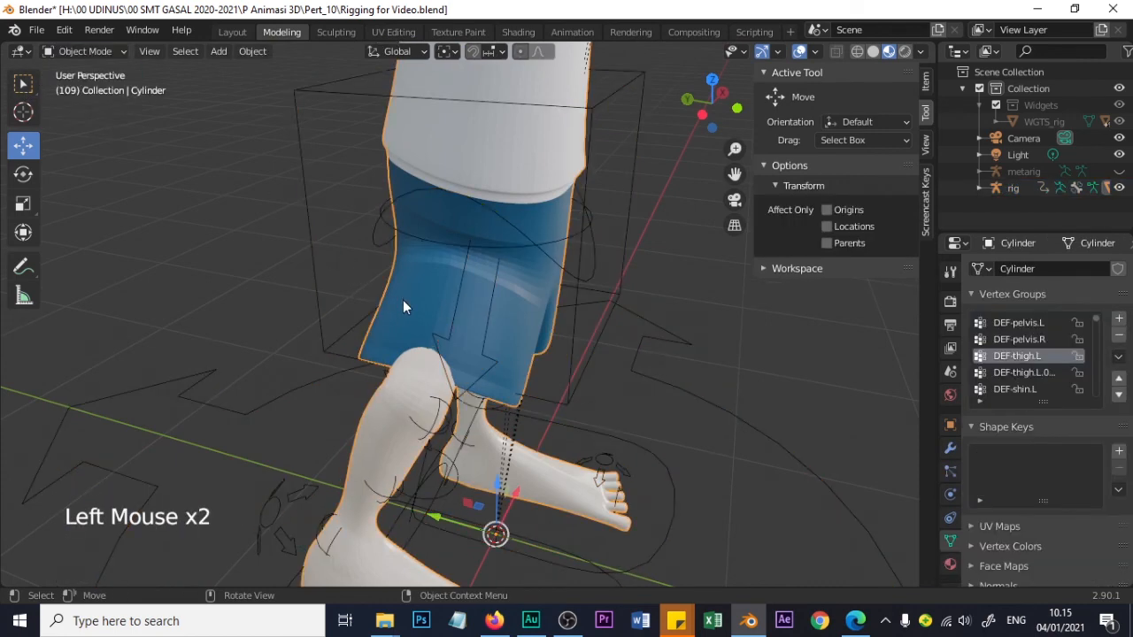
left_click(125, 53)
left_click(99, 148)
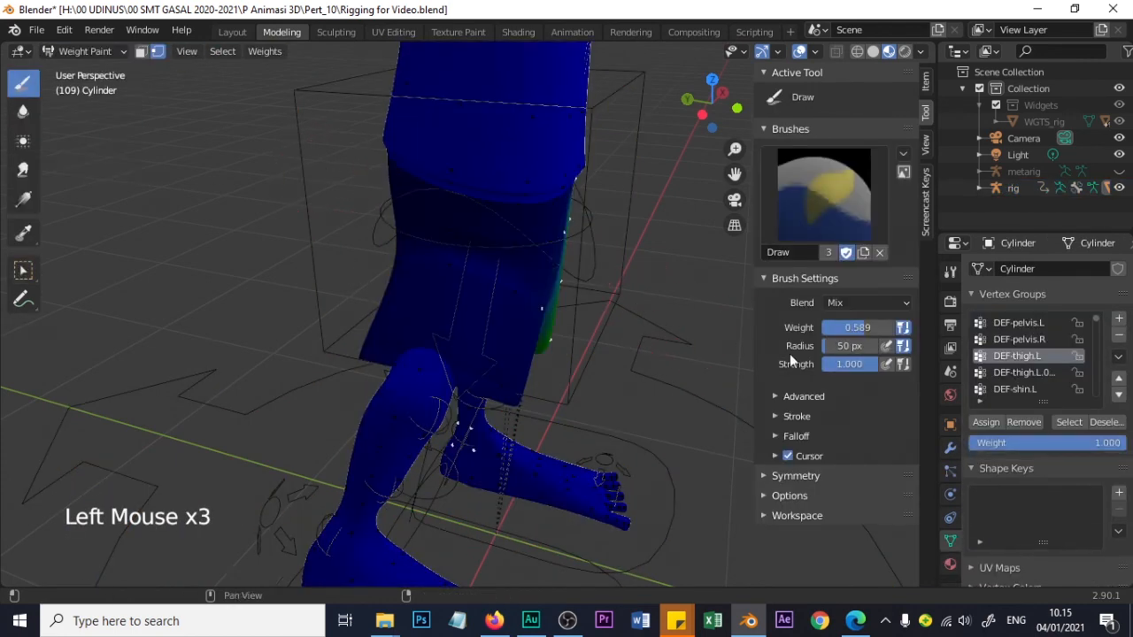
Activate the second DEF-thigh.R vertex group, below DEF-thigh.R, and set the brush weight to 0.933
middle_click_drag(632, 392, 708, 372)
scroll(1018, 367, "down", 2)
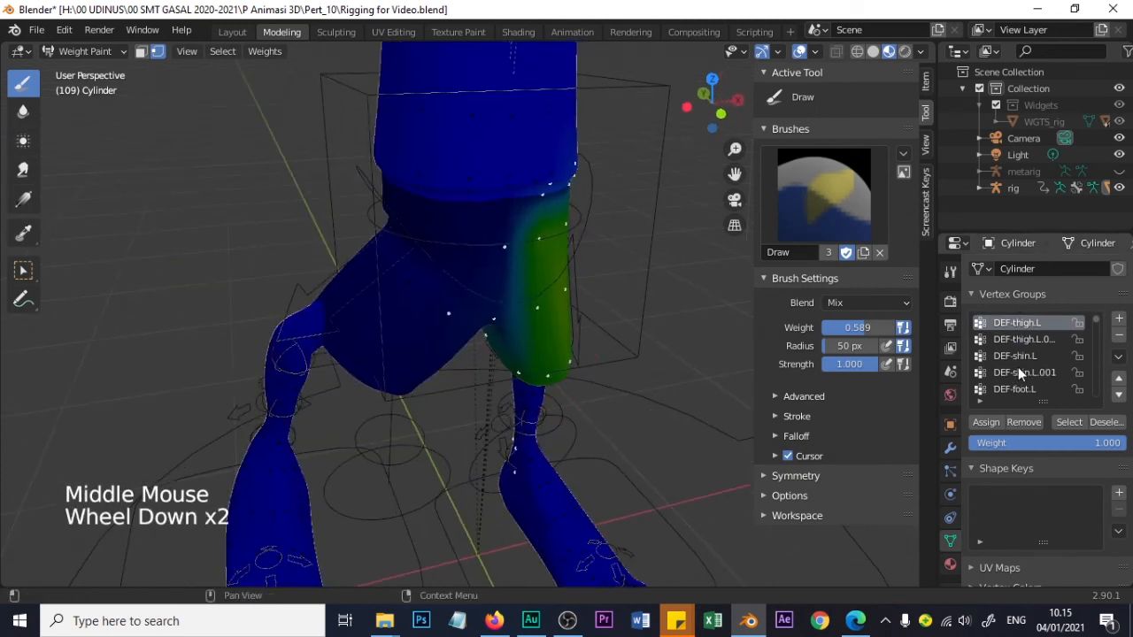
scroll(1048, 358, "down", 4)
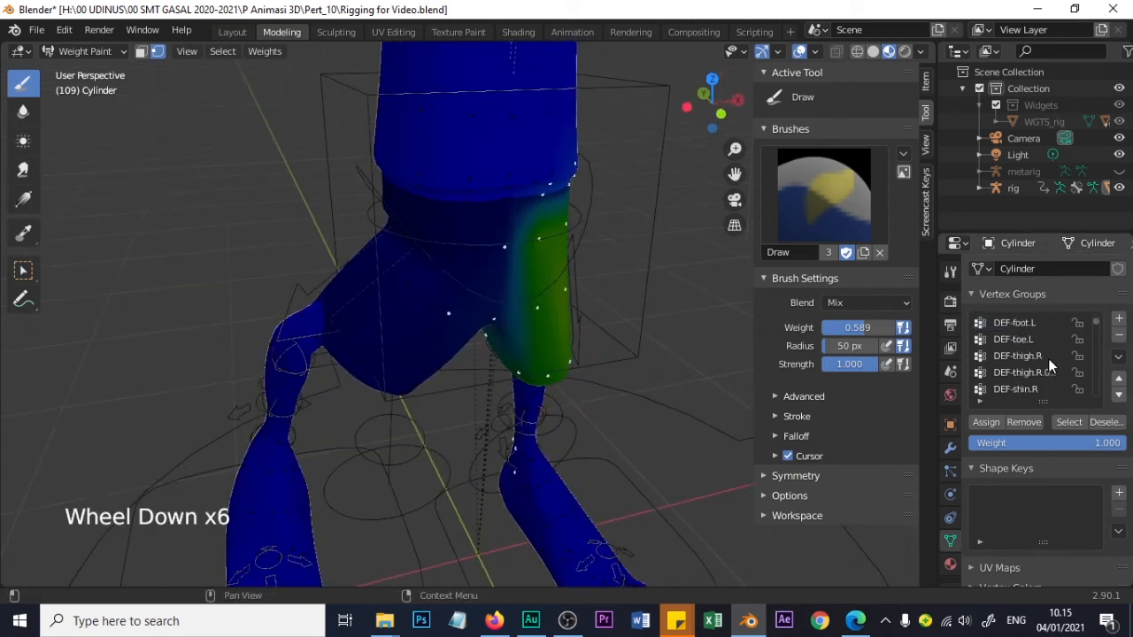
left_click(1034, 375)
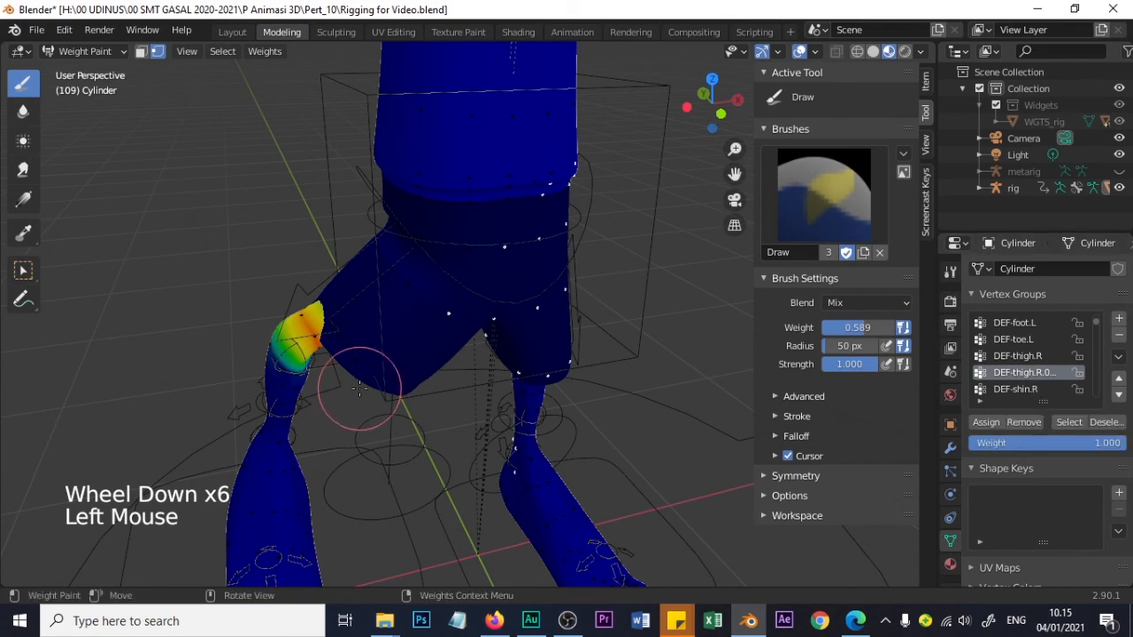
middle_click_drag(354, 399, 806, 367)
scroll(531, 382, "up", 4)
scroll(556, 411, "down", 2)
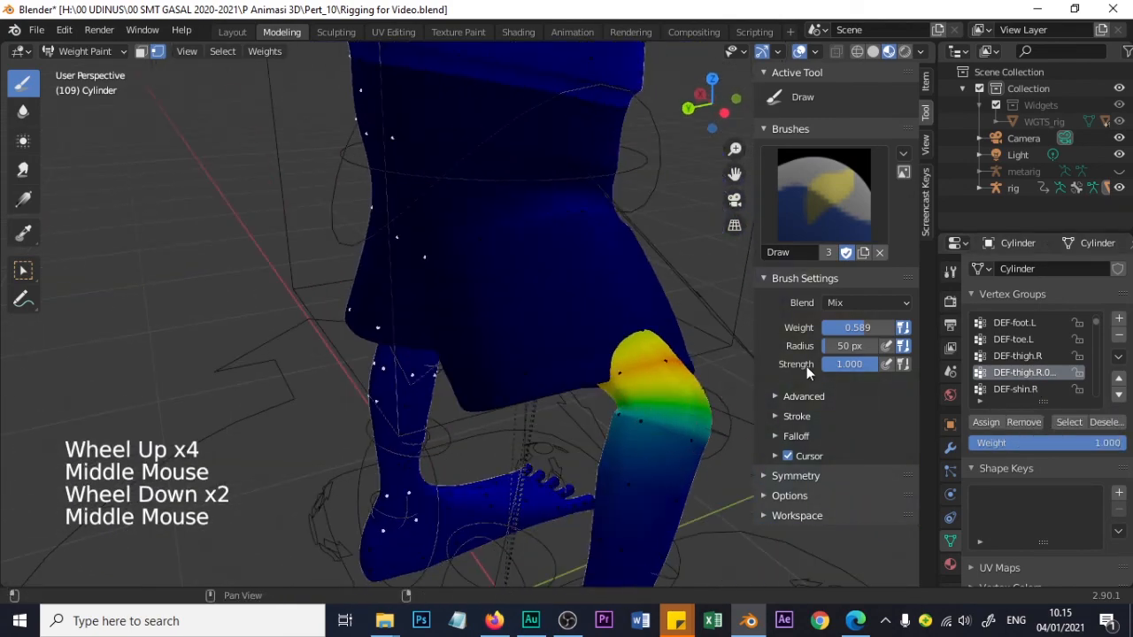
left_click_drag(874, 330, 891, 330)
Try to paint the side and back of the right shorts leg with a weight of 0.933
middle_click_drag(562, 402, 585, 357)
left_click(557, 362)
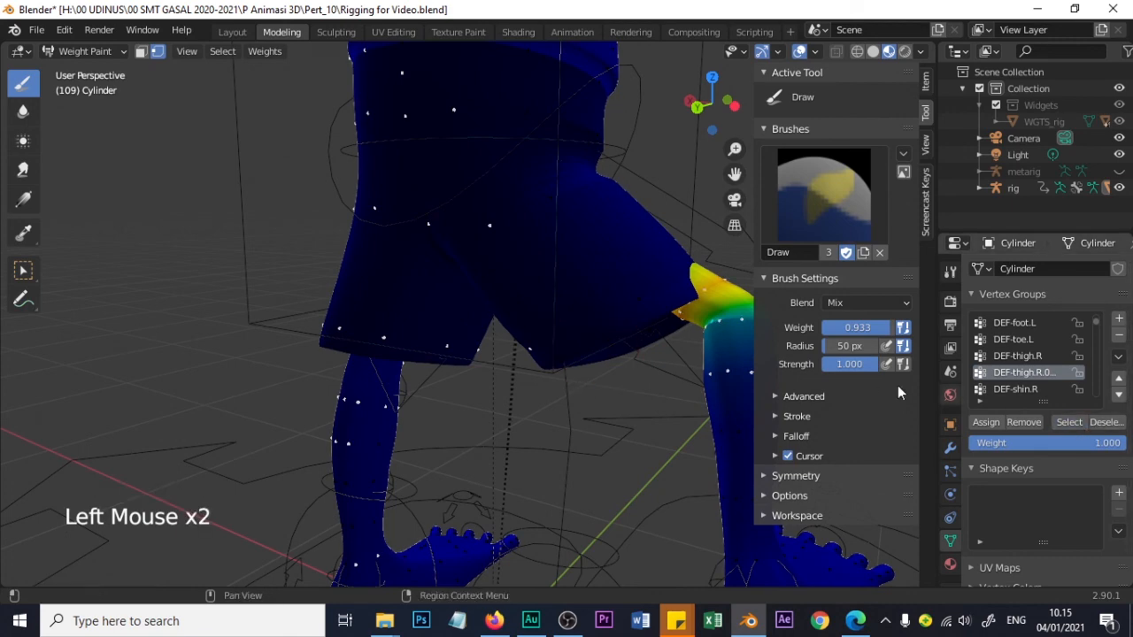
mouse_move(699, 355)
middle_mouse_down()
mouse_move(624, 333)
mouse_move(633, 345)
middle_mouse_up()
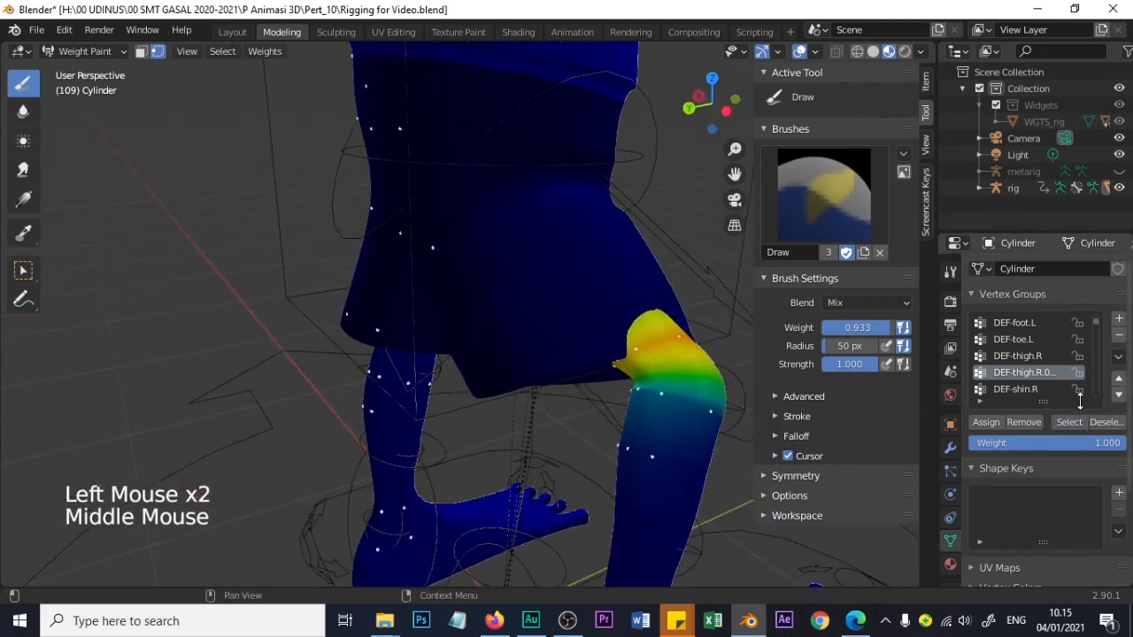
left_click(590, 352)
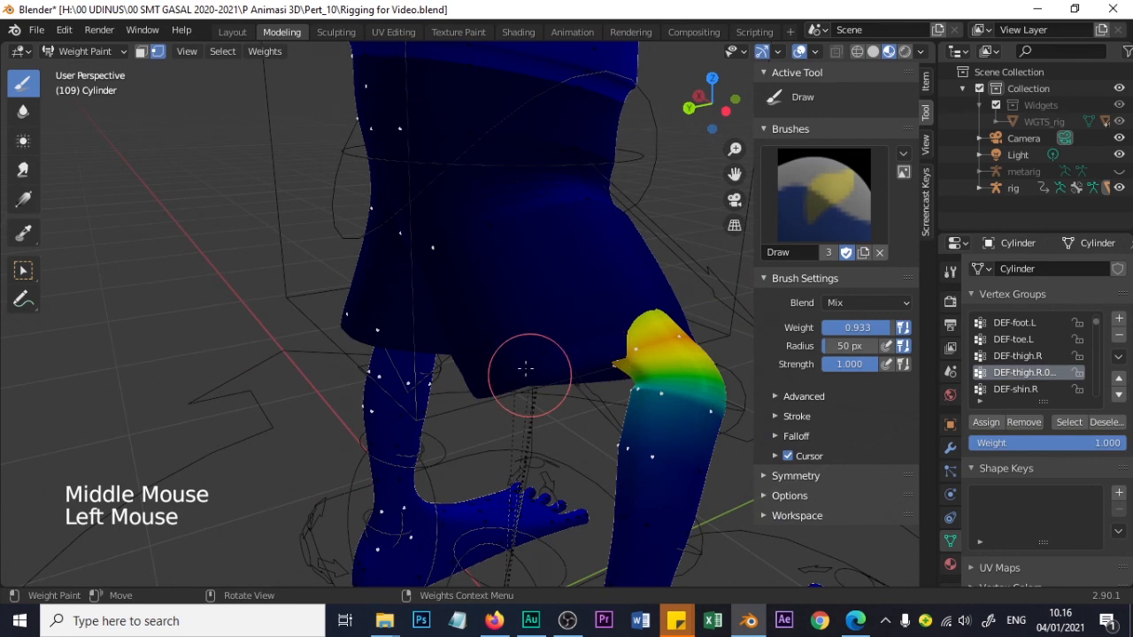
left_click(526, 367)
Select the vertices belonging to DEF-thigh.R, then make the second DEF-thigh.R group active again
middle_click_drag(673, 337, 519, 328)
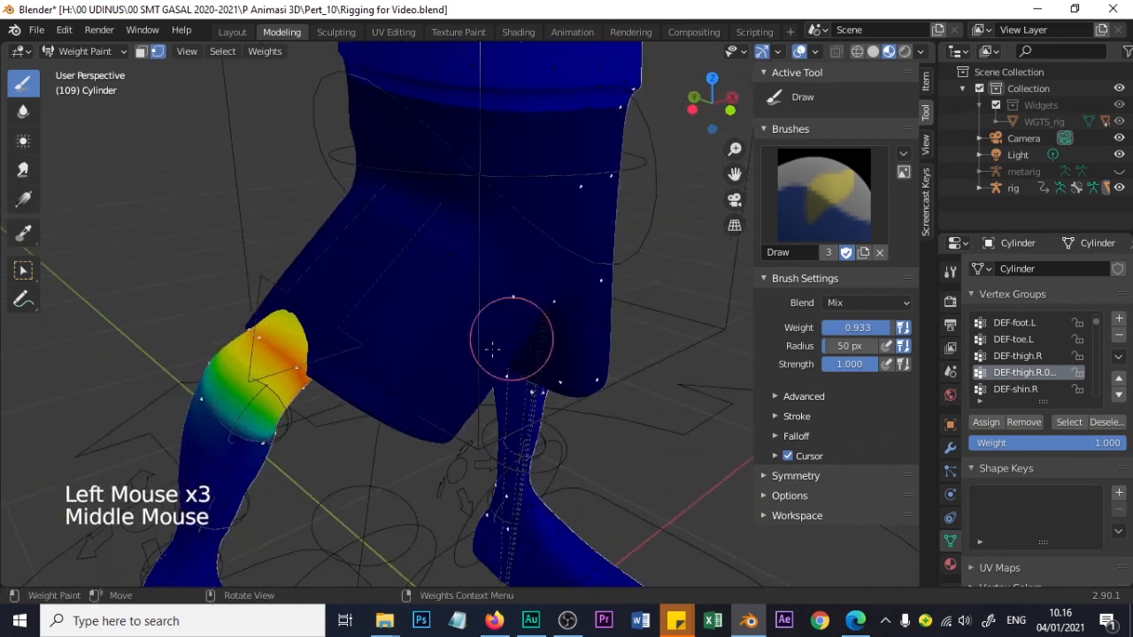
left_click(1031, 357)
left_click(1077, 421)
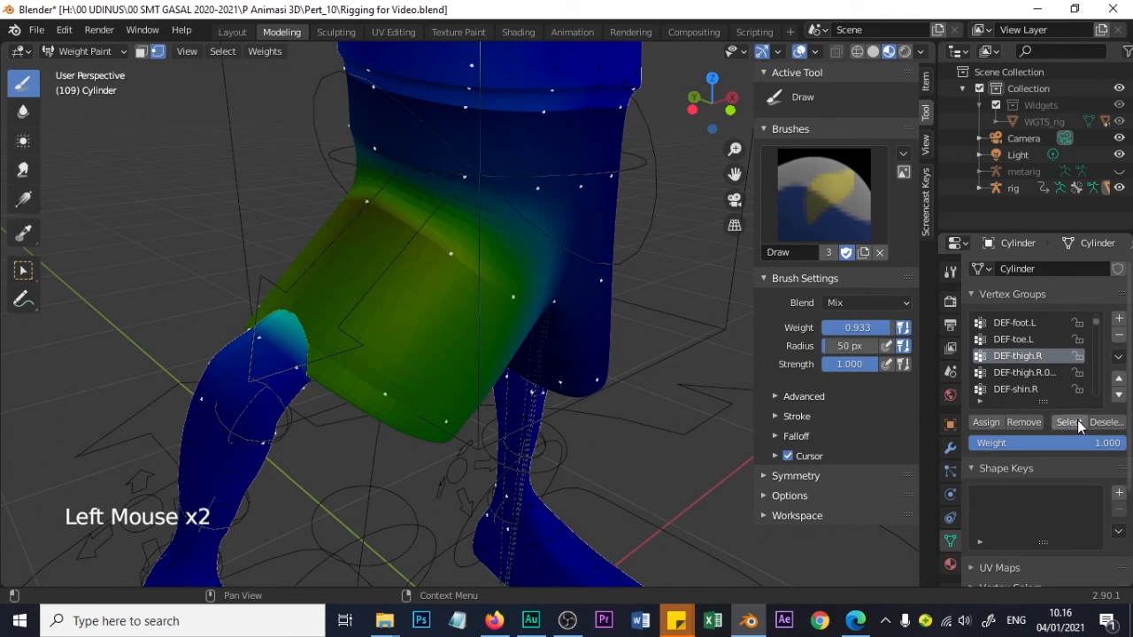
left_click(1022, 372)
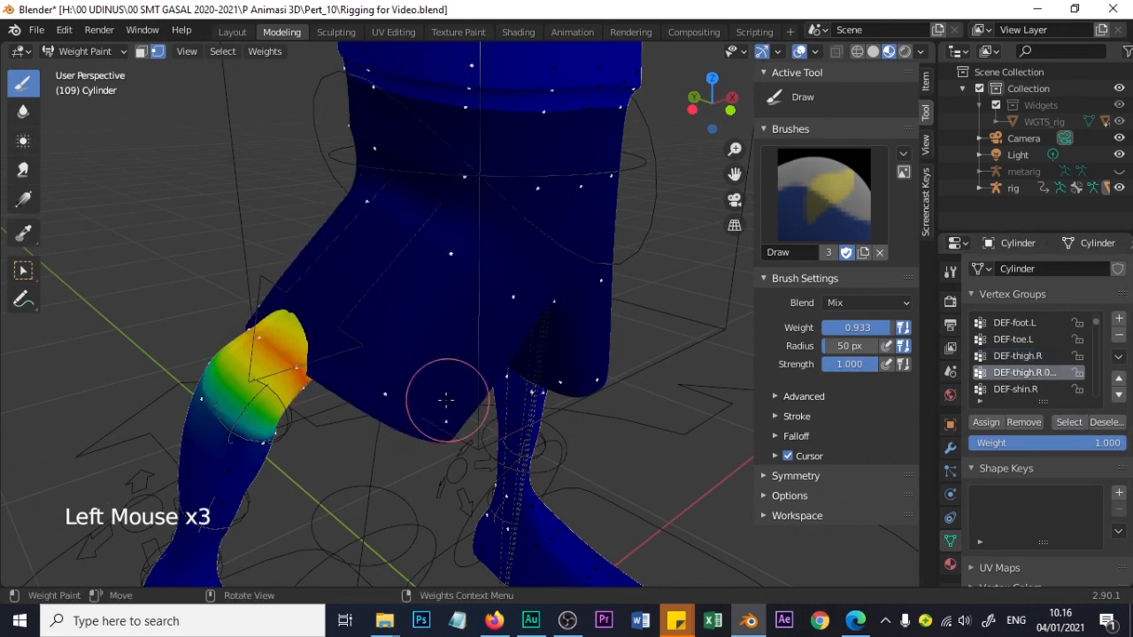
Paint a weight of 0.933 along the outer hem of the right shorts leg up to the knee
middle_click_drag(443, 397, 587, 392)
left_click_drag(499, 364, 493, 355)
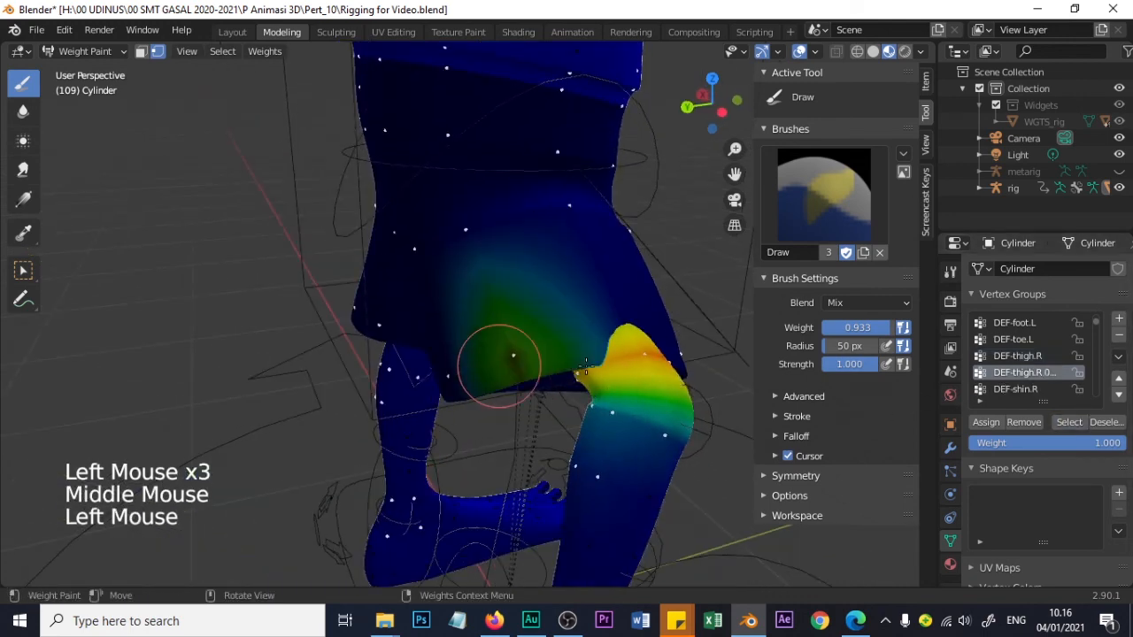
mouse_move(494, 354)
middle_mouse_down()
mouse_move(404, 355)
mouse_move(506, 366)
middle_mouse_up()
left_click_drag(505, 367, 569, 371)
mouse_move(564, 370)
middle_mouse_down()
mouse_move(493, 369)
mouse_move(392, 324)
mouse_move(245, 305)
mouse_move(347, 343)
middle_mouse_up()
left_click(457, 368)
left_click(250, 316)
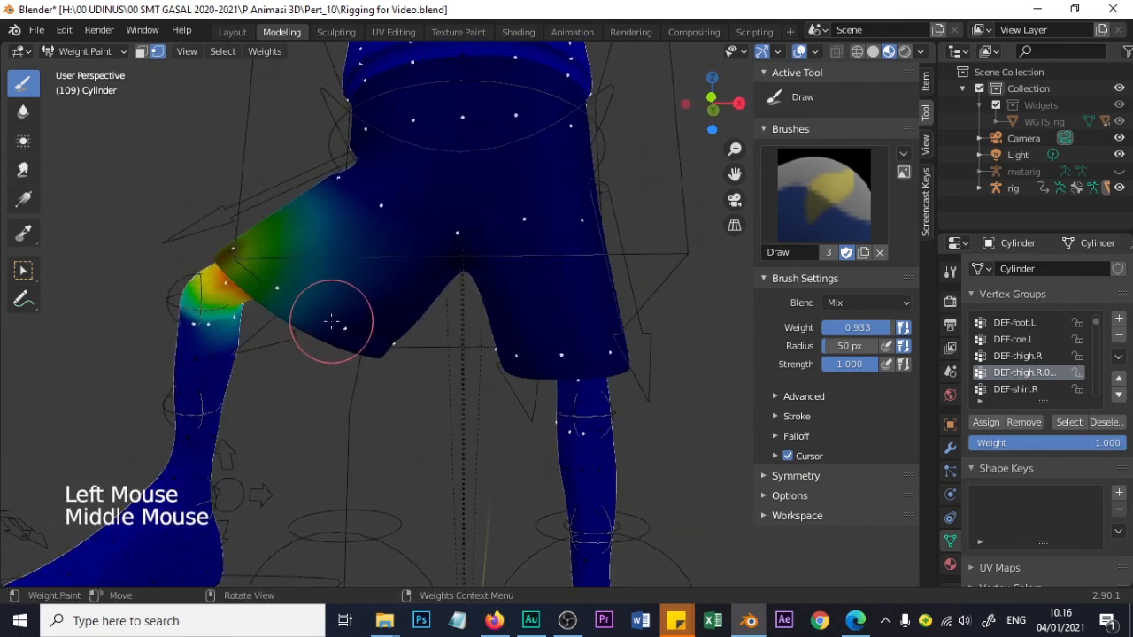
Lower the brush weight to 0.822 and paint the front and underside of the right shorts leg's hem
left_click_drag(871, 327, 846, 328)
left_click_drag(334, 340, 377, 356)
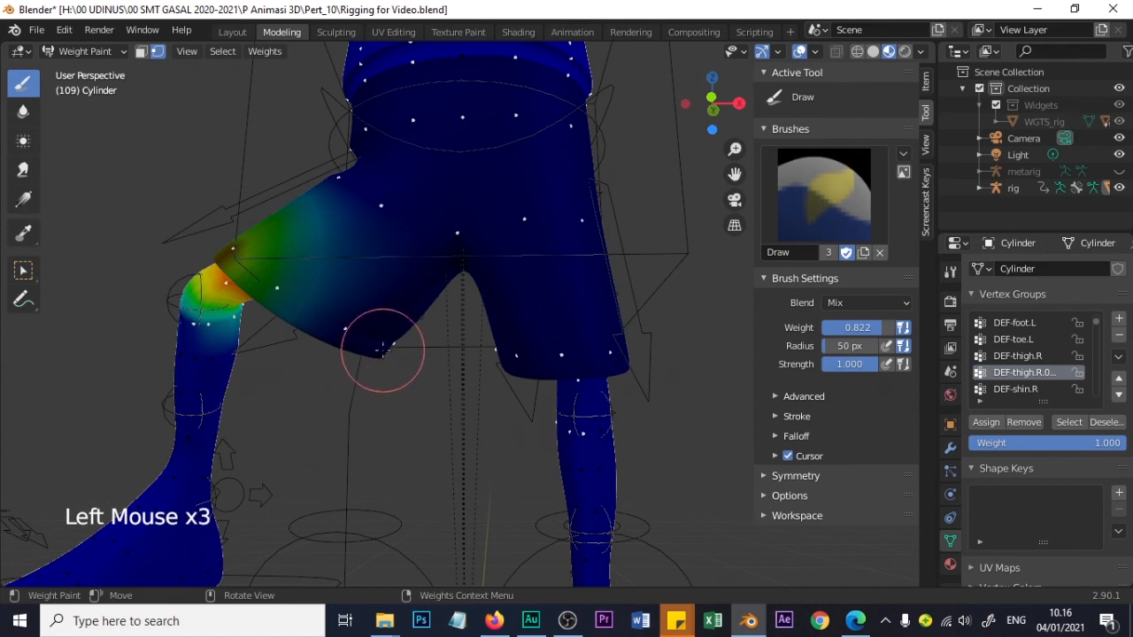
middle_click_drag(383, 350, 328, 309)
left_click_drag(299, 328, 319, 323)
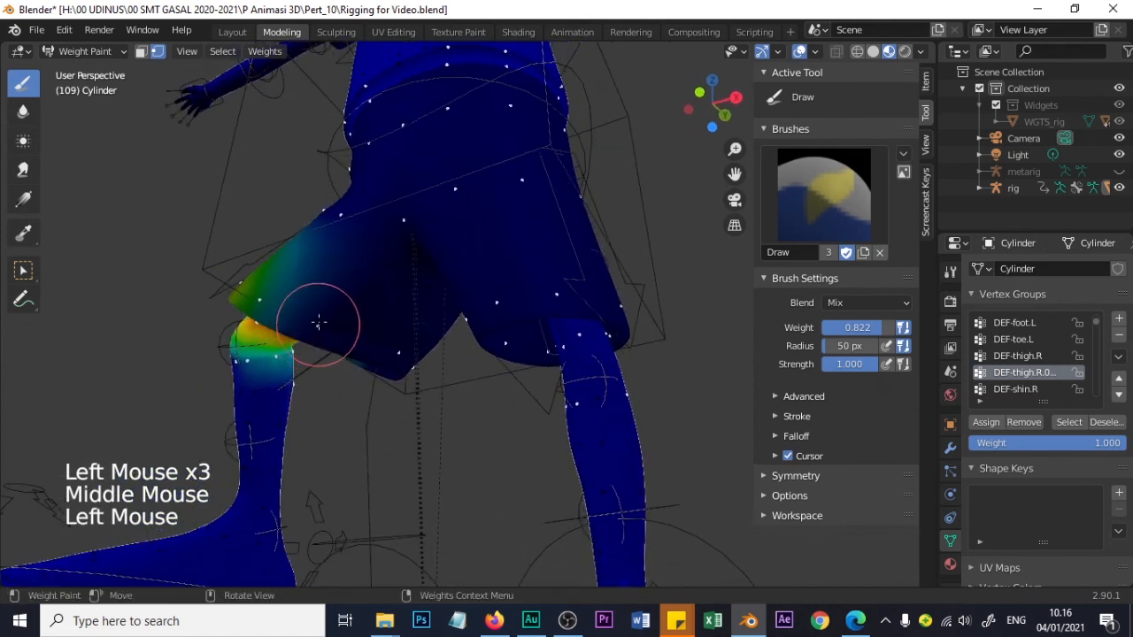
left_click(317, 320)
left_click(399, 355)
Paint the back and inner hem of the right shorts leg with a weight of 0.822
mouse_move(400, 355)
middle_mouse_down()
mouse_move(405, 328)
mouse_move(494, 400)
mouse_move(589, 337)
middle_mouse_up()
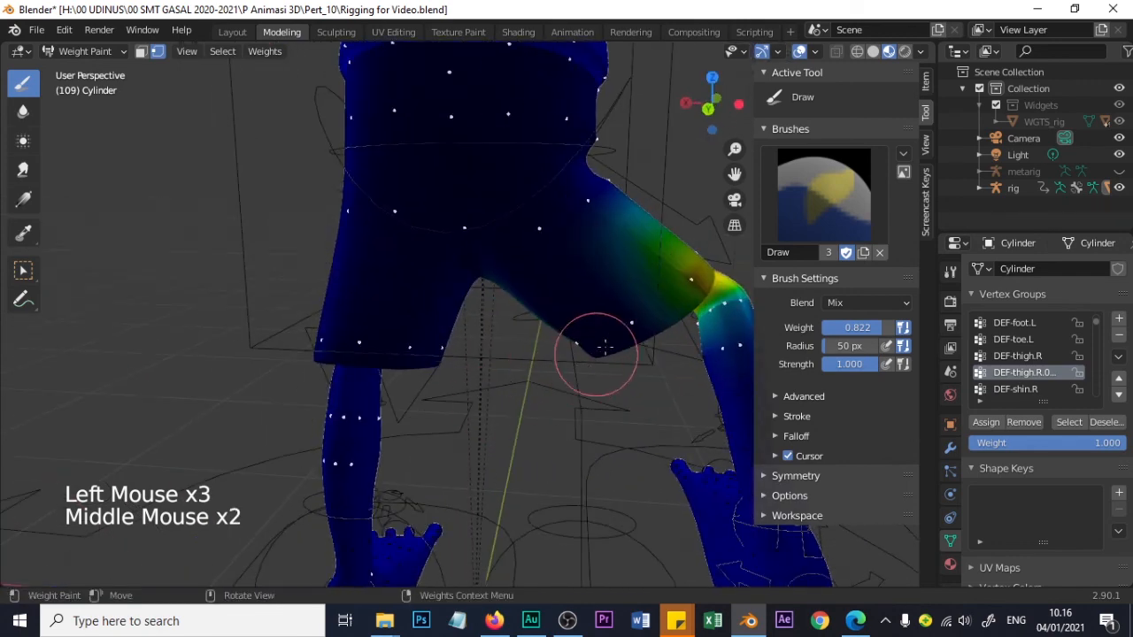
left_click(588, 333)
left_click(573, 335)
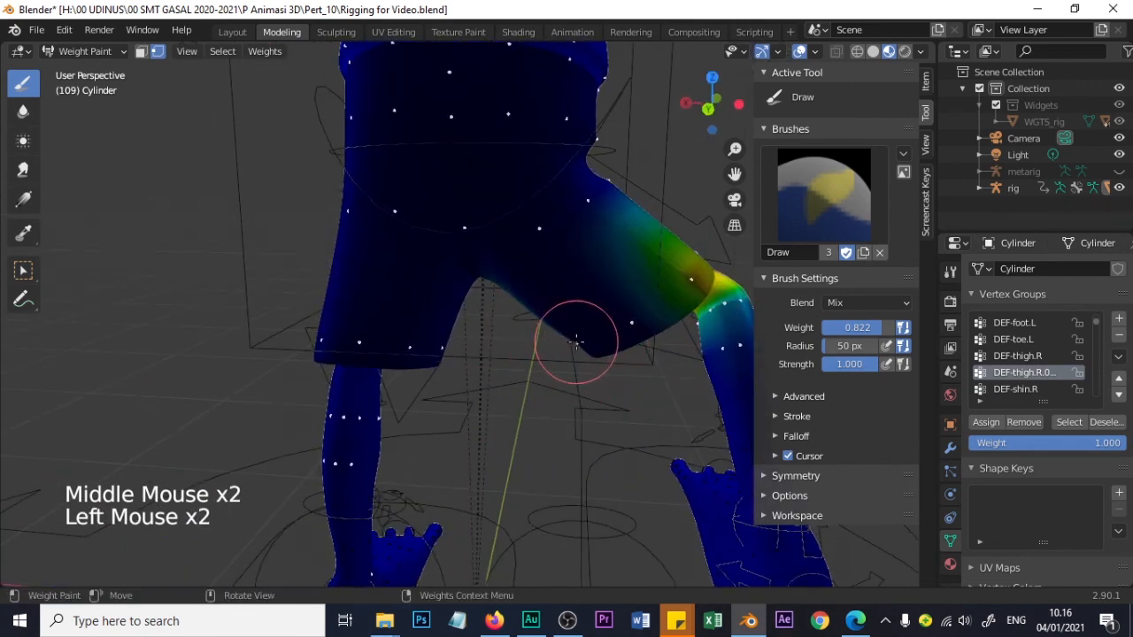
left_click(619, 335)
mouse_move(618, 341)
middle_mouse_down()
mouse_move(590, 317)
mouse_move(537, 346)
mouse_move(612, 328)
mouse_move(572, 316)
mouse_move(603, 361)
mouse_move(425, 329)
middle_mouse_up()
left_click(594, 322)
Return the mesh to Object Mode, then select the rig and put it in Pose Mode
middle_click_drag(510, 304, 450, 298)
scroll(576, 336, "down", 3)
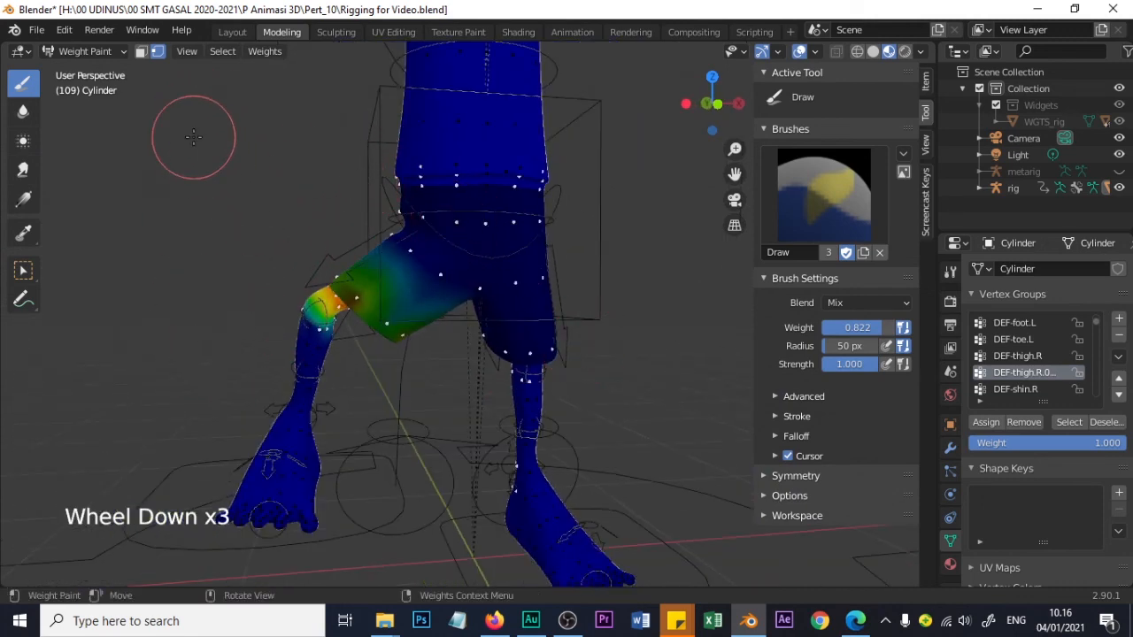
left_click(104, 50)
left_click(104, 68)
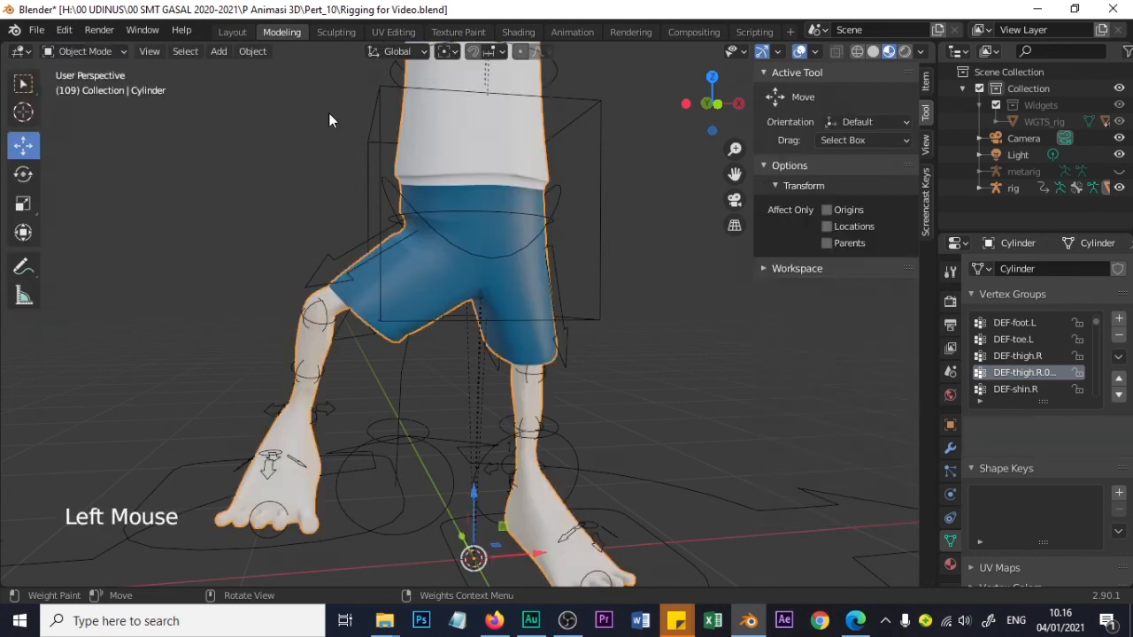
scroll(349, 270, "down", 2)
scroll(380, 425, "down", 1)
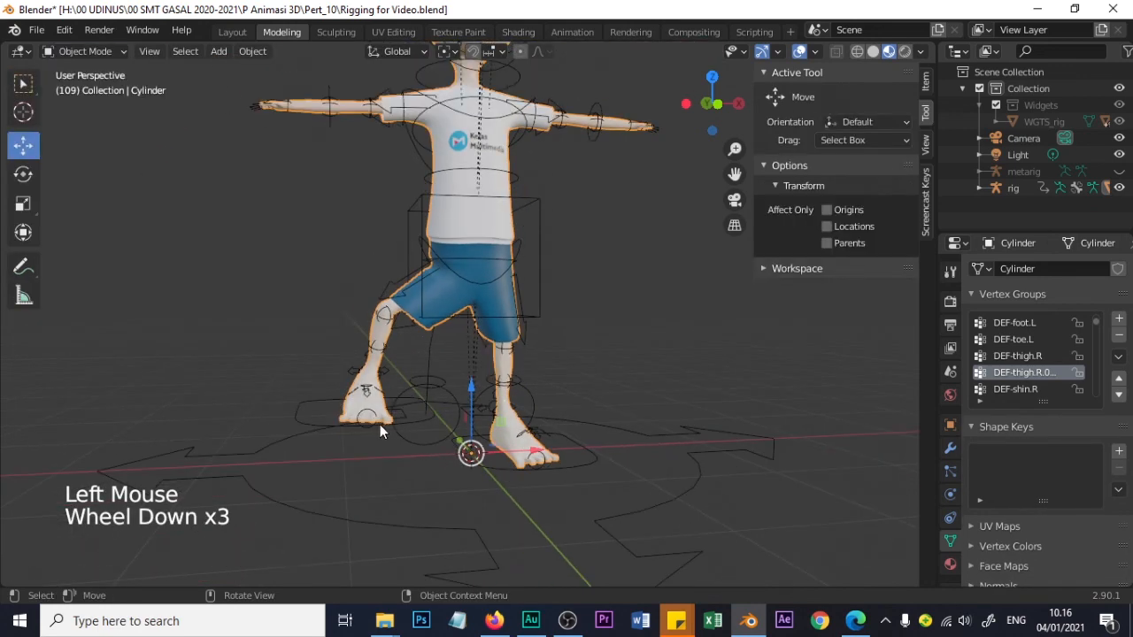
left_click(319, 422)
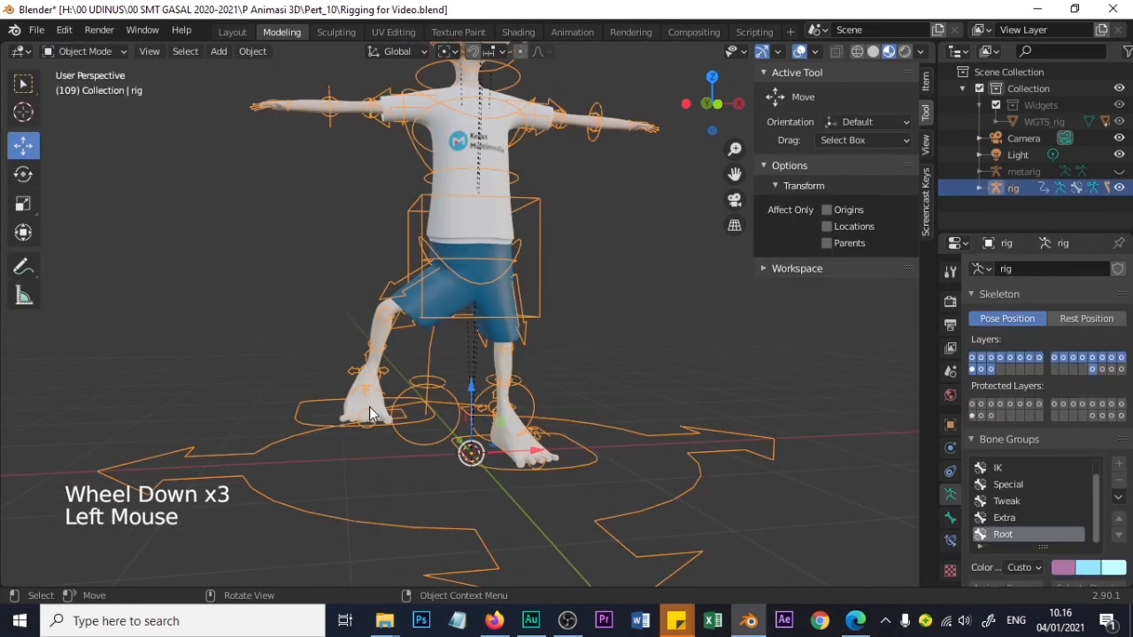
left_click(101, 55)
left_click(97, 107)
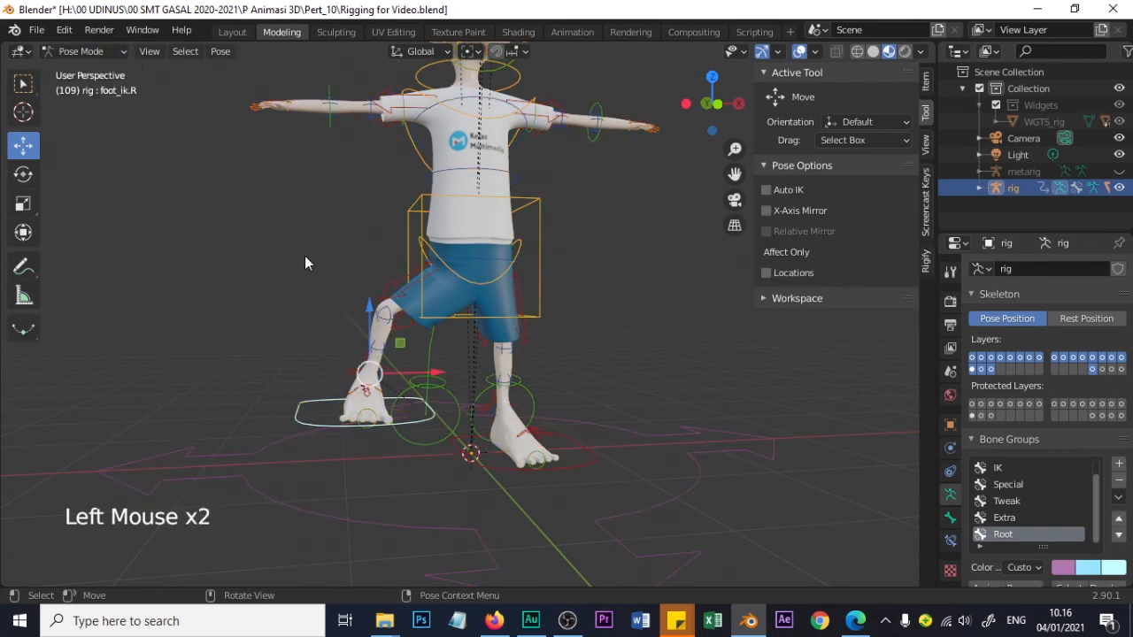
Clear the location of the right foot IK control to return the right leg to its rest position
left_click(307, 421)
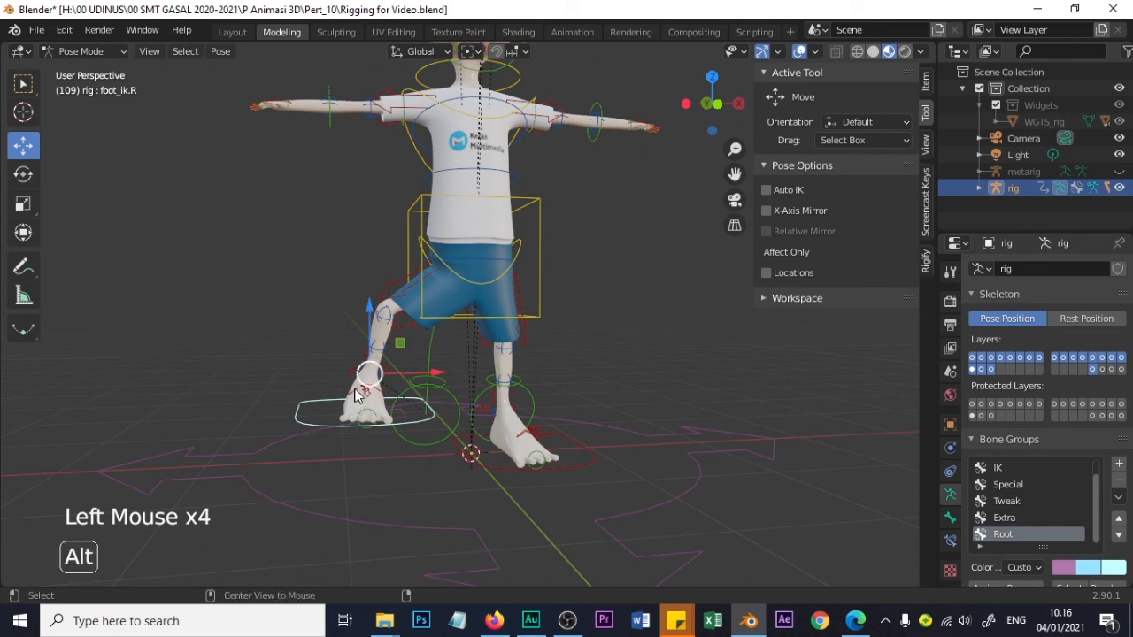
key("alt+g")
key("shift")
middle_click_drag(456, 319, 520, 416)
scroll(520, 416, "down", 1)
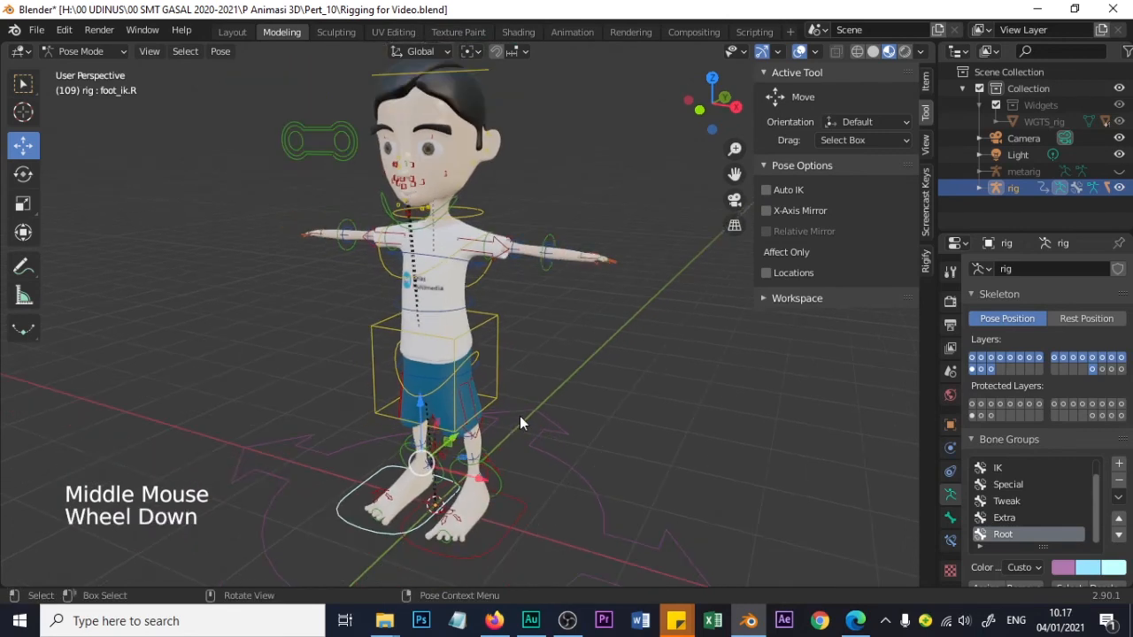